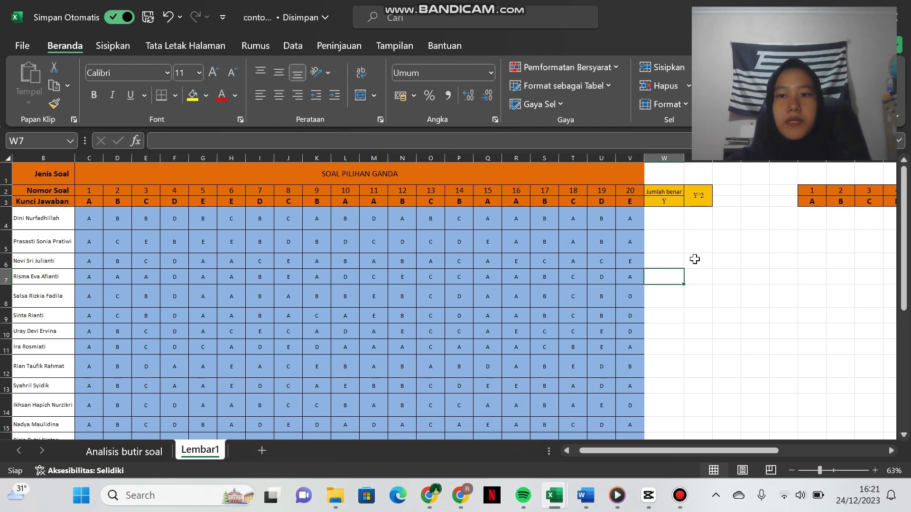
Review the answer key and the students' multiple-choice answers down to the summary rows below them
{"action": "scroll", "coordinate": [695, 259], "scroll_direction": "up", "scroll_amount": 1}
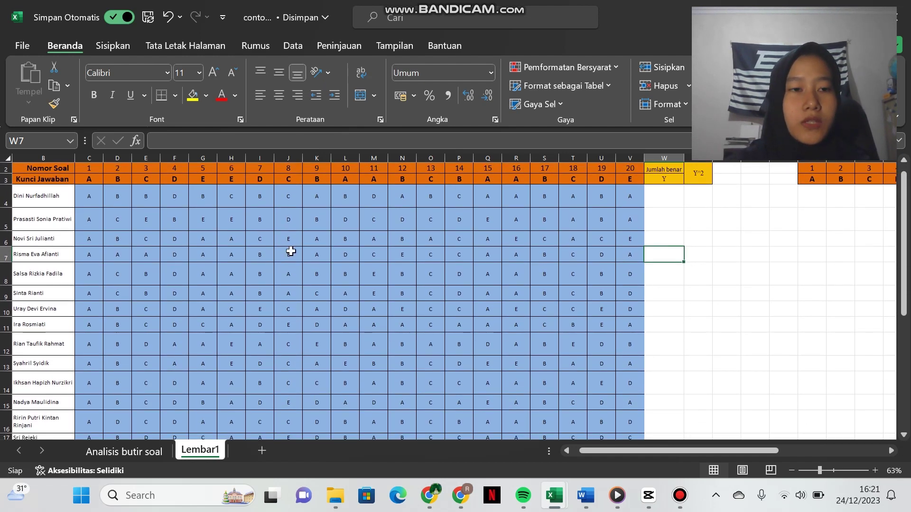
{"action": "scroll", "coordinate": [290, 252], "scroll_direction": "up", "scroll_amount": 1}
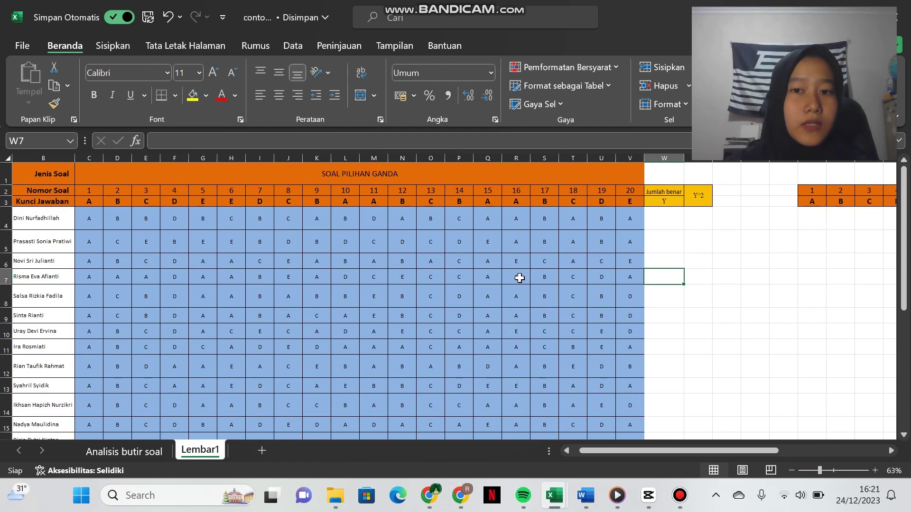
{"action": "scroll", "coordinate": [309, 278], "scroll_direction": "down", "scroll_amount": 3}
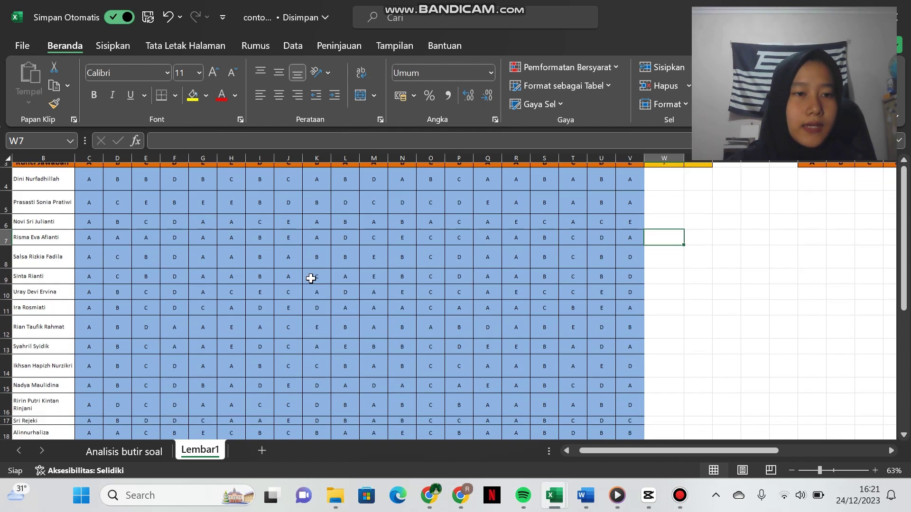
{"action": "scroll", "coordinate": [310, 278], "scroll_direction": "down", "scroll_amount": 1}
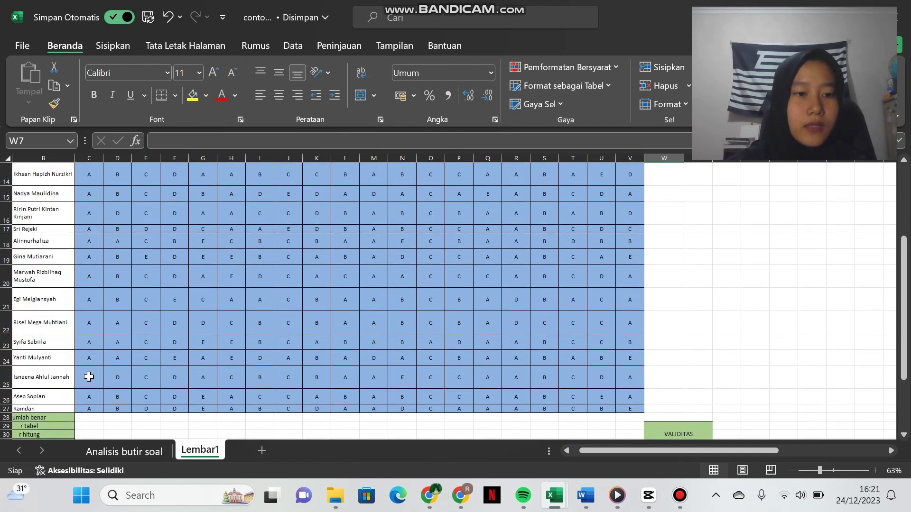
{"action": "scroll", "coordinate": [329, 380], "scroll_direction": "up", "scroll_amount": 2}
{"action": "scroll", "coordinate": [329, 380], "scroll_direction": "up", "scroll_amount": 2}
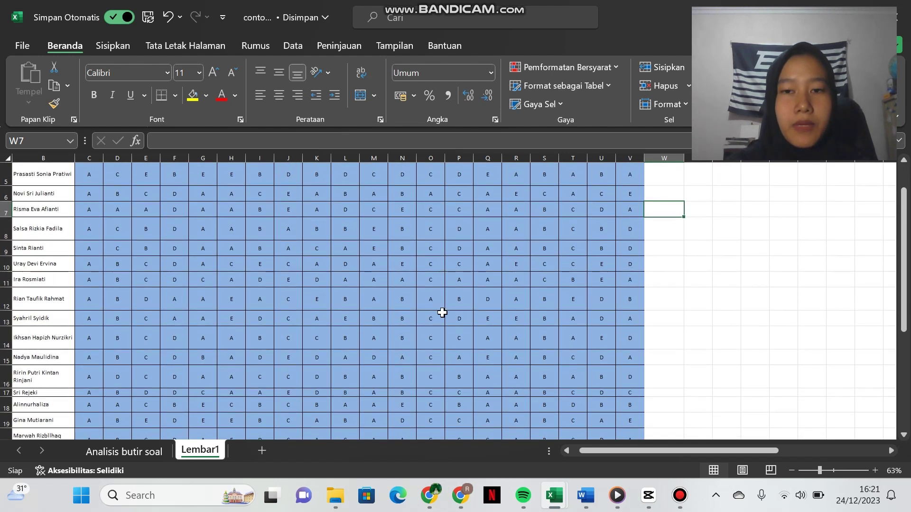
{"action": "scroll", "coordinate": [441, 312], "scroll_direction": "up", "scroll_amount": 1}
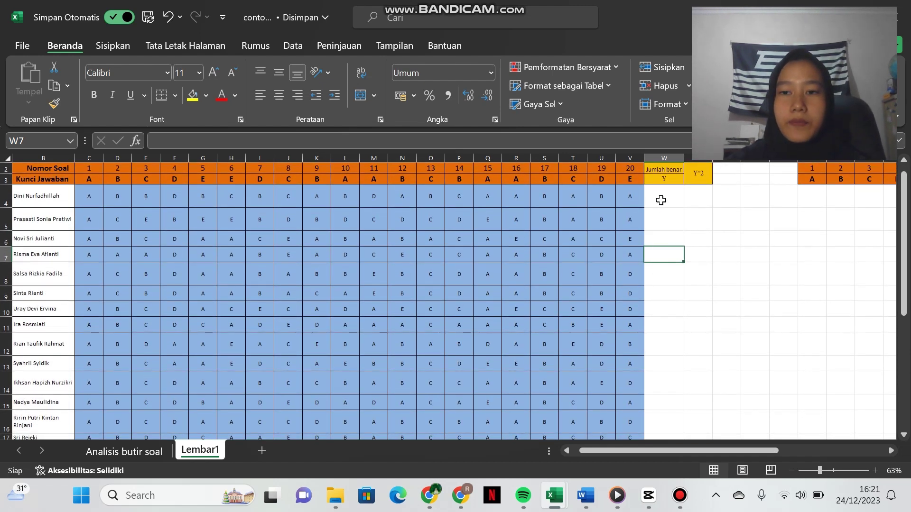
Enter =SUMPRODUCT(($C$3:$V$3=C4:V4)*1) in W4 to count the first student's correct answers against the answer key
{"action": "left_click", "coordinate": [662, 199]}
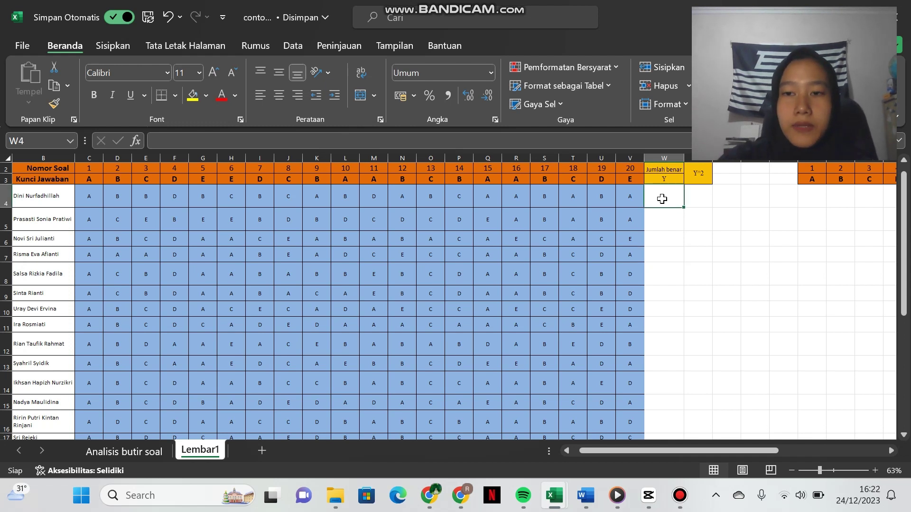
{"action": "type", "text": "=sum"}
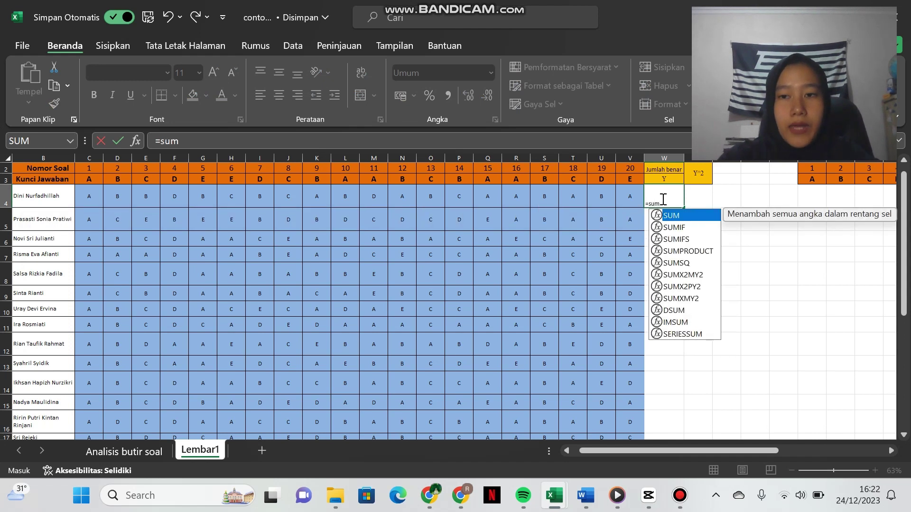
{"action": "type", "text": "pr"}
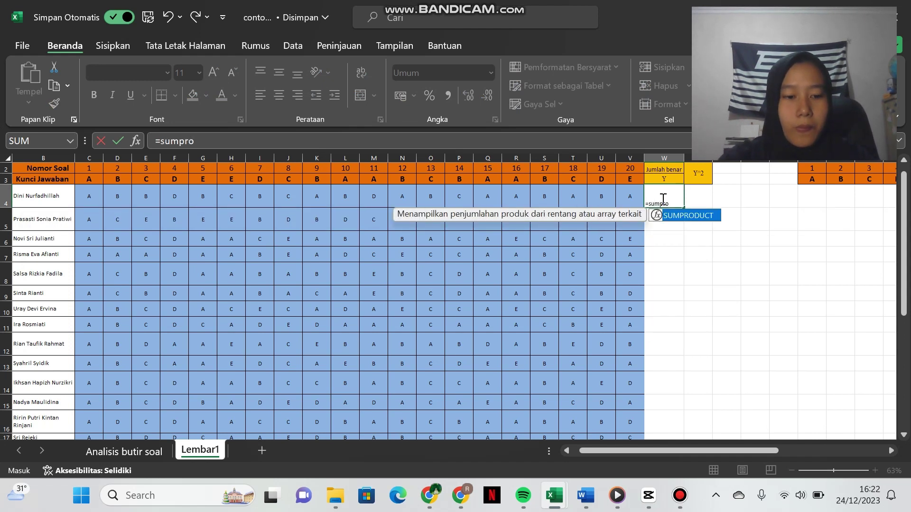
{"action": "type", "text": "o"}
{"action": "key", "text": "Tab"}
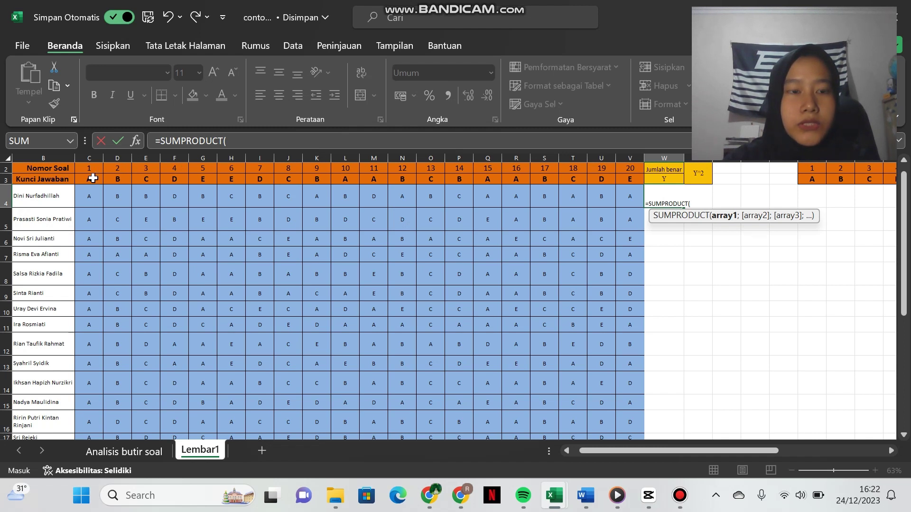
{"action": "left_click_drag", "start_coordinate": [92, 178], "coordinate": [630, 179]}
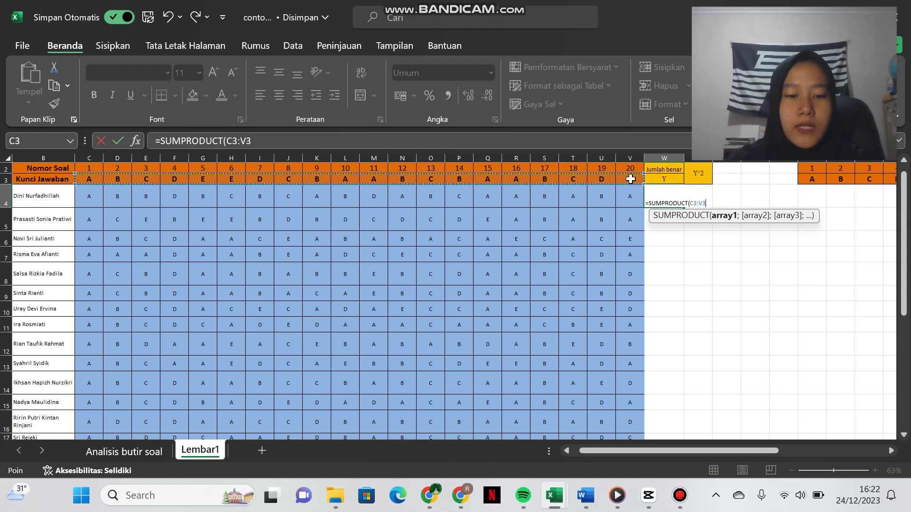
{"action": "key", "text": "F4"}
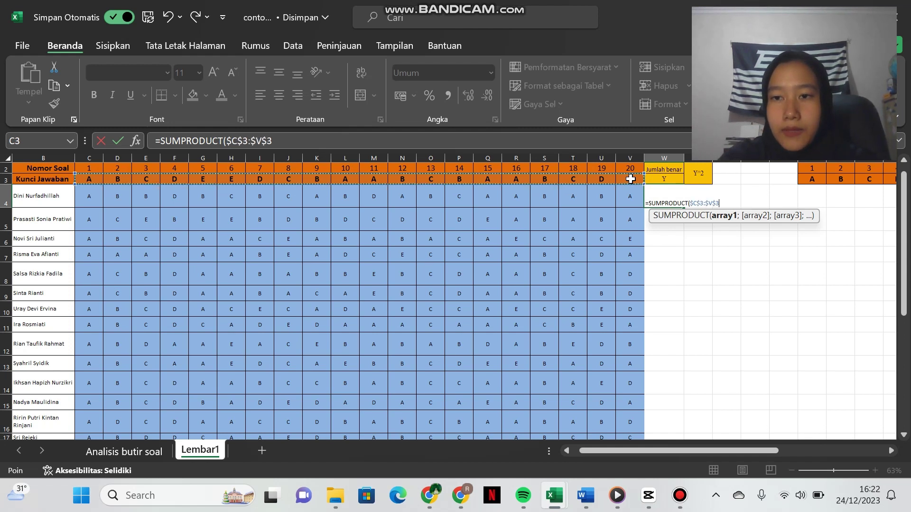
{"action": "type", "text": "="}
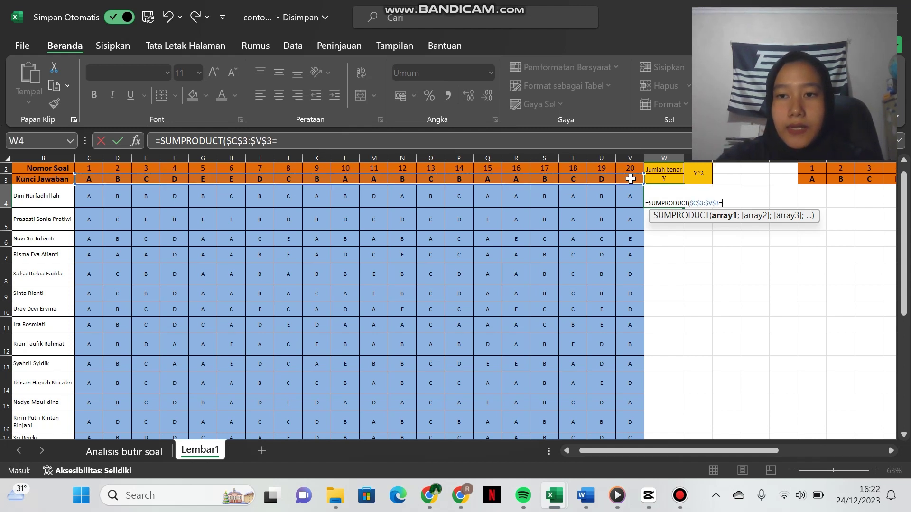
{"action": "left_click_drag", "start_coordinate": [93, 195], "coordinate": [619, 198]}
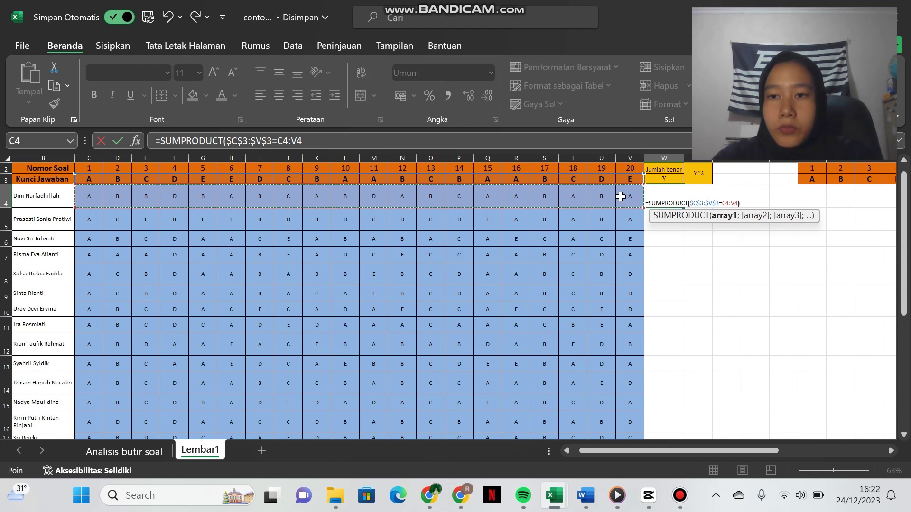
{"action": "type", "text": ")*1)"}
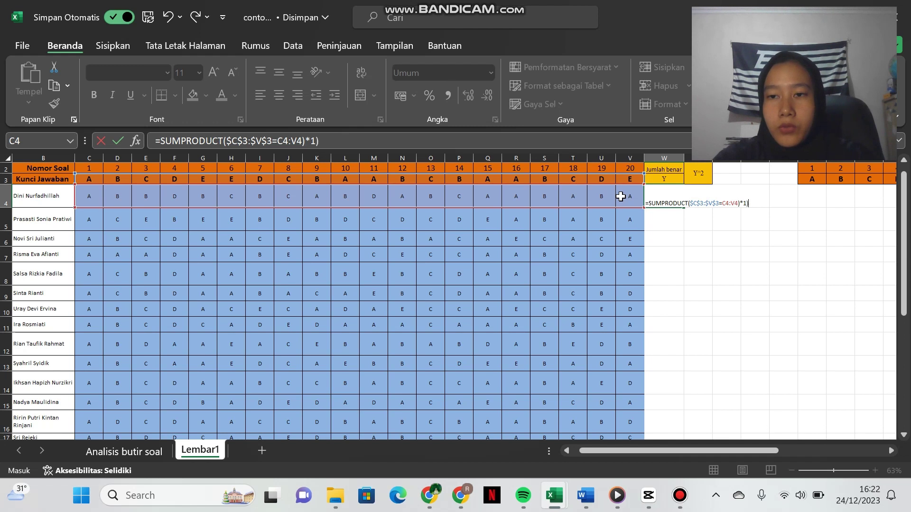
{"action": "left_click", "coordinate": [690, 202]}
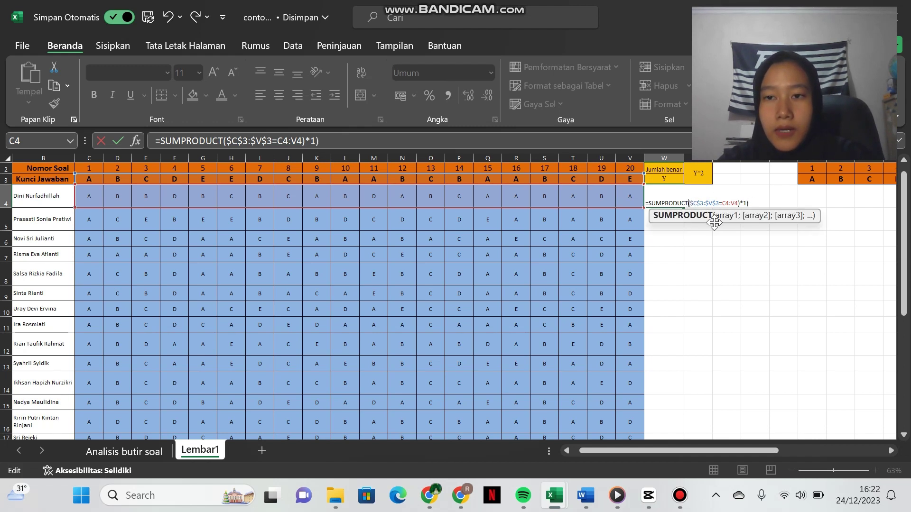
{"action": "type", "text": "("}
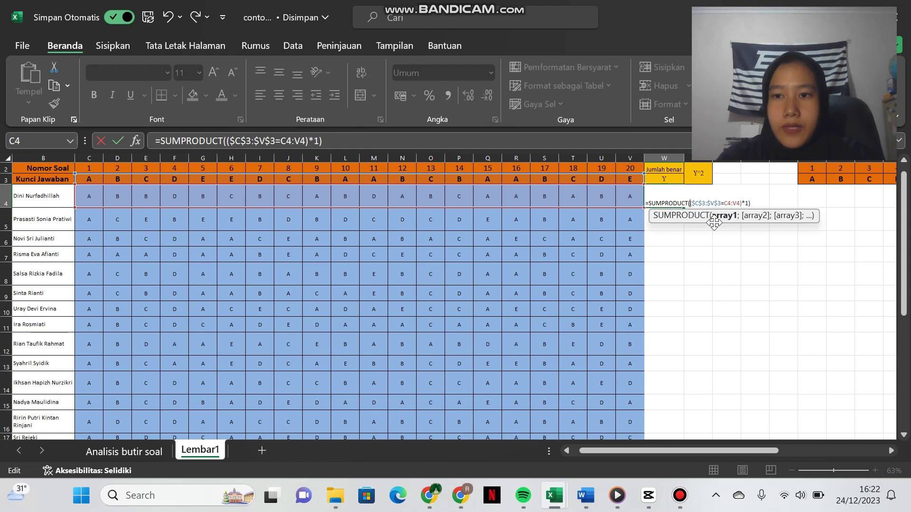
{"action": "key", "text": "Return"}
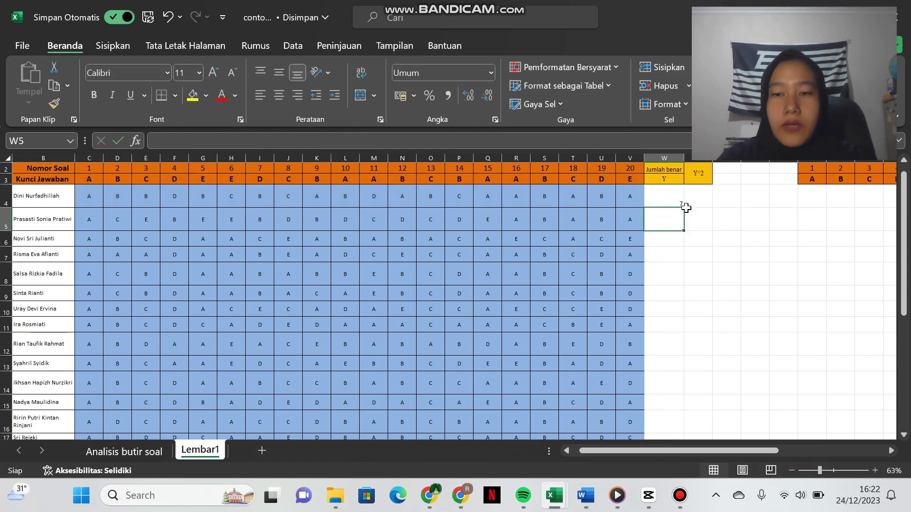
Fill the SUMPRODUCT formula from W4 down to W27 for all students
{"action": "left_click", "coordinate": [676, 200]}
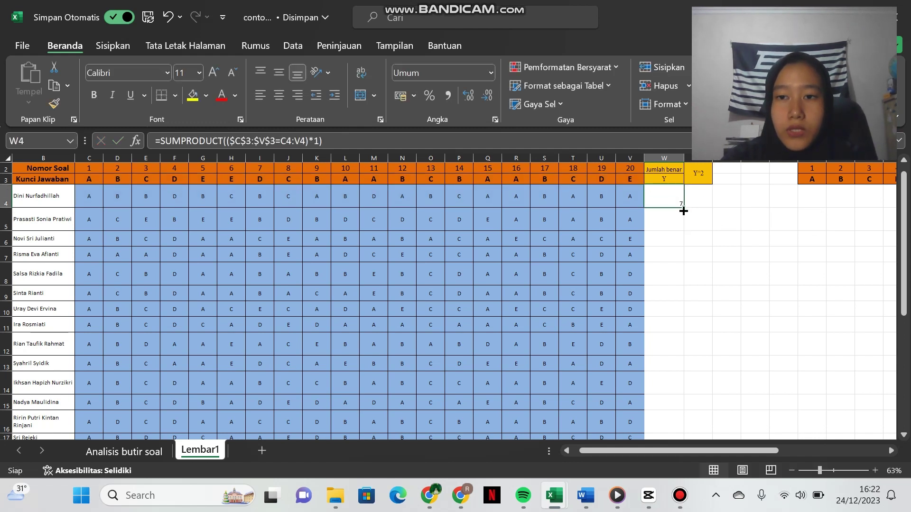
{"action": "left_click_drag", "start_coordinate": [683, 207], "coordinate": [663, 414]}
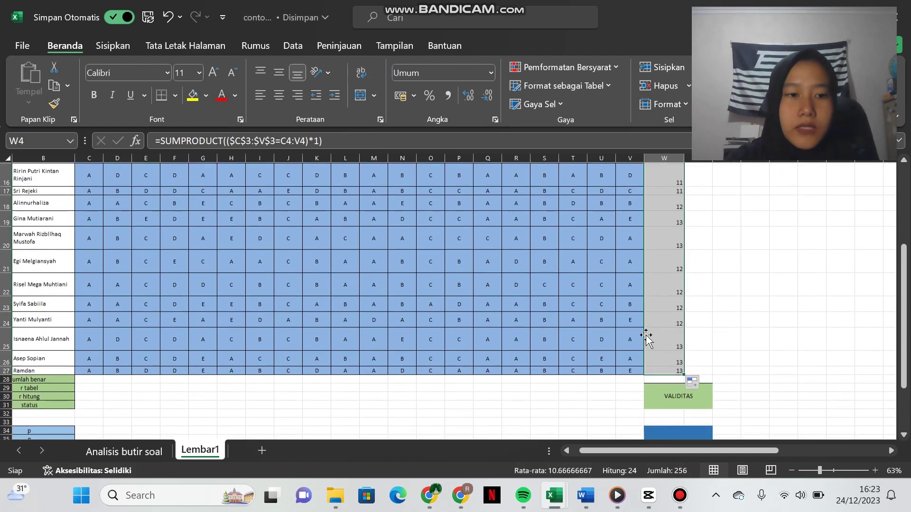
Enter =COUNTIF(C4:C27;C3) in C28 of the jumlah benar row to count correct answers for question 1
{"action": "scroll", "coordinate": [647, 335], "scroll_direction": "down", "scroll_amount": 2}
{"action": "left_click", "coordinate": [123, 332]}
{"action": "type", "text": "="}
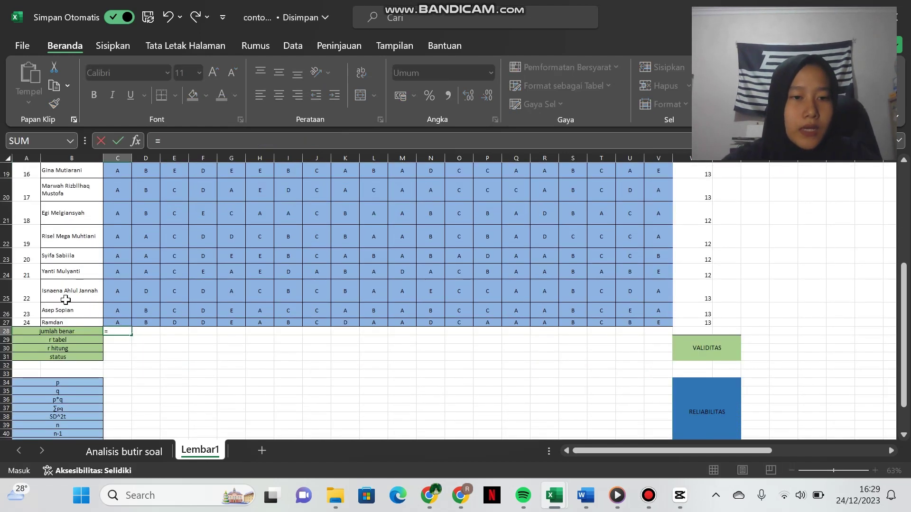
{"action": "type", "text": "coun"}
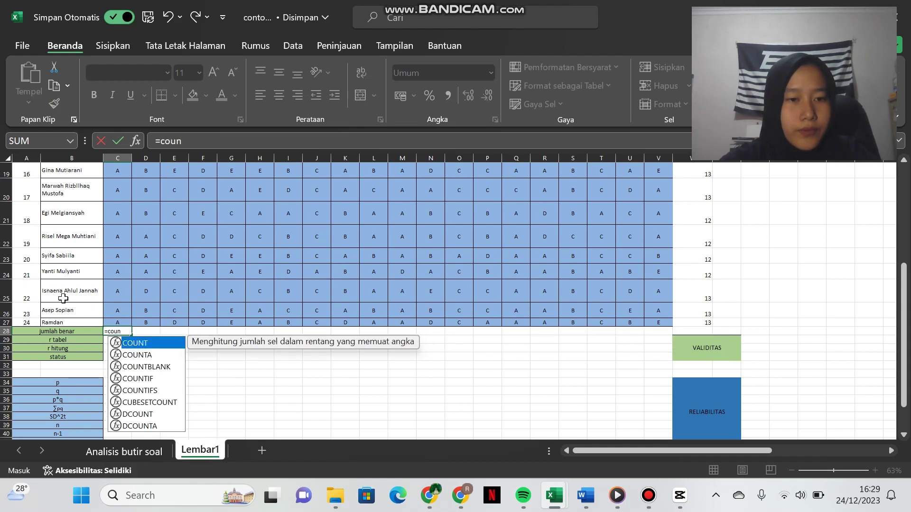
{"action": "key", "text": "Down"}
{"action": "key", "text": "Down"}
{"action": "key", "text": "Down"}
{"action": "key", "text": "Tab"}
{"action": "scroll", "coordinate": [142, 289], "scroll_direction": "up", "scroll_amount": 6}
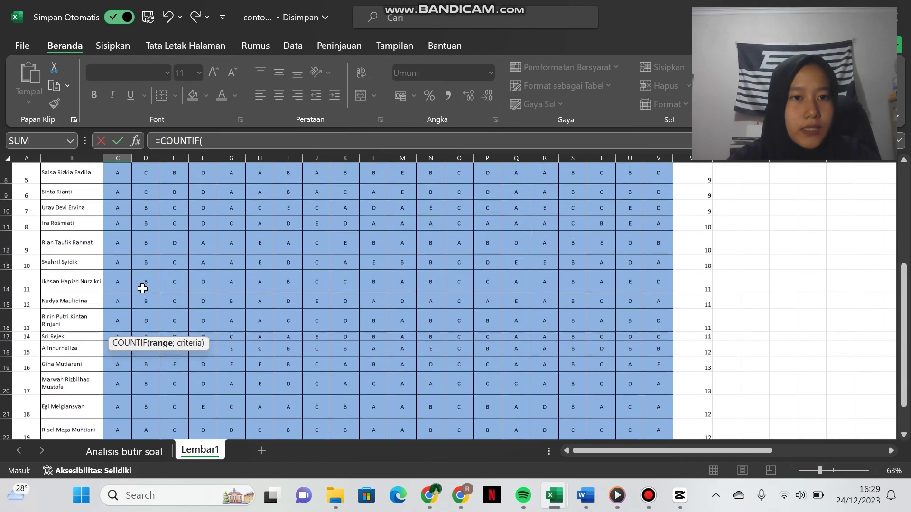
{"action": "left_click_drag", "start_coordinate": [124, 224], "coordinate": [115, 384]}
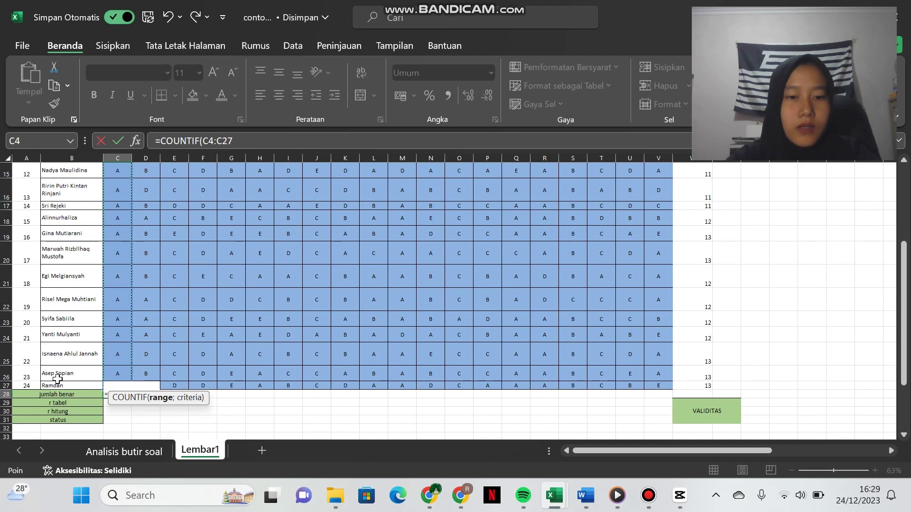
{"action": "type", "text": ";"}
{"action": "scroll", "coordinate": [77, 373], "scroll_direction": "up", "scroll_amount": 5}
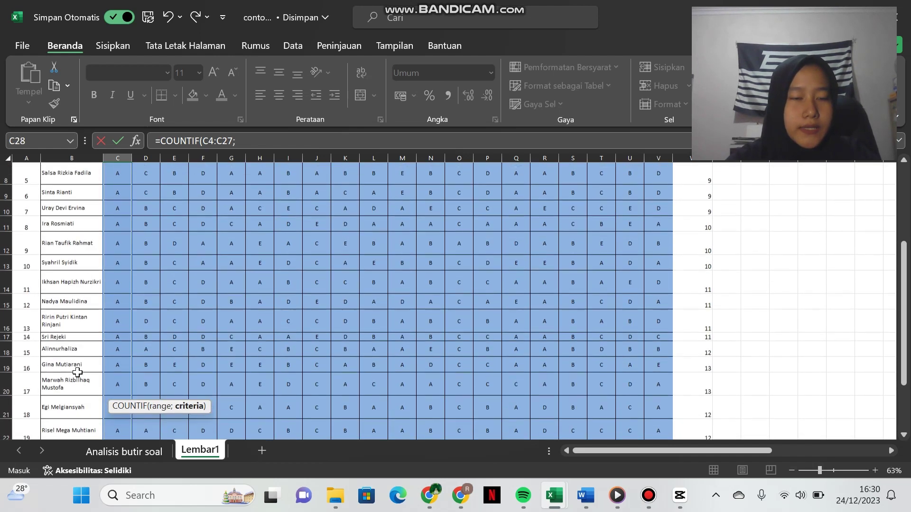
{"action": "left_click", "coordinate": [115, 180]}
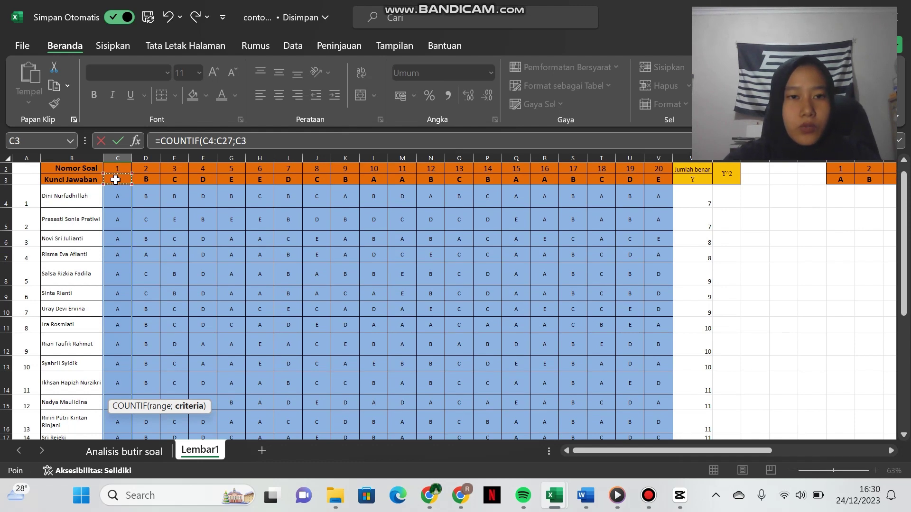
{"action": "type", "text": ")"}
{"action": "key", "text": "Return"}
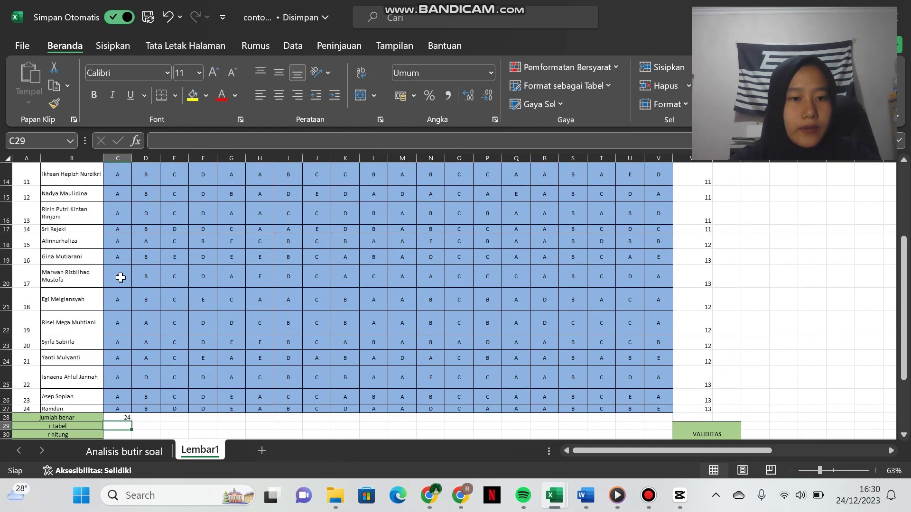
Fill the COUNTIF formula from C28 across to V28 for all 20 questions
{"action": "scroll", "coordinate": [140, 387], "scroll_direction": "down", "scroll_amount": 1}
{"action": "left_click", "coordinate": [119, 379]}
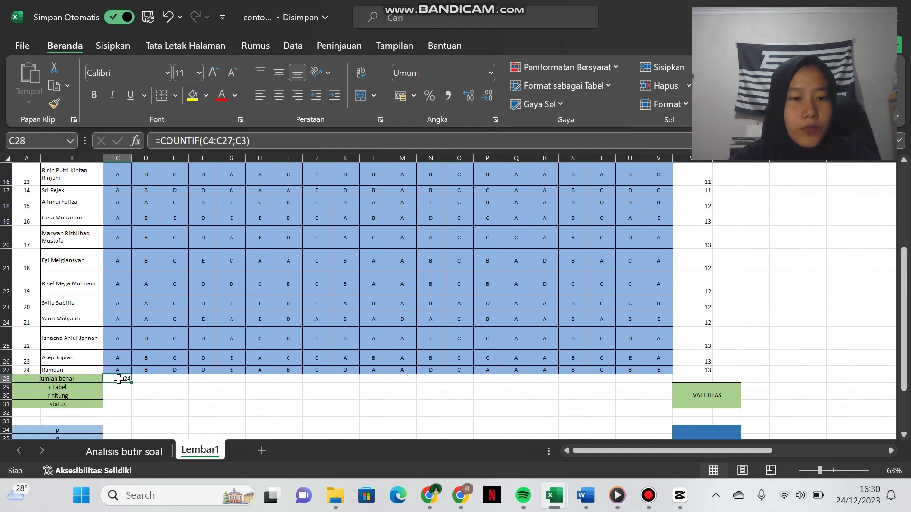
{"action": "left_click_drag", "start_coordinate": [132, 383], "coordinate": [254, 396]}
{"action": "left_click_drag", "start_coordinate": [349, 404], "coordinate": [667, 409]}
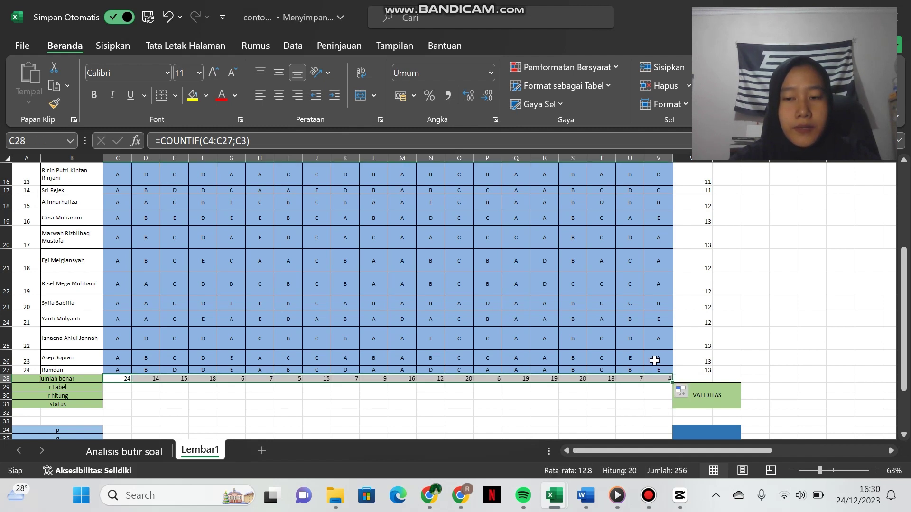
Enter =W4^2 in X4 to square the first student's score and fill the formula down to X27
{"action": "scroll", "coordinate": [655, 361], "scroll_direction": "right", "scroll_amount": 4}
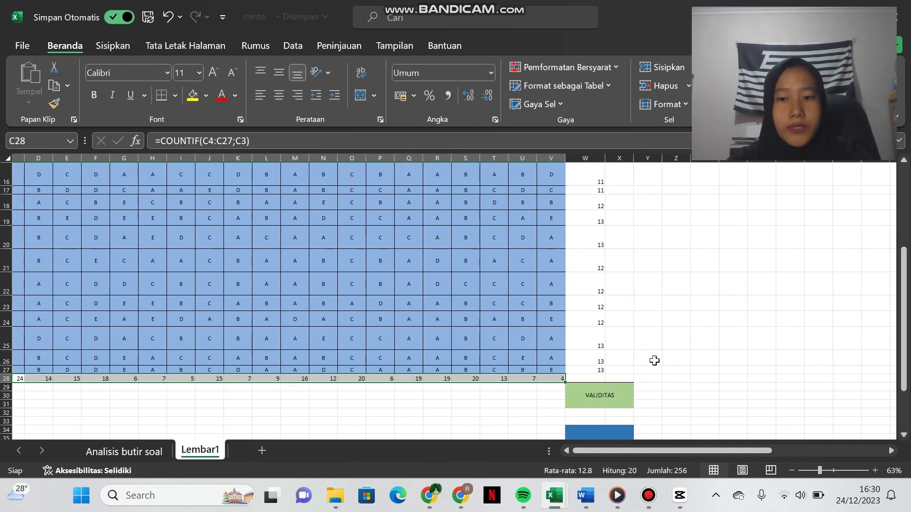
{"action": "scroll", "coordinate": [654, 360], "scroll_direction": "up", "scroll_amount": 4}
{"action": "scroll", "coordinate": [654, 360], "scroll_direction": "up", "scroll_amount": 2}
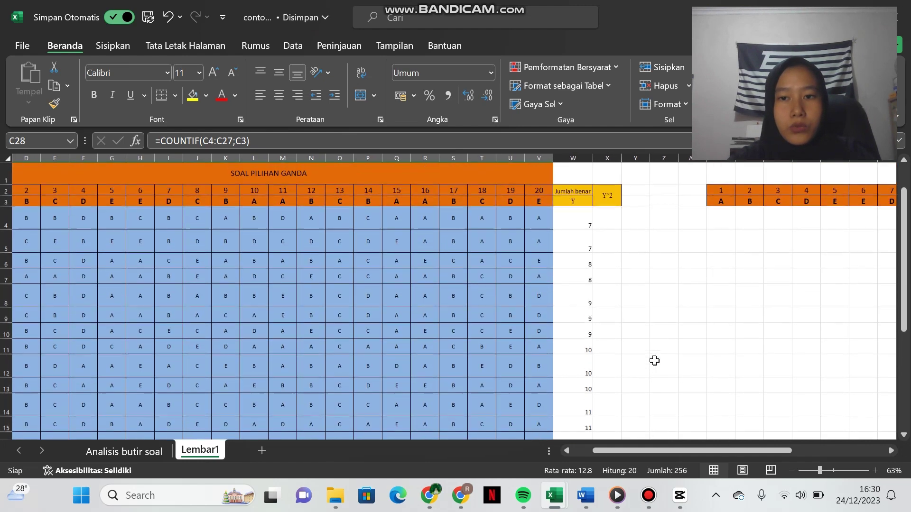
{"action": "left_click", "coordinate": [609, 220]}
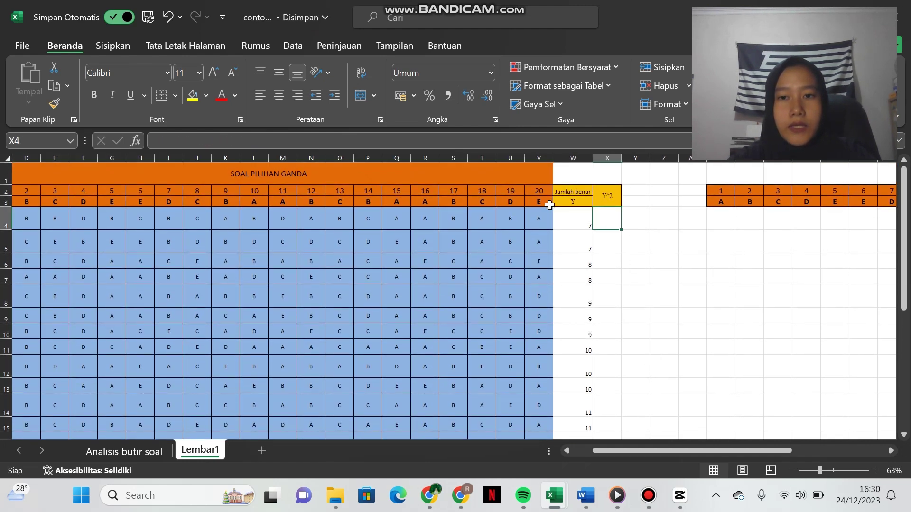
{"action": "left_click", "coordinate": [578, 198]}
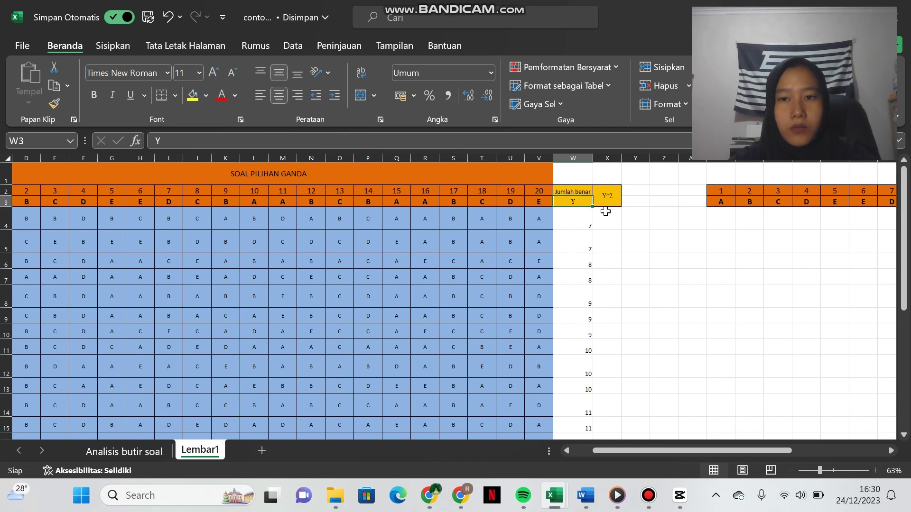
{"action": "left_click", "coordinate": [607, 214]}
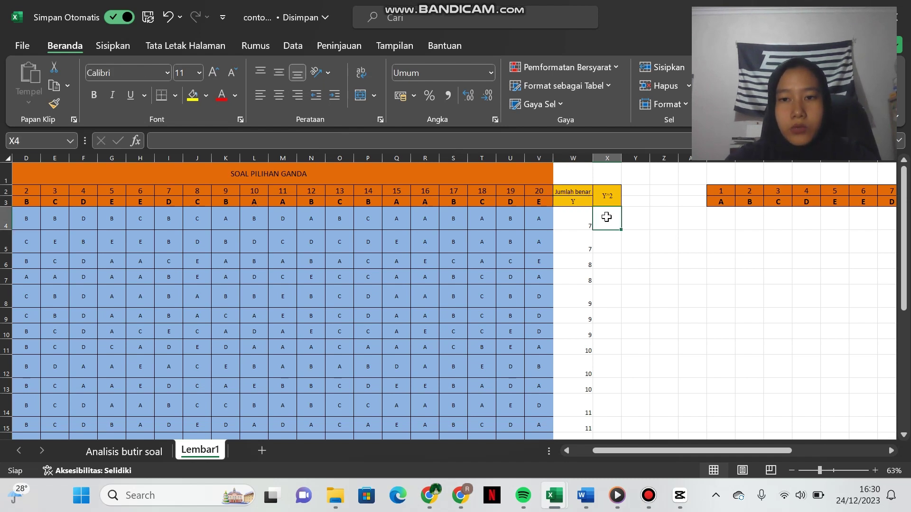
{"action": "type", "text": "="}
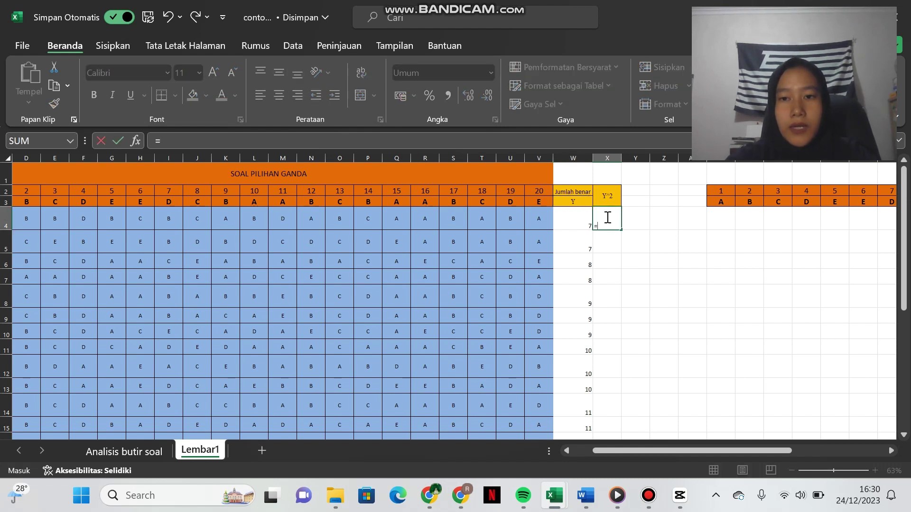
{"action": "left_click", "coordinate": [578, 217]}
{"action": "type", "text": "^2"}
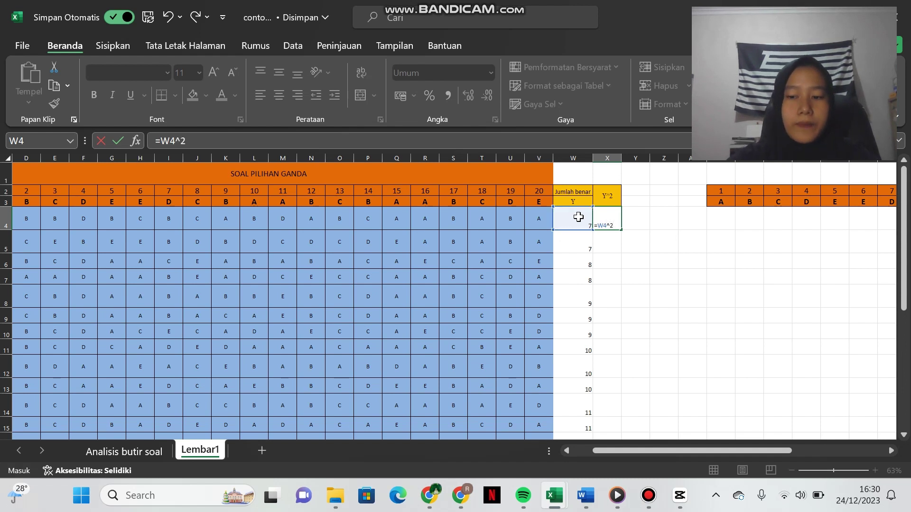
{"action": "key", "text": "Return"}
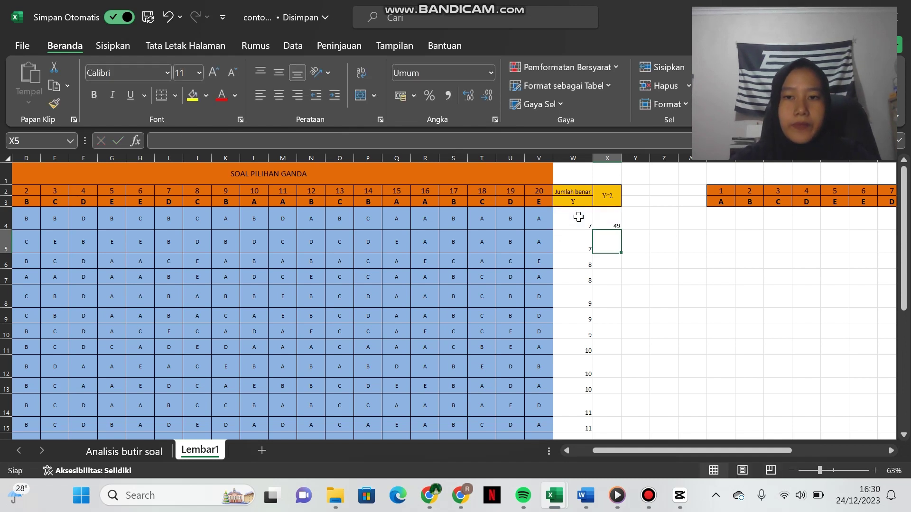
{"action": "left_click", "coordinate": [616, 225]}
{"action": "left_click_drag", "start_coordinate": [622, 233], "coordinate": [594, 391]}
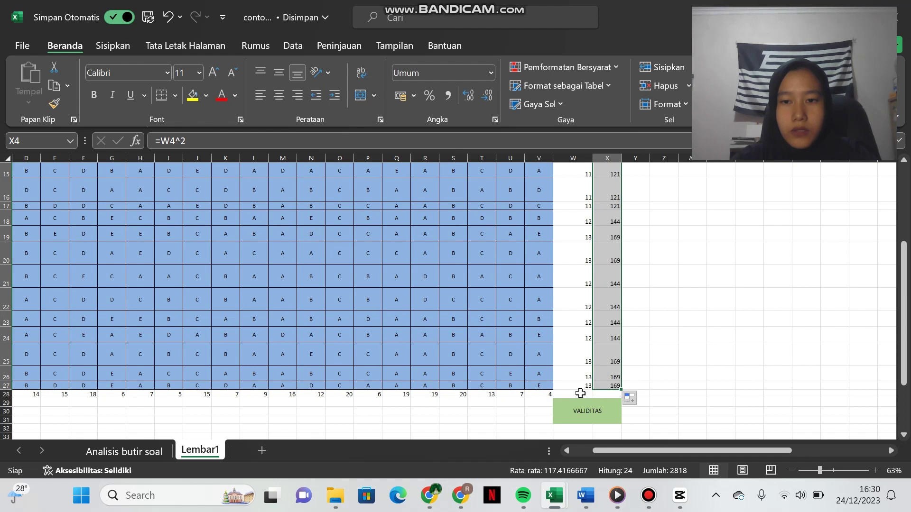
Enter a SUM formula over W4:W27 in W28 to total all students' correct answers
{"action": "left_click", "coordinate": [580, 395]}
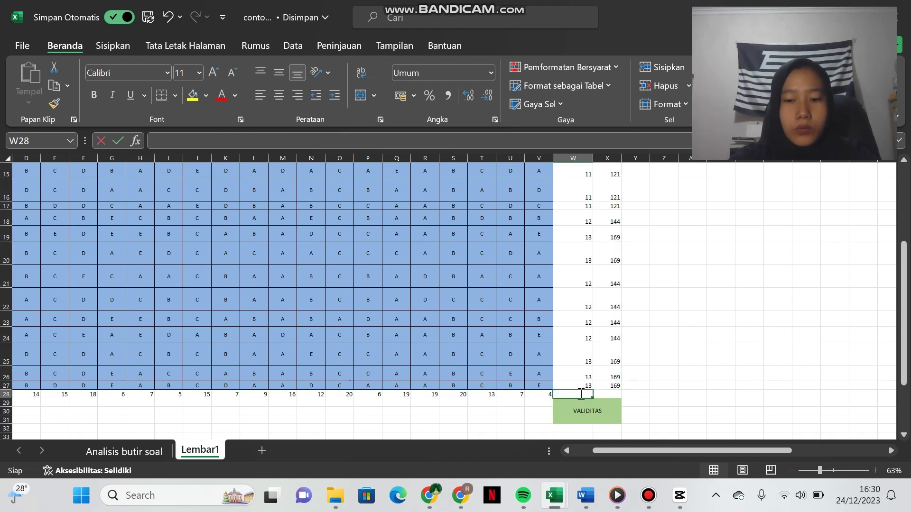
{"action": "type", "text": "=sum"}
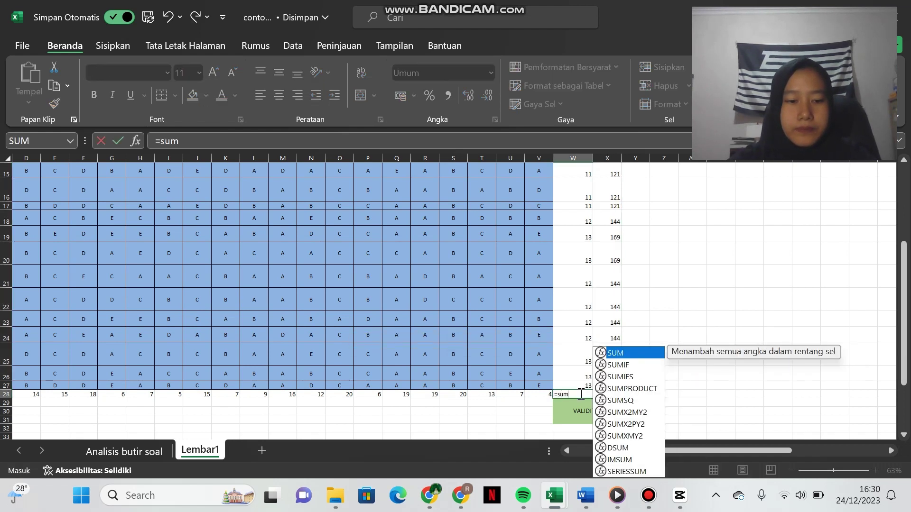
{"action": "key", "text": "Tab"}
{"action": "scroll", "coordinate": [584, 327], "scroll_direction": "up", "scroll_amount": 5}
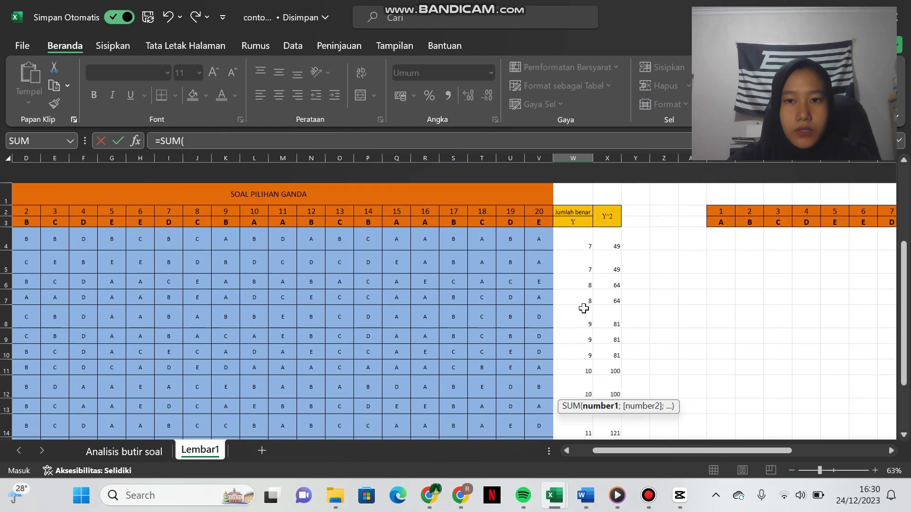
{"action": "left_click", "coordinate": [575, 227]}
{"action": "left_click_drag", "start_coordinate": [577, 257], "coordinate": [577, 291]}
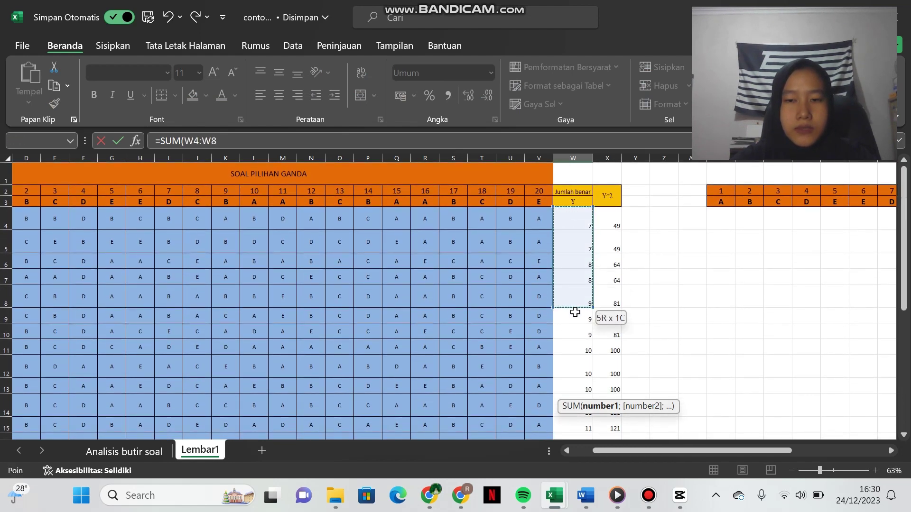
{"action": "left_click_drag", "start_coordinate": [569, 369], "coordinate": [568, 425]}
{"action": "key", "text": "Return"}
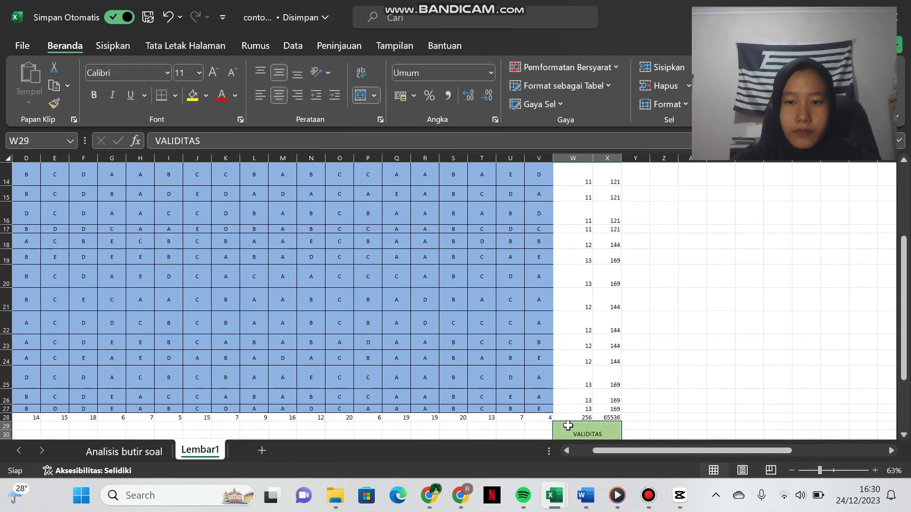
{"action": "scroll", "coordinate": [600, 403], "scroll_direction": "down", "scroll_amount": 1}
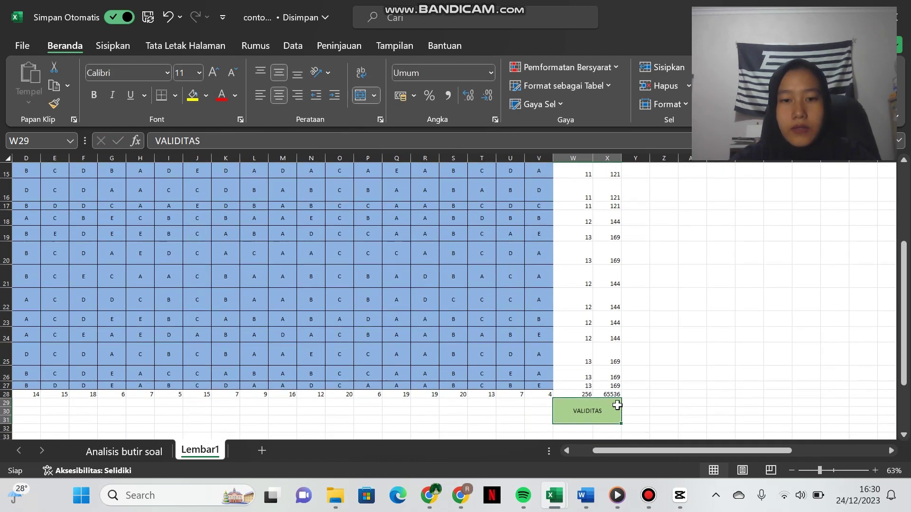
Enter =IF(C4=C$3;1;0) in AB4 to score the first student's answer to question 1 as 1 or 0
{"action": "scroll", "coordinate": [568, 376], "scroll_direction": "left", "scroll_amount": 3}
{"action": "scroll", "coordinate": [346, 244], "scroll_direction": "up", "scroll_amount": 5}
{"action": "scroll", "coordinate": [346, 244], "scroll_direction": "right", "scroll_amount": 5}
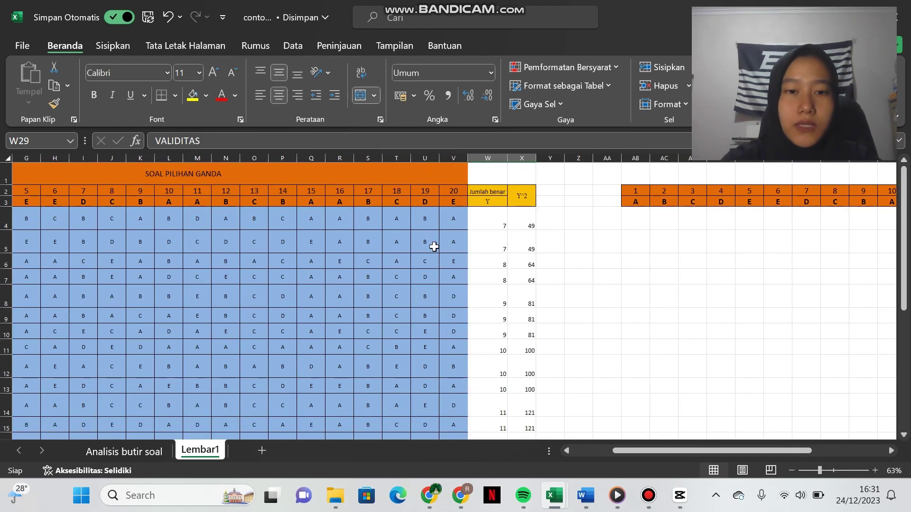
{"action": "scroll", "coordinate": [438, 248], "scroll_direction": "left", "scroll_amount": 4}
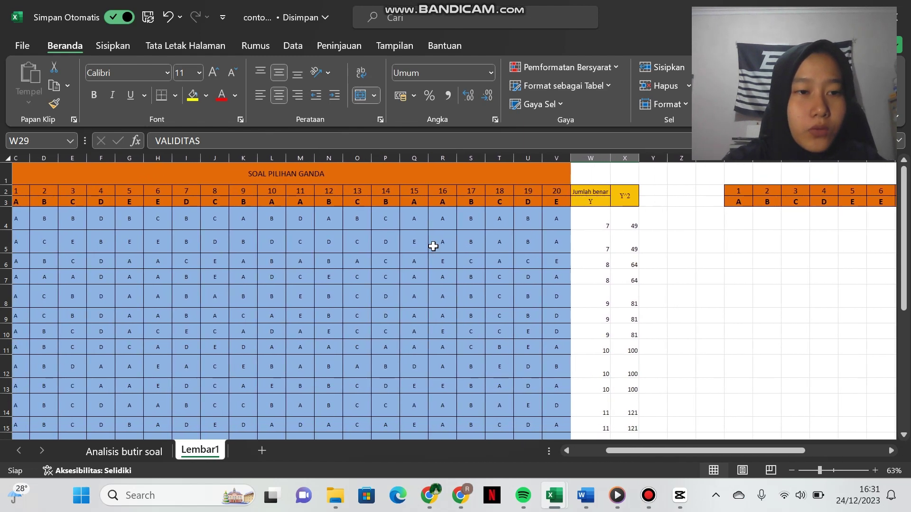
{"action": "scroll", "coordinate": [433, 247], "scroll_direction": "left", "scroll_amount": 3}
{"action": "scroll", "coordinate": [304, 248], "scroll_direction": "right", "scroll_amount": 3}
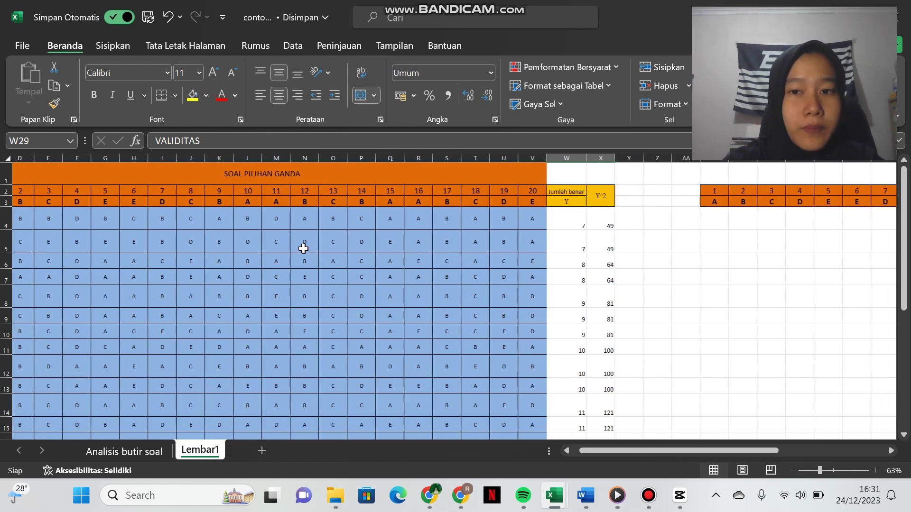
{"action": "scroll", "coordinate": [303, 248], "scroll_direction": "right", "scroll_amount": 15}
{"action": "scroll", "coordinate": [511, 241], "scroll_direction": "left", "scroll_amount": 4}
{"action": "left_click", "coordinate": [417, 219]}
{"action": "double_click", "coordinate": [413, 218]}
{"action": "type", "text": "=if"}
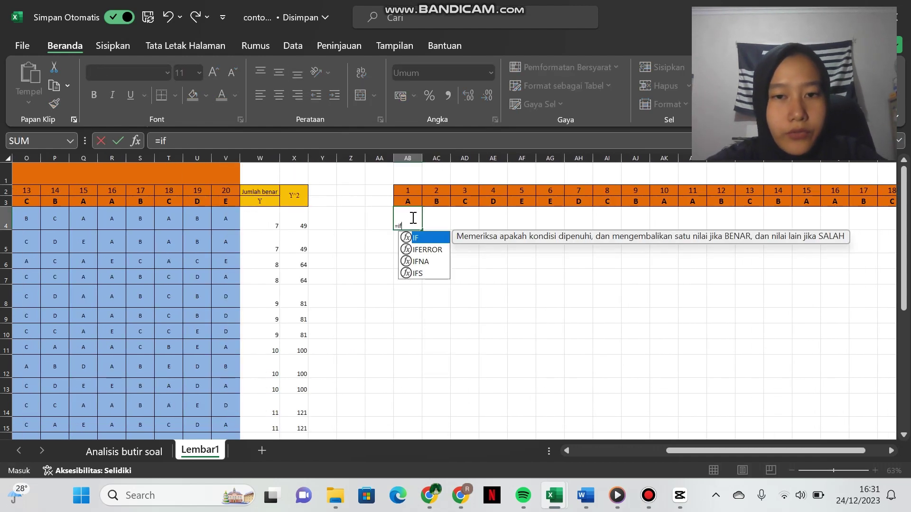
{"action": "key", "text": "Tab"}
{"action": "scroll", "coordinate": [370, 212], "scroll_direction": "left", "scroll_amount": 14}
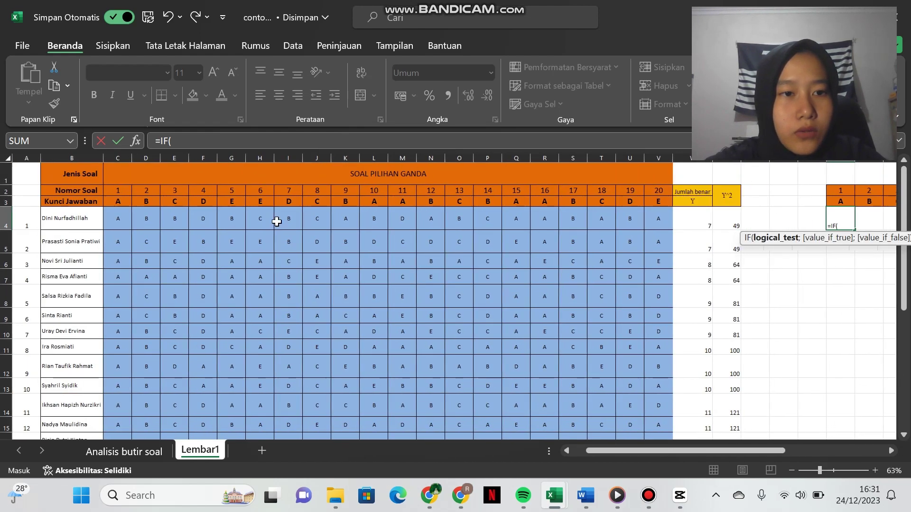
{"action": "left_click", "coordinate": [118, 221]}
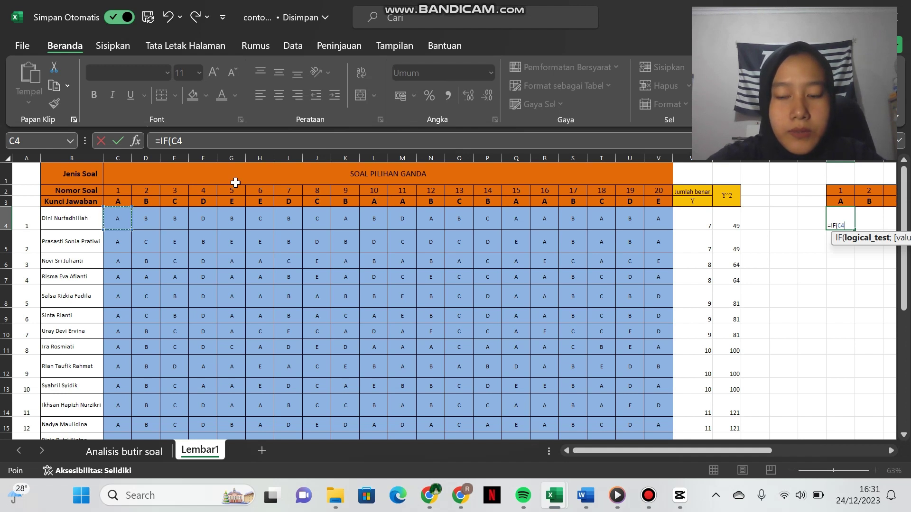
{"action": "type", "text": "="}
{"action": "left_click", "coordinate": [121, 200]}
{"action": "left_click", "coordinate": [194, 141]}
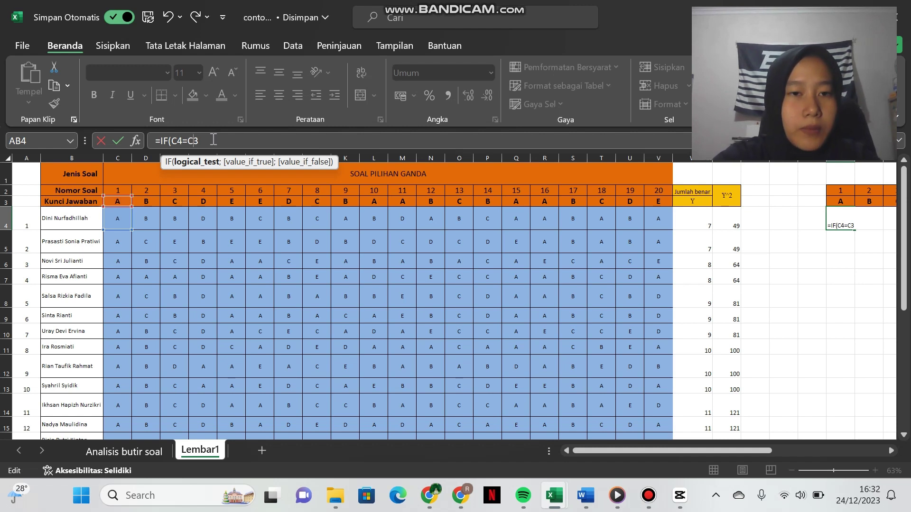
{"action": "type", "text": "$3"}
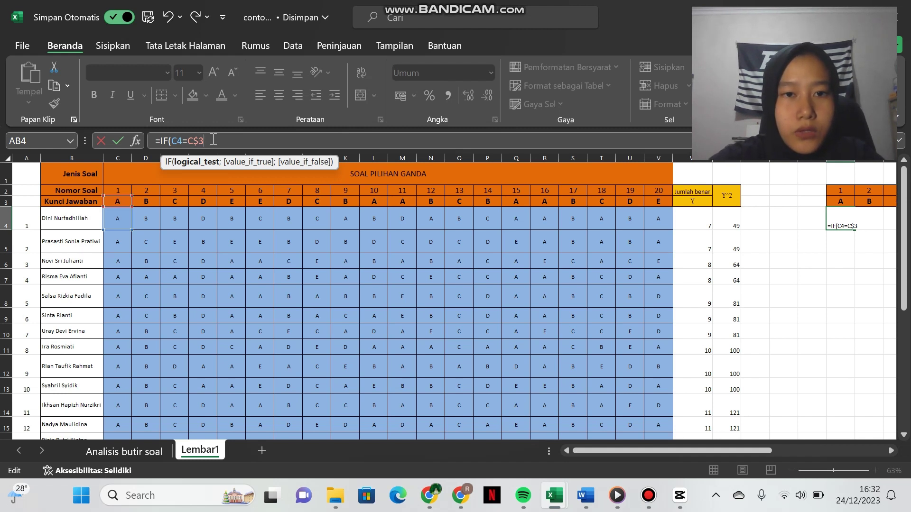
{"action": "type", "text": ";1;0"}
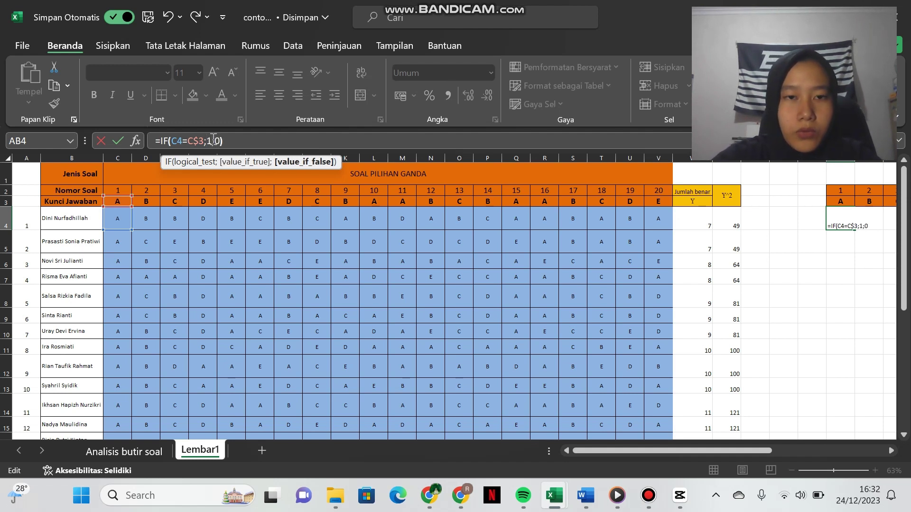
{"action": "key", "text": "Return"}
Fill the IF formula from AB4 across to AU and down to row 27 for all questions and students
{"action": "scroll", "coordinate": [790, 296], "scroll_direction": "right", "scroll_amount": 1}
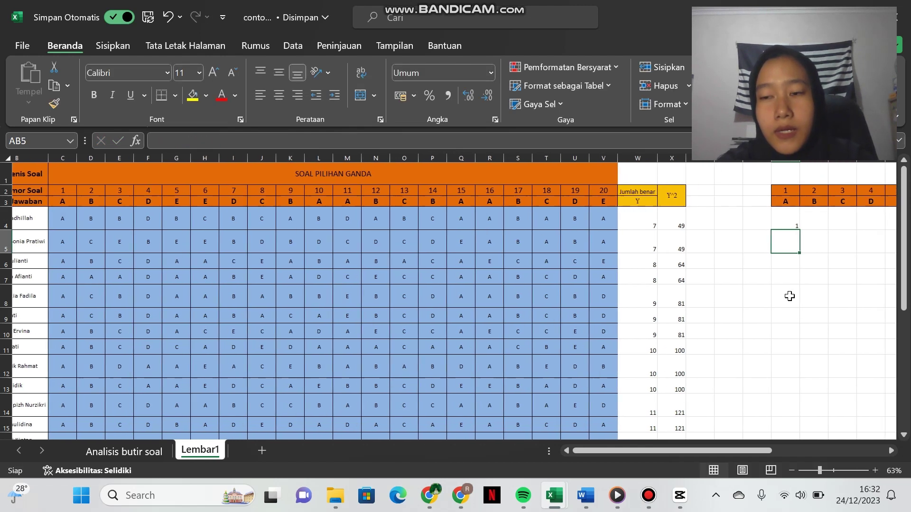
{"action": "scroll", "coordinate": [789, 296], "scroll_direction": "right", "scroll_amount": 5}
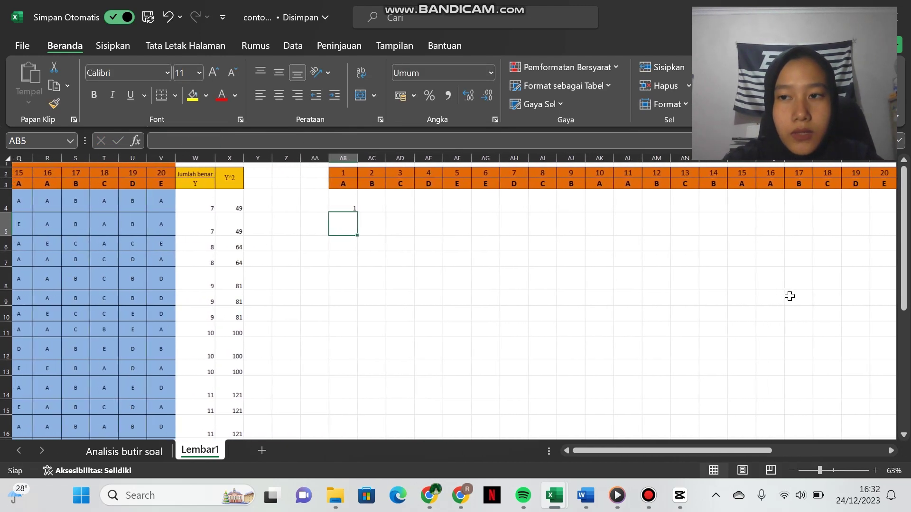
{"action": "scroll", "coordinate": [789, 296], "scroll_direction": "right", "scroll_amount": 2}
{"action": "left_click", "coordinate": [298, 204]}
{"action": "left_click_drag", "start_coordinate": [307, 209], "coordinate": [809, 342]}
{"action": "scroll", "coordinate": [540, 351], "scroll_direction": "up", "scroll_amount": 2}
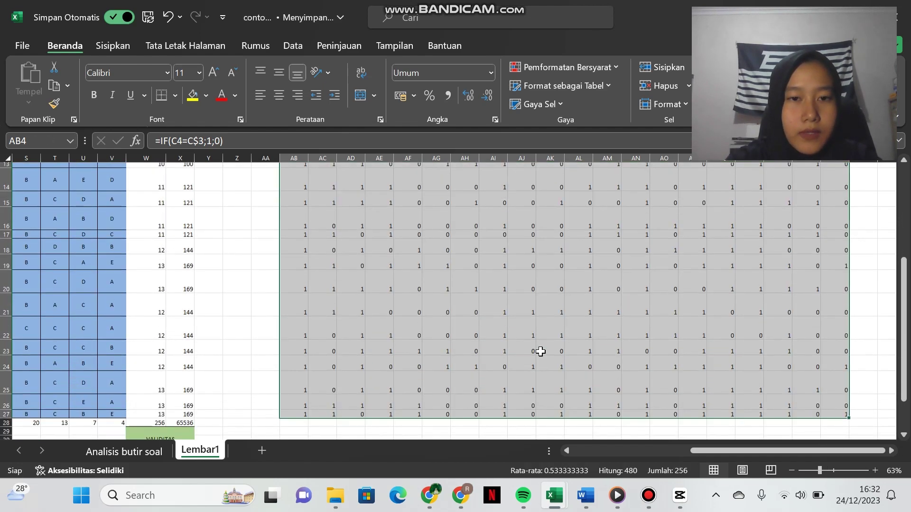
{"action": "scroll", "coordinate": [540, 351], "scroll_direction": "up", "scroll_amount": 4}
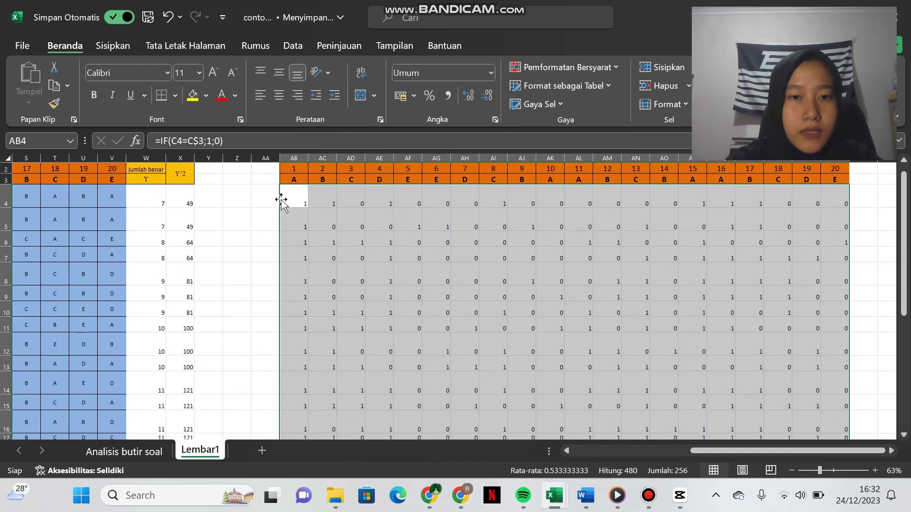
{"action": "left_click", "coordinate": [285, 199]}
Select C29 in the r tabel row for question 1 and switch to the r table page in Chrome
{"action": "scroll", "coordinate": [304, 243], "scroll_direction": "down", "scroll_amount": 1}
{"action": "scroll", "coordinate": [303, 244], "scroll_direction": "down", "scroll_amount": 4}
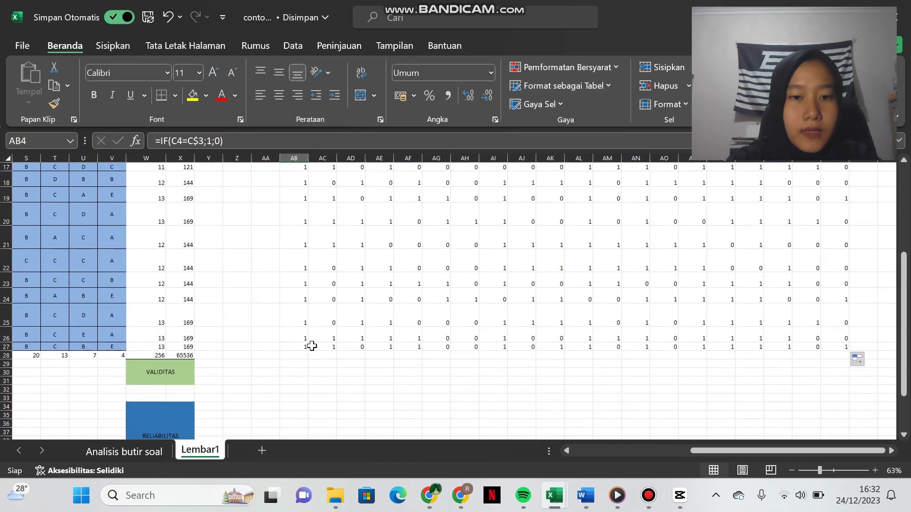
{"action": "scroll", "coordinate": [309, 335], "scroll_direction": "left", "scroll_amount": 6}
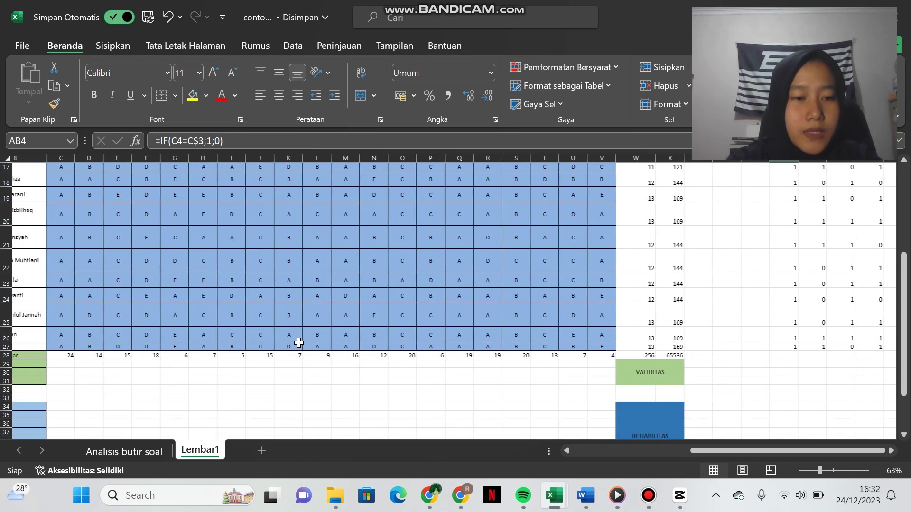
{"action": "scroll", "coordinate": [299, 342], "scroll_direction": "left", "scroll_amount": 1}
{"action": "left_click", "coordinate": [95, 357]}
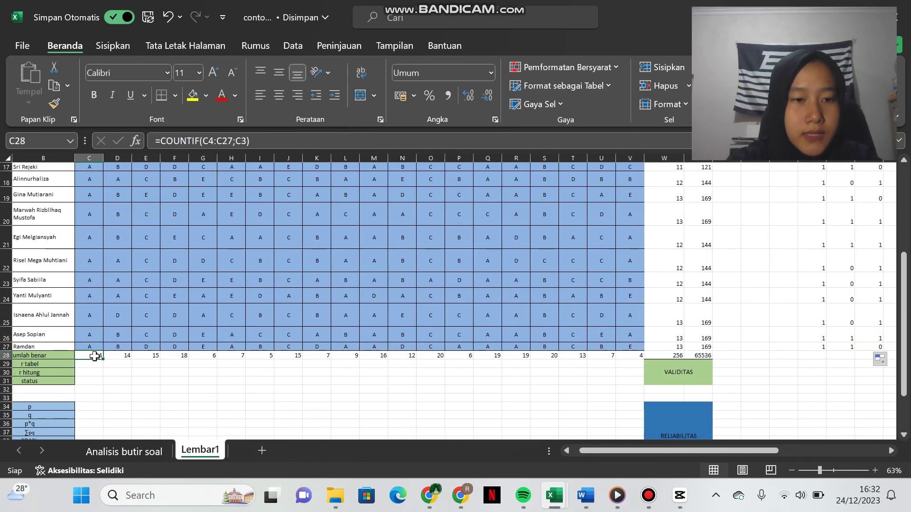
{"action": "scroll", "coordinate": [132, 351], "scroll_direction": "left", "scroll_amount": 1}
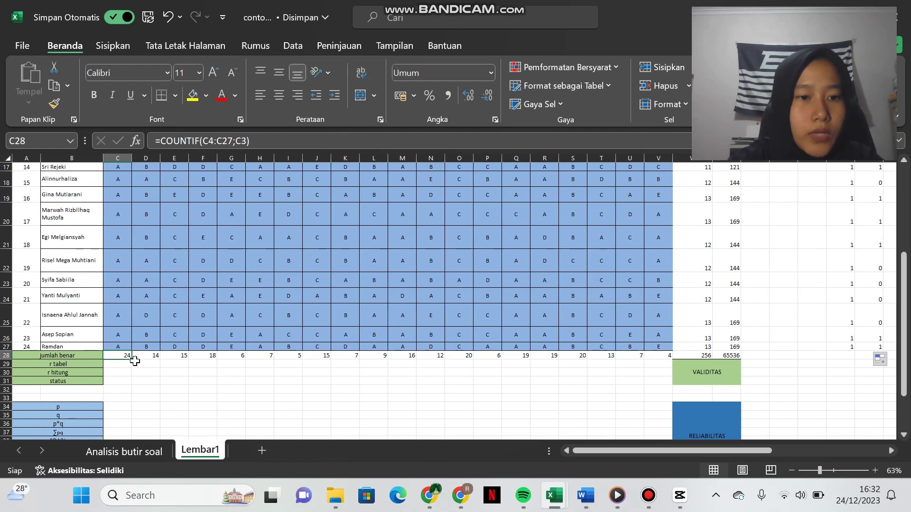
{"action": "left_click", "coordinate": [119, 364]}
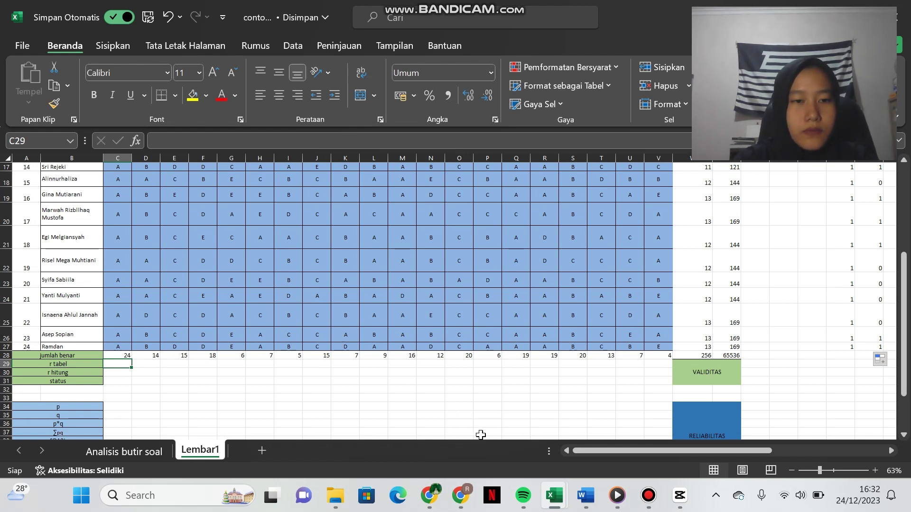
{"action": "scroll", "coordinate": [481, 436], "scroll_direction": "up", "scroll_amount": 1}
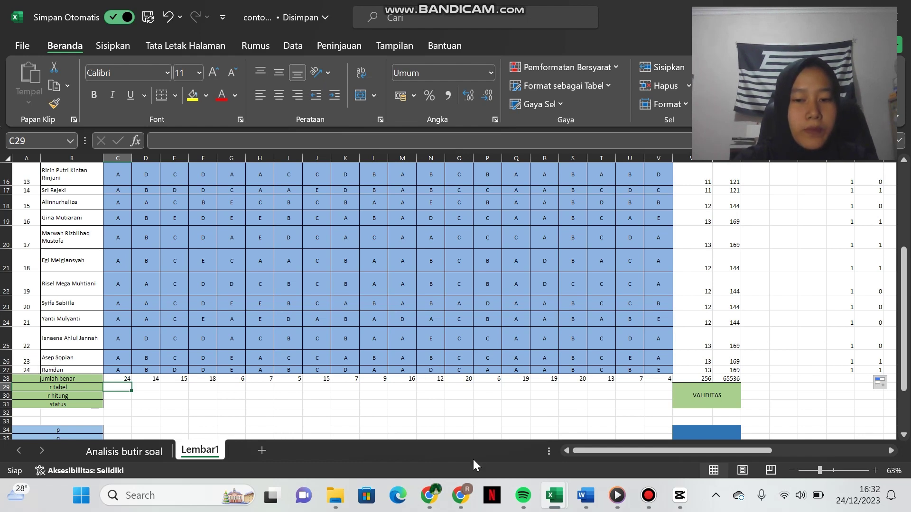
{"action": "left_click", "coordinate": [461, 498]}
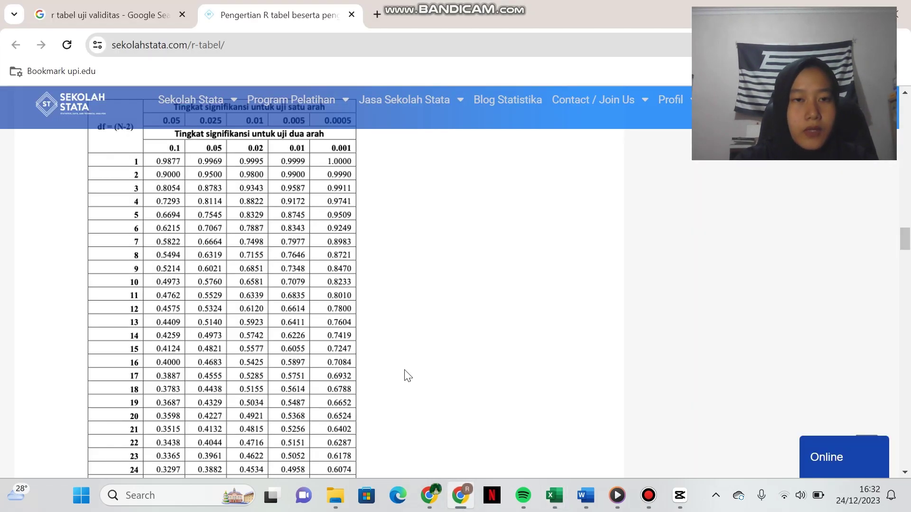
Look up the r table value for df 22 at two-tailed 0.05 significance, and enter 0.4044 as r tabel in C29 in Excel
{"action": "scroll", "coordinate": [323, 280], "scroll_direction": "up", "scroll_amount": 1}
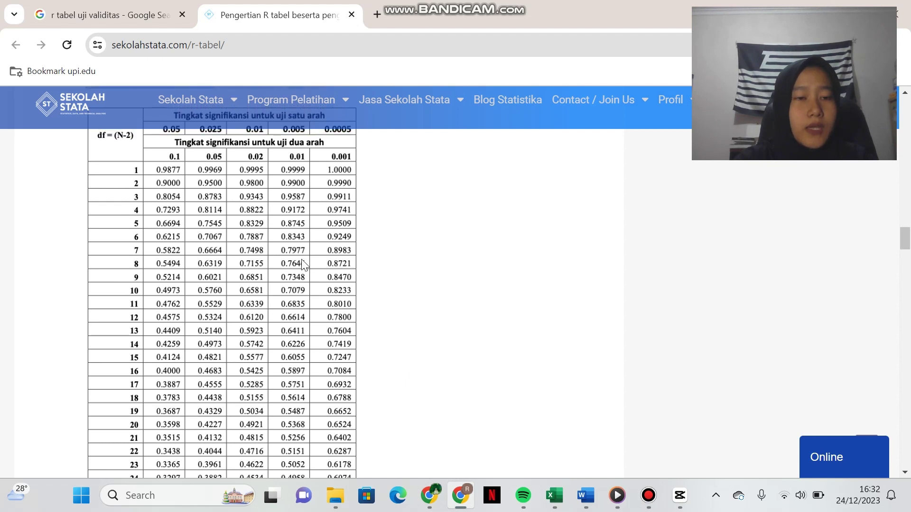
{"action": "scroll", "coordinate": [100, 138], "scroll_direction": "up", "scroll_amount": 1}
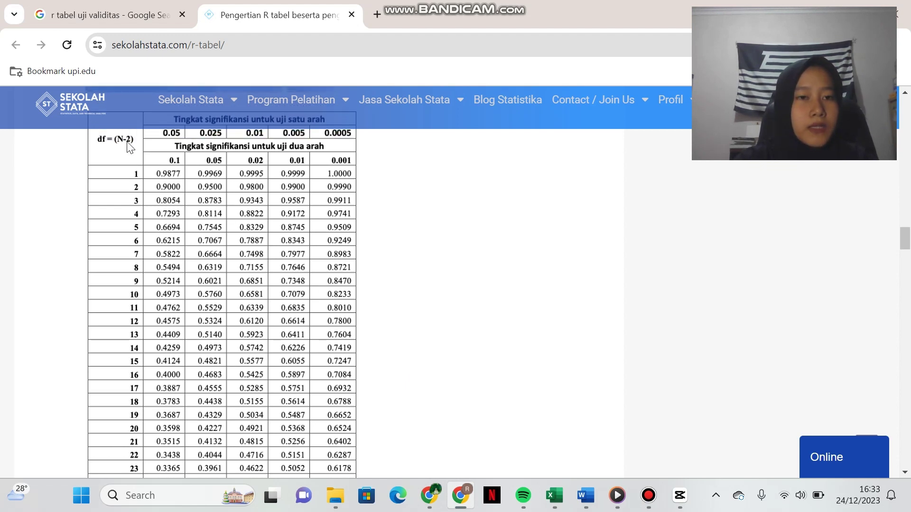
{"action": "scroll", "coordinate": [130, 147], "scroll_direction": "down", "scroll_amount": 3}
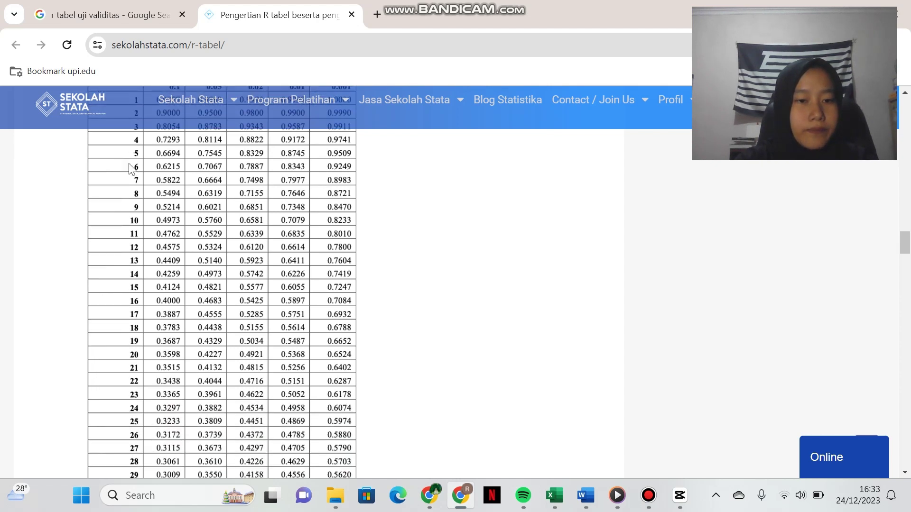
{"action": "scroll", "coordinate": [138, 382], "scroll_direction": "up", "scroll_amount": 2}
{"action": "scroll", "coordinate": [240, 271], "scroll_direction": "up", "scroll_amount": 1}
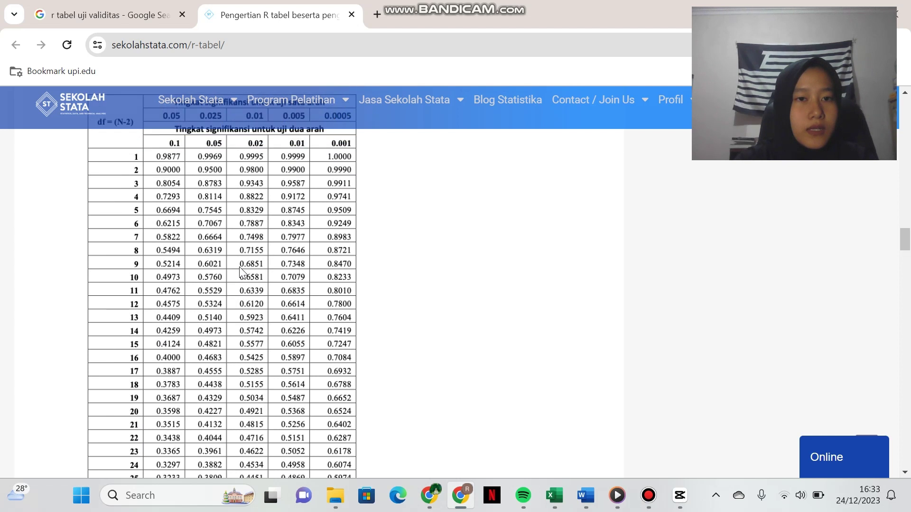
{"action": "scroll", "coordinate": [225, 254], "scroll_direction": "down", "scroll_amount": 1}
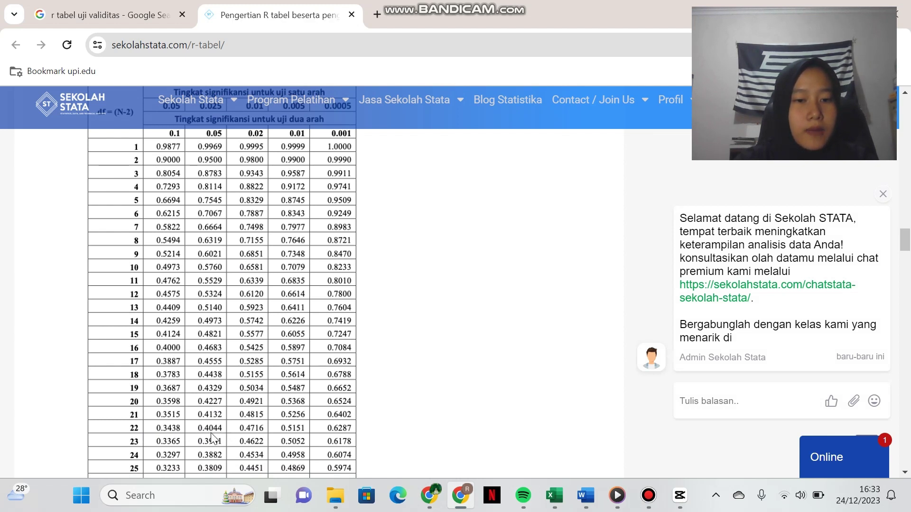
{"action": "mouse_move", "coordinate": [523, 497]}
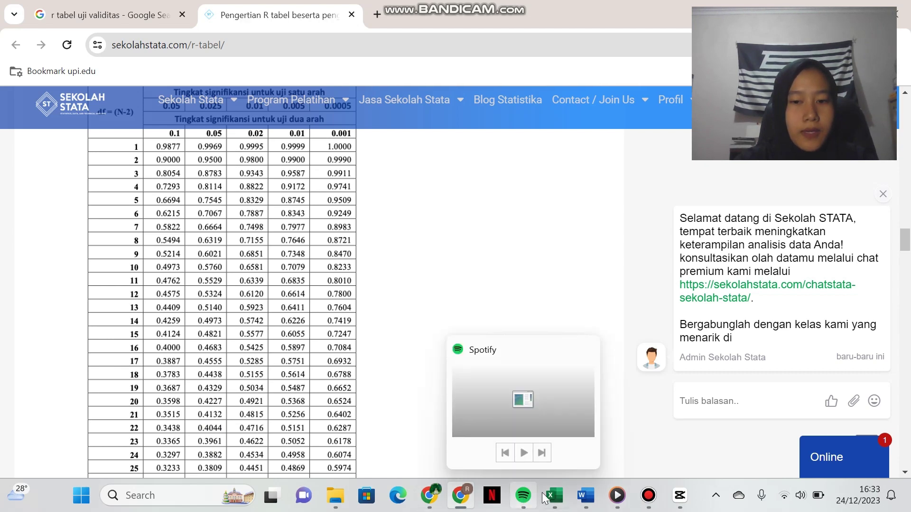
{"action": "mouse_move", "coordinate": [554, 498]}
{"action": "left_click", "coordinate": [495, 436]}
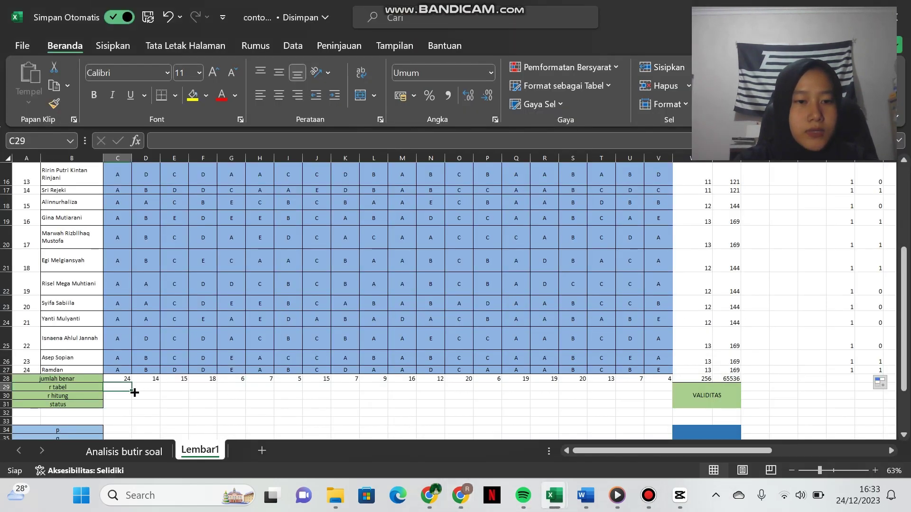
{"action": "type", "text": "0.4044"}
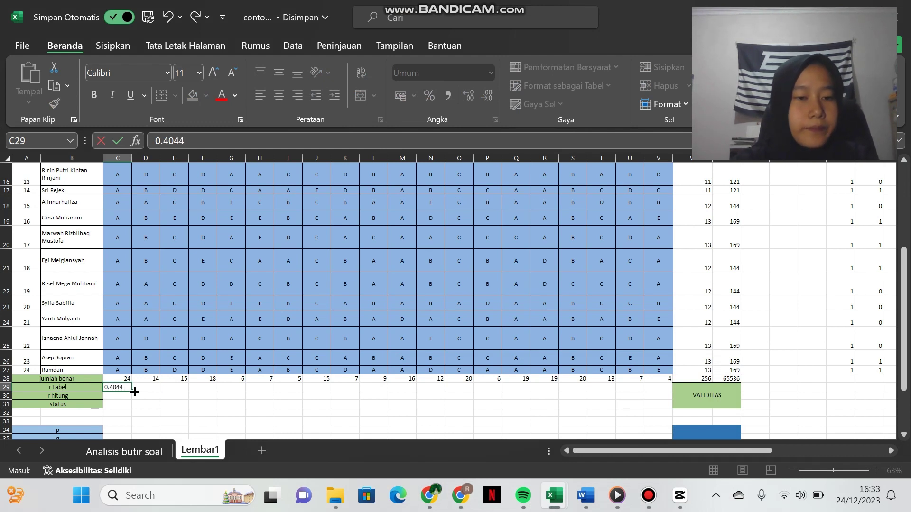
{"action": "left_click", "coordinate": [142, 399]}
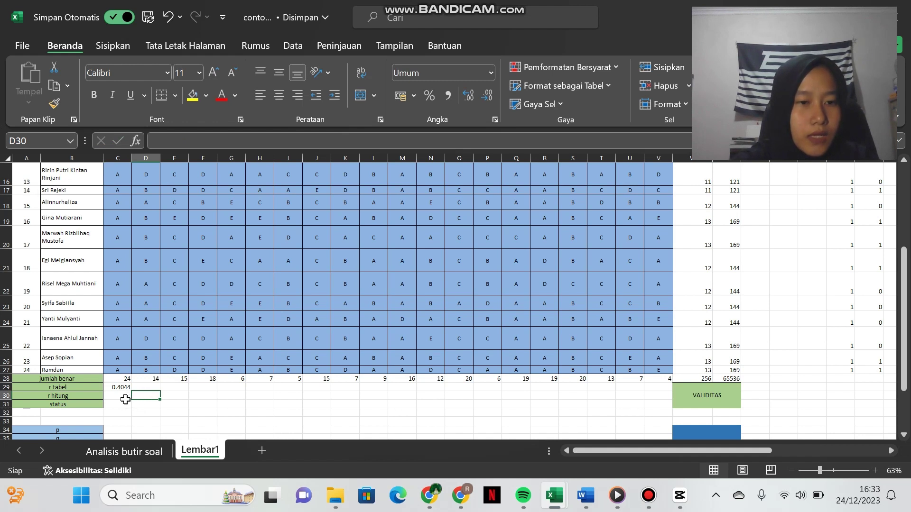
Start a CORREL formula in C30 for r hitung, with question 1's scores AB4:AB27 as the first array
{"action": "left_click", "coordinate": [122, 395]}
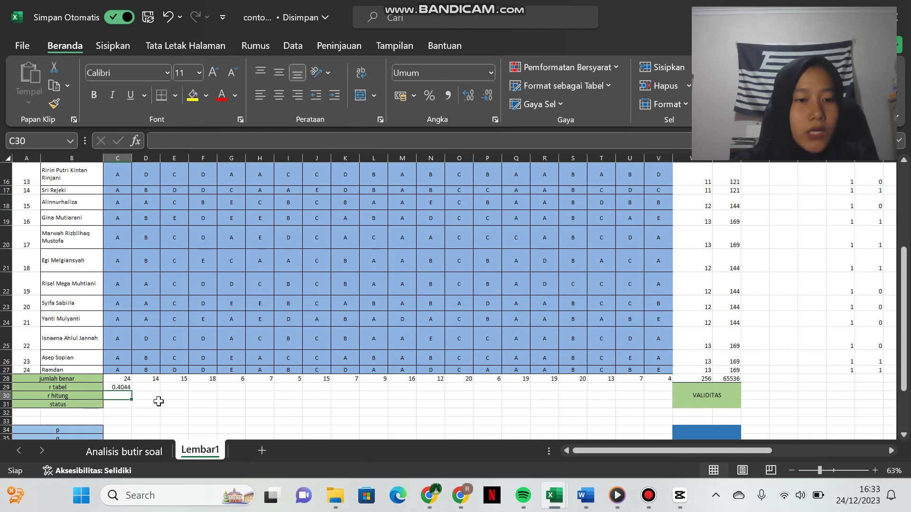
{"action": "scroll", "coordinate": [158, 402], "scroll_direction": "down", "scroll_amount": 1}
{"action": "scroll", "coordinate": [158, 401], "scroll_direction": "up", "scroll_amount": 1}
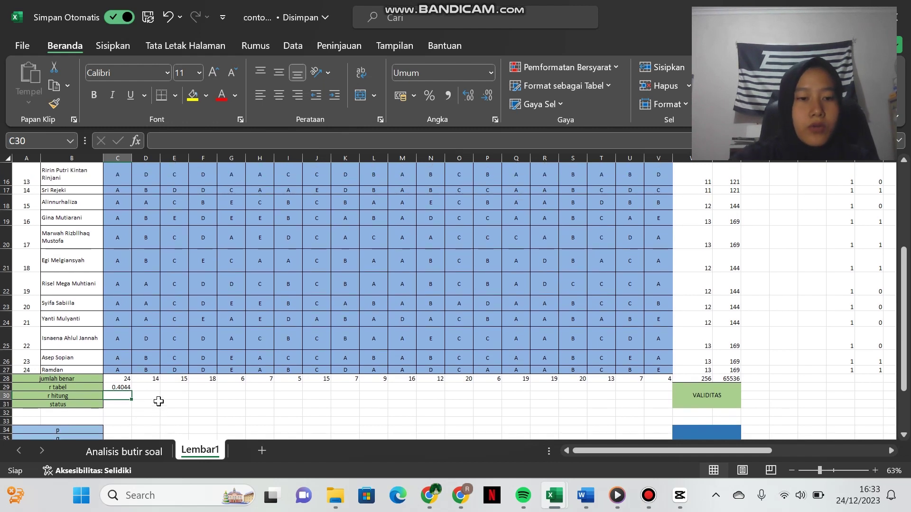
{"action": "type", "text": "=c"}
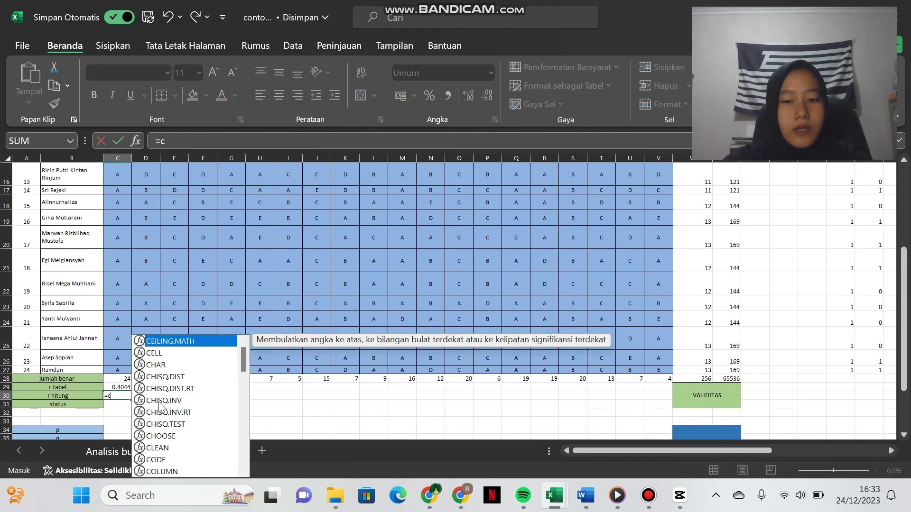
{"action": "type", "text": "orr"}
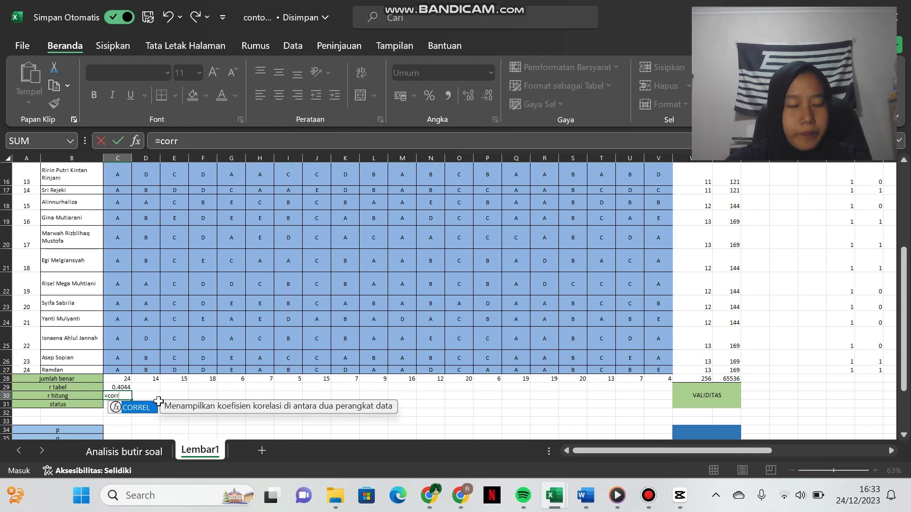
{"action": "key", "text": "Tab"}
{"action": "scroll", "coordinate": [257, 361], "scroll_direction": "right", "scroll_amount": 1}
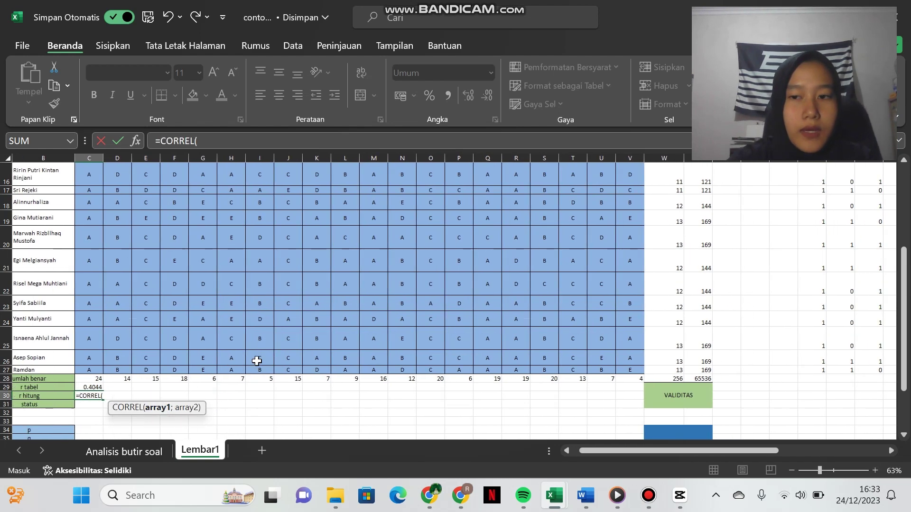
{"action": "scroll", "coordinate": [386, 327], "scroll_direction": "right", "scroll_amount": 3}
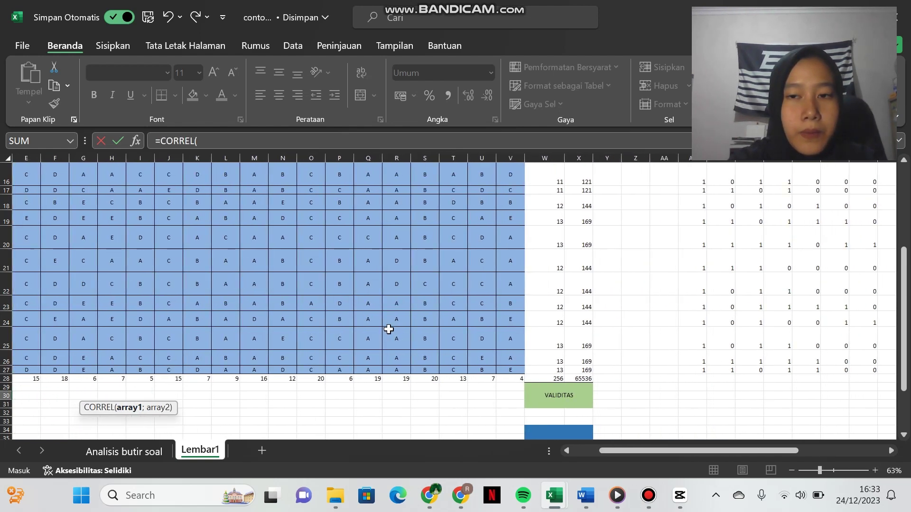
{"action": "scroll", "coordinate": [389, 330], "scroll_direction": "up", "scroll_amount": 2}
{"action": "scroll", "coordinate": [388, 329], "scroll_direction": "right", "scroll_amount": 3}
{"action": "scroll", "coordinate": [388, 328], "scroll_direction": "up", "scroll_amount": 4}
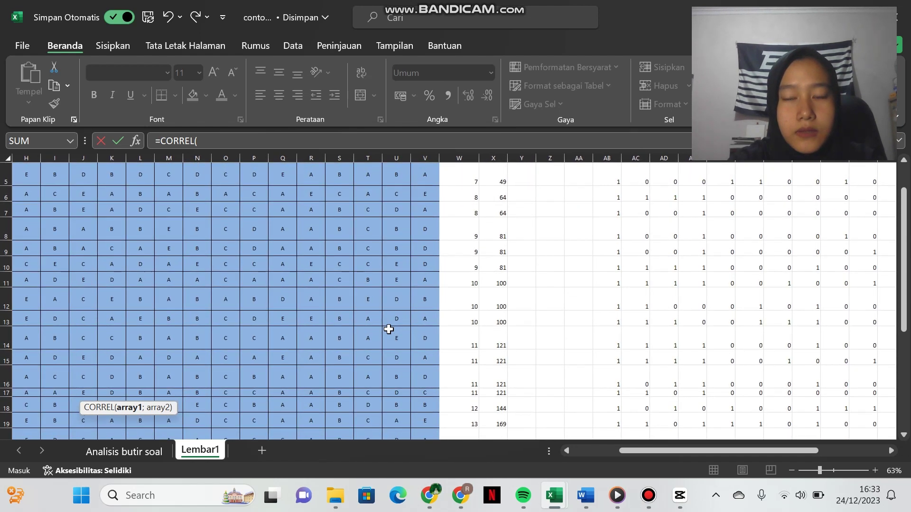
{"action": "left_click_drag", "start_coordinate": [616, 221], "coordinate": [606, 413]}
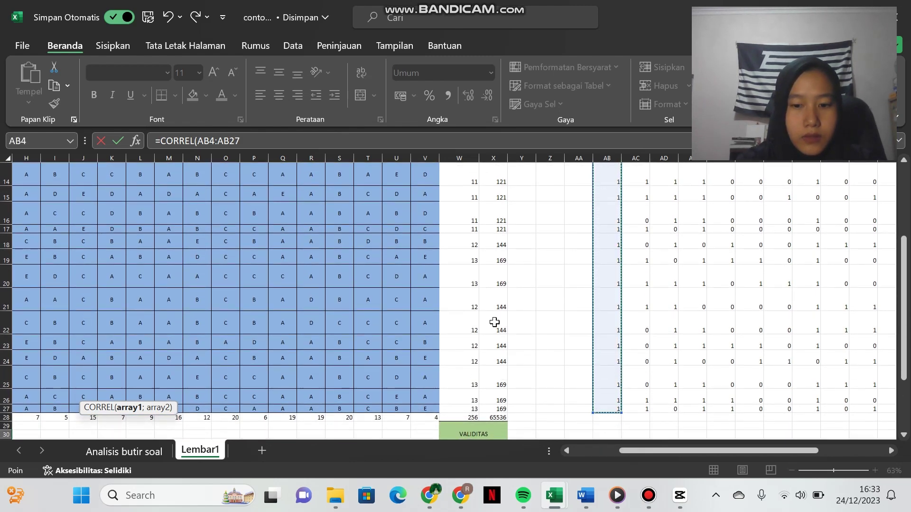
{"action": "type", "text": ";"}
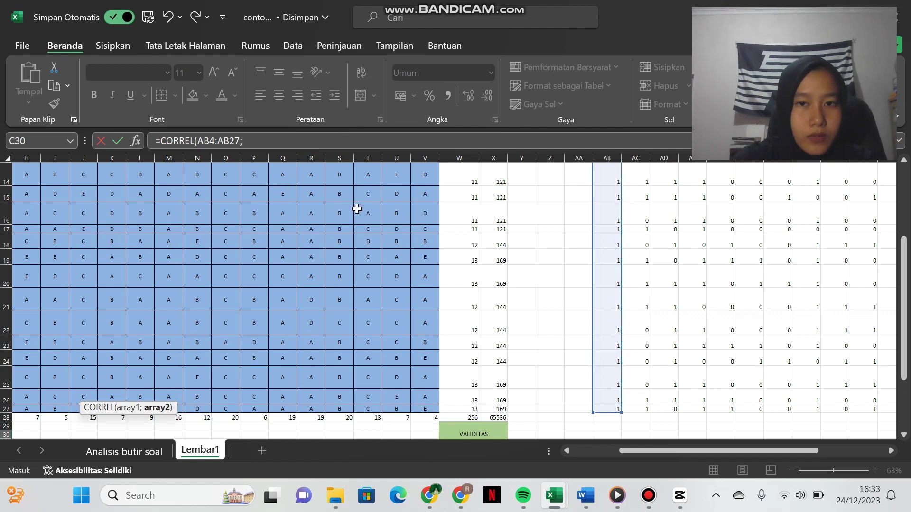
Try to complete the CORREL formula in C30 with W10 as the second array
{"action": "scroll", "coordinate": [423, 230], "scroll_direction": "up", "scroll_amount": 3}
{"action": "scroll", "coordinate": [423, 229], "scroll_direction": "up", "scroll_amount": 5}
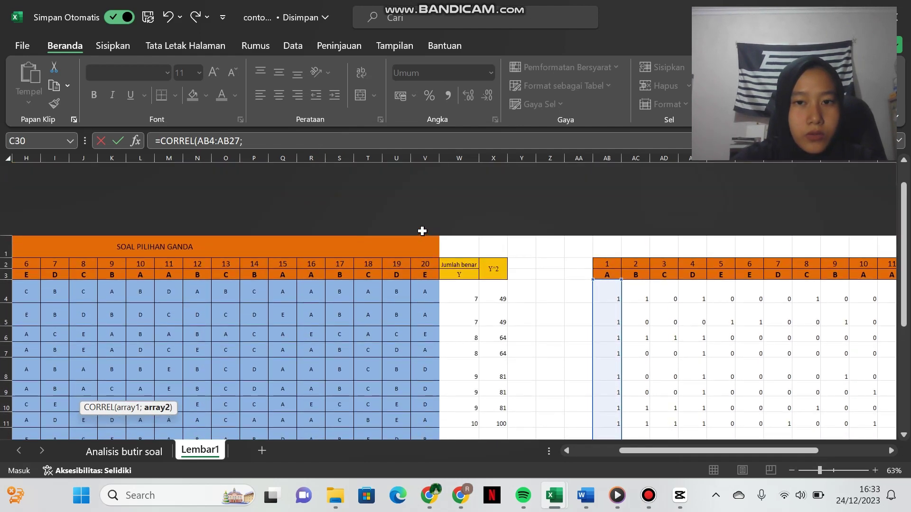
{"action": "left_click", "coordinate": [452, 295]}
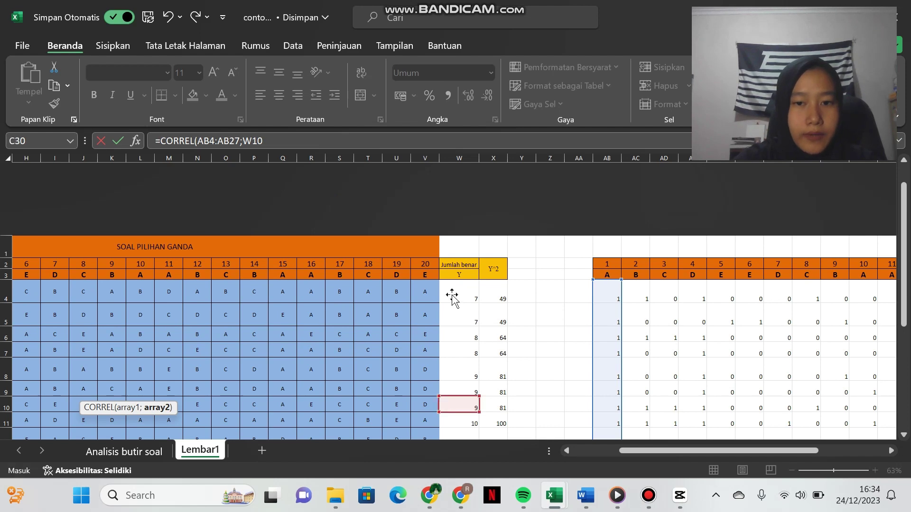
{"action": "key", "text": "Up"}
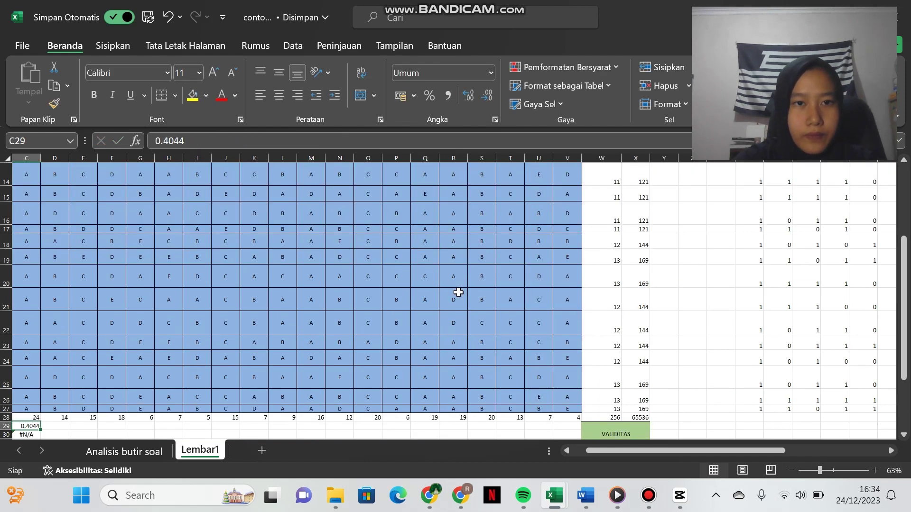
Replace the second array of the CORREL formula in C30 with the absolute range $W$4:$W$27
{"action": "scroll", "coordinate": [458, 292], "scroll_direction": "down", "scroll_amount": 1}
{"action": "scroll", "coordinate": [458, 292], "scroll_direction": "left", "scroll_amount": 2}
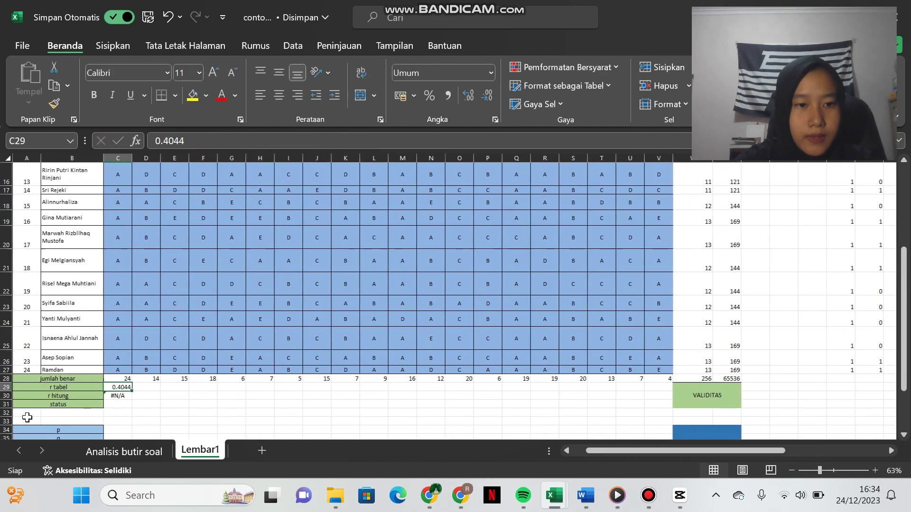
{"action": "left_click", "coordinate": [114, 397]}
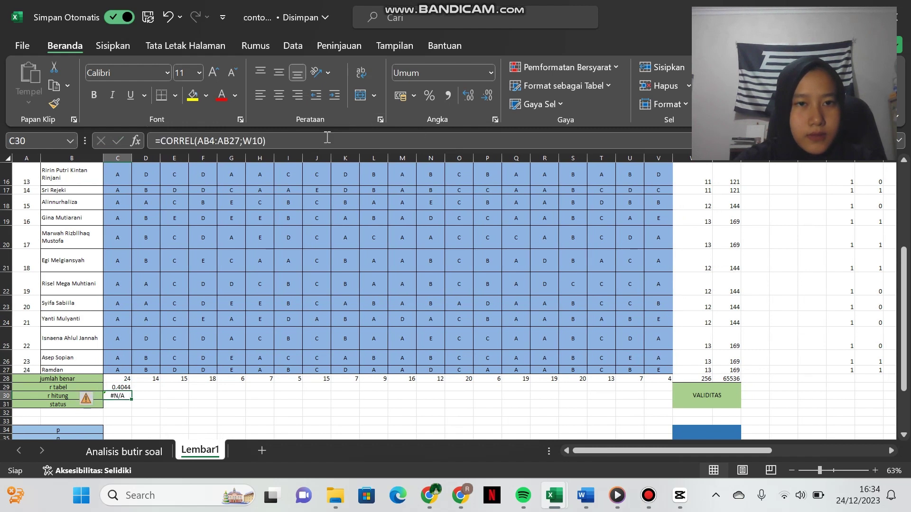
{"action": "left_click", "coordinate": [262, 141]}
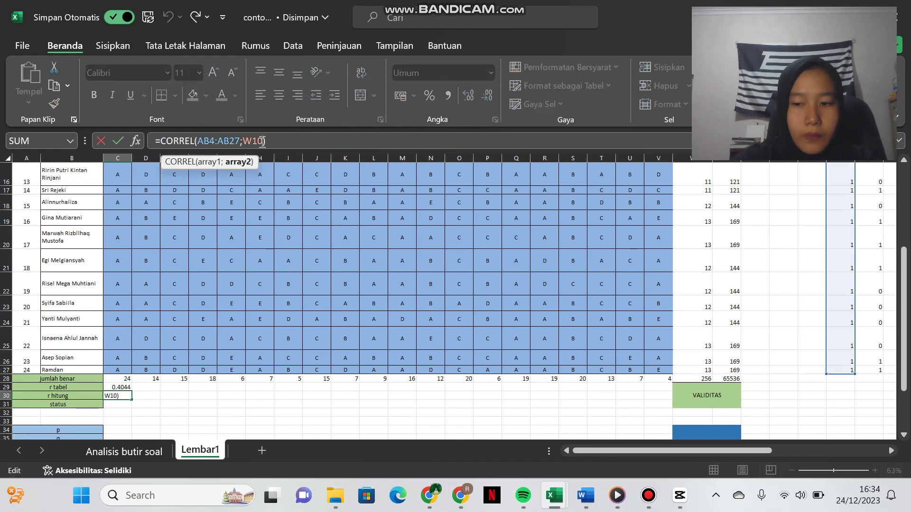
{"action": "key", "text": "BackSpace"}
{"action": "key", "text": "BackSpace"}
{"action": "key", "text": "BackSpace"}
{"action": "key", "text": "BackSpace"}
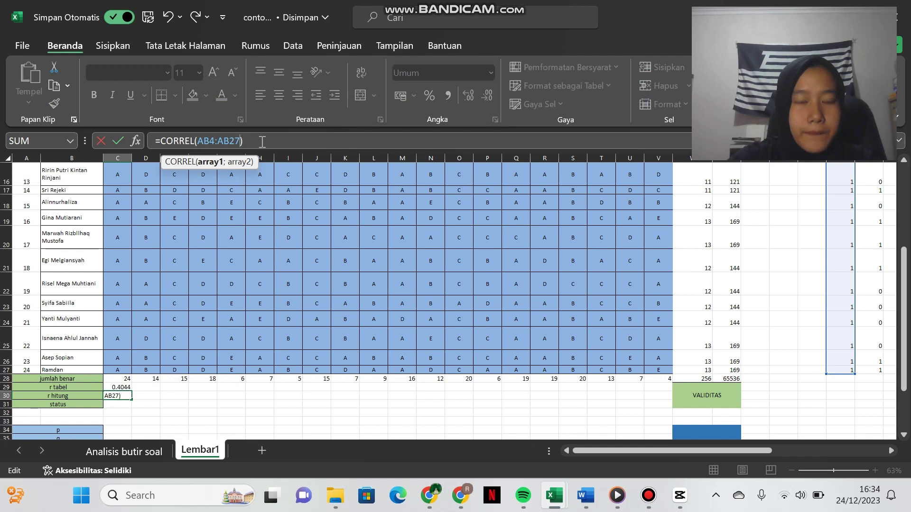
{"action": "type", "text": ";"}
{"action": "scroll", "coordinate": [670, 252], "scroll_direction": "right", "scroll_amount": 2}
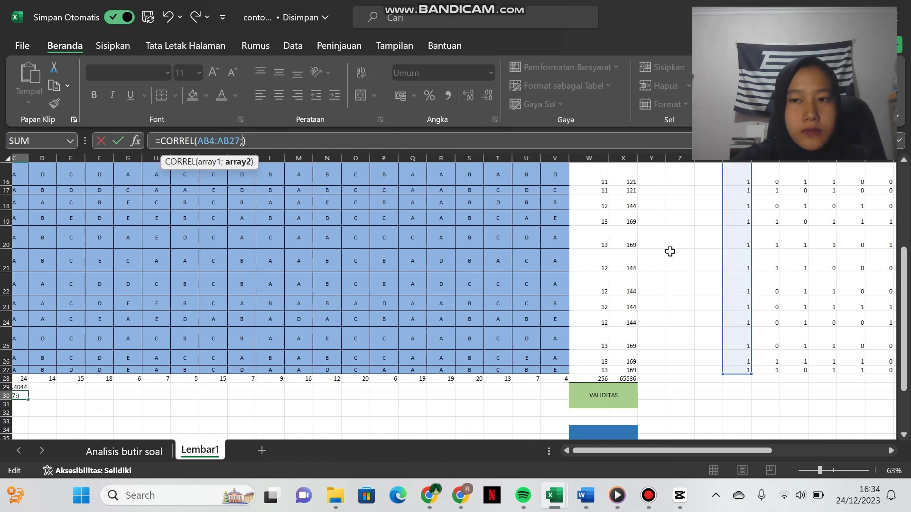
{"action": "scroll", "coordinate": [670, 252], "scroll_direction": "up", "scroll_amount": 3}
{"action": "scroll", "coordinate": [670, 251], "scroll_direction": "up", "scroll_amount": 2}
{"action": "left_click", "coordinate": [608, 219]}
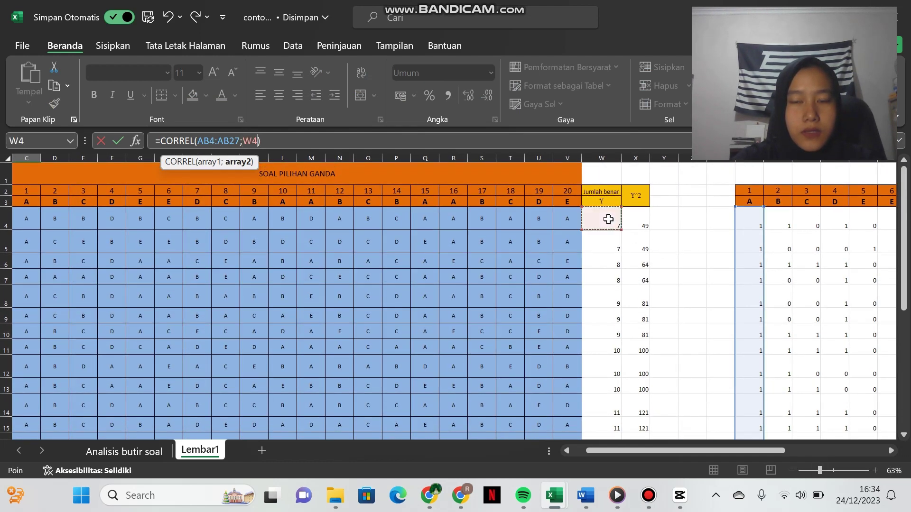
{"action": "left_click_drag", "start_coordinate": [608, 245], "coordinate": [608, 266]}
{"action": "mouse_move", "coordinate": [595, 365]}
{"action": "left_mouse_down"}
{"action": "mouse_move", "coordinate": [596, 467]}
{"action": "mouse_move", "coordinate": [590, 381]}
{"action": "mouse_move", "coordinate": [603, 359]}
{"action": "mouse_move", "coordinate": [602, 370]}
{"action": "left_mouse_up"}
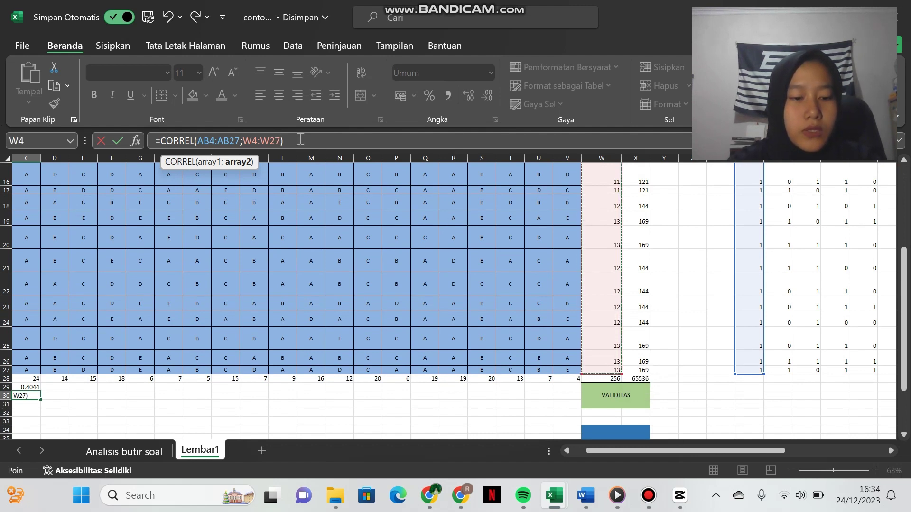
{"action": "key", "text": "F4"}
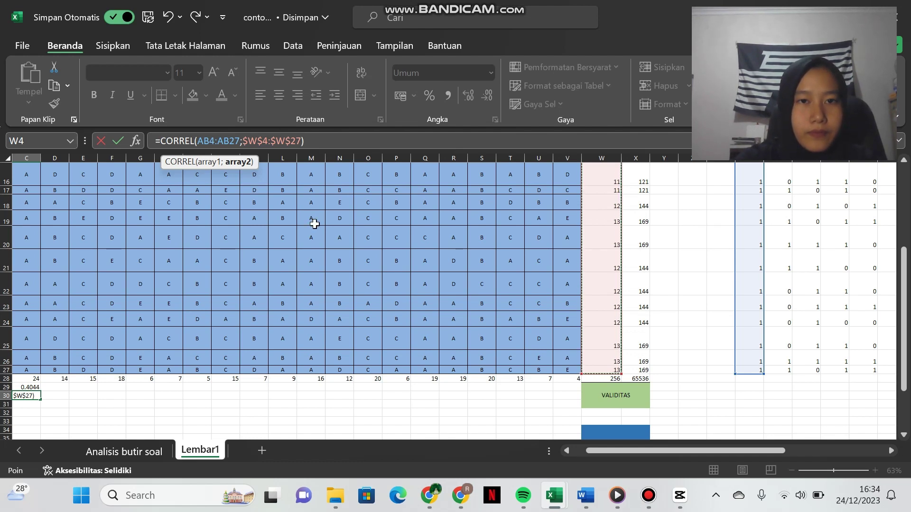
{"action": "scroll", "coordinate": [314, 224], "scroll_direction": "left", "scroll_amount": 3}
{"action": "key", "text": "Return"}
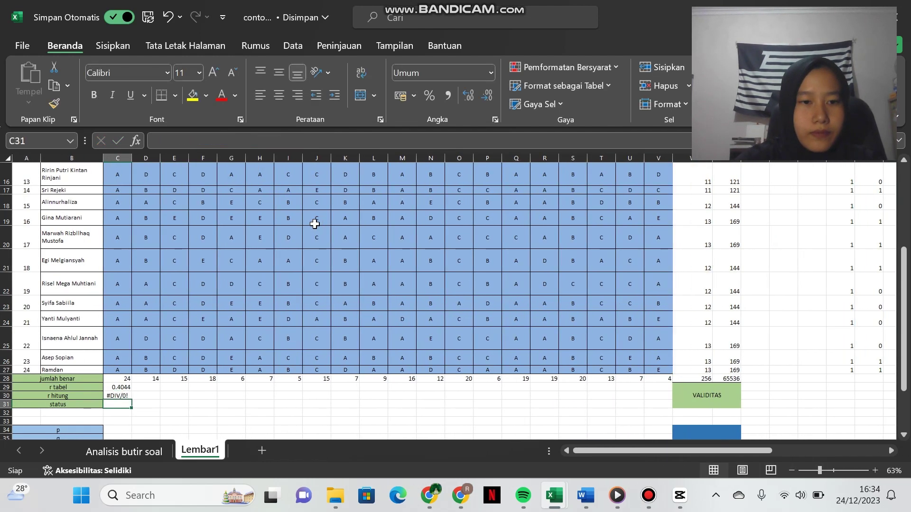
Fill the CORREL formula from C30 across to V30 and compare the r hitung row with the Analisis butir soal sheet
{"action": "left_click", "coordinate": [114, 394]}
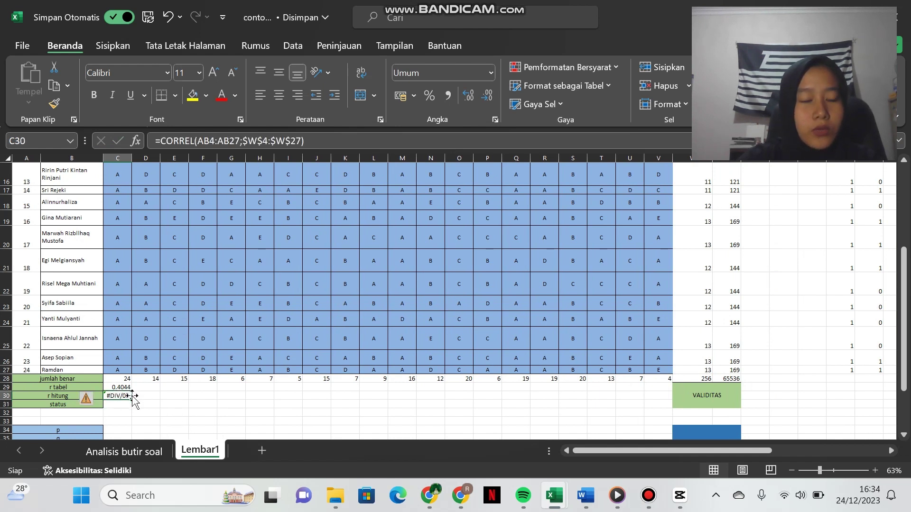
{"action": "left_click_drag", "start_coordinate": [132, 401], "coordinate": [668, 440]}
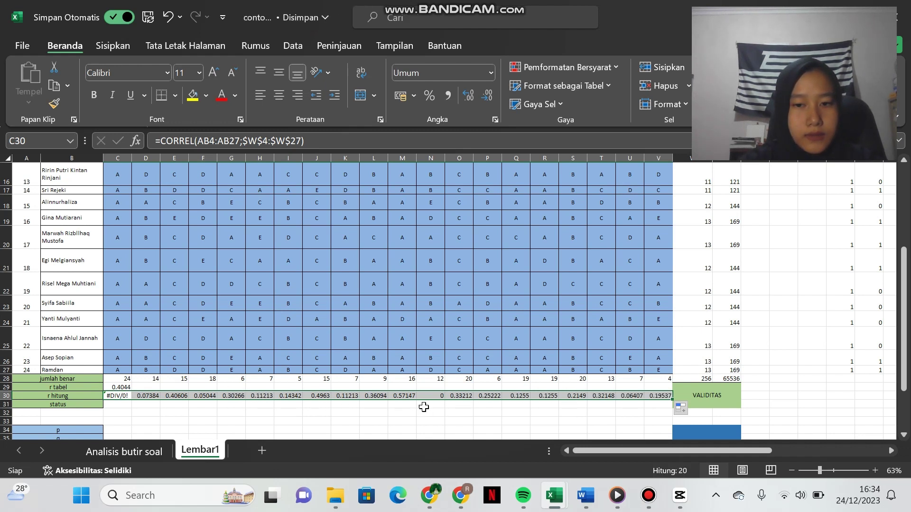
{"action": "left_click", "coordinate": [138, 452]}
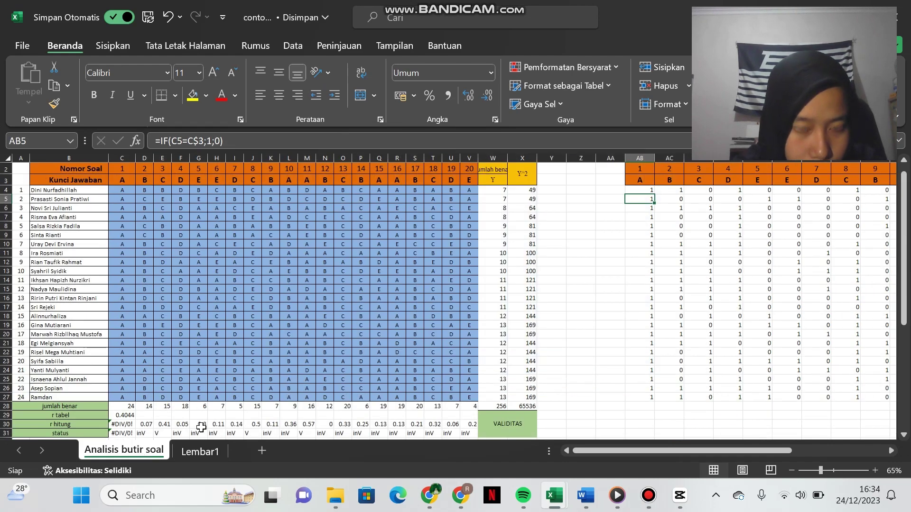
{"action": "scroll", "coordinate": [201, 425], "scroll_direction": "down", "scroll_amount": 3}
{"action": "left_click", "coordinate": [190, 451]}
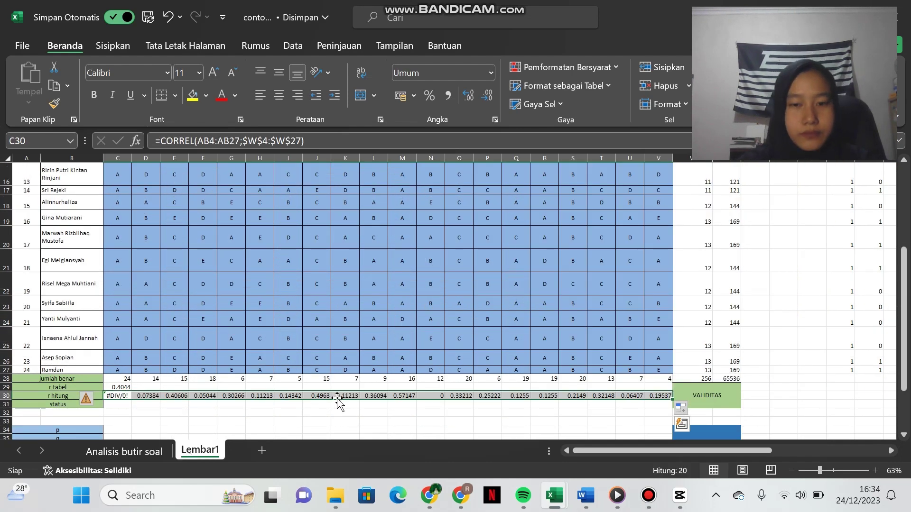
{"action": "scroll", "coordinate": [452, 387], "scroll_direction": "down", "scroll_amount": 1}
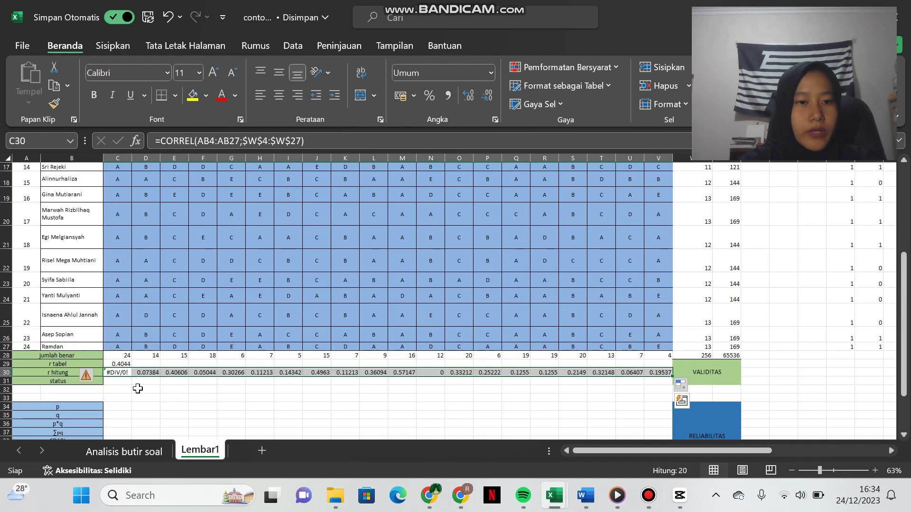
Start an IF formula in status cell C31 that tests whether C30 is at least the absolute r tabel cell, C30>=$C$29
{"action": "left_click", "coordinate": [123, 382]}
{"action": "key", "text": "ctrl+z"}
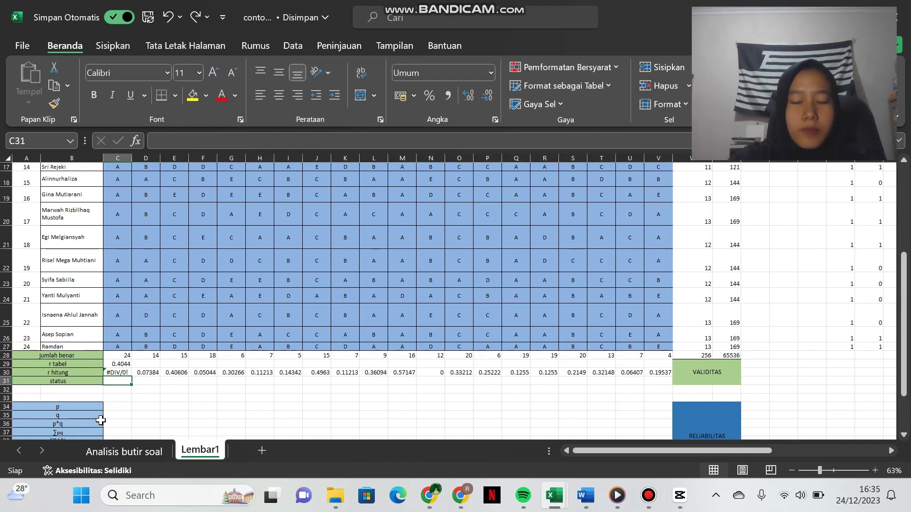
{"action": "type", "text": "=IF("}
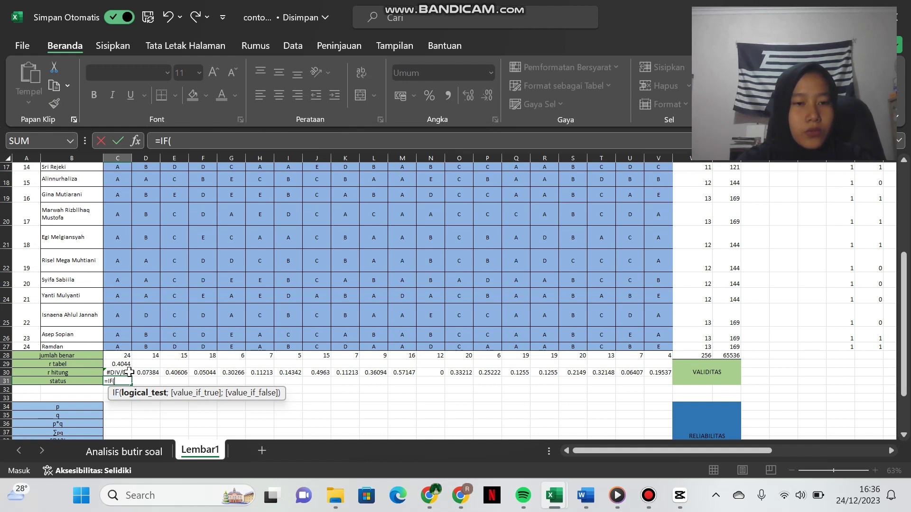
{"action": "left_click", "coordinate": [124, 373]}
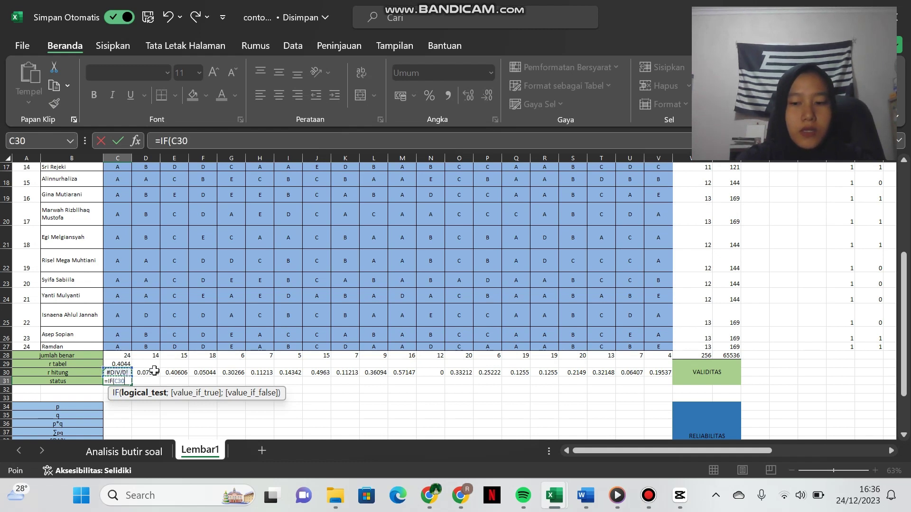
{"action": "type", "text": ">"}
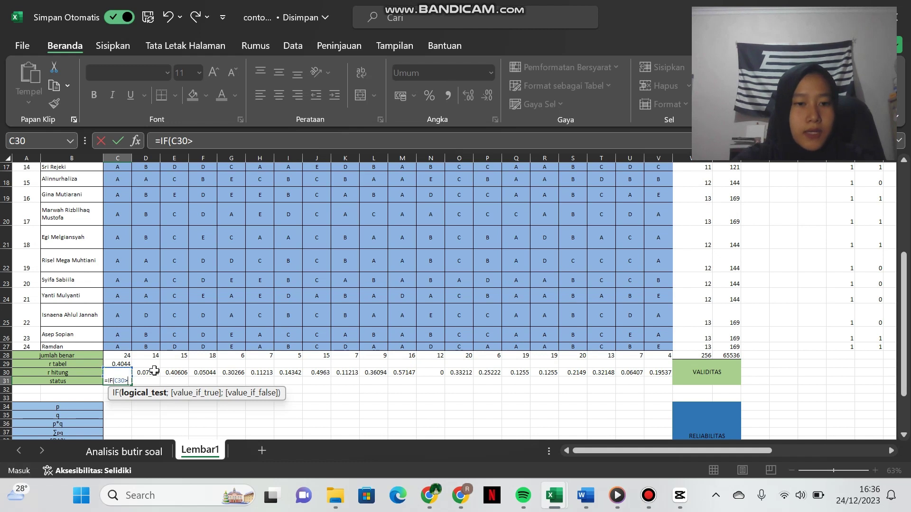
{"action": "type", "text": "="}
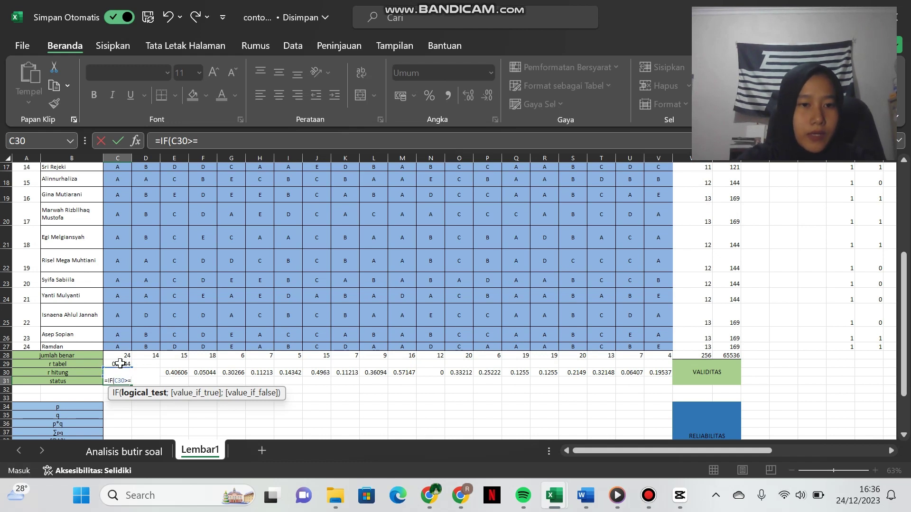
{"action": "left_click", "coordinate": [120, 364]}
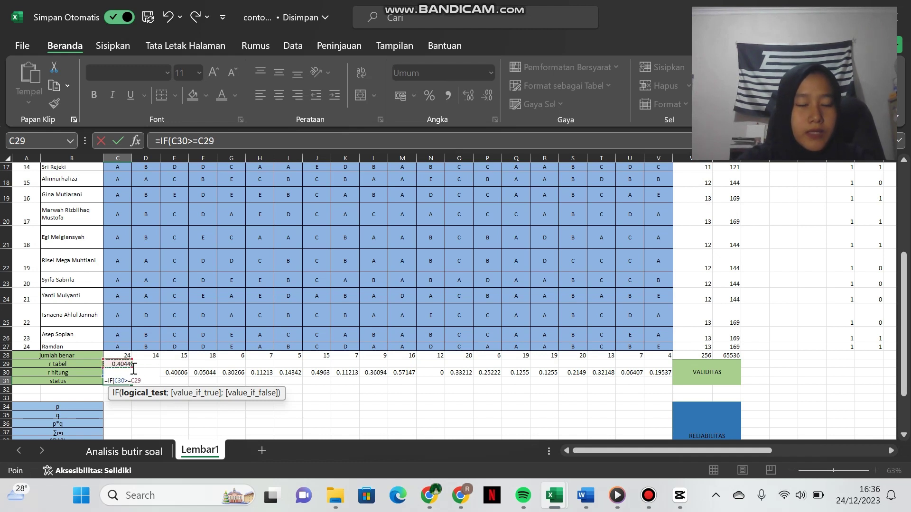
{"action": "key", "text": "F4"}
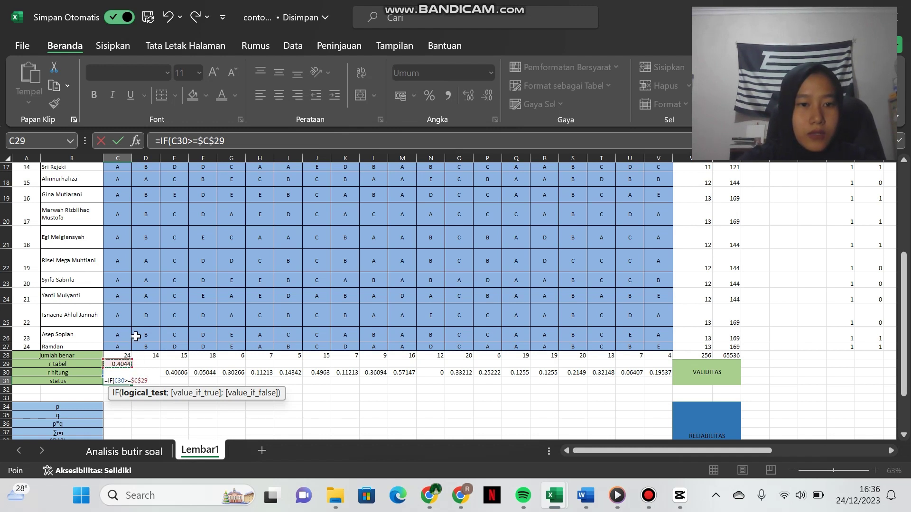
Complete the IF formula in C31 with "V" as the true result and "inV" as the false result
{"action": "type", "text": ";"}
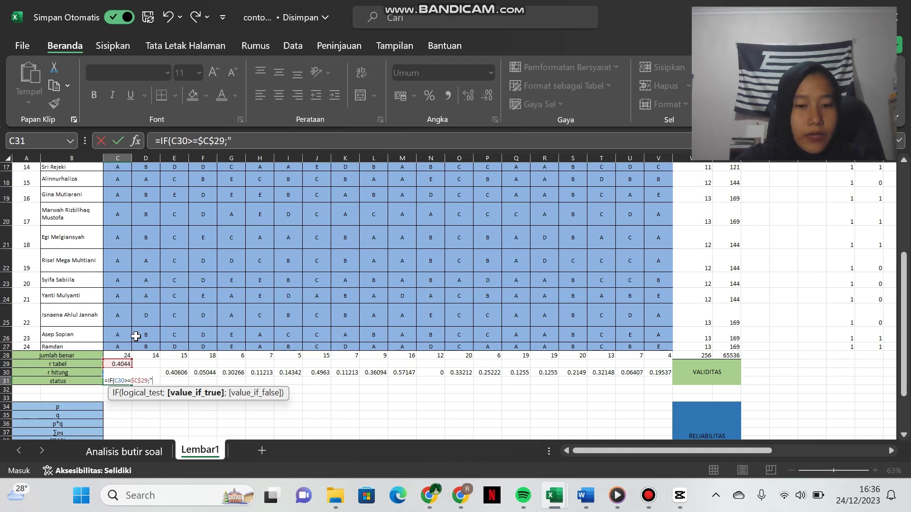
{"action": "type", "text": "\"V"}
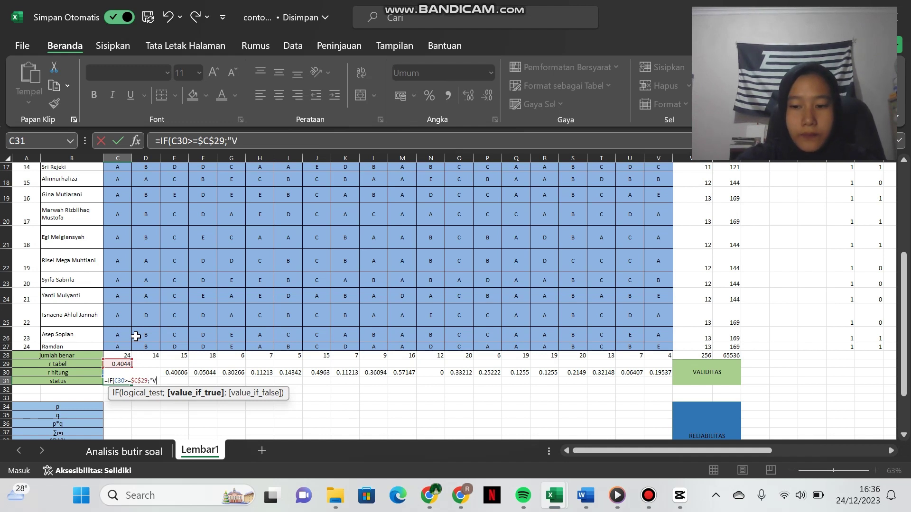
{"action": "type", "text": "\""}
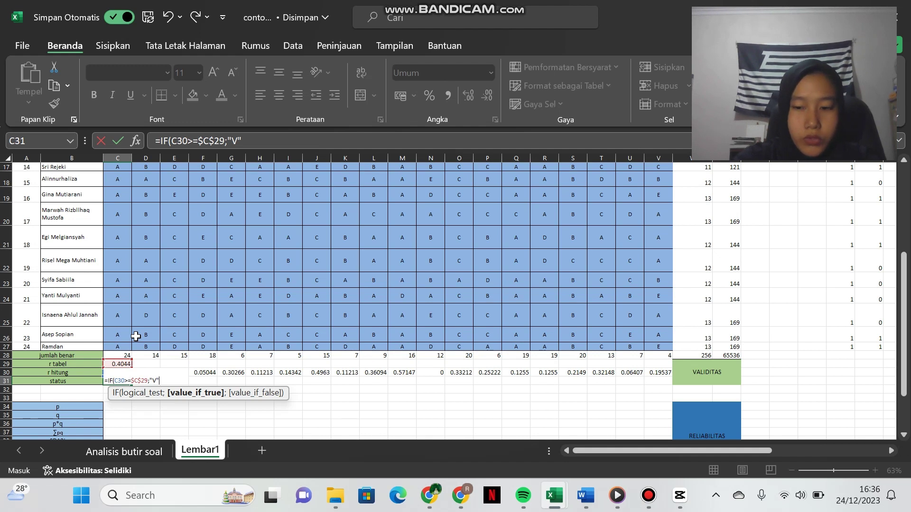
{"action": "type", "text": ";\"inV"}
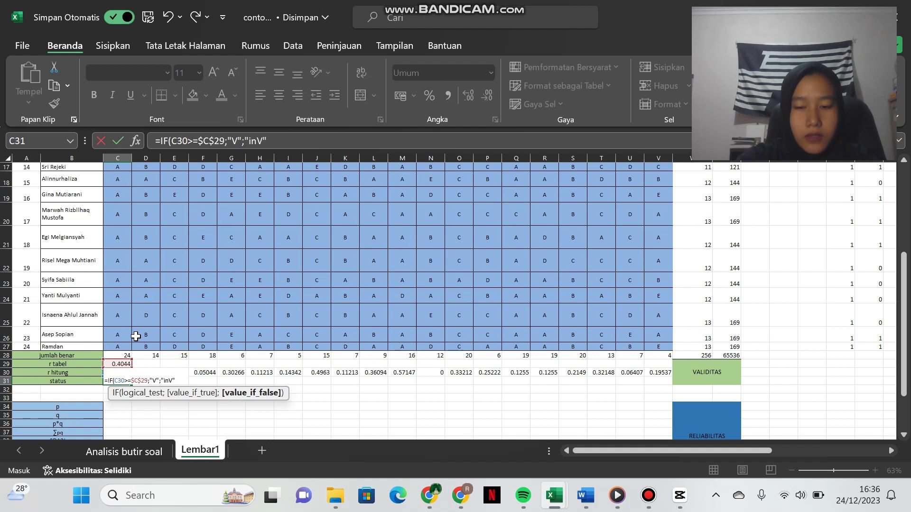
{"action": "key", "text": "Return"}
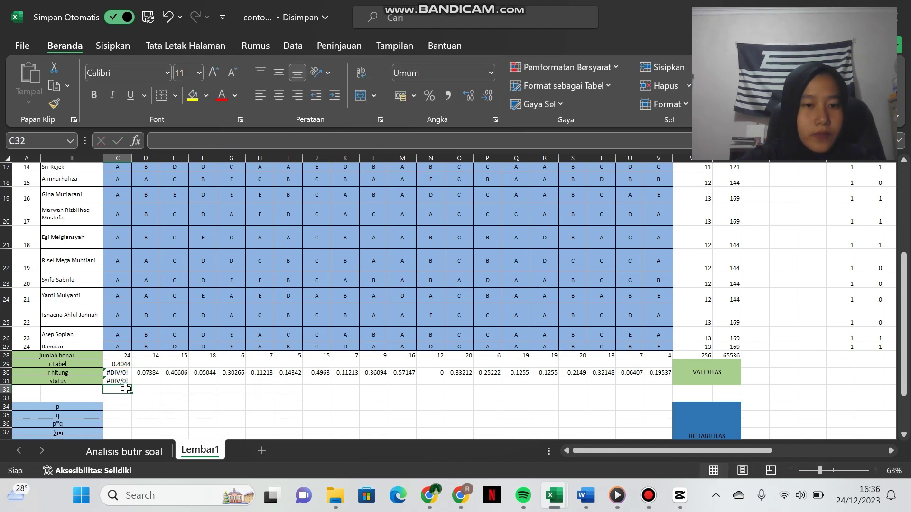
Fill the status formula from C31 across to V31 and check several of the resulting statuses
{"action": "left_click", "coordinate": [120, 379]}
{"action": "left_click_drag", "start_coordinate": [132, 384], "coordinate": [662, 387]}
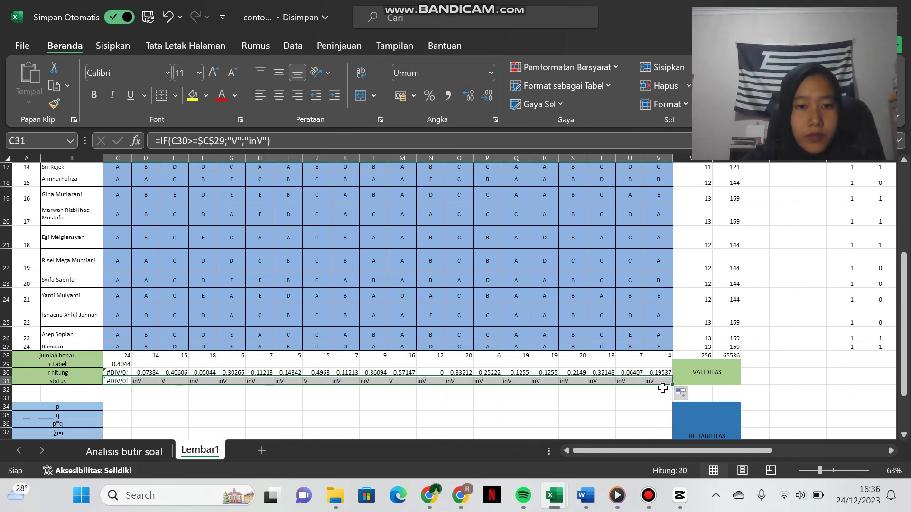
{"action": "left_click", "coordinate": [180, 416]}
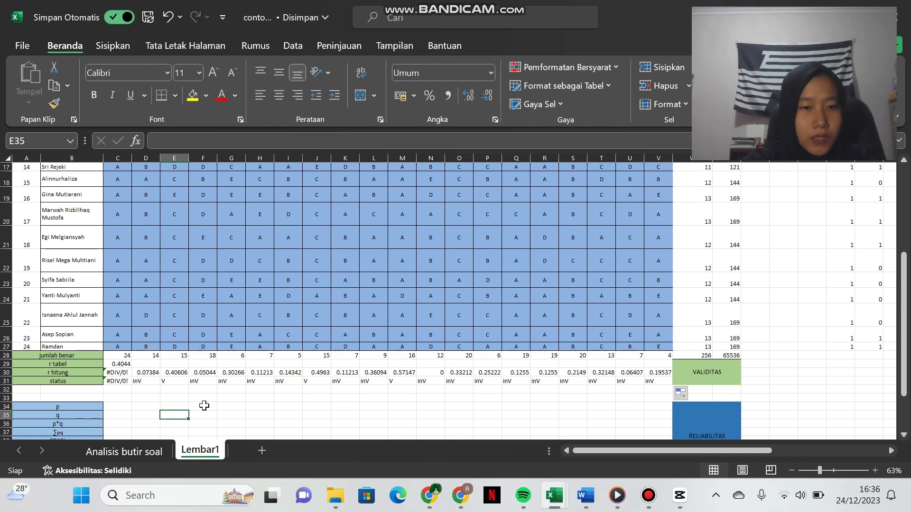
{"action": "scroll", "coordinate": [204, 405], "scroll_direction": "down", "scroll_amount": 1}
{"action": "left_click", "coordinate": [145, 373]}
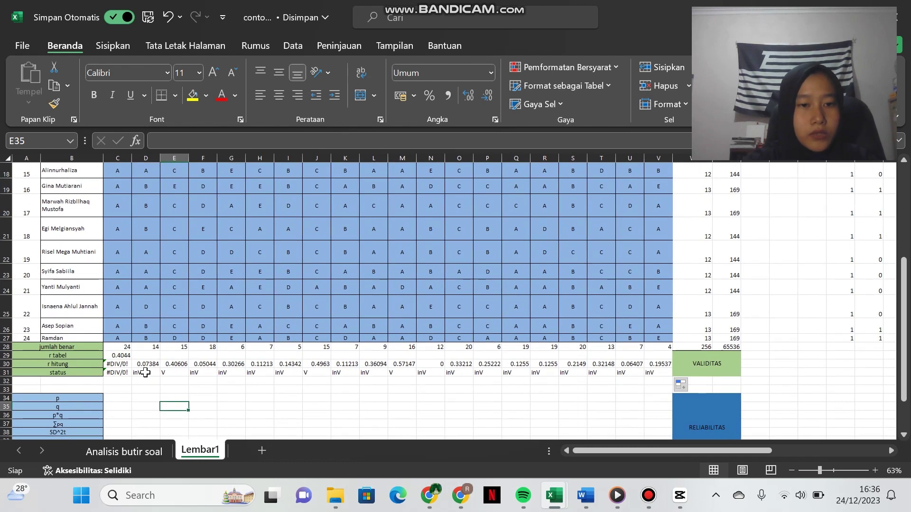
{"action": "left_click", "coordinate": [193, 373]}
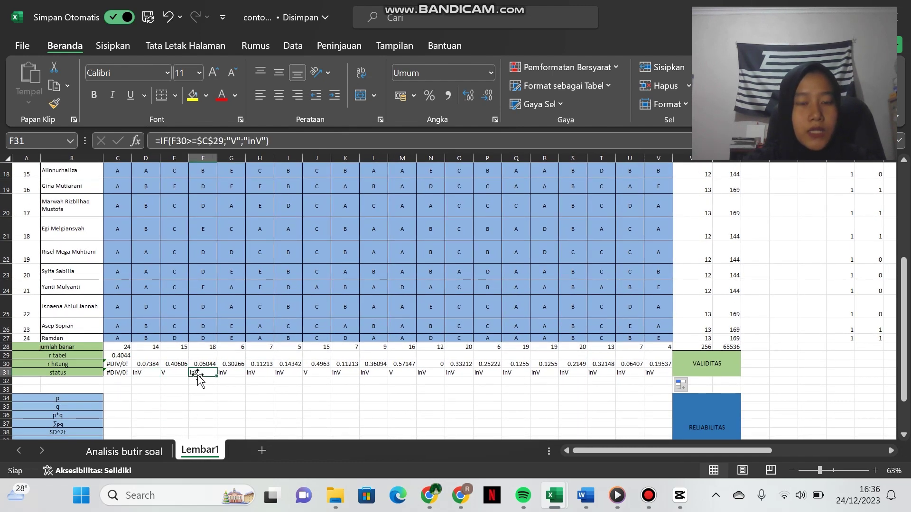
{"action": "left_click", "coordinate": [278, 372]}
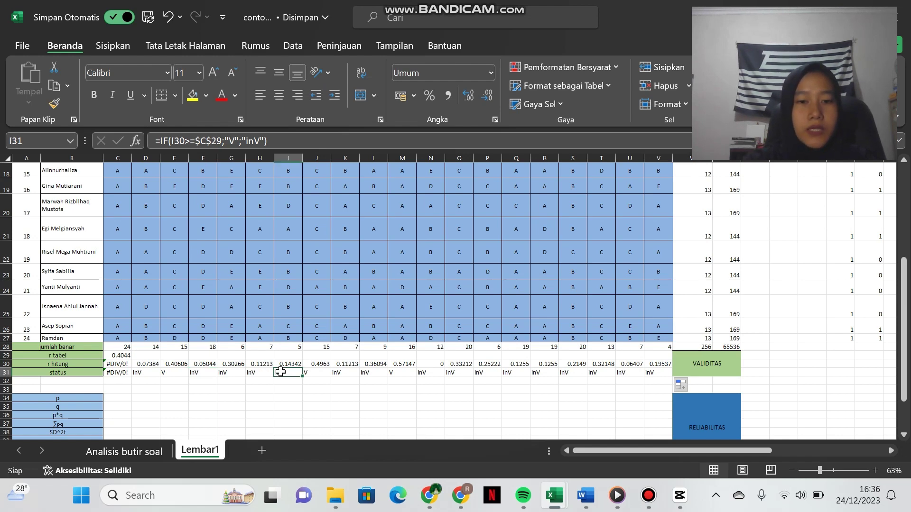
Calculate p for question 1 in C34 with the formula =C28/$A$27
{"action": "scroll", "coordinate": [600, 374], "scroll_direction": "down", "scroll_amount": 1}
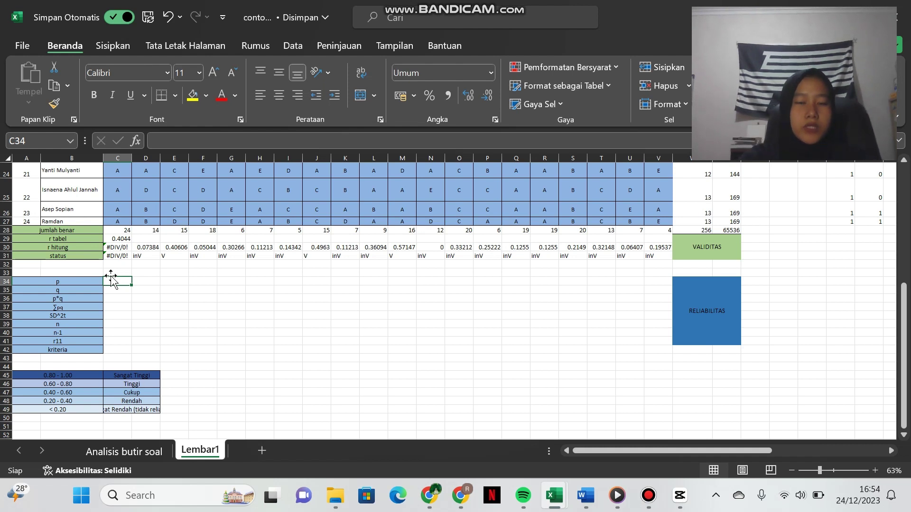
{"action": "type", "text": "="}
{"action": "left_click", "coordinate": [126, 229]}
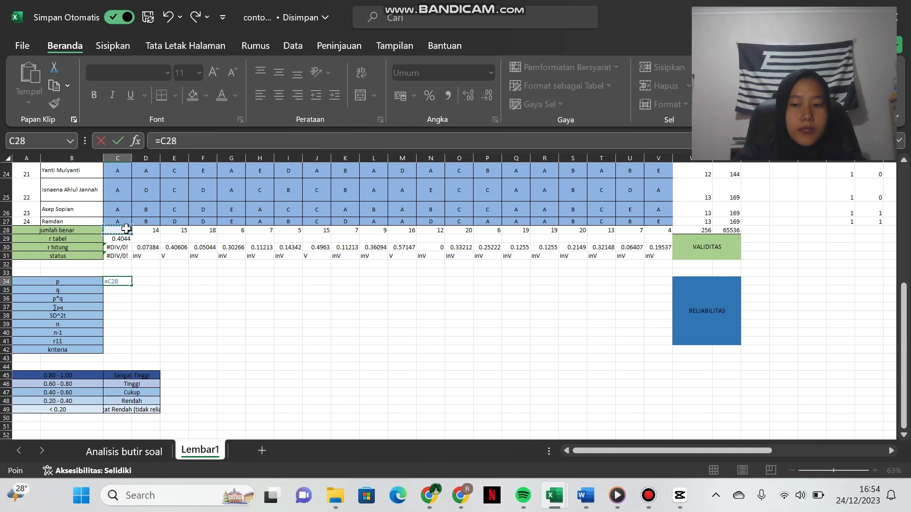
{"action": "type", "text": "/"}
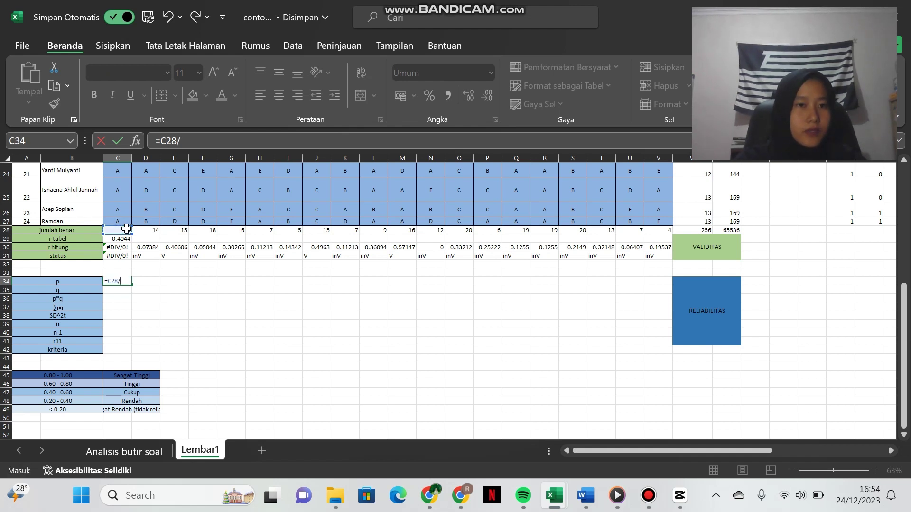
{"action": "left_click", "coordinate": [26, 221]}
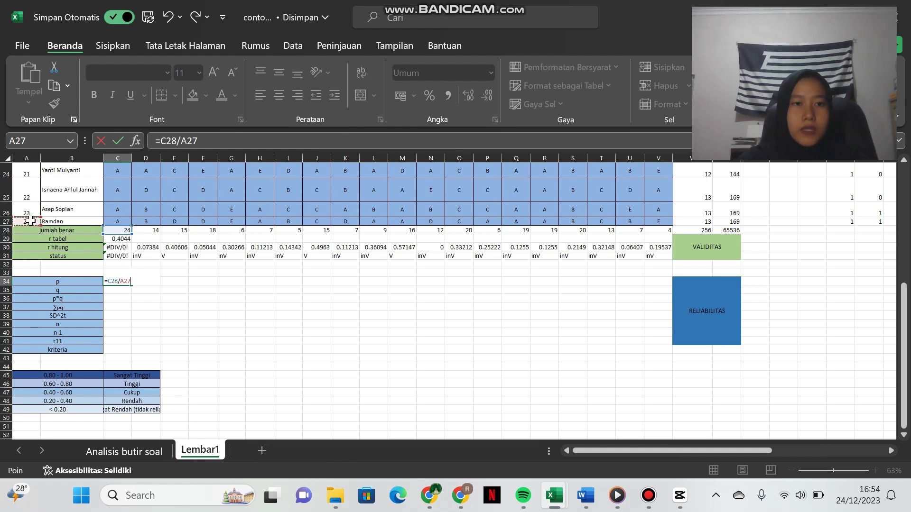
{"action": "left_click", "coordinate": [202, 140]}
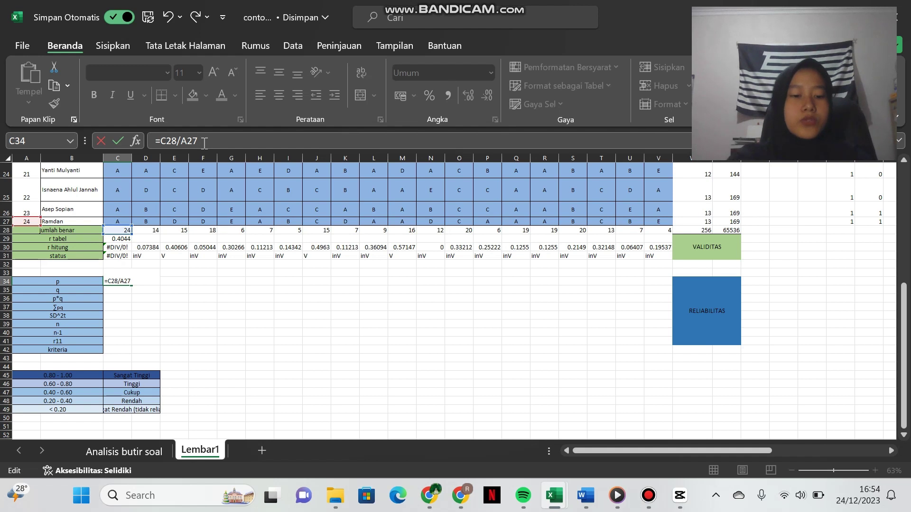
{"action": "key", "text": "F4"}
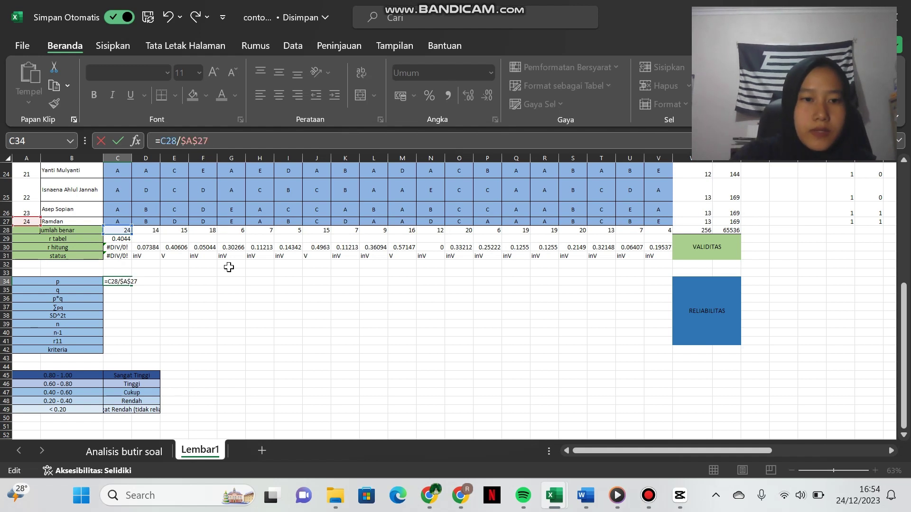
{"action": "key", "text": "Return"}
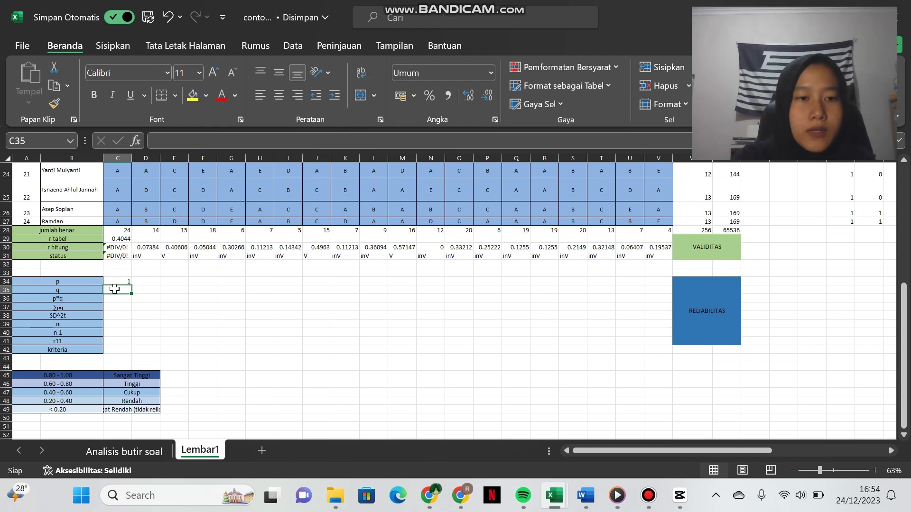
Calculate q for question 1 in C35 with the formula =1-C34
{"action": "type", "text": "=1"}
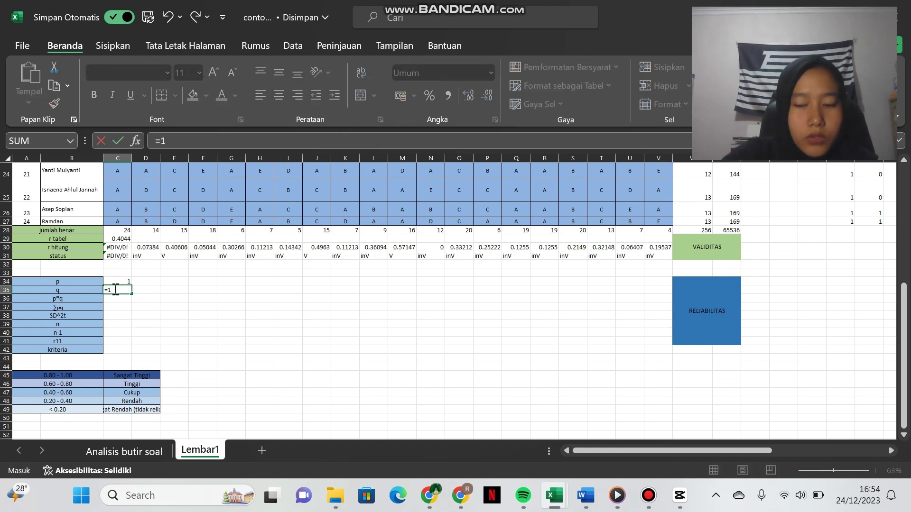
{"action": "type", "text": "-"}
{"action": "left_click", "coordinate": [123, 281]}
{"action": "key", "text": "Return"}
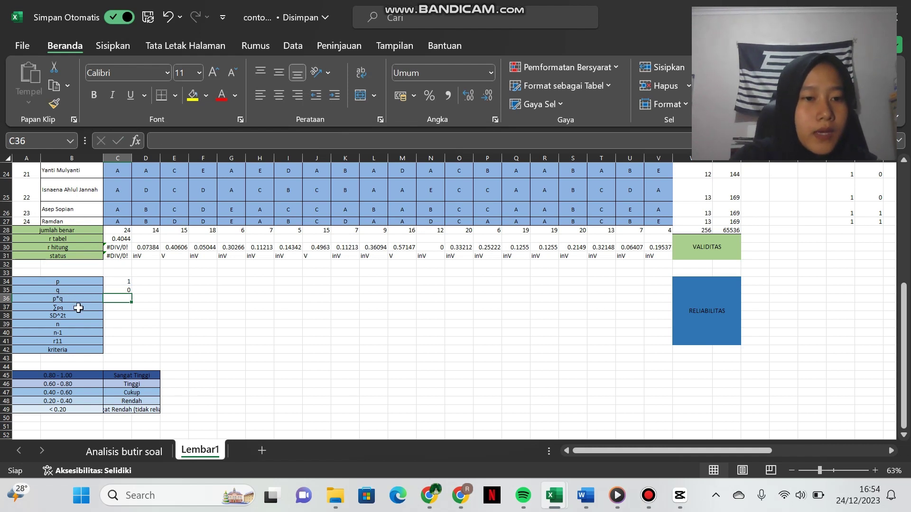
Calculate p*q for question 1 in C36 with the formula =C34*C35
{"action": "type", "text": "="}
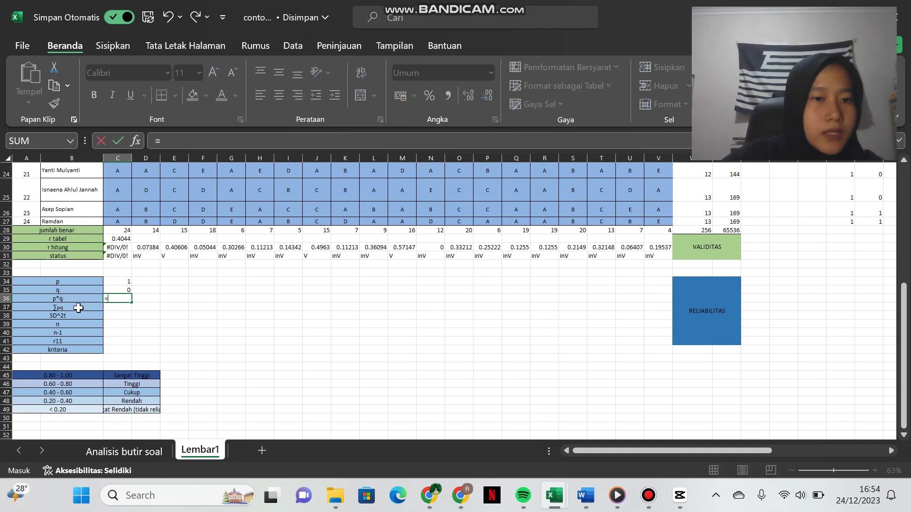
{"action": "left_click", "coordinate": [116, 282]}
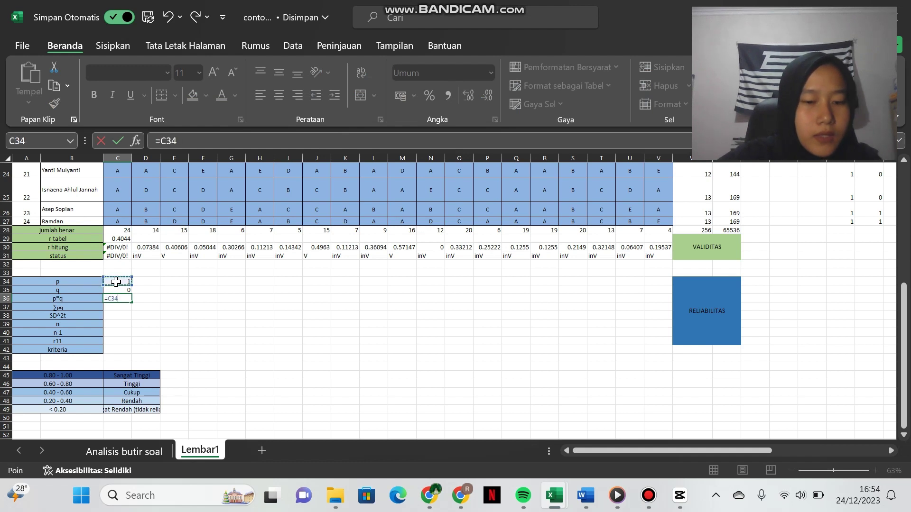
{"action": "type", "text": "*"}
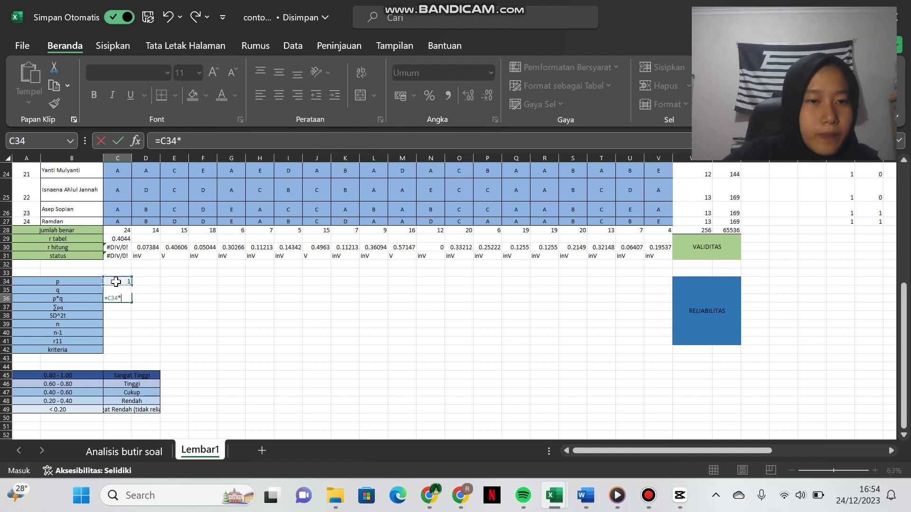
{"action": "key", "text": "Down"}
{"action": "key", "text": "Up"}
{"action": "key", "text": "Up"}
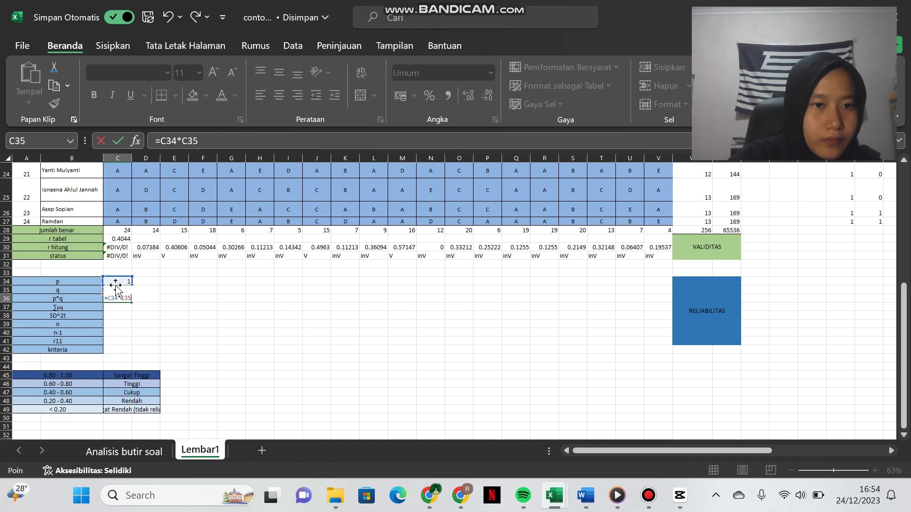
{"action": "key", "text": "Return"}
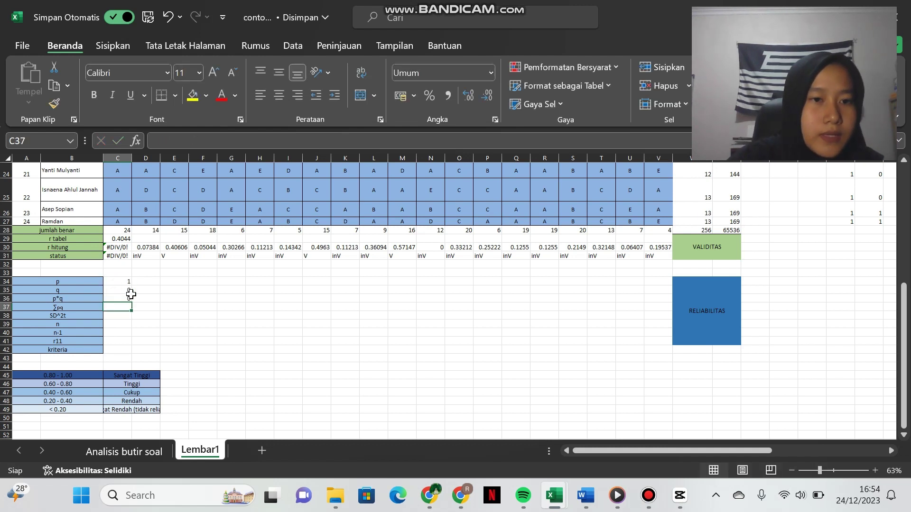
Fill the p, q and p*q formulas from C34:C36 across to column V
{"action": "left_click", "coordinate": [120, 281]}
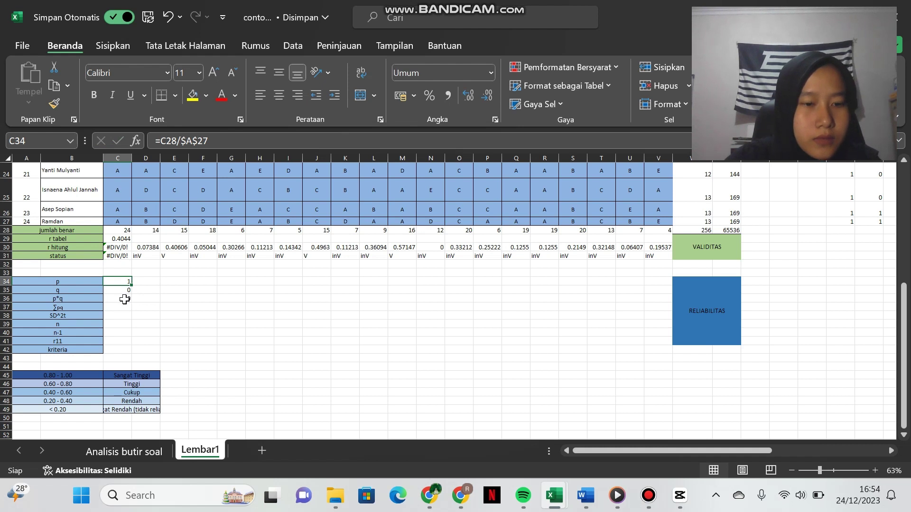
{"action": "left_click", "coordinate": [127, 299], "text": "shift"}
{"action": "left_click_drag", "start_coordinate": [131, 302], "coordinate": [665, 368]}
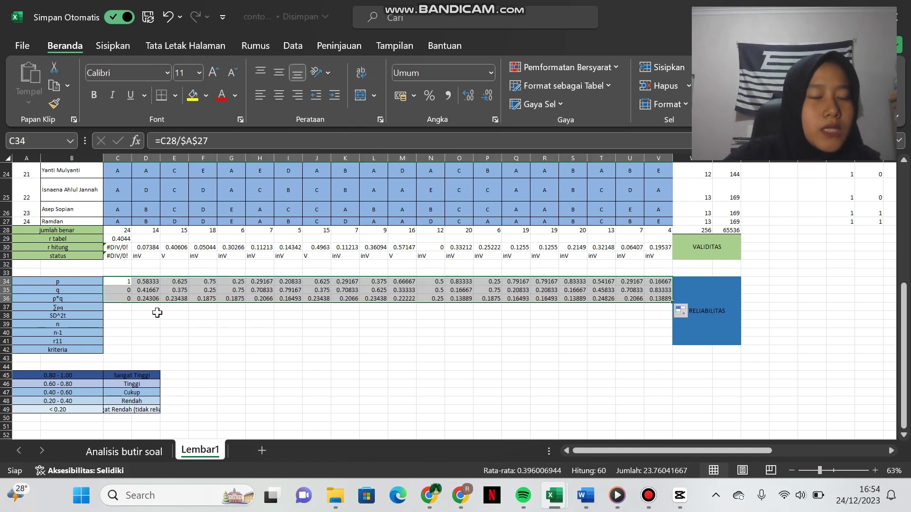
Calculate ∑pq in C37 with the formula =SUM(C36:V36)
{"action": "left_click", "coordinate": [122, 309]}
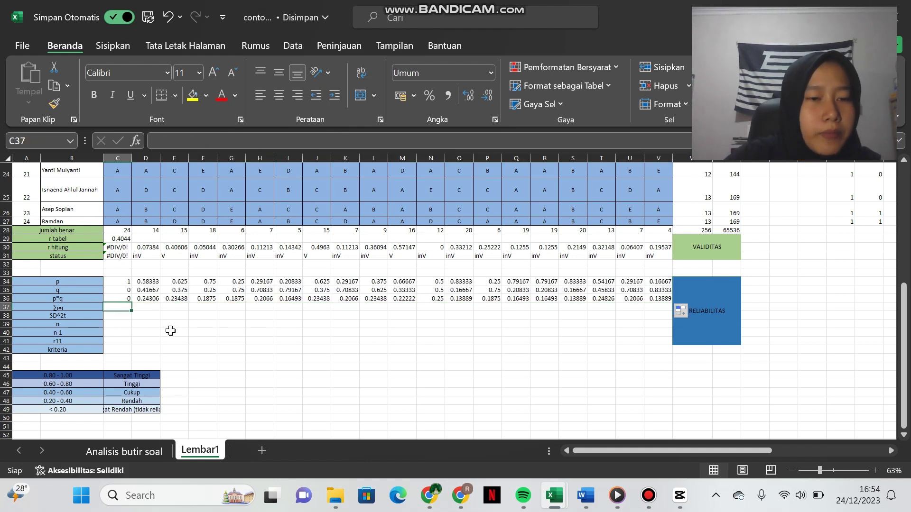
{"action": "type", "text": "="}
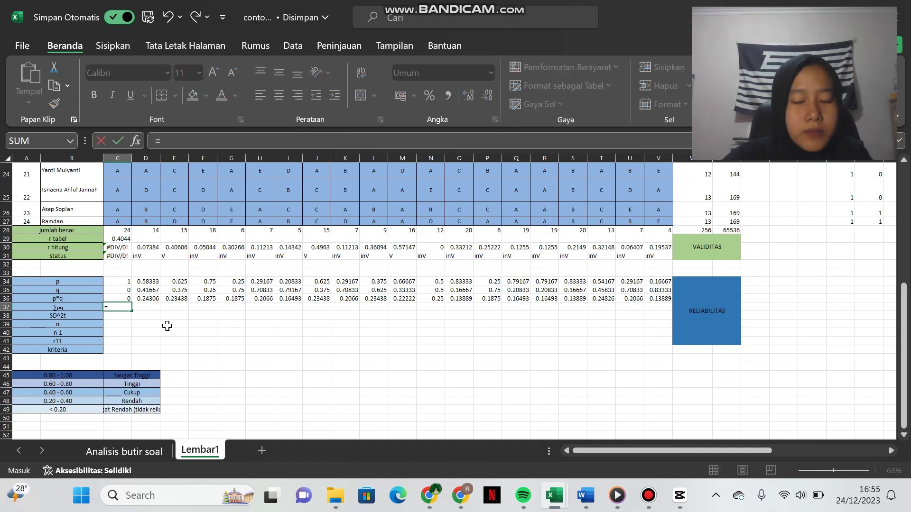
{"action": "type", "text": "SUM("}
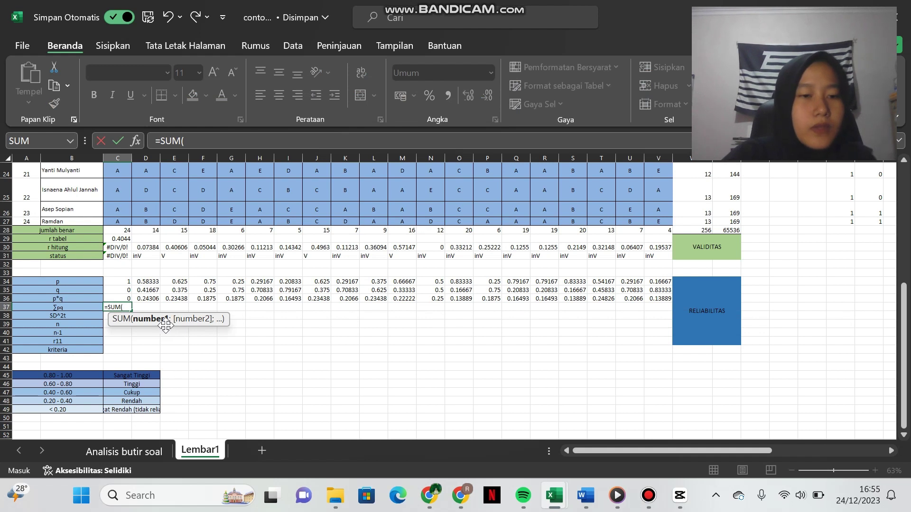
{"action": "left_click_drag", "start_coordinate": [124, 298], "coordinate": [655, 299]}
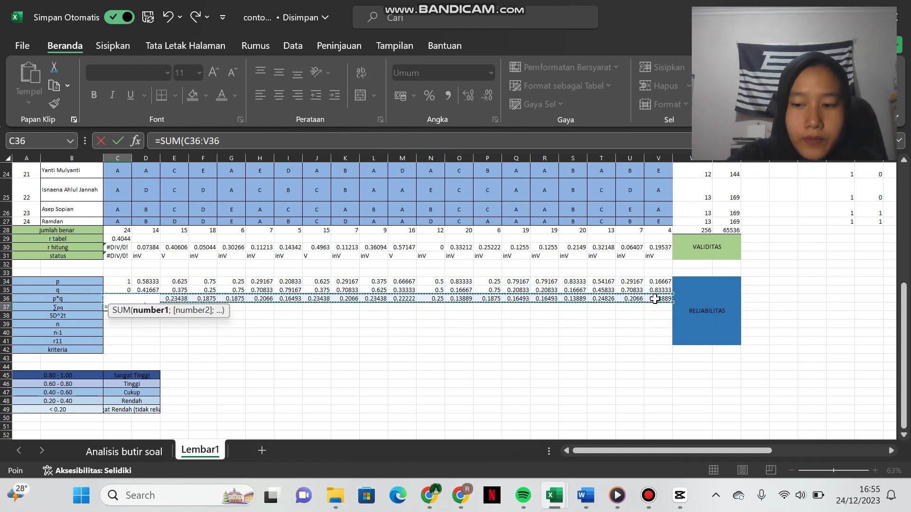
{"action": "key", "text": "Return"}
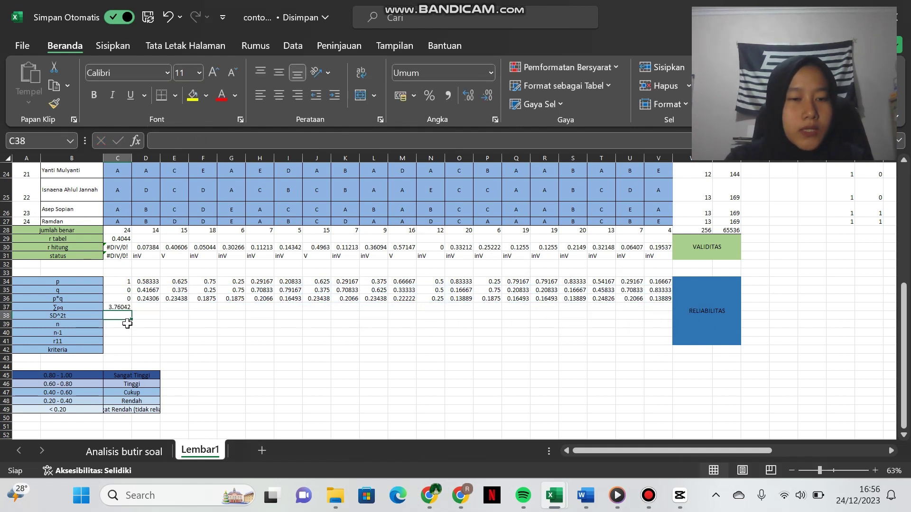
Calculate the total score variance SD^2t in C38 with the formula =VAR.P(W4:W27)
{"action": "type", "text": "="}
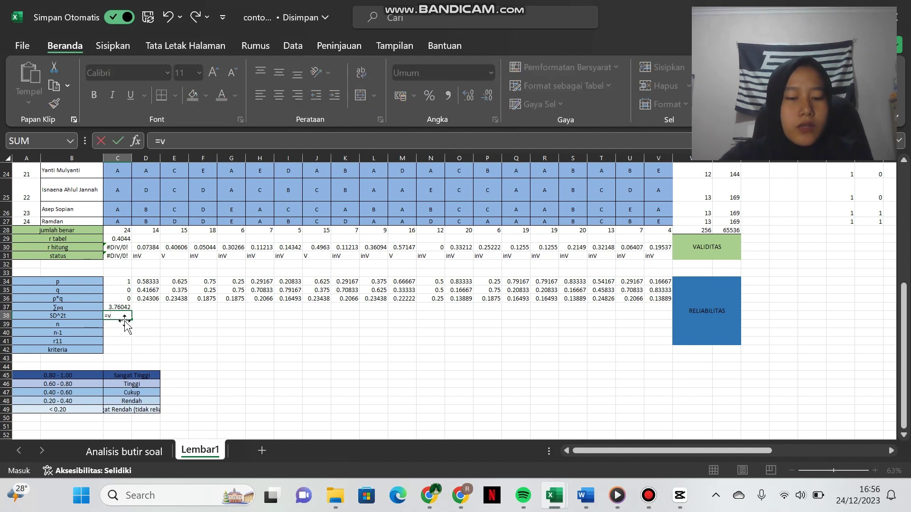
{"action": "type", "text": "varp"}
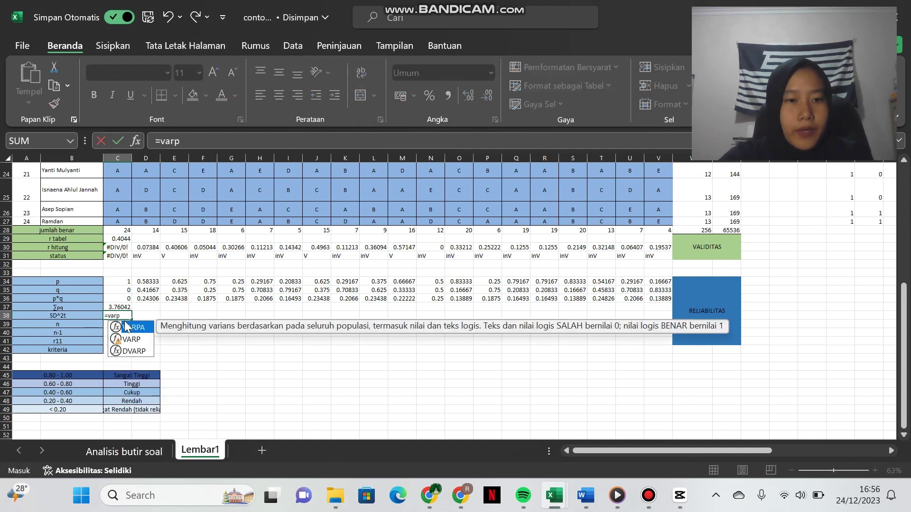
{"action": "key", "text": "BackSpace"}
{"action": "key", "text": "Tab"}
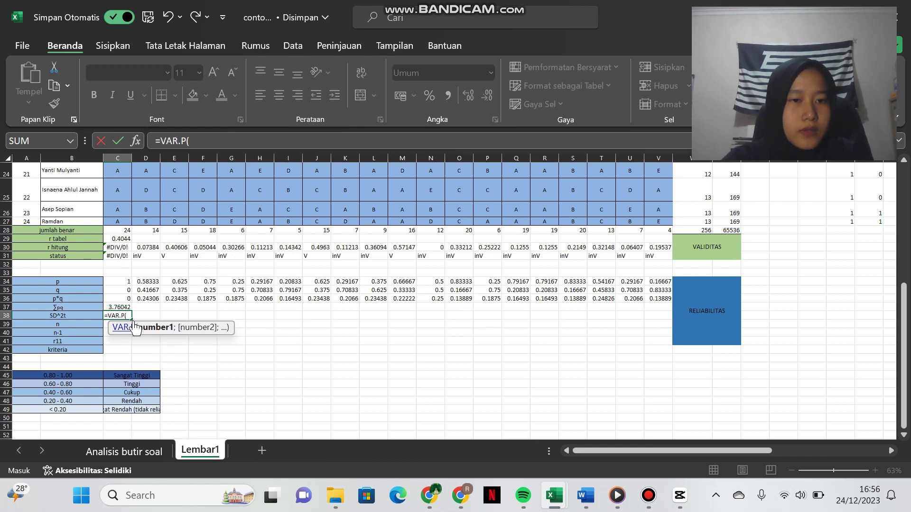
{"action": "scroll", "coordinate": [325, 327], "scroll_direction": "right", "scroll_amount": 2}
{"action": "scroll", "coordinate": [325, 327], "scroll_direction": "up", "scroll_amount": 8}
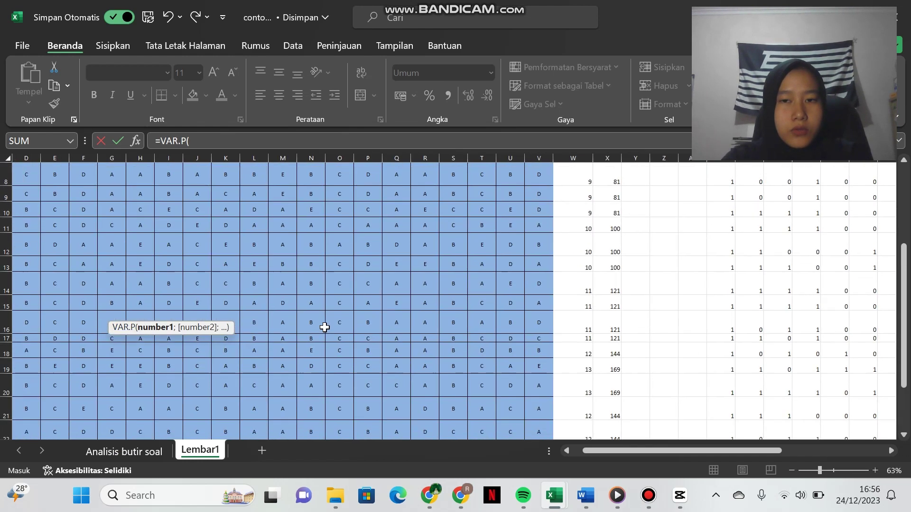
{"action": "left_click_drag", "start_coordinate": [579, 218], "coordinate": [570, 368]}
{"action": "type", "text": ")"}
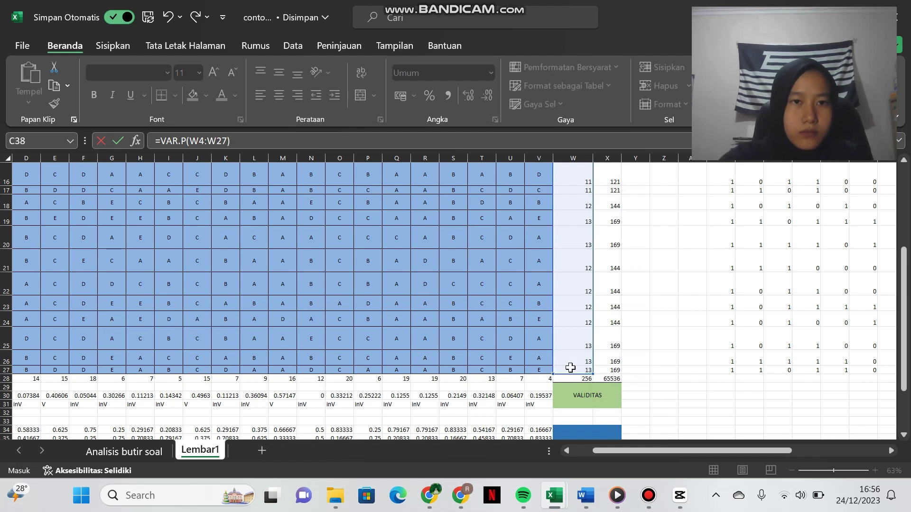
{"action": "key", "text": "Return"}
Enter 20 as the number of questions n in C39
{"action": "scroll", "coordinate": [418, 341], "scroll_direction": "left", "scroll_amount": 3}
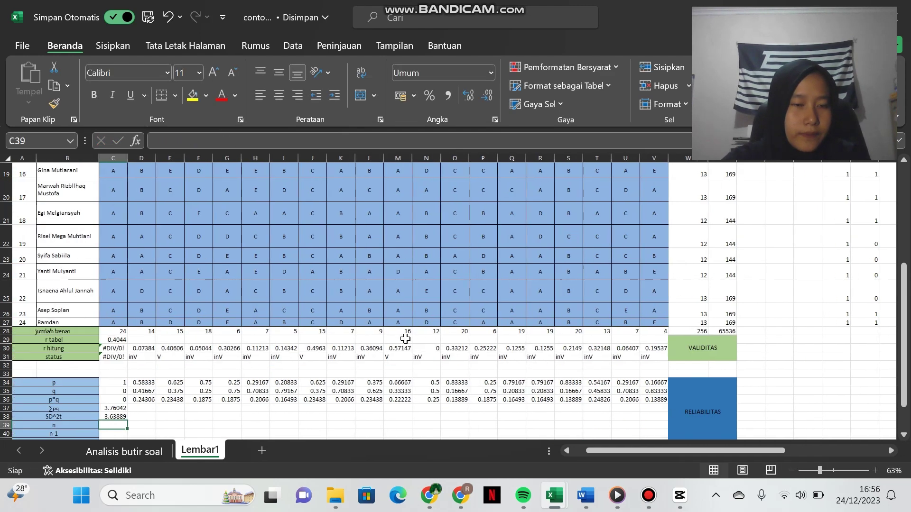
{"action": "scroll", "coordinate": [405, 338], "scroll_direction": "down", "scroll_amount": 1}
{"action": "scroll", "coordinate": [405, 338], "scroll_direction": "down", "scroll_amount": 1}
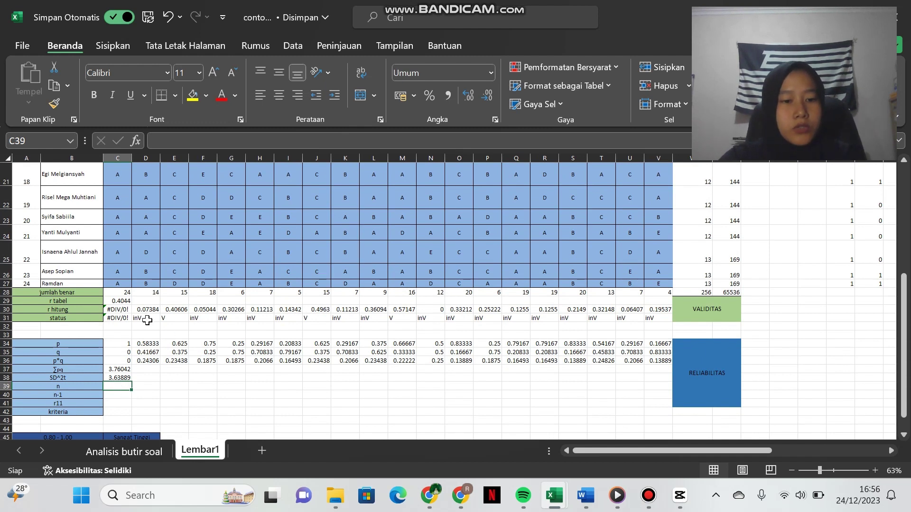
{"action": "type", "text": "20"}
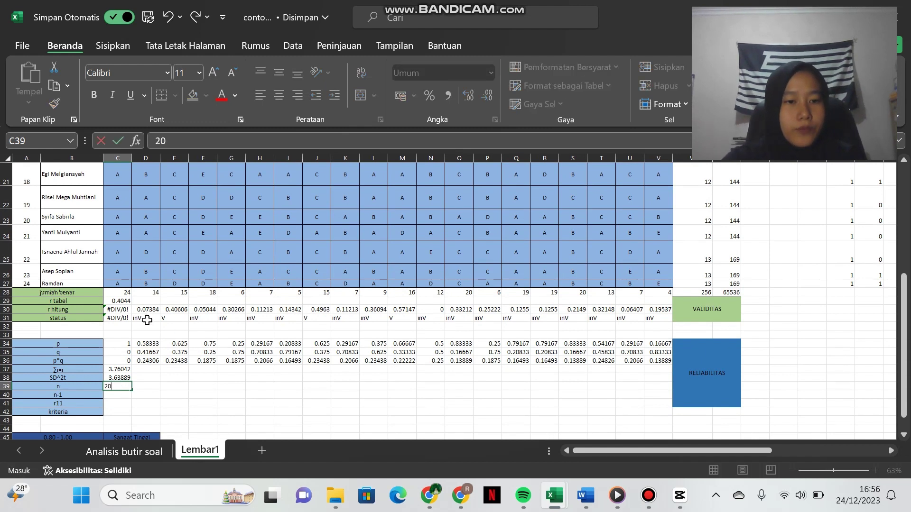
Calculate n-1 in C40 with the formula =C39-1
{"action": "left_click", "coordinate": [118, 398]}
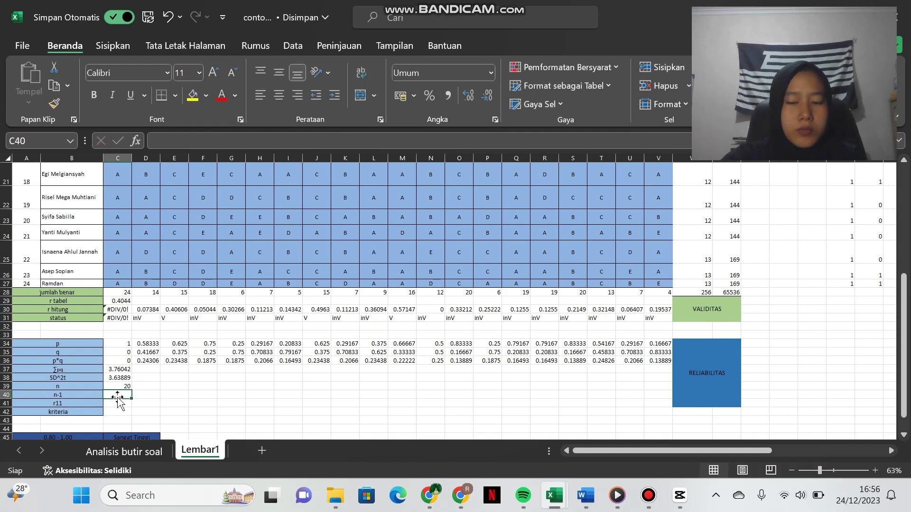
{"action": "type", "text": "="}
{"action": "left_click", "coordinate": [117, 387]}
{"action": "type", "text": "-1"}
{"action": "key", "text": "Return"}
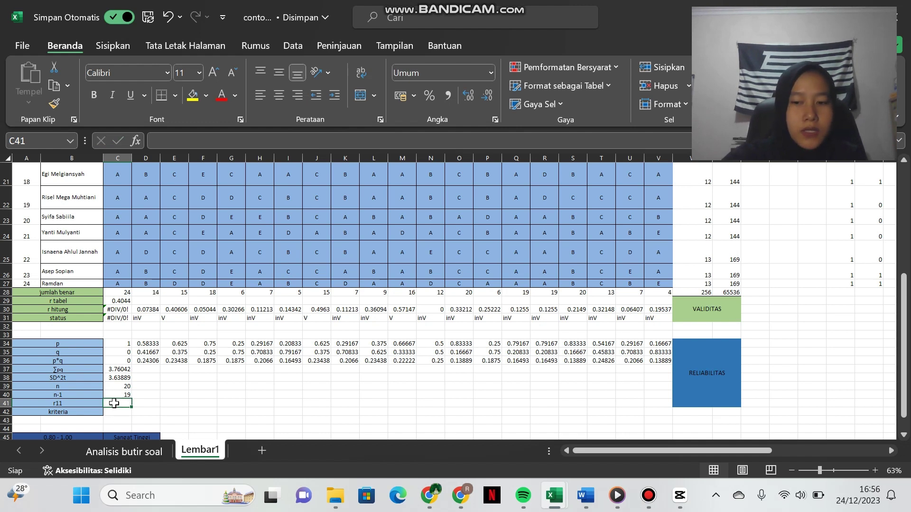
Calculate the reliability coefficient r11 in C41 with the formula =((C39/C40)*((C38-C37)/C38))
{"action": "type", "text": "=("}
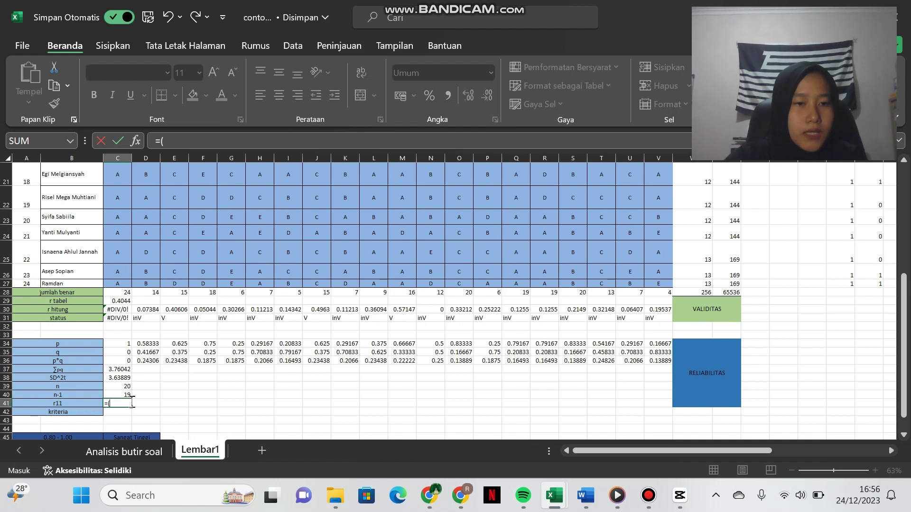
{"action": "left_click", "coordinate": [115, 387]}
{"action": "type", "text": "/"}
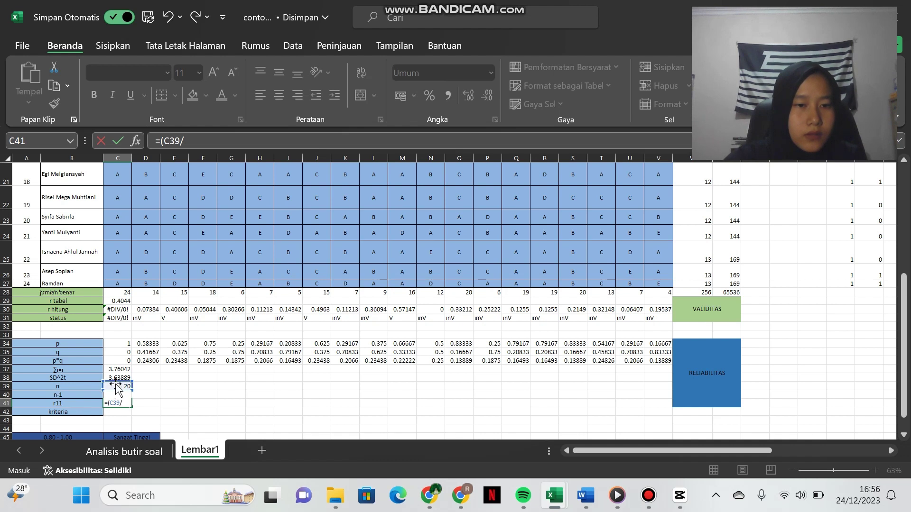
{"action": "key", "text": "Up"}
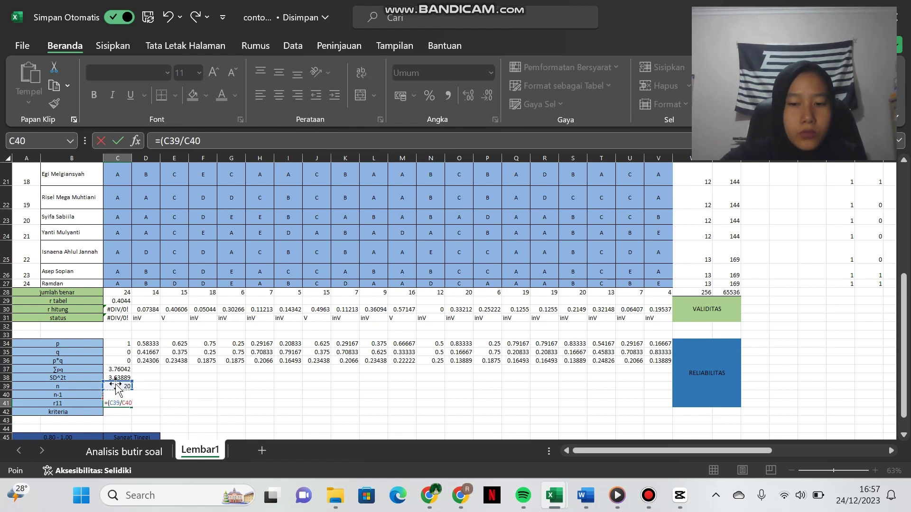
{"action": "type", "text": ")*(("}
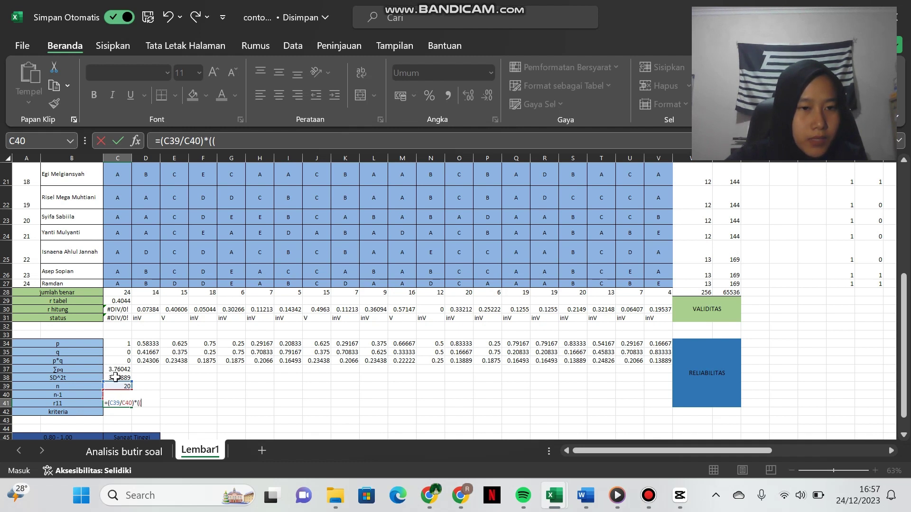
{"action": "left_click", "coordinate": [115, 377]}
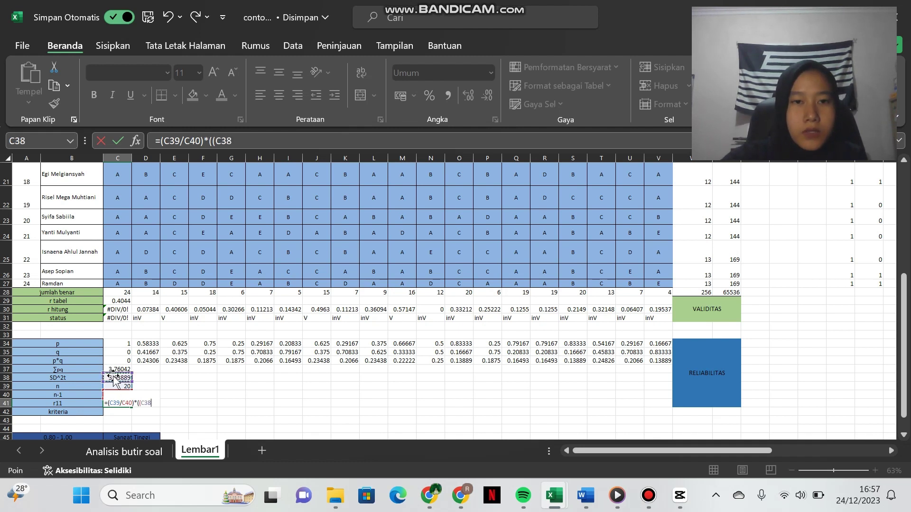
{"action": "type", "text": "-"}
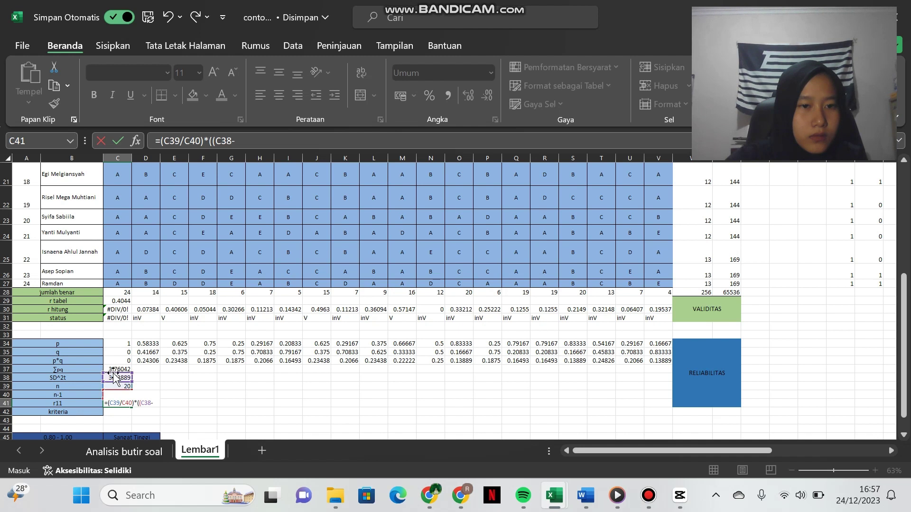
{"action": "left_click", "coordinate": [113, 369]}
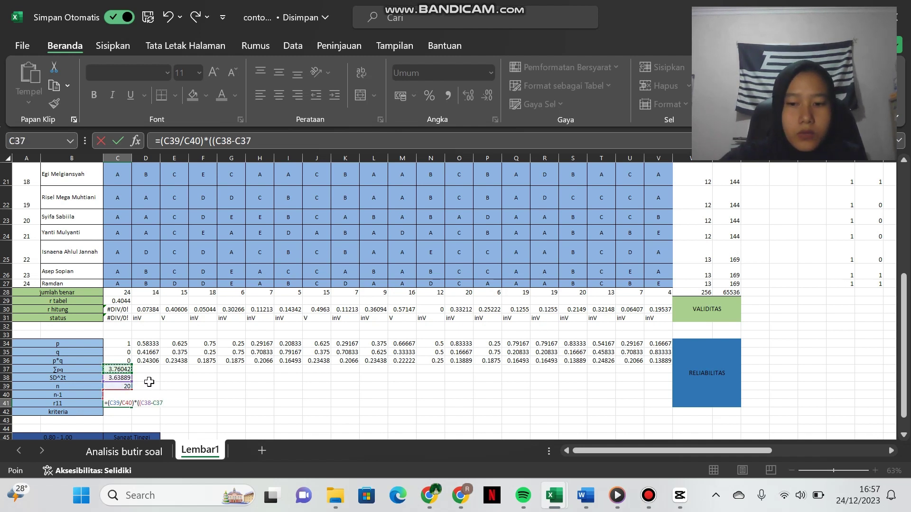
{"action": "type", "text": ")"}
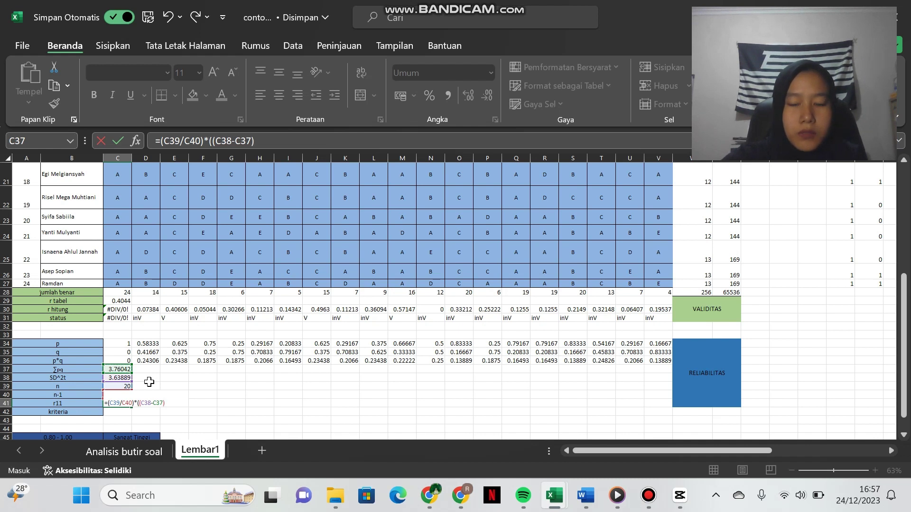
{"action": "type", "text": "/"}
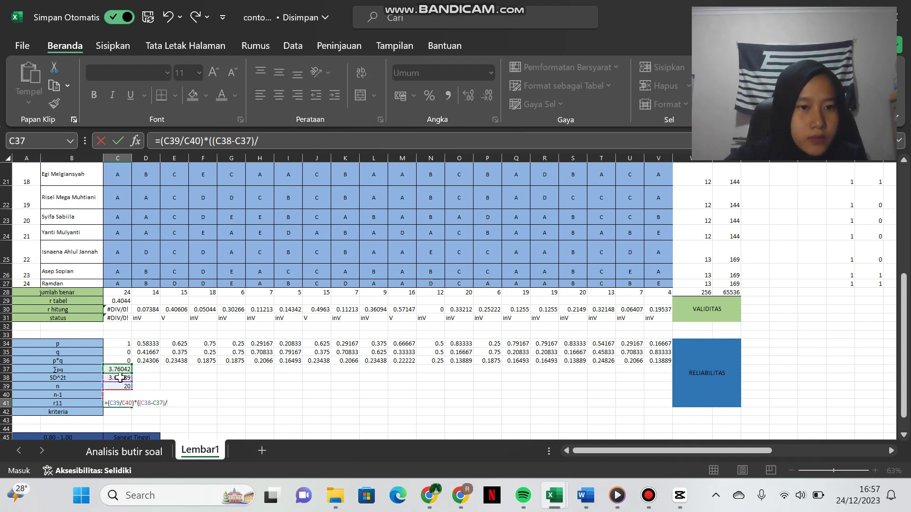
{"action": "left_click", "coordinate": [120, 376]}
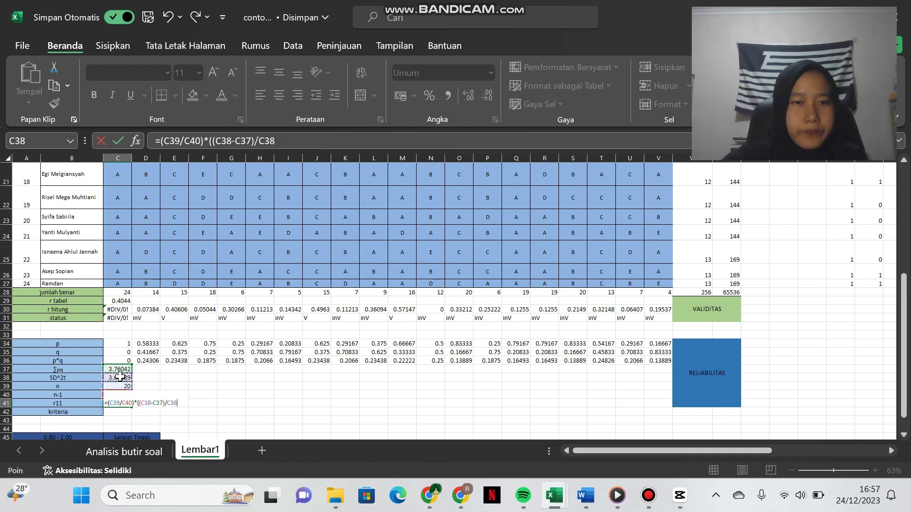
{"action": "type", "text": ")"}
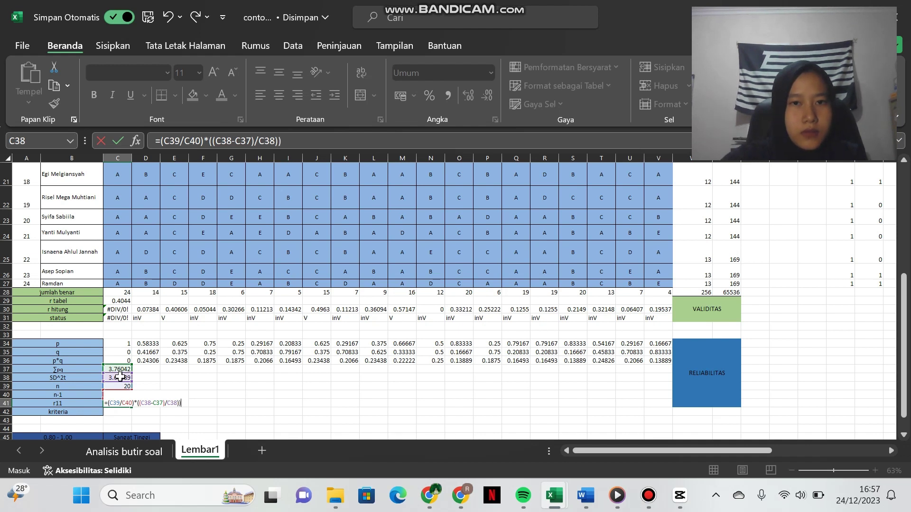
{"action": "left_click", "coordinate": [160, 141]}
{"action": "type", "text": "("}
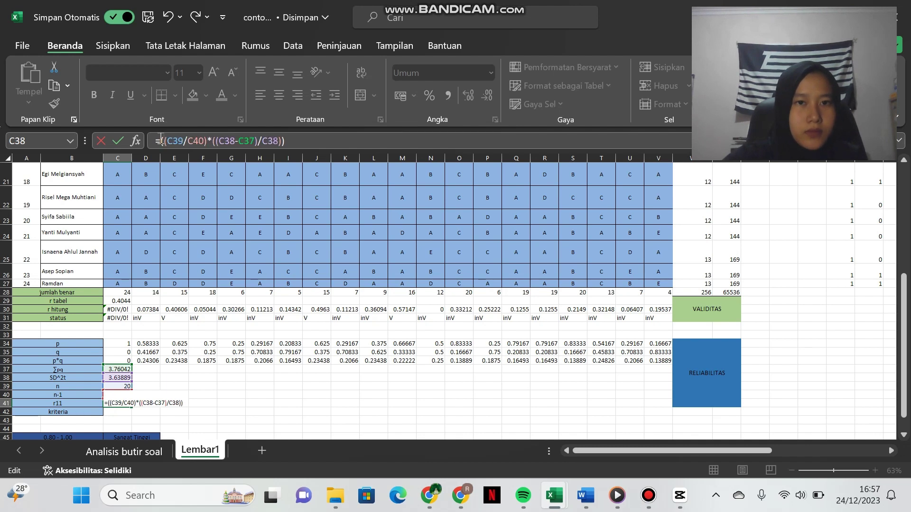
{"action": "key", "text": "Return"}
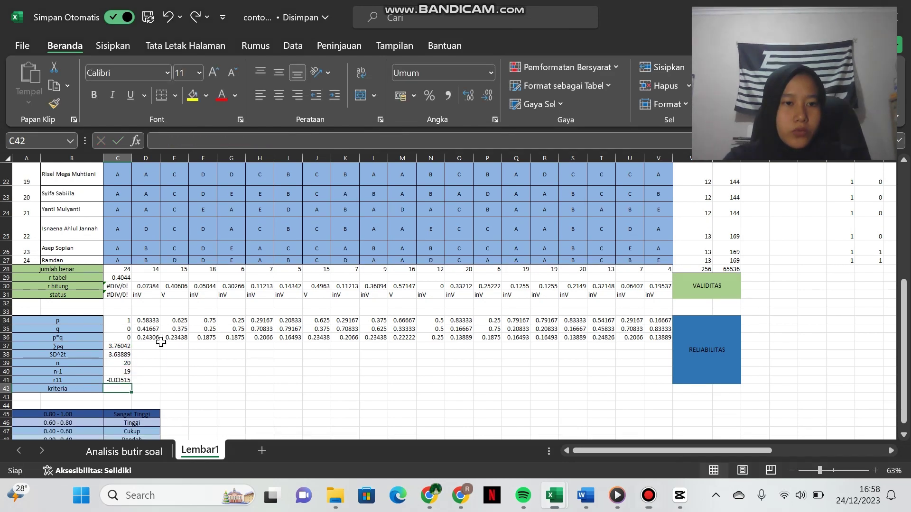
Check r11 against the reliability scale below the table and enter "sangat rendah (tidak reliabel)" as the kriteria in C42
{"action": "scroll", "coordinate": [159, 340], "scroll_direction": "down", "scroll_amount": 2}
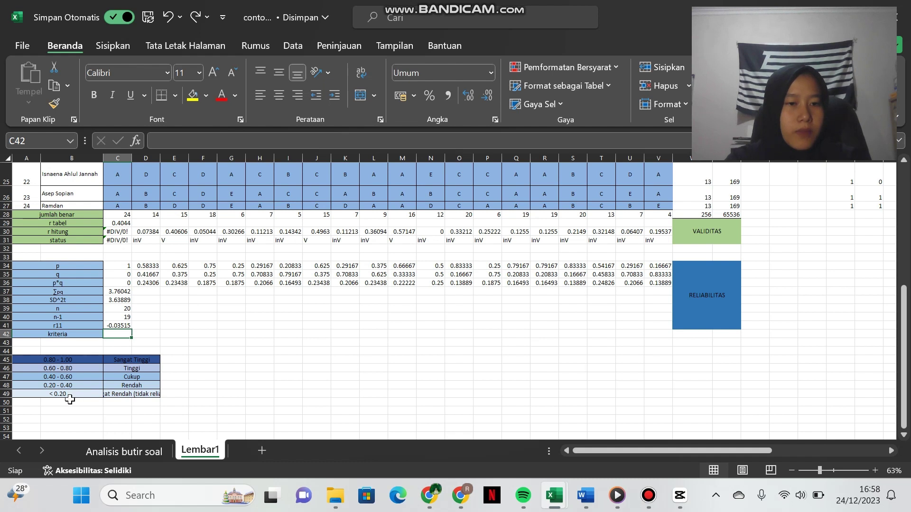
{"action": "left_click", "coordinate": [123, 398]}
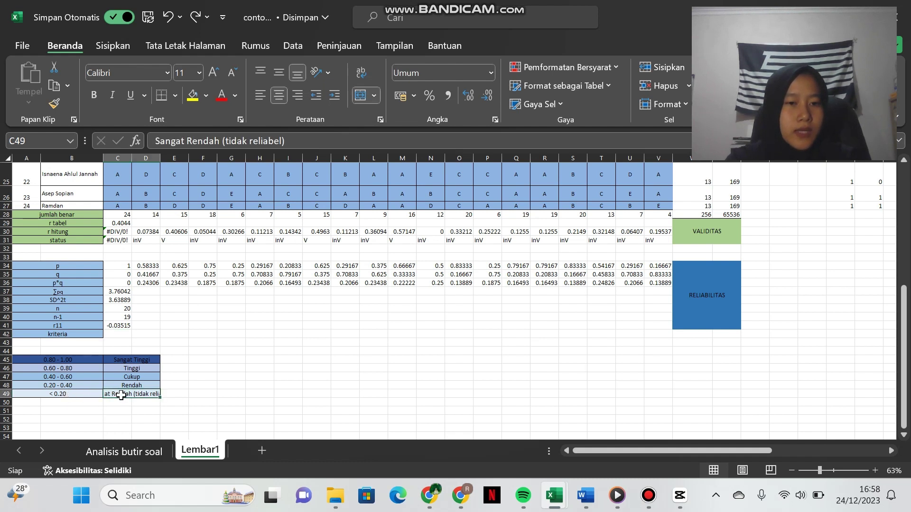
{"action": "left_click", "coordinate": [116, 333]}
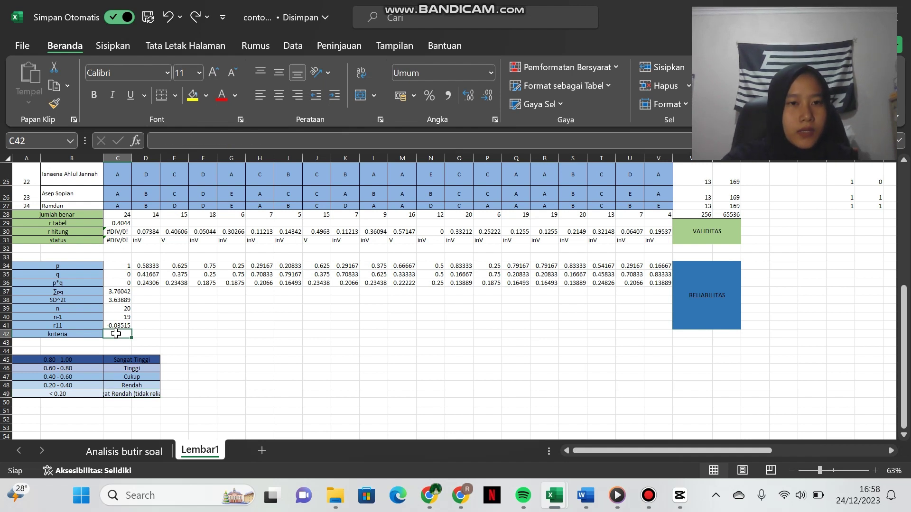
{"action": "type", "text": "sangat rendah (tidak"}
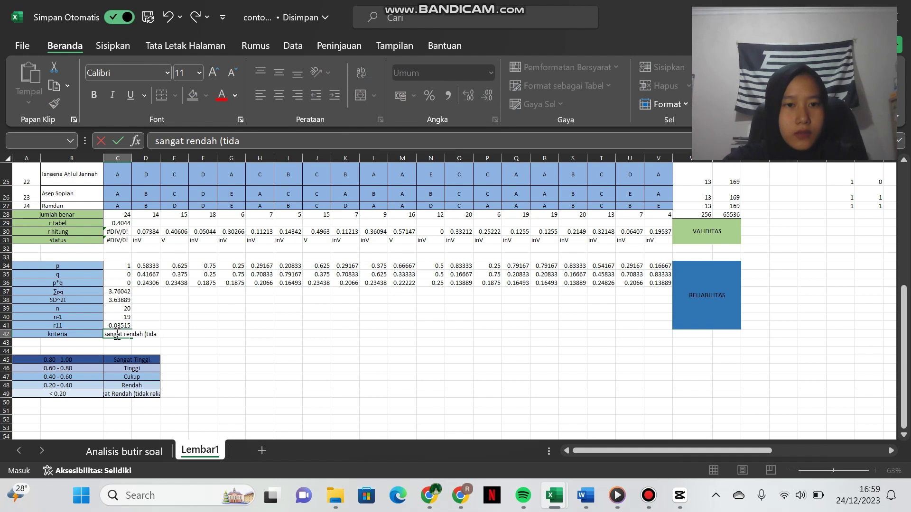
{"action": "type", "text": " reliabel"}
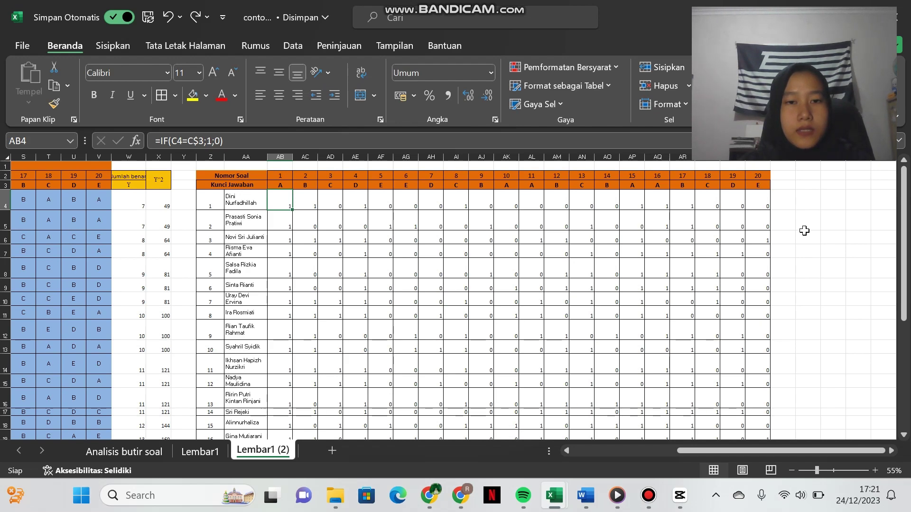
Total the correct answers for question 1 in the jumlah benar cell AB28 with the formula =SUM(AB4:AB27)
{"action": "scroll", "coordinate": [804, 231], "scroll_direction": "down", "scroll_amount": 1}
{"action": "scroll", "coordinate": [804, 231], "scroll_direction": "right", "scroll_amount": 1}
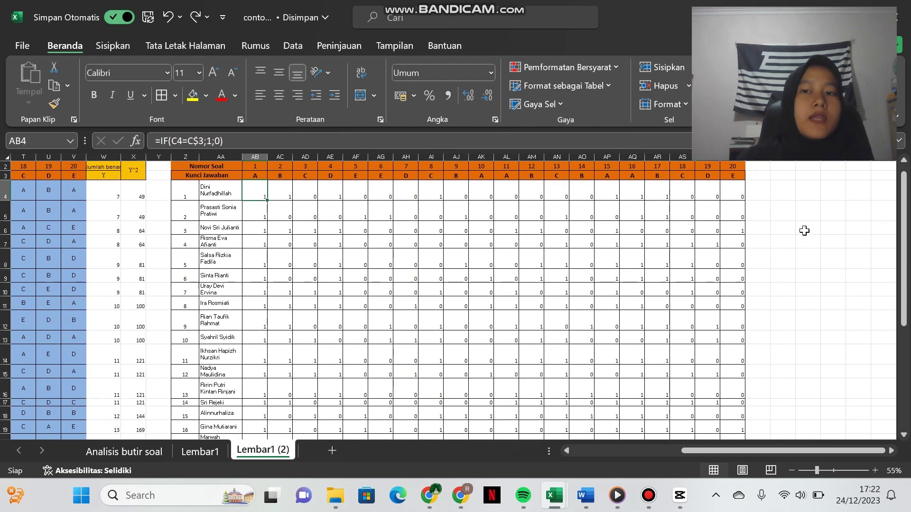
{"action": "scroll", "coordinate": [804, 231], "scroll_direction": "down", "scroll_amount": 3}
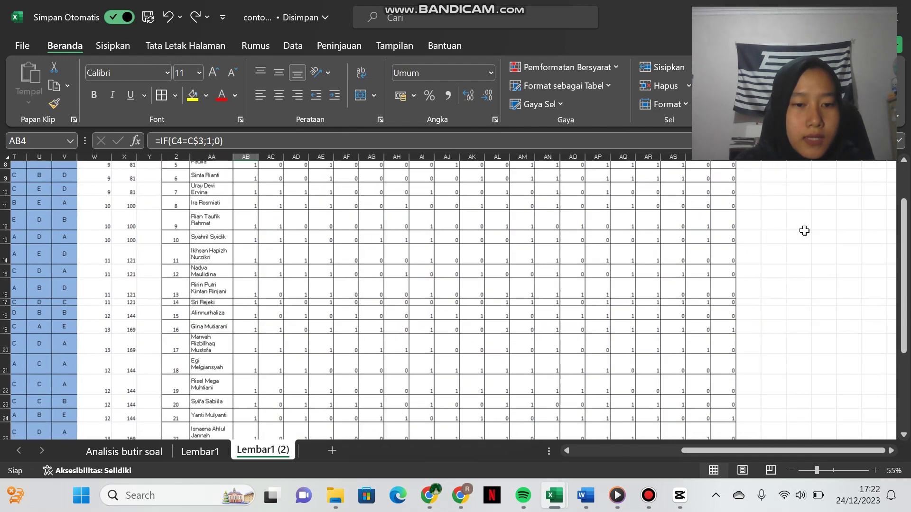
{"action": "scroll", "coordinate": [362, 422], "scroll_direction": "down", "scroll_amount": 1}
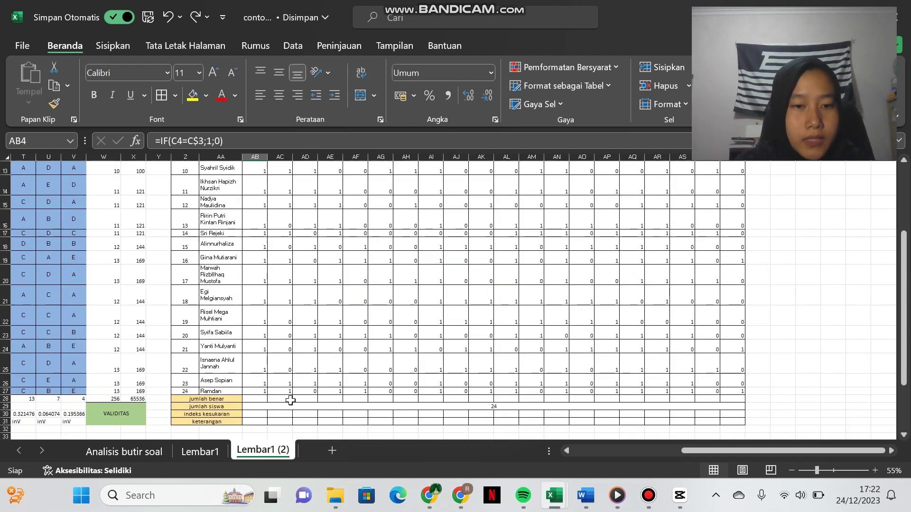
{"action": "left_click", "coordinate": [260, 401]}
{"action": "type", "text": "=sum"}
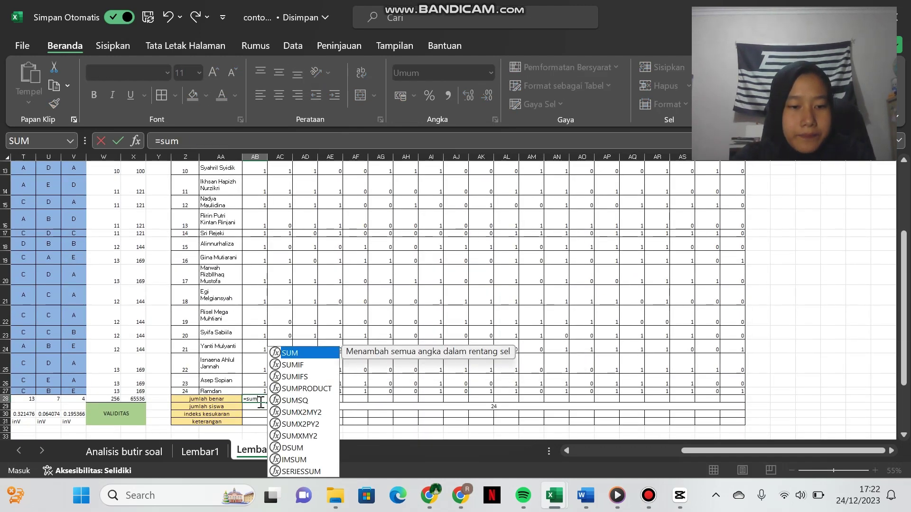
{"action": "key", "text": "Tab"}
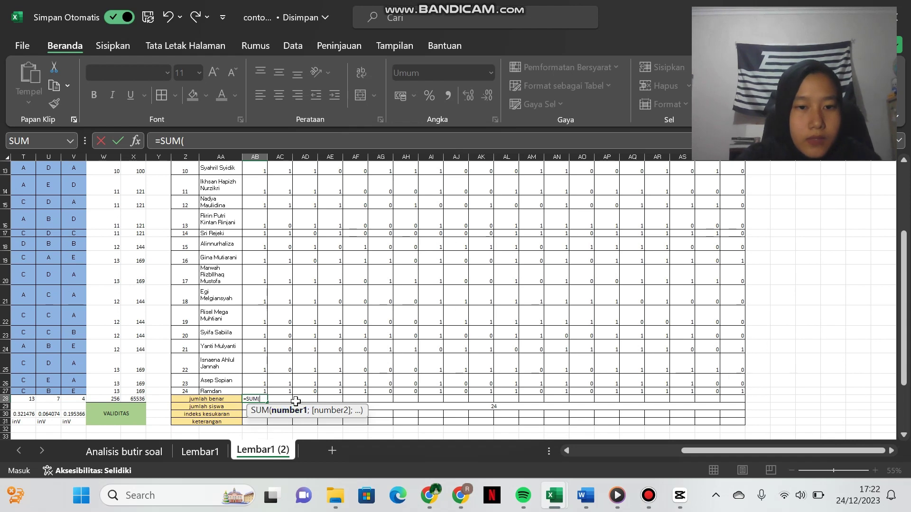
{"action": "scroll", "coordinate": [274, 312], "scroll_direction": "up", "scroll_amount": 2}
{"action": "scroll", "coordinate": [274, 312], "scroll_direction": "up", "scroll_amount": 2}
{"action": "left_click_drag", "start_coordinate": [254, 199], "coordinate": [250, 426]}
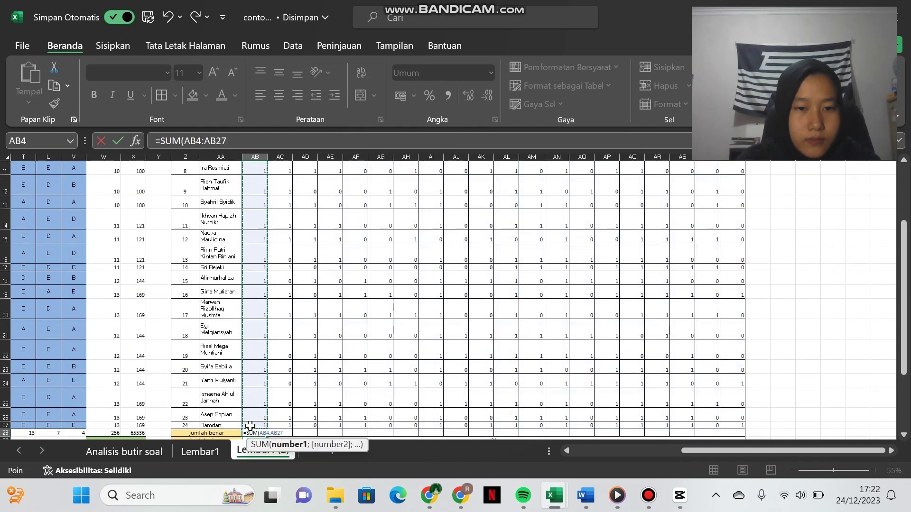
{"action": "type", "text": ")"}
{"action": "key", "text": "Return"}
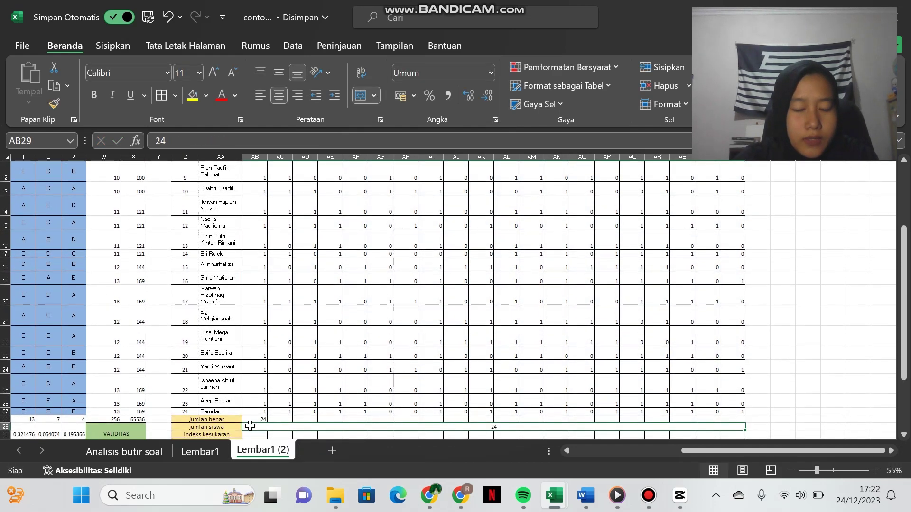
Fill the jumlah benar formula from AB28 across to AU28 for all 20 questions
{"action": "left_click", "coordinate": [256, 420]}
{"action": "left_click_drag", "start_coordinate": [267, 423], "coordinate": [734, 421]}
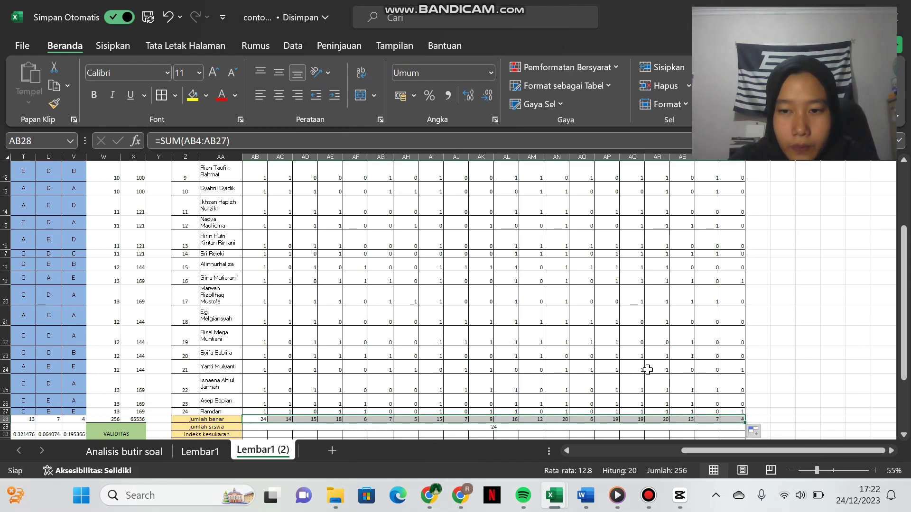
{"action": "scroll", "coordinate": [647, 368], "scroll_direction": "down", "scroll_amount": 1}
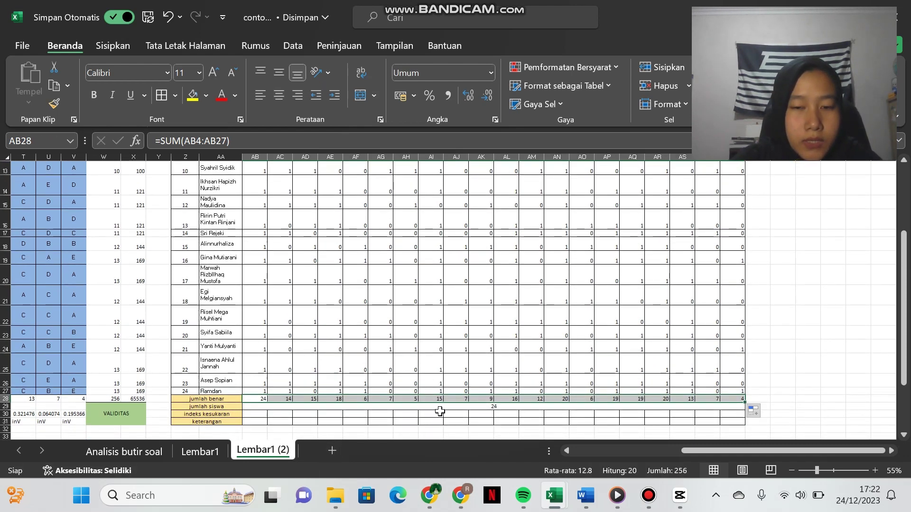
Calculate the indeks kesukaran for question 1 in AB30 with the formula =AB28/$AB$29
{"action": "left_click", "coordinate": [428, 407]}
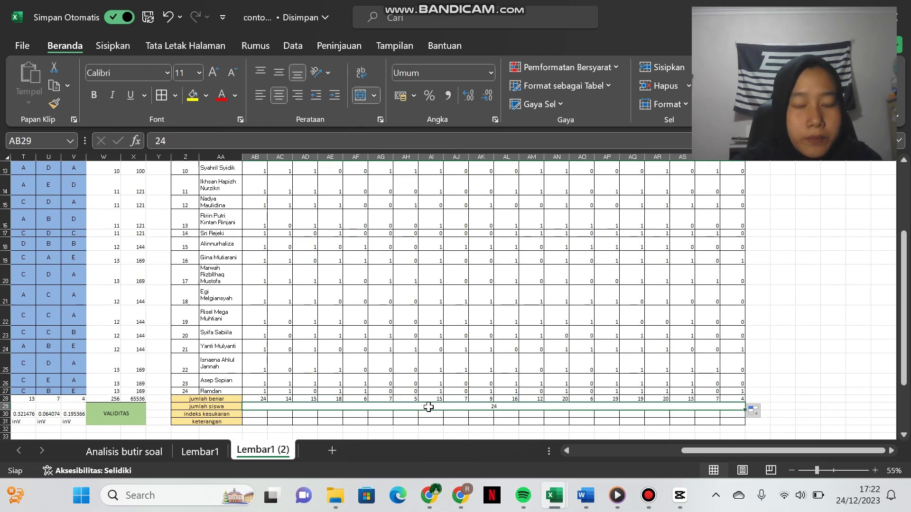
{"action": "left_click", "coordinate": [257, 415]}
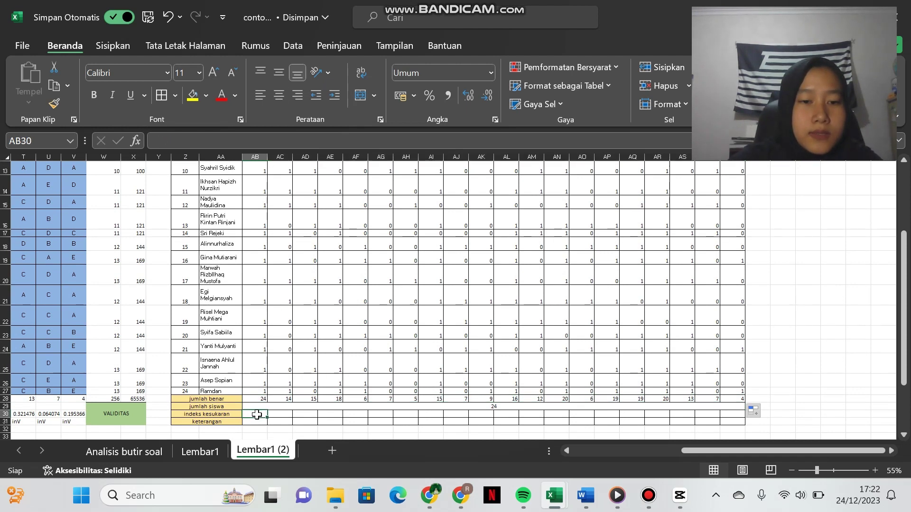
{"action": "type", "text": "="}
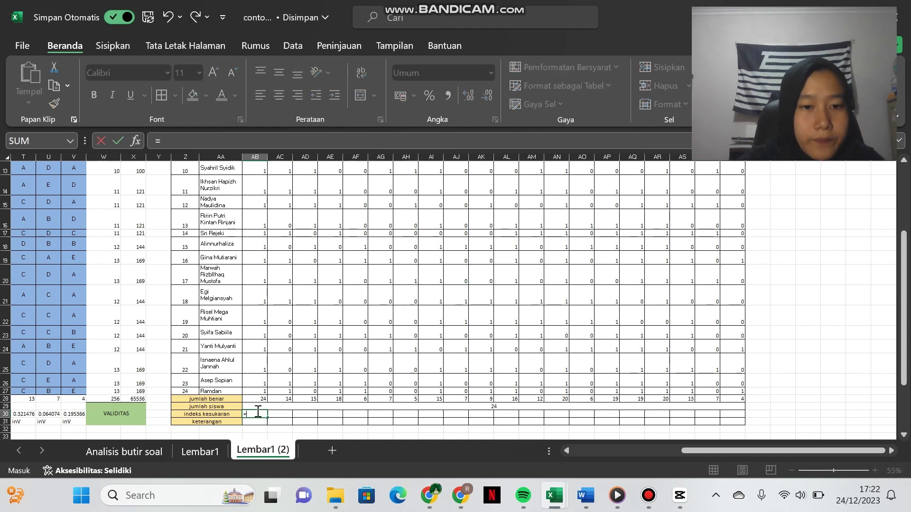
{"action": "left_click", "coordinate": [256, 399]}
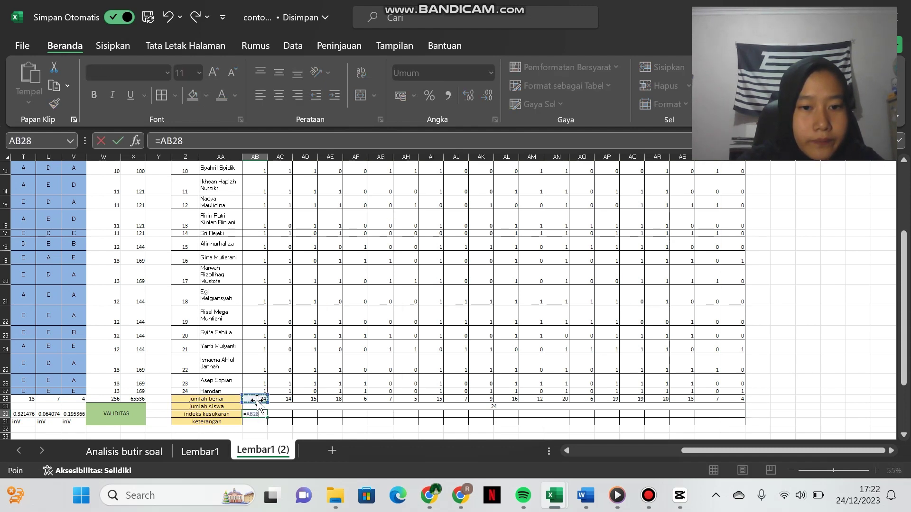
{"action": "type", "text": "/"}
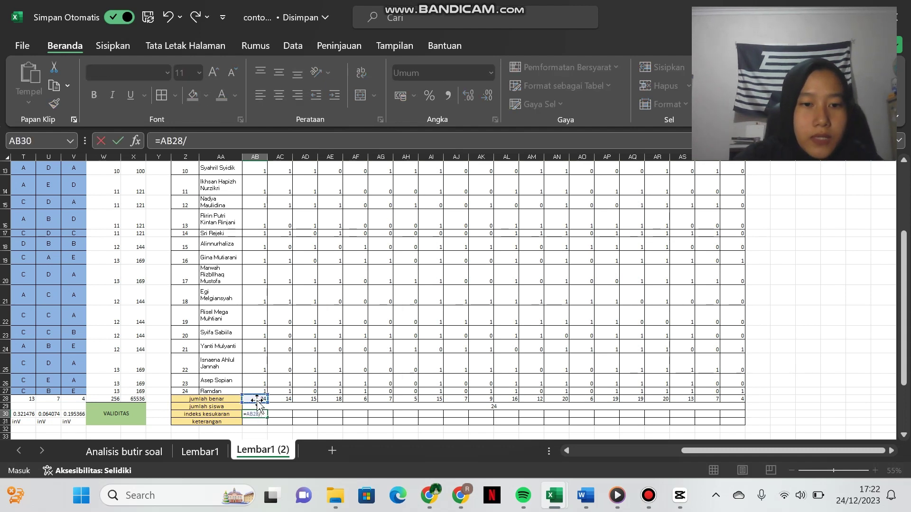
{"action": "left_click", "coordinate": [310, 407]}
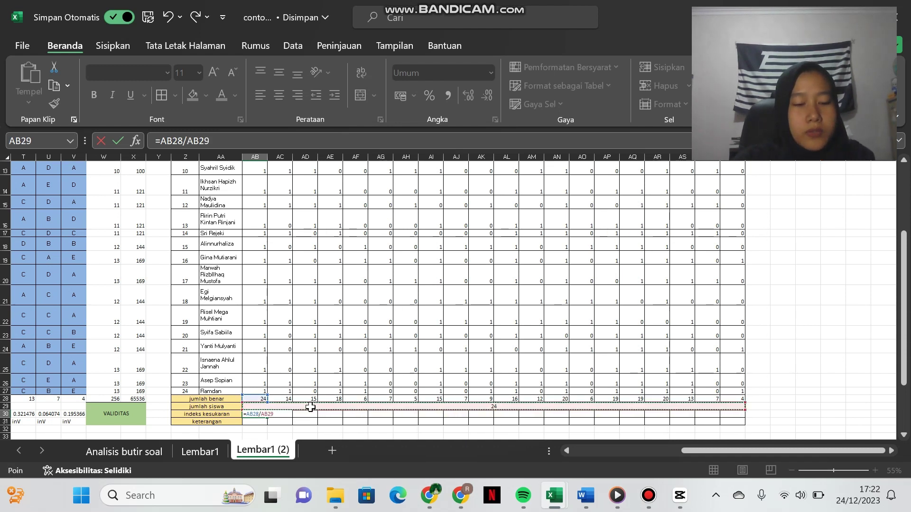
{"action": "key", "text": "F4"}
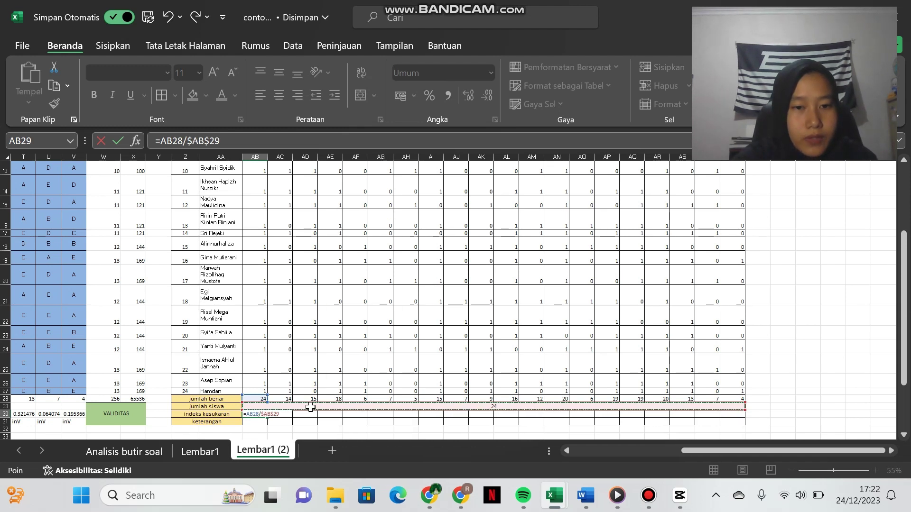
{"action": "key", "text": "Return"}
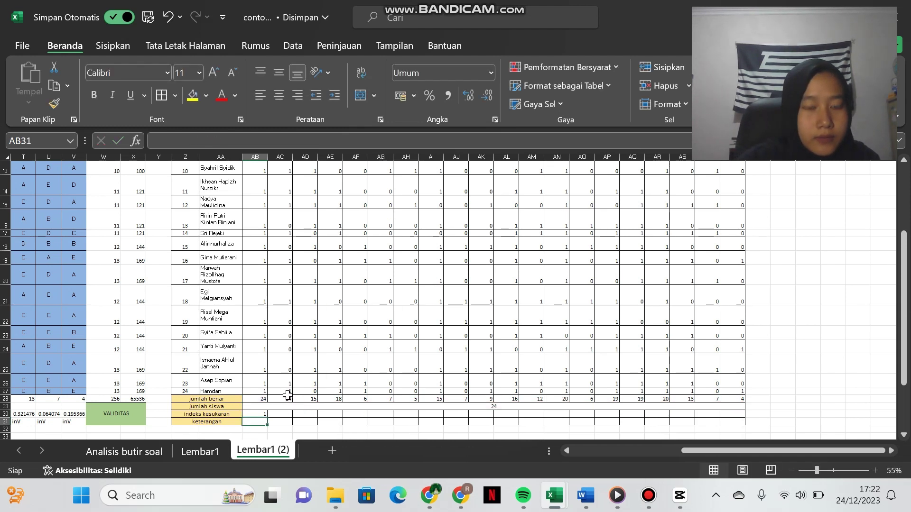
Fill the indeks kesukaran formula from AB30 across to AU30 and show the results with two decimal places
{"action": "left_click", "coordinate": [252, 415]}
{"action": "left_click_drag", "start_coordinate": [268, 419], "coordinate": [741, 415]}
{"action": "scroll", "coordinate": [689, 389], "scroll_direction": "down", "scroll_amount": 1}
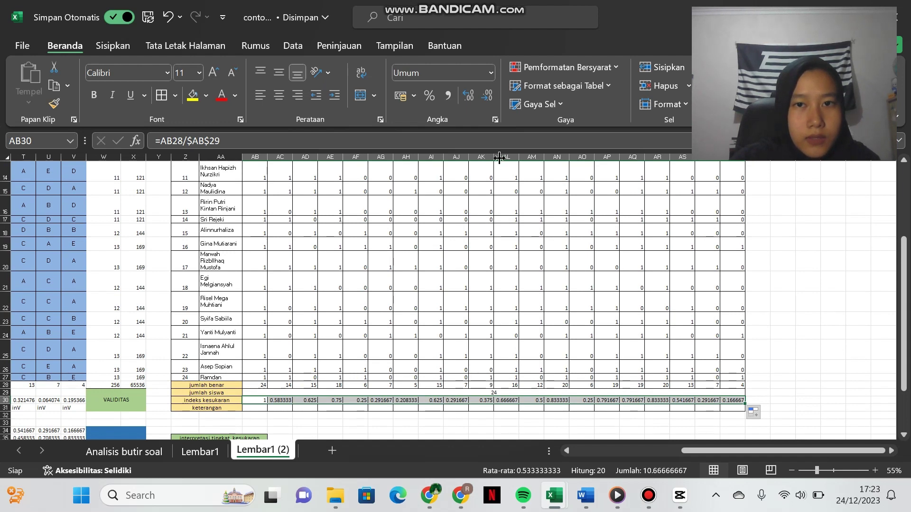
{"action": "left_click", "coordinate": [488, 95]}
{"action": "left_click", "coordinate": [485, 96]}
{"action": "left_click", "coordinate": [488, 97]}
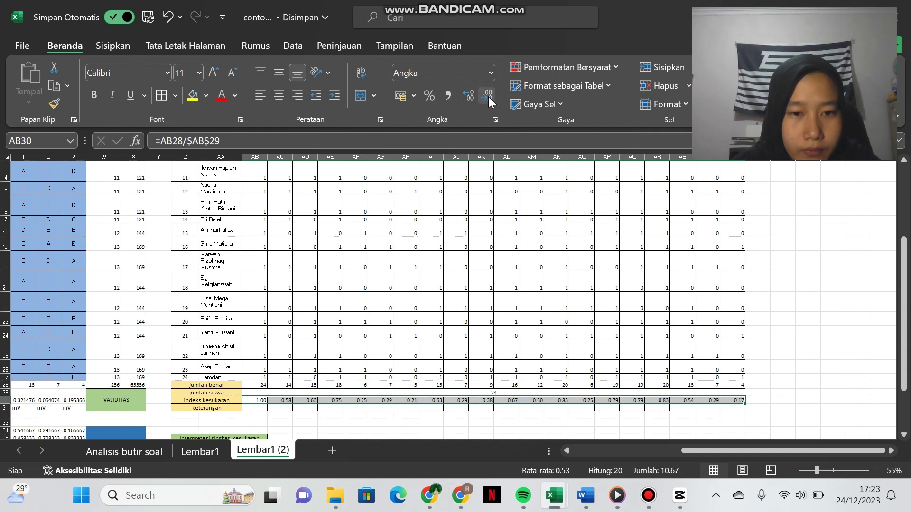
Using the interpretasi tingkat kesukaran table, enter the keterangan mudah, sedang, sedang and mudah for questions 1 to 4 in AB31:AE31
{"action": "scroll", "coordinate": [492, 252], "scroll_direction": "down", "scroll_amount": 1}
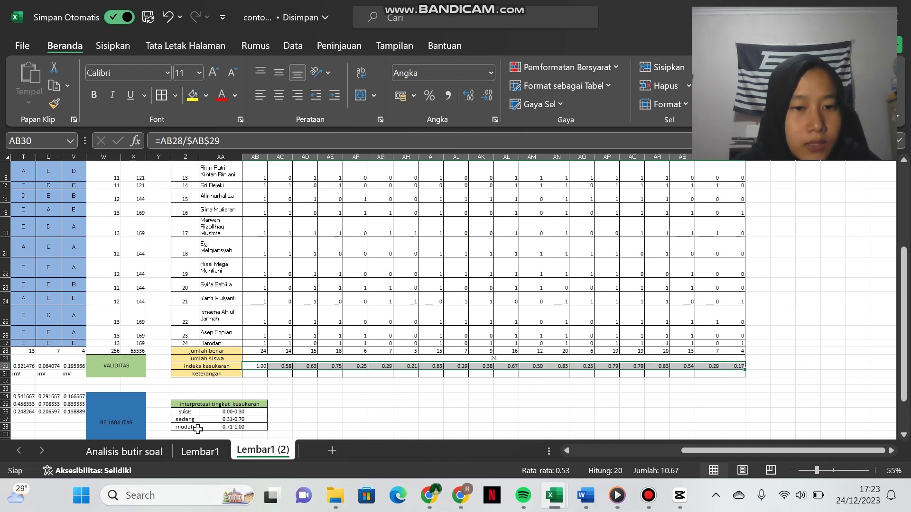
{"action": "left_click", "coordinate": [249, 374]}
{"action": "type", "text": "mudah"}
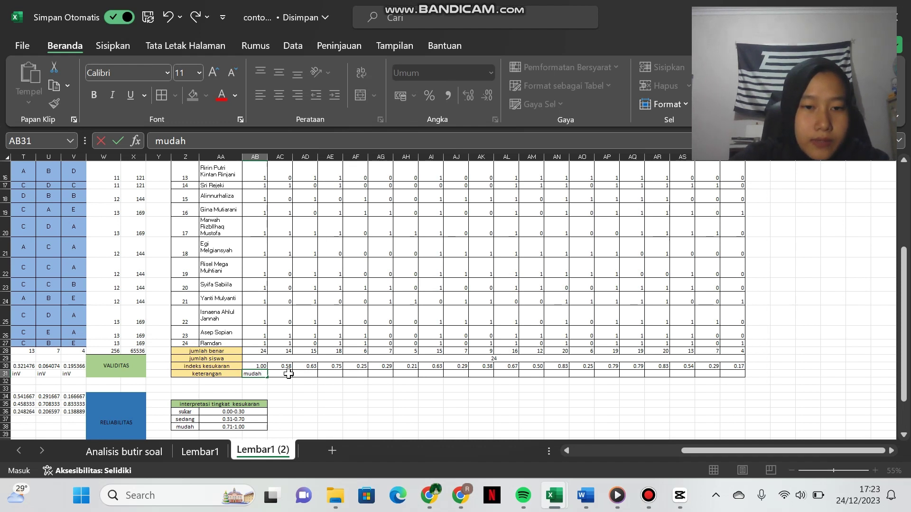
{"action": "left_click", "coordinate": [288, 374]}
{"action": "type", "text": "sedang"}
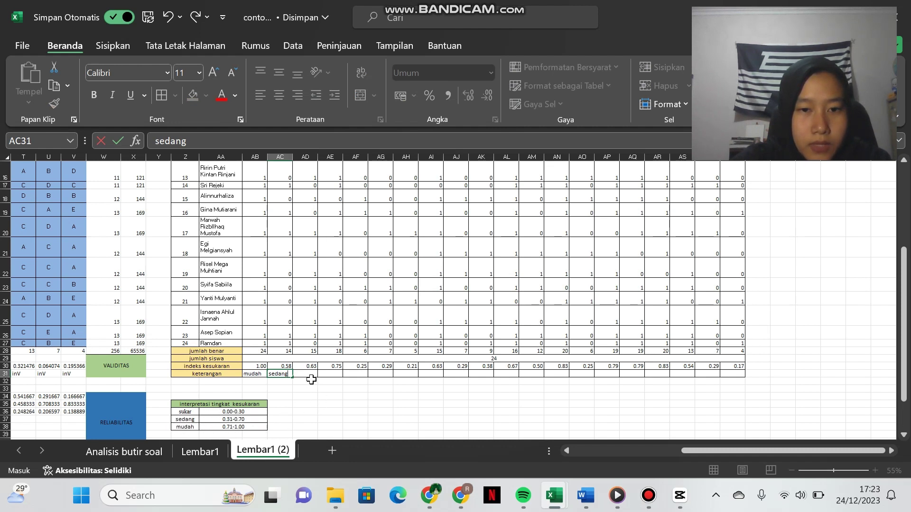
{"action": "left_click", "coordinate": [311, 377]}
{"action": "type", "text": "sedan"}
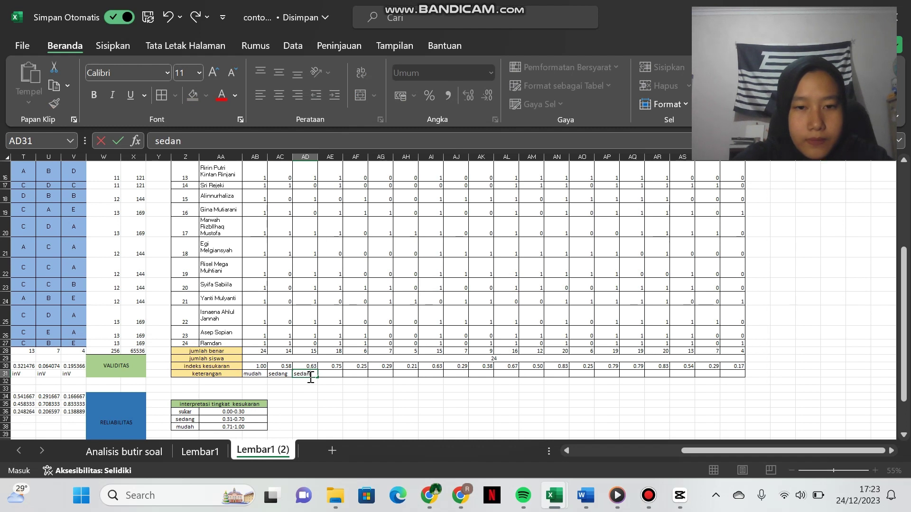
{"action": "type", "text": "g"}
{"action": "key", "text": "Tab"}
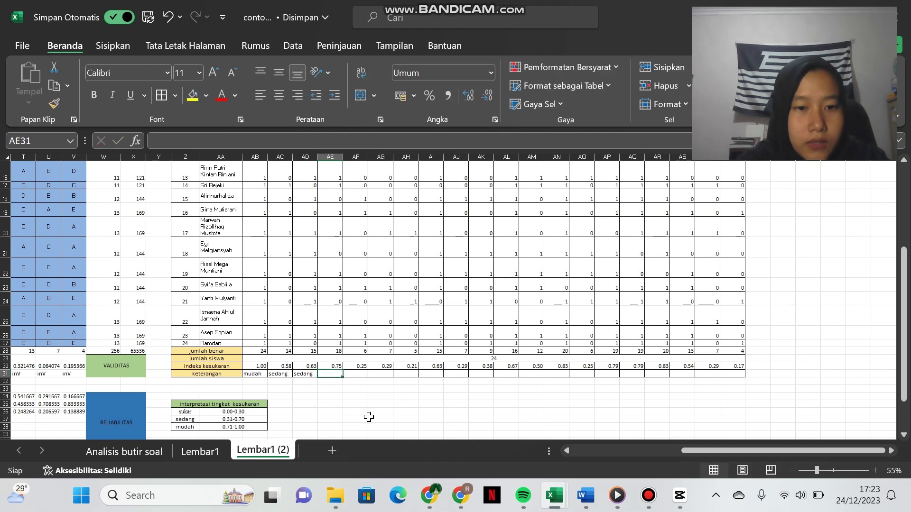
{"action": "type", "text": "mudah"}
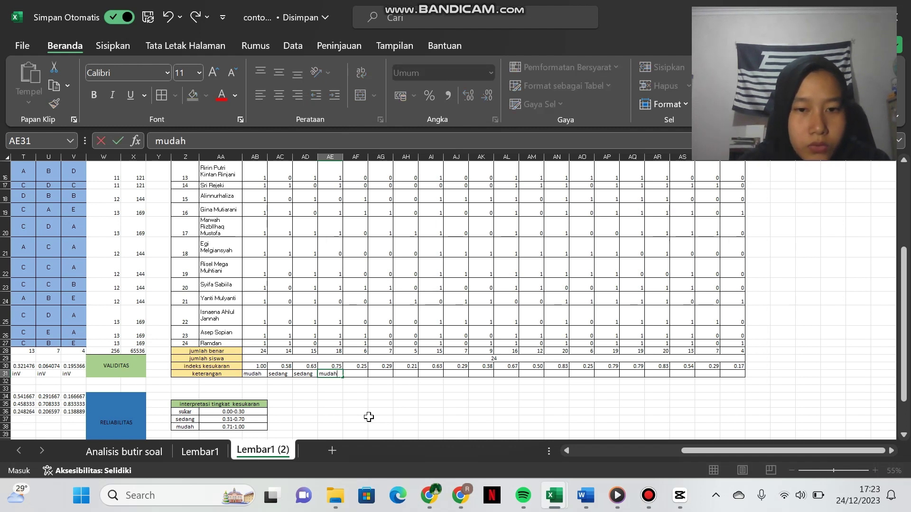
{"action": "key", "text": "Tab"}
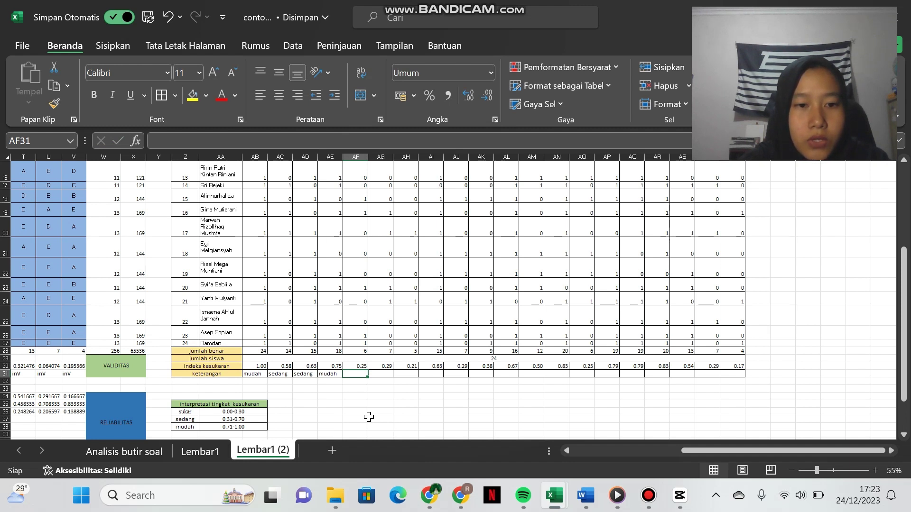
Enter "sukar" as the keterangan for questions 5, 6 and 7 in AF31:AH31
{"action": "type", "text": "sukar"}
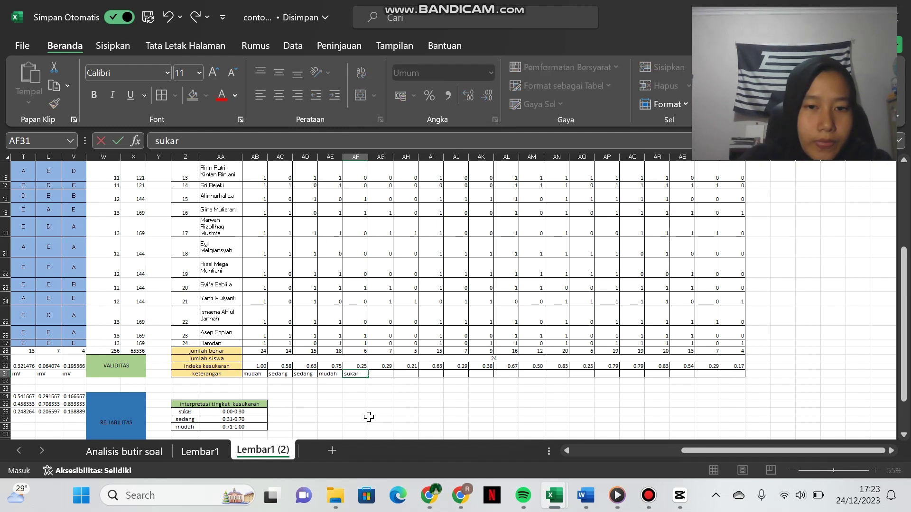
{"action": "key", "text": "Tab"}
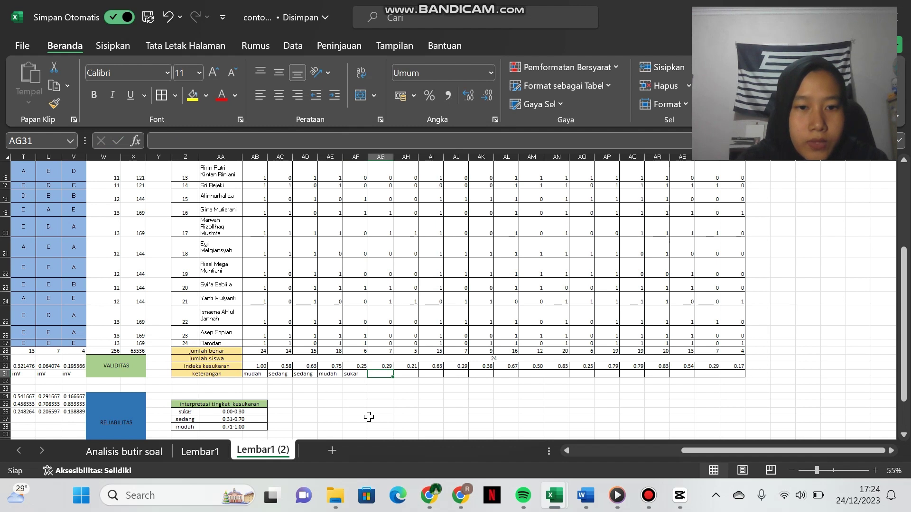
{"action": "type", "text": "sukar"}
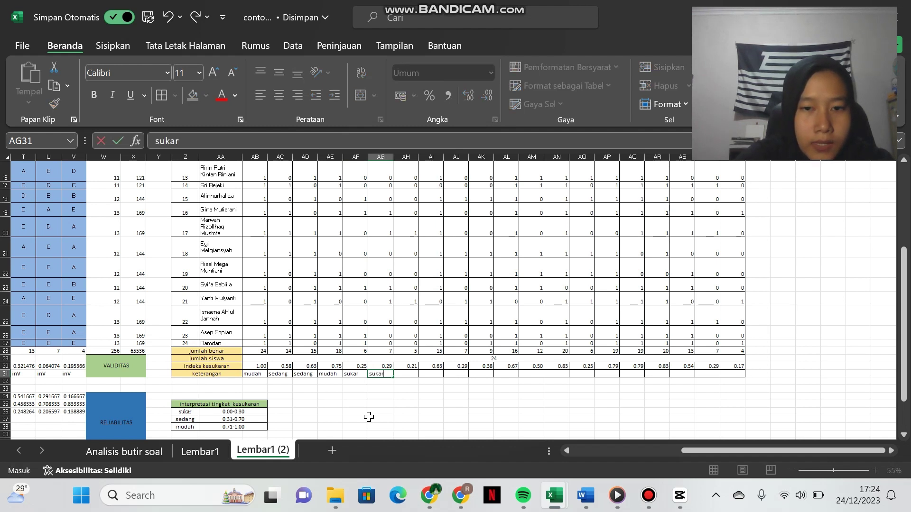
{"action": "key", "text": "Tab"}
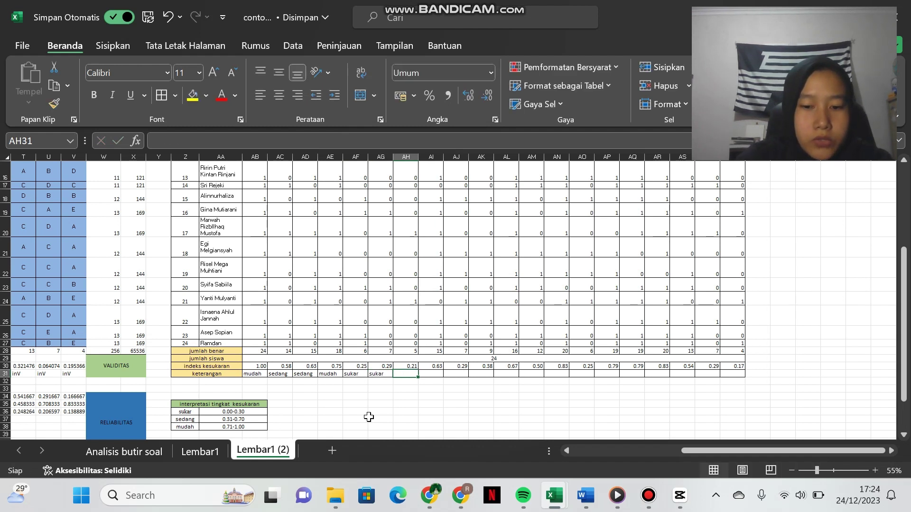
{"action": "type", "text": "sukar"}
{"action": "key", "text": "Tab"}
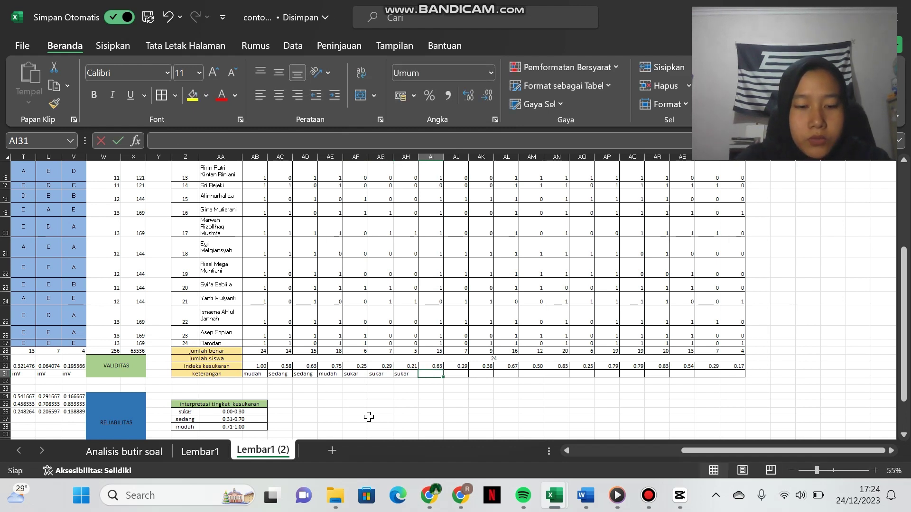
Enter the keterangan sedang, sukar, sedang and sedang for questions 8 to 11 in AI31:AL31
{"action": "type", "text": "sedang"}
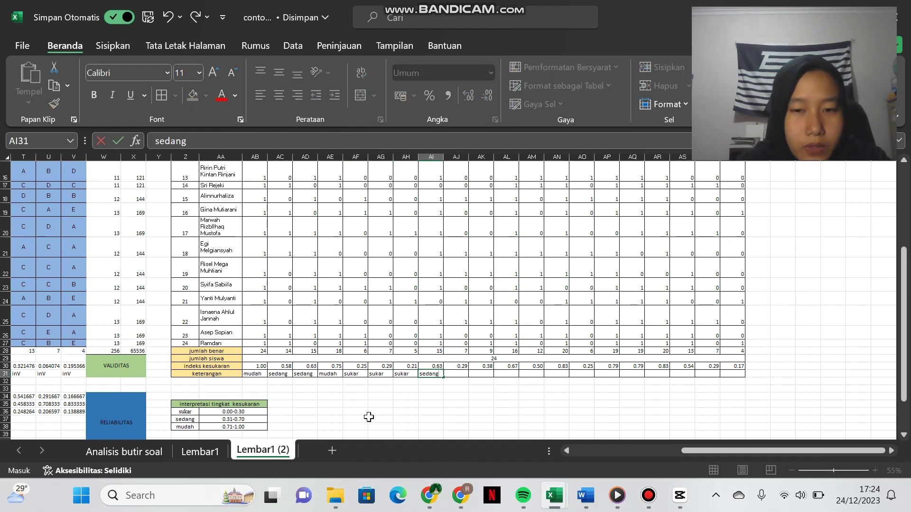
{"action": "key", "text": "Tab"}
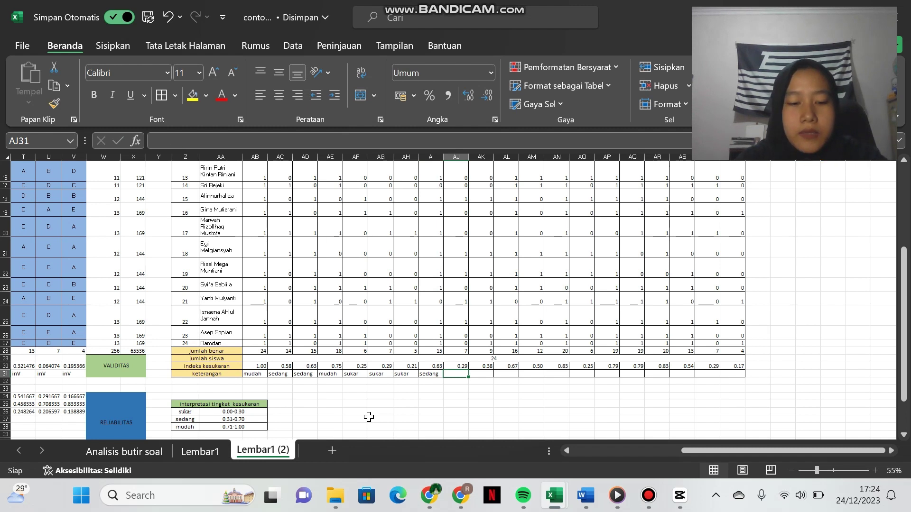
{"action": "type", "text": "sukar"}
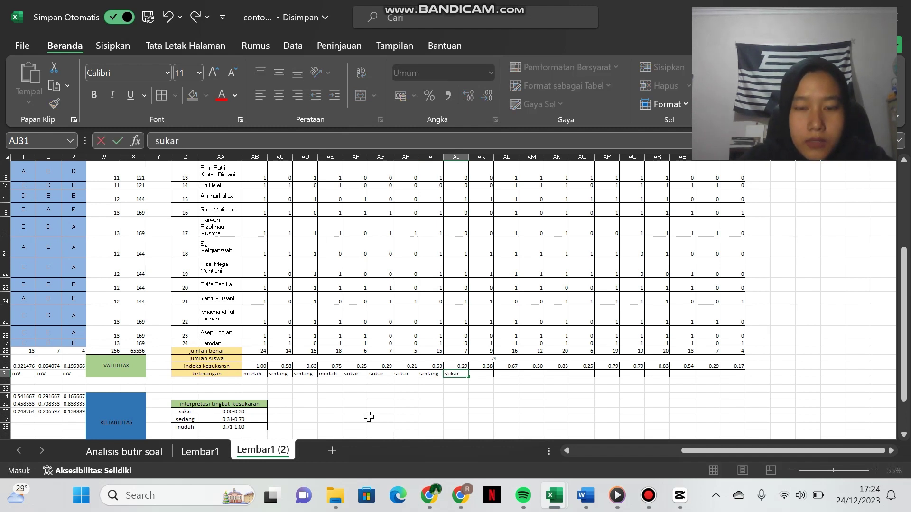
{"action": "key", "text": "Tab"}
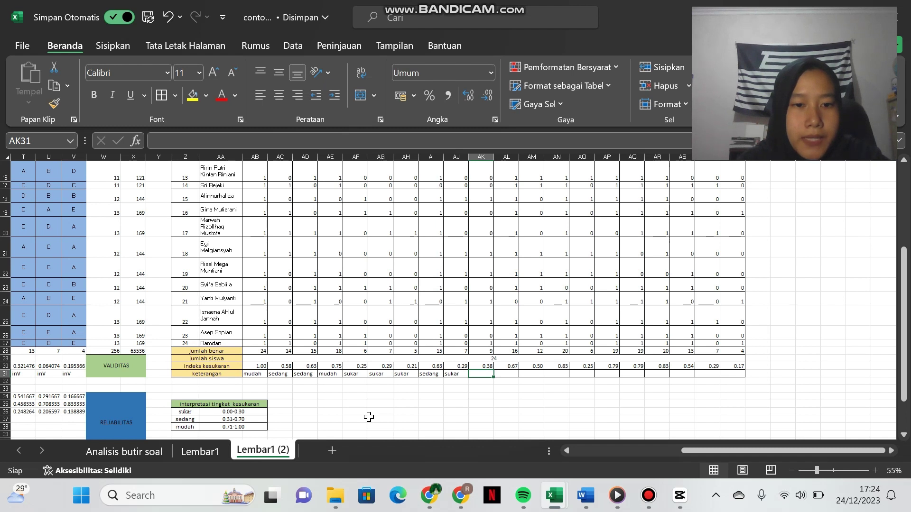
{"action": "type", "text": "sedang"}
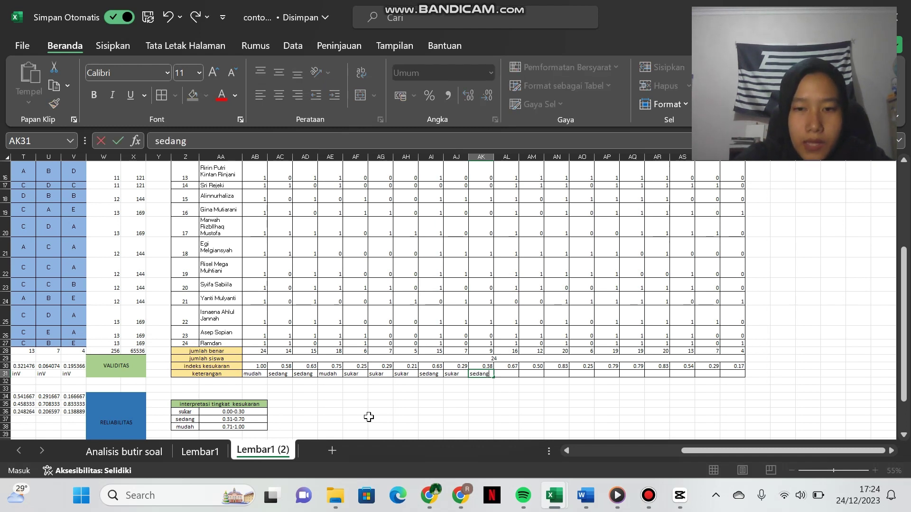
{"action": "key", "text": "Tab"}
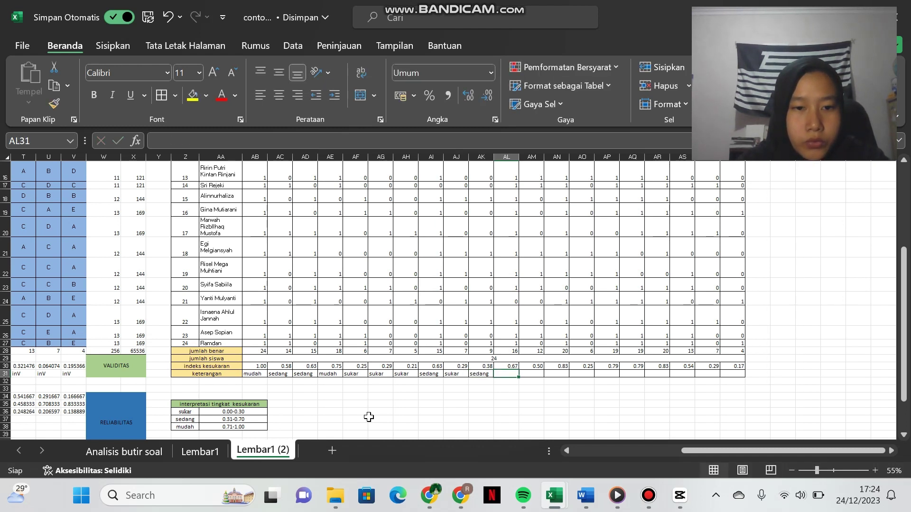
{"action": "type", "text": "sedang"}
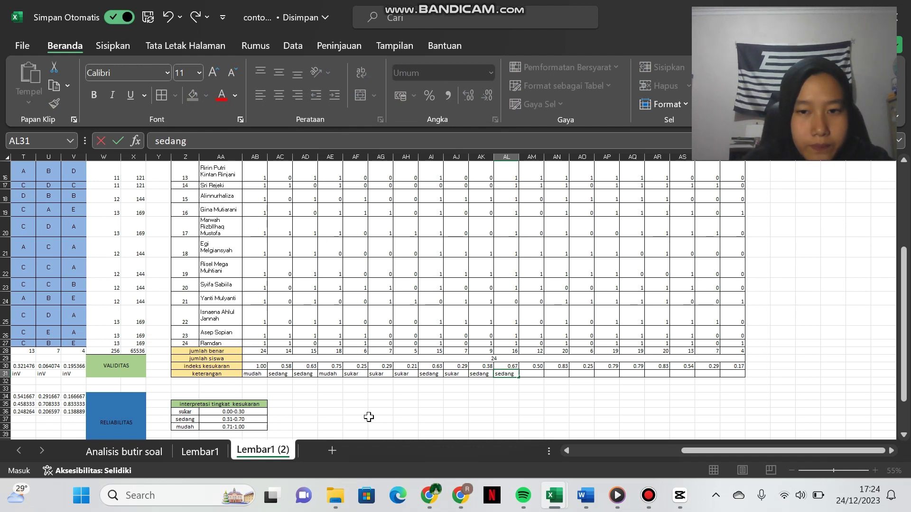
{"action": "key", "text": "Tab"}
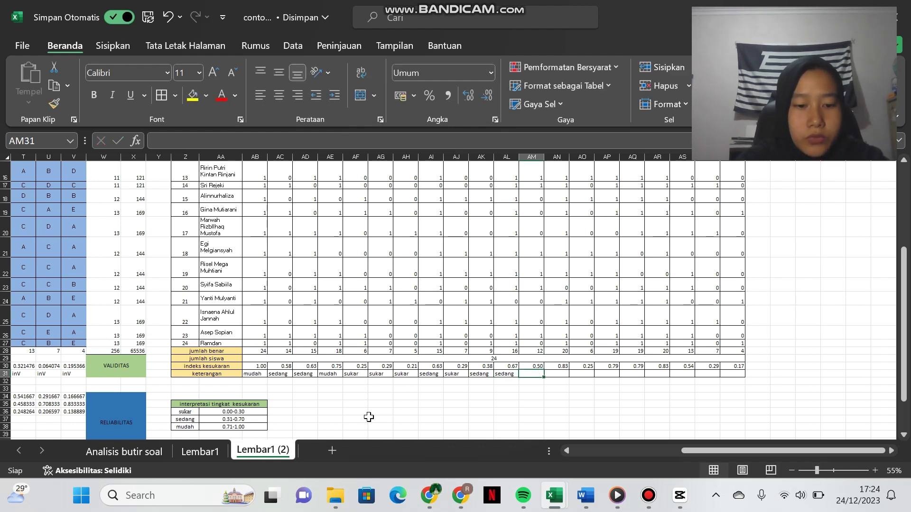
Enter the difficulty labels sedang, mudah and sukar in keterangan cells AM31, AN31 and AO31
{"action": "type", "text": "sedang"}
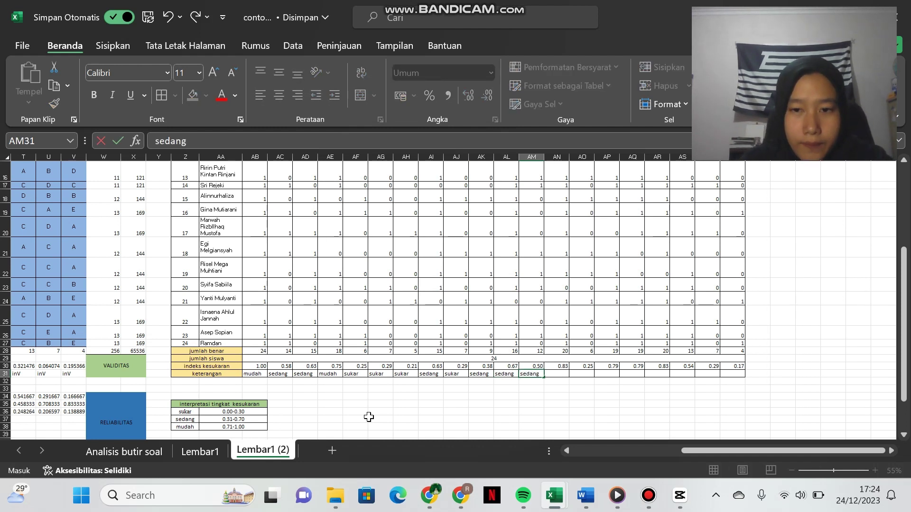
{"action": "key", "text": "Tab"}
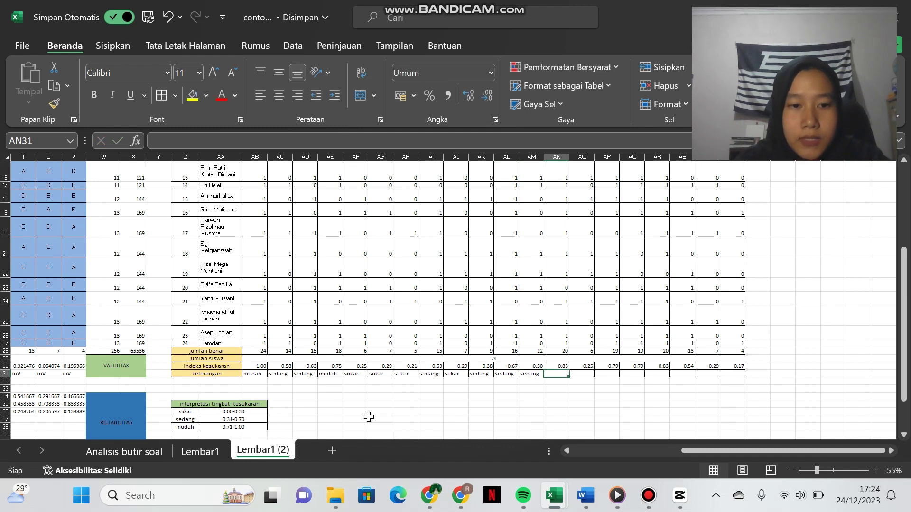
{"action": "type", "text": "mudah"}
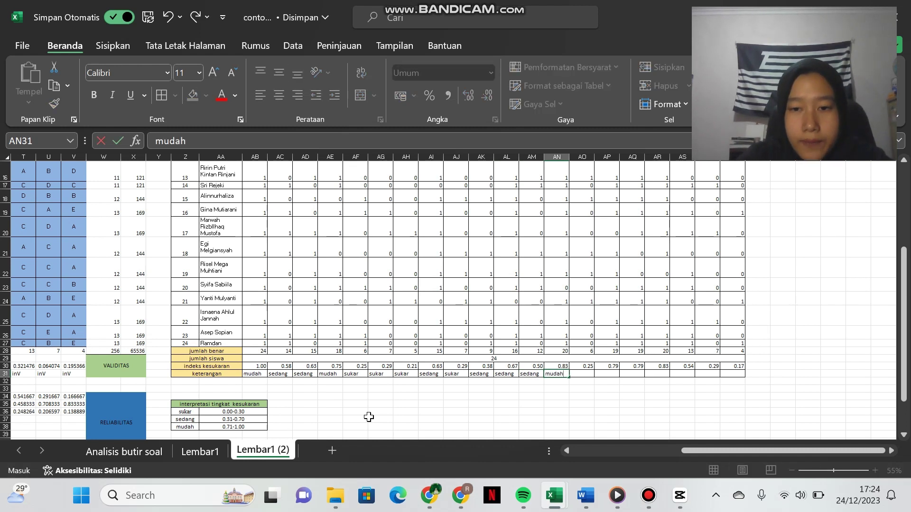
{"action": "key", "text": "Tab"}
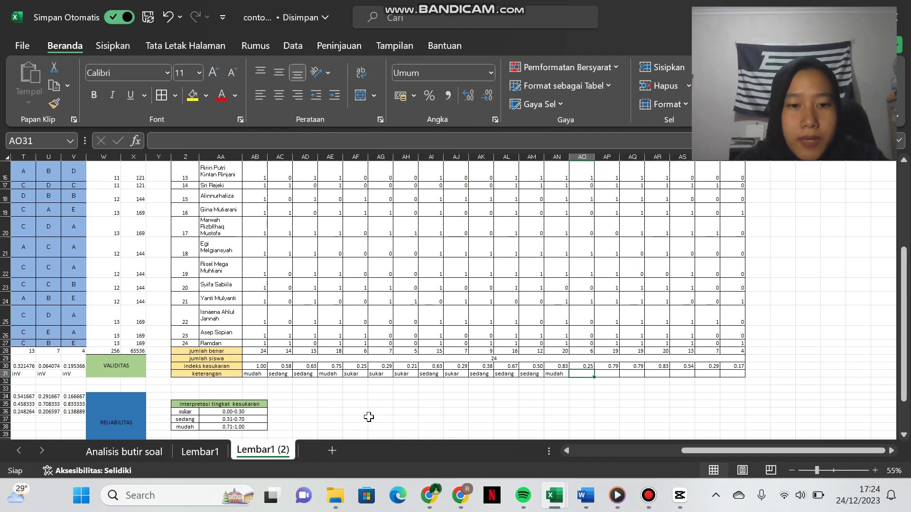
{"action": "type", "text": "suka"}
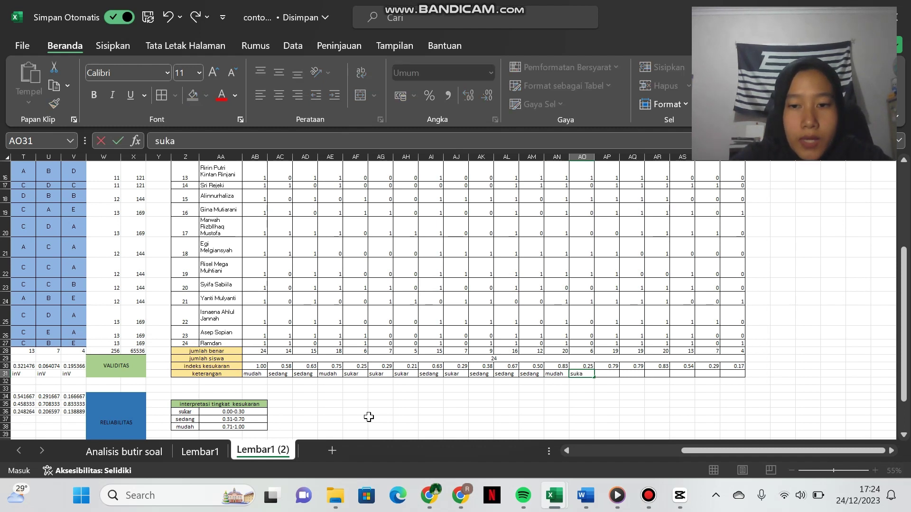
{"action": "type", "text": "r"}
{"action": "key", "text": "Tab"}
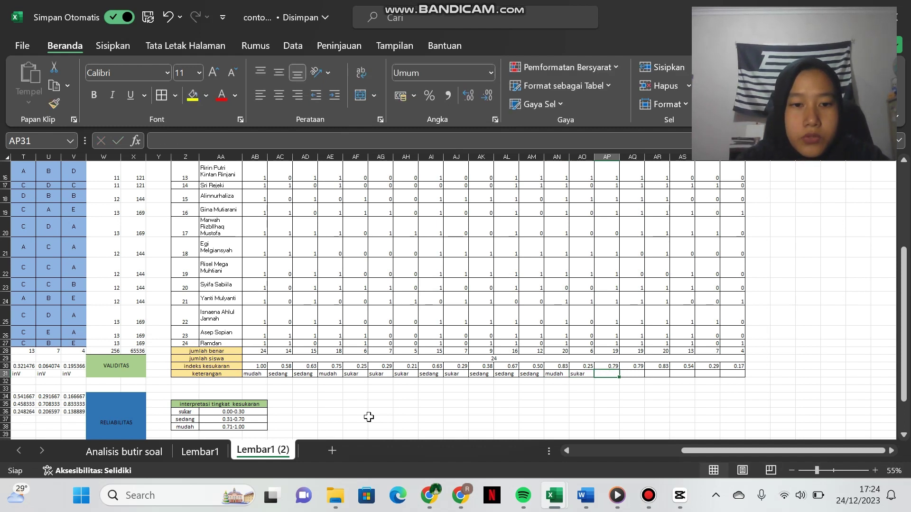
Label the difficulty as mudah in keterangan cells AP31, AQ31 and AR31
{"action": "type", "text": "mud"}
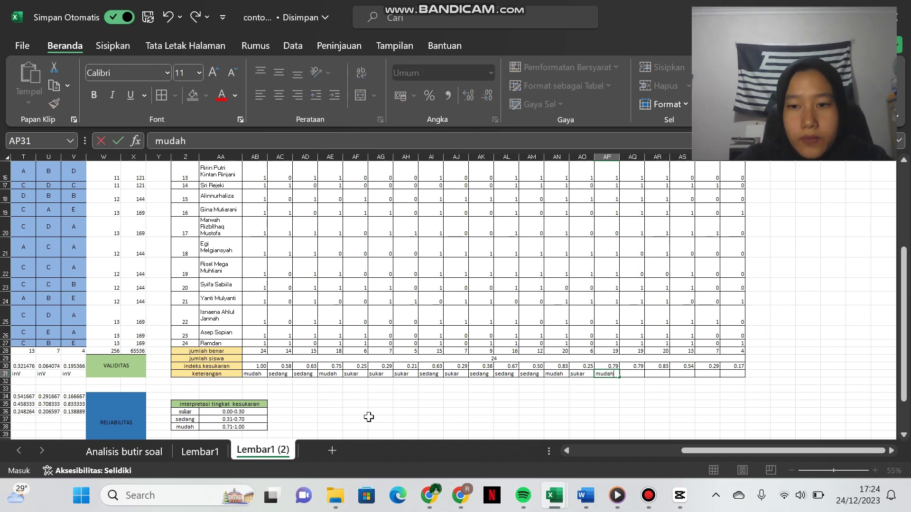
{"action": "type", "text": "ah"}
{"action": "key", "text": "Tab"}
{"action": "type", "text": "mud"}
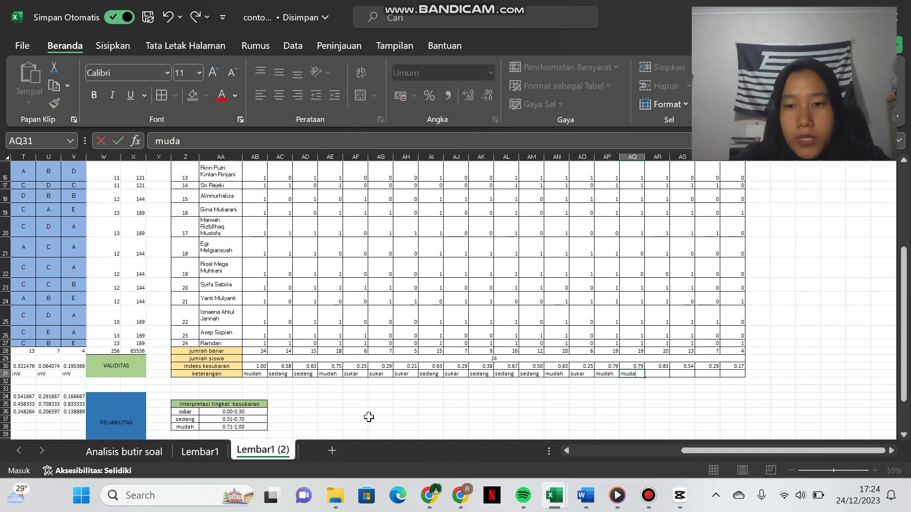
{"action": "key", "text": "Tab"}
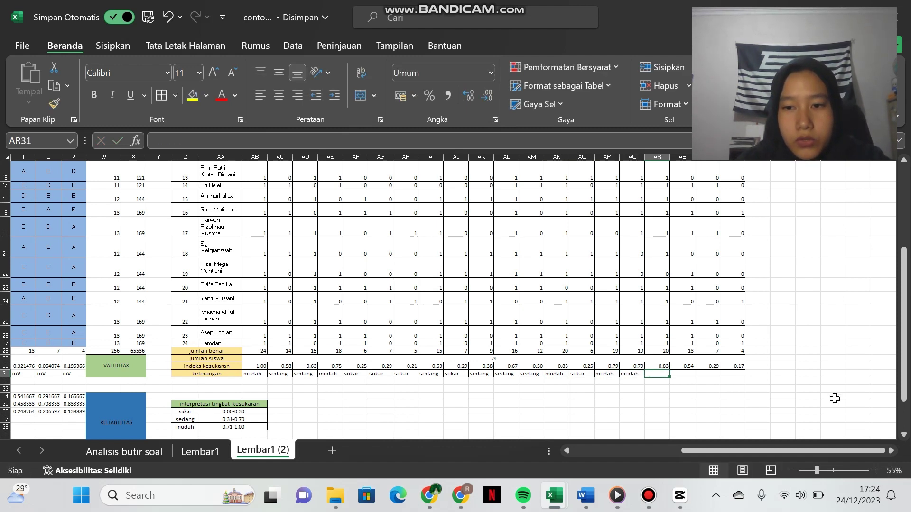
{"action": "type", "text": "mud"}
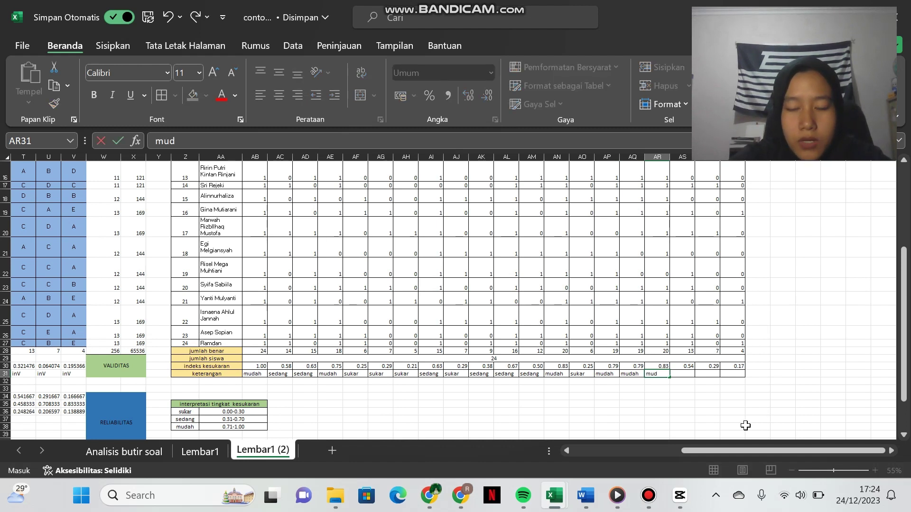
{"action": "type", "text": "ah"}
{"action": "key", "text": "Tab"}
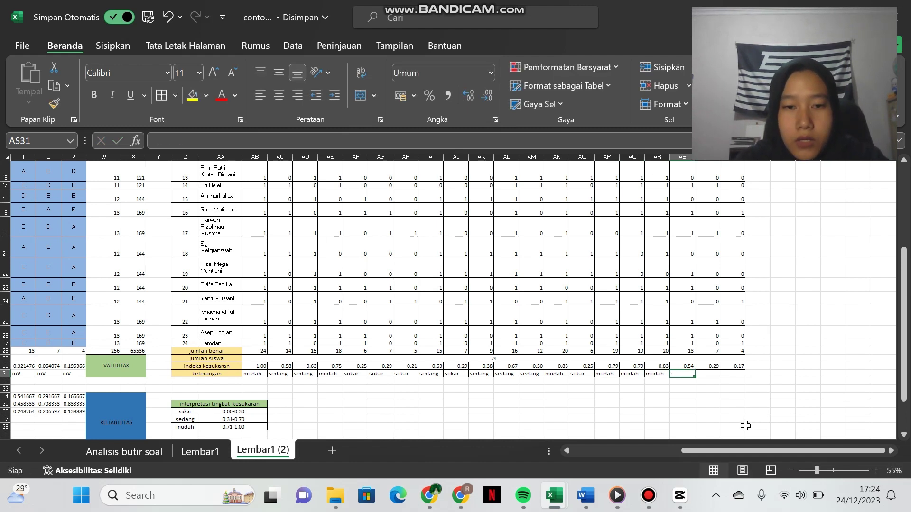
Complete the keterangan row with sedang in AS31 and sukar in AT31 and AU31
{"action": "type", "text": "sedang"}
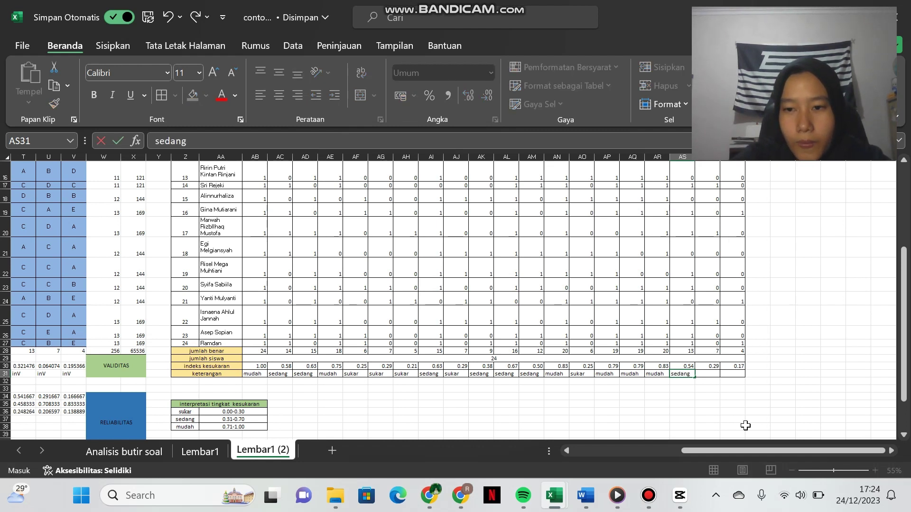
{"action": "key", "text": "Tab"}
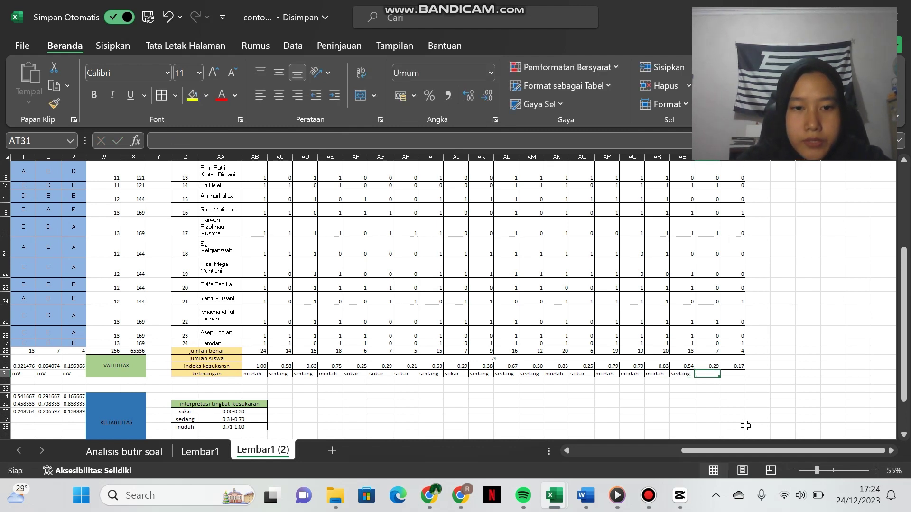
{"action": "type", "text": "sukar"}
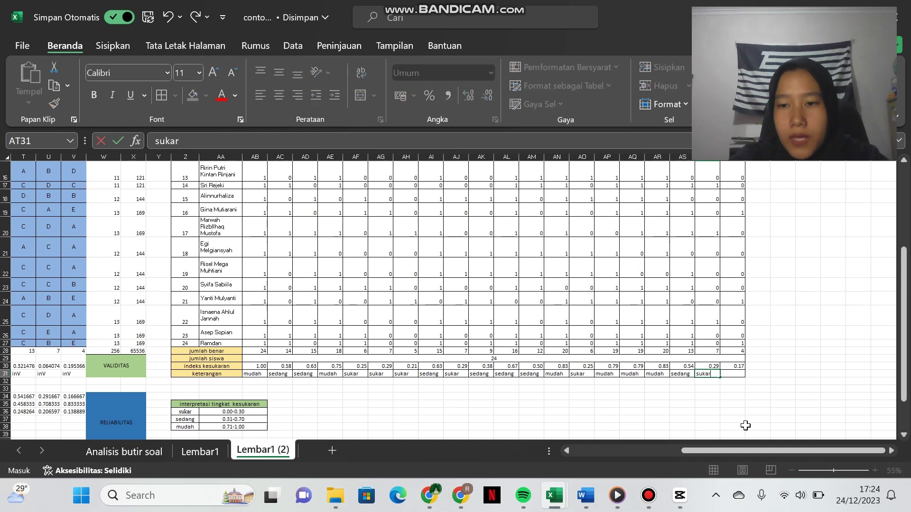
{"action": "key", "text": "Tab"}
{"action": "type", "text": "suk"}
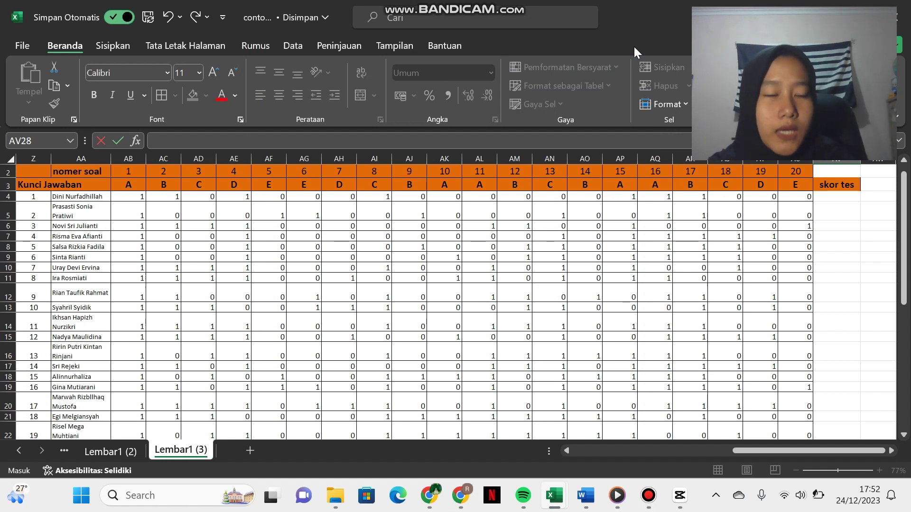
Calculate the first student's skor tes in AV4 on sheet Lembar1 (3) with =SUM(AB4:AU4)
{"action": "left_click", "coordinate": [821, 196]}
{"action": "type", "text": "="}
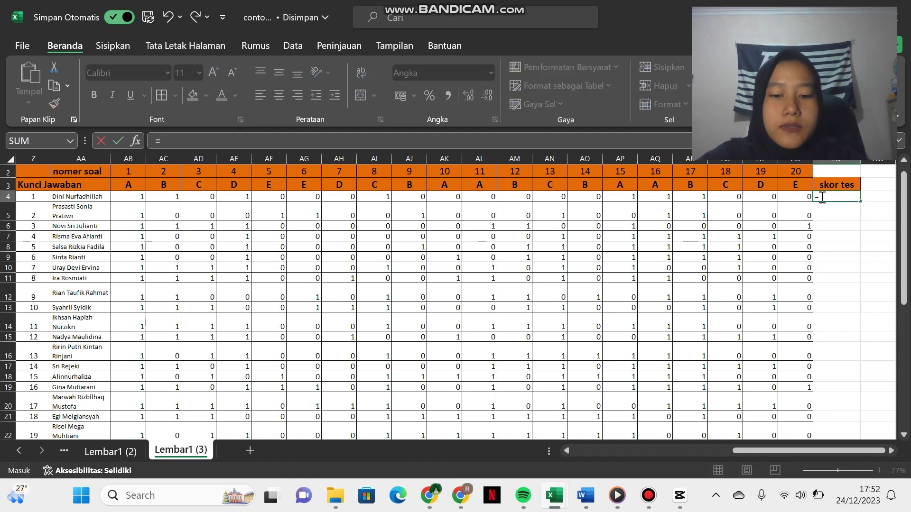
{"action": "type", "text": "sum"}
{"action": "key", "text": "Tab"}
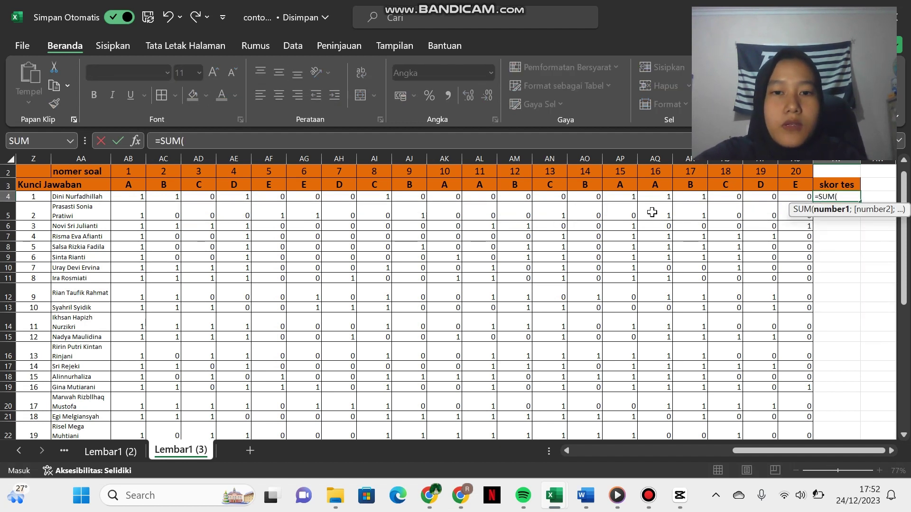
{"action": "left_click_drag", "start_coordinate": [135, 196], "coordinate": [783, 199]}
{"action": "key", "text": "Return"}
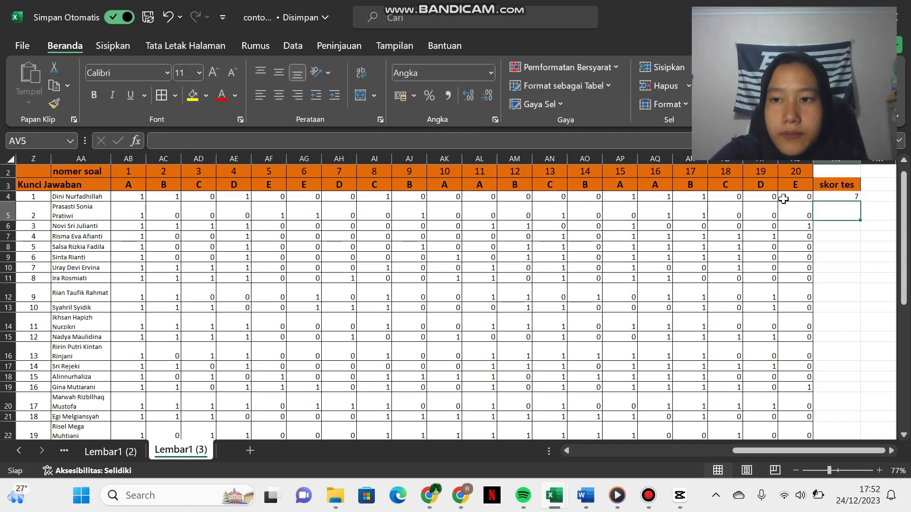
Fill the AV4 sum formula down the skor tes column through AV27 for all students
{"action": "left_click", "coordinate": [839, 196]}
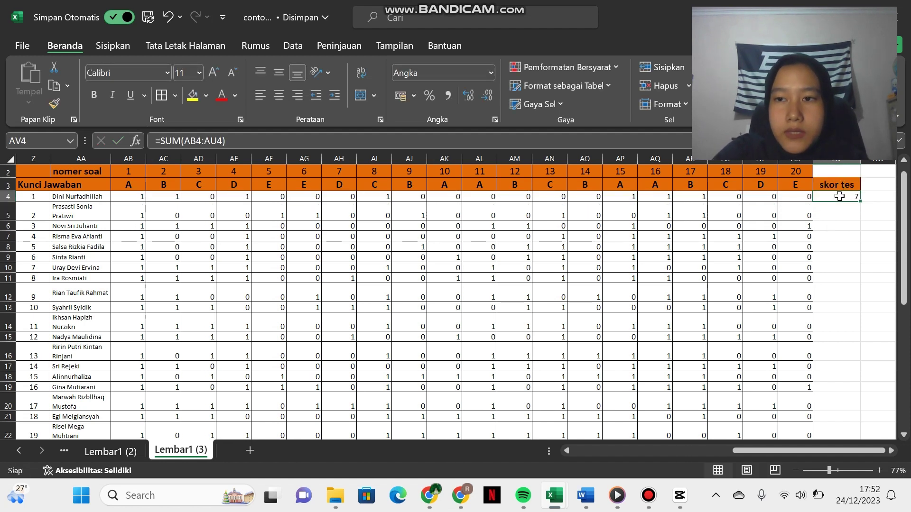
{"action": "left_click_drag", "start_coordinate": [859, 200], "coordinate": [822, 395]}
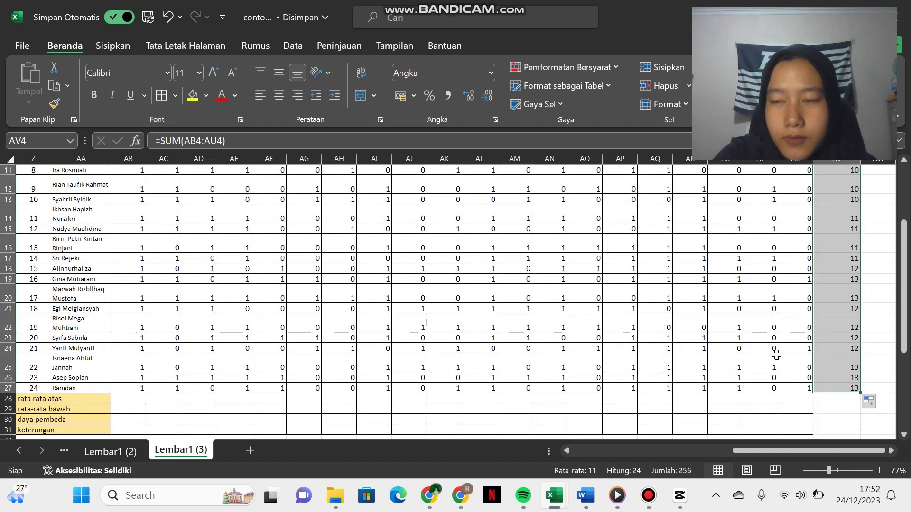
{"action": "scroll", "coordinate": [776, 355], "scroll_direction": "up", "scroll_amount": 2}
{"action": "scroll", "coordinate": [776, 355], "scroll_direction": "up", "scroll_amount": 2}
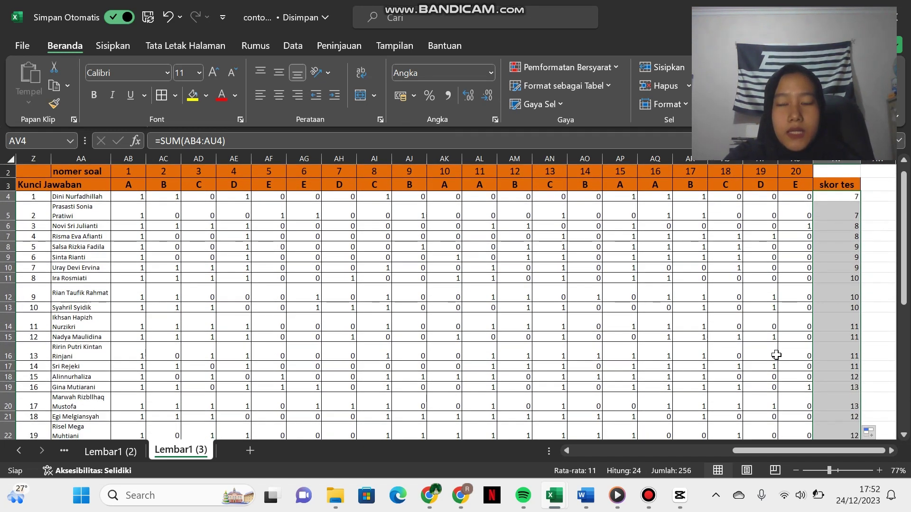
Sort the students by skor tes from largest to smallest, expanding the selection to the adjacent data
{"action": "scroll", "coordinate": [776, 355], "scroll_direction": "down", "scroll_amount": 1}
{"action": "scroll", "coordinate": [777, 355], "scroll_direction": "up", "scroll_amount": 1}
{"action": "scroll", "coordinate": [776, 355], "scroll_direction": "left", "scroll_amount": 1}
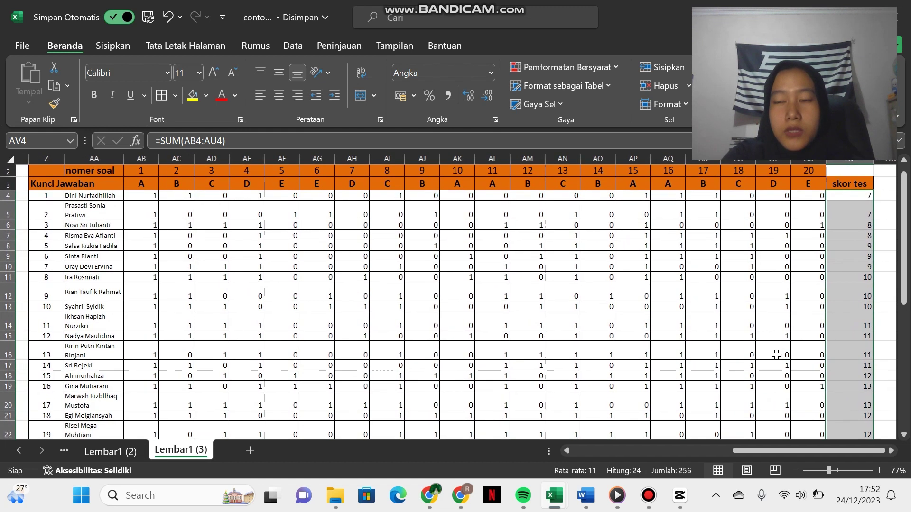
{"action": "scroll", "coordinate": [776, 355], "scroll_direction": "right", "scroll_amount": 1}
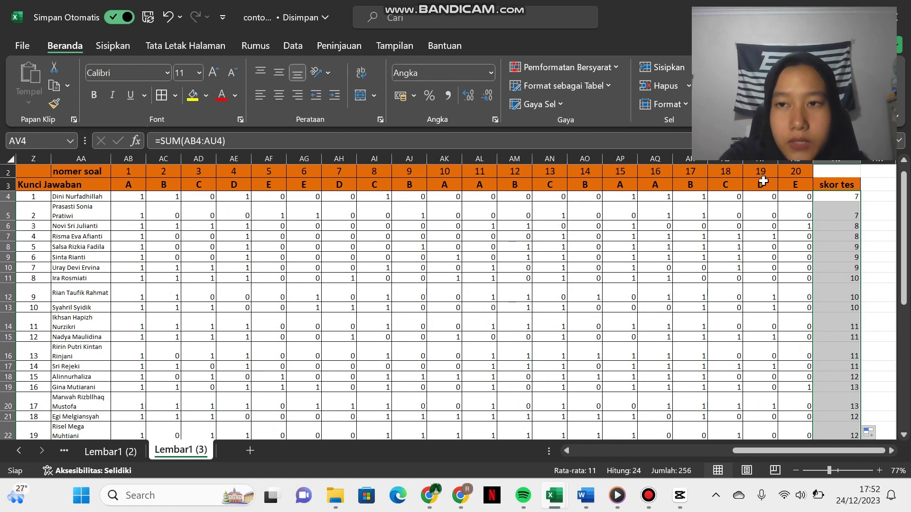
{"action": "left_click", "coordinate": [759, 90]}
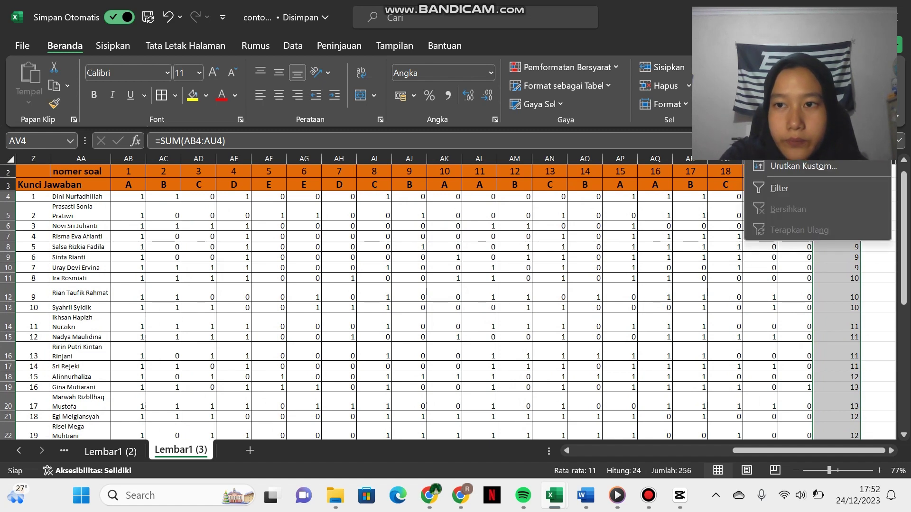
{"action": "left_click", "coordinate": [797, 145]}
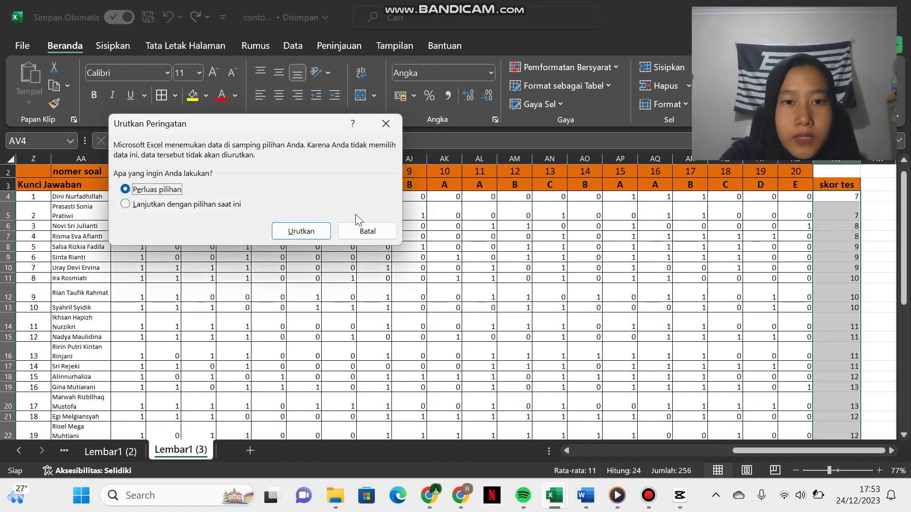
{"action": "left_click", "coordinate": [304, 232]}
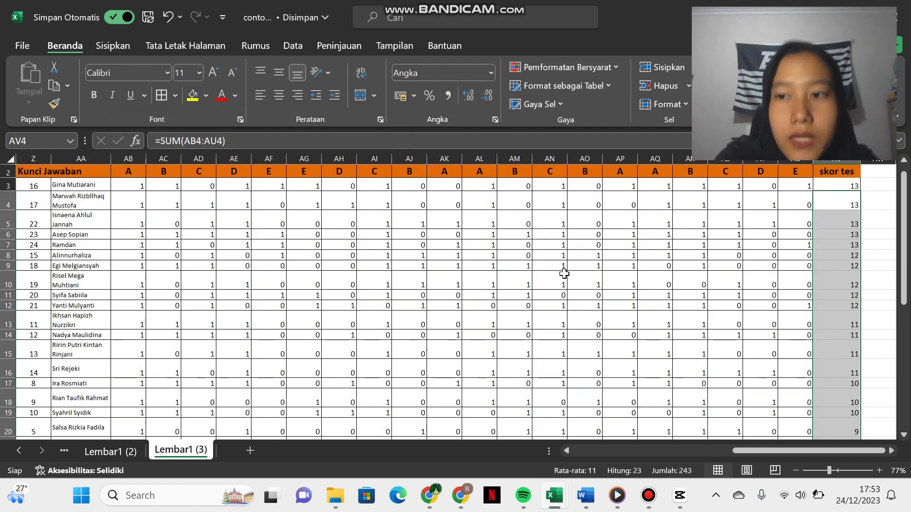
Copy the misplaced nomer soal heading row Z27:AU27 and paste it at Z1, above the Kunci Jawaban row
{"action": "scroll", "coordinate": [685, 291], "scroll_direction": "down", "scroll_amount": 3}
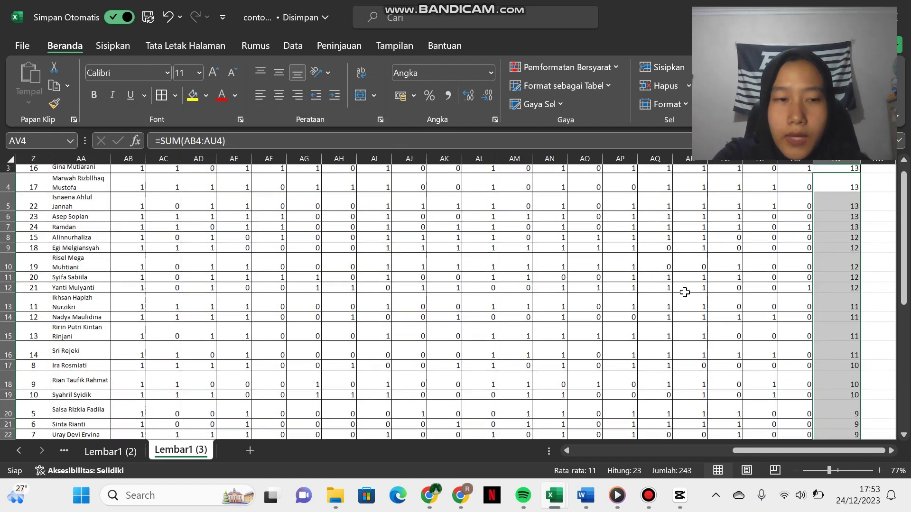
{"action": "scroll", "coordinate": [685, 291], "scroll_direction": "up", "scroll_amount": 2}
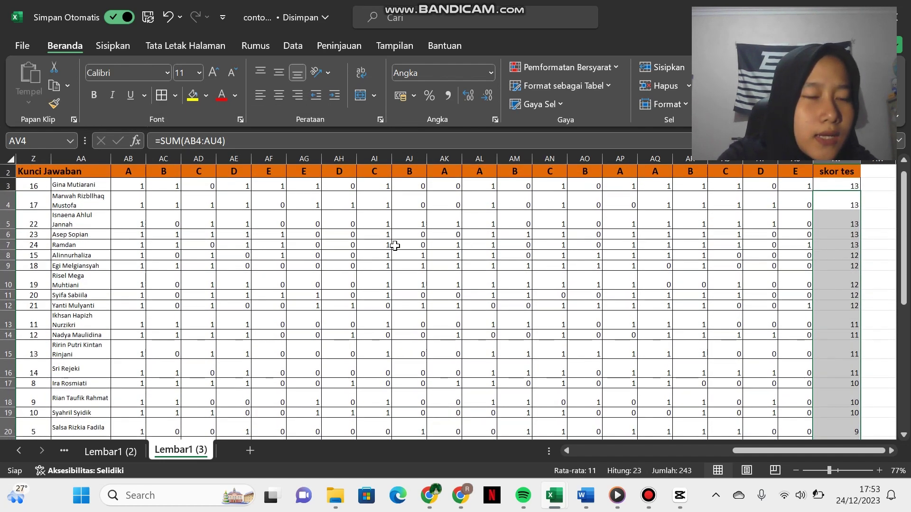
{"action": "scroll", "coordinate": [152, 239], "scroll_direction": "down", "scroll_amount": 2}
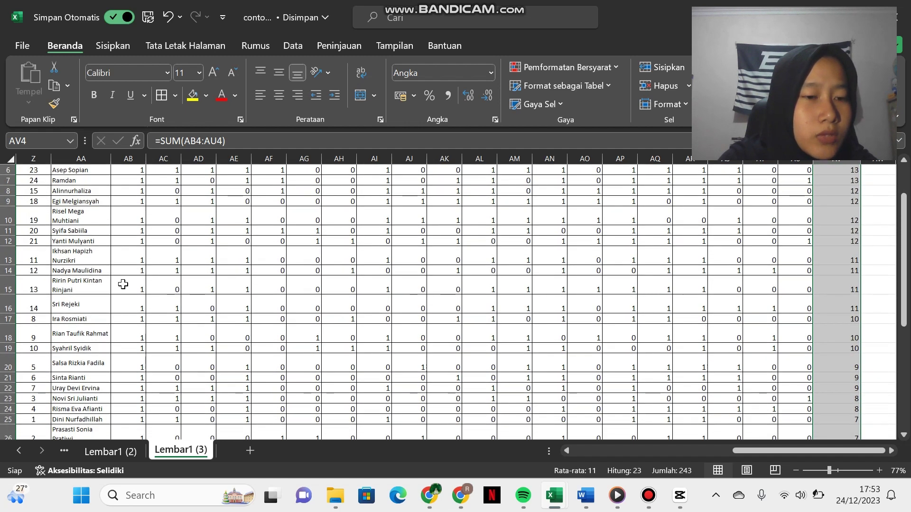
{"action": "scroll", "coordinate": [123, 284], "scroll_direction": "down", "scroll_amount": 2}
{"action": "scroll", "coordinate": [123, 285], "scroll_direction": "down", "scroll_amount": 1}
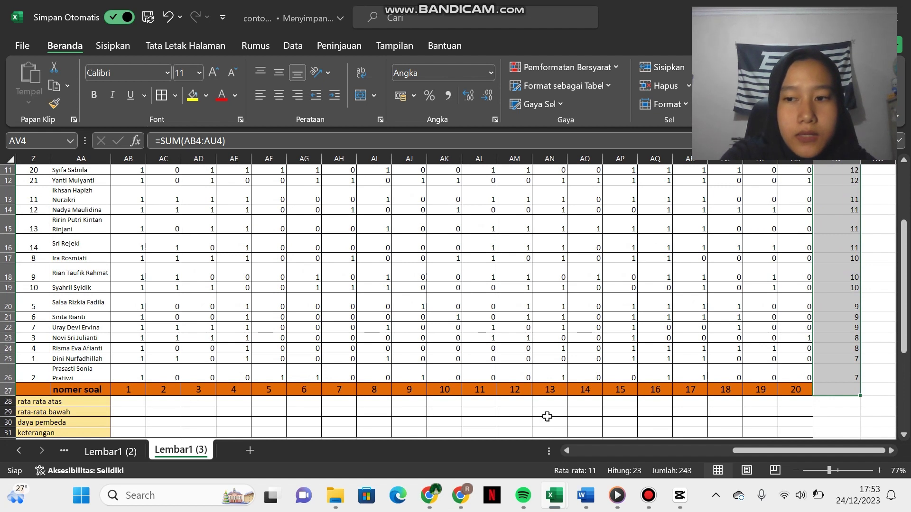
{"action": "left_click_drag", "start_coordinate": [789, 392], "coordinate": [42, 388]}
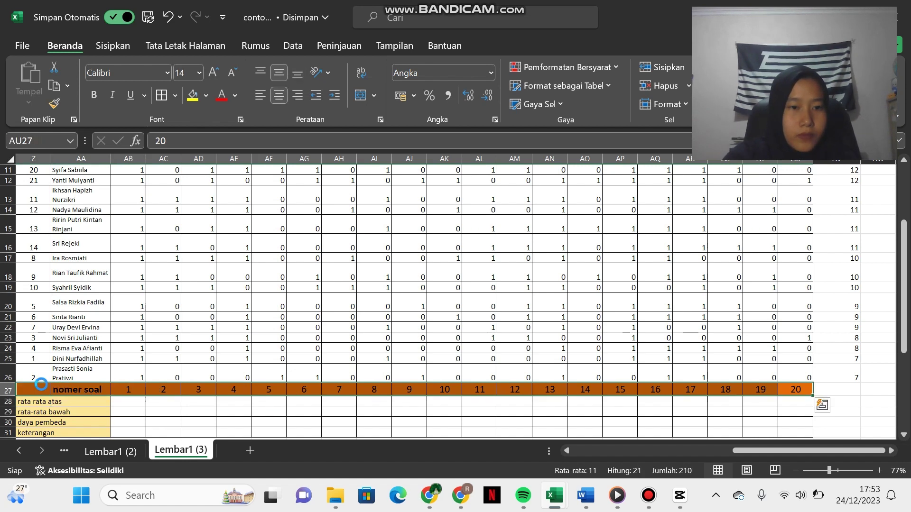
{"action": "key", "text": "ctrl+c"}
{"action": "scroll", "coordinate": [83, 294], "scroll_direction": "up", "scroll_amount": 3}
{"action": "scroll", "coordinate": [67, 209], "scroll_direction": "left", "scroll_amount": 1}
{"action": "left_click", "coordinate": [63, 170]}
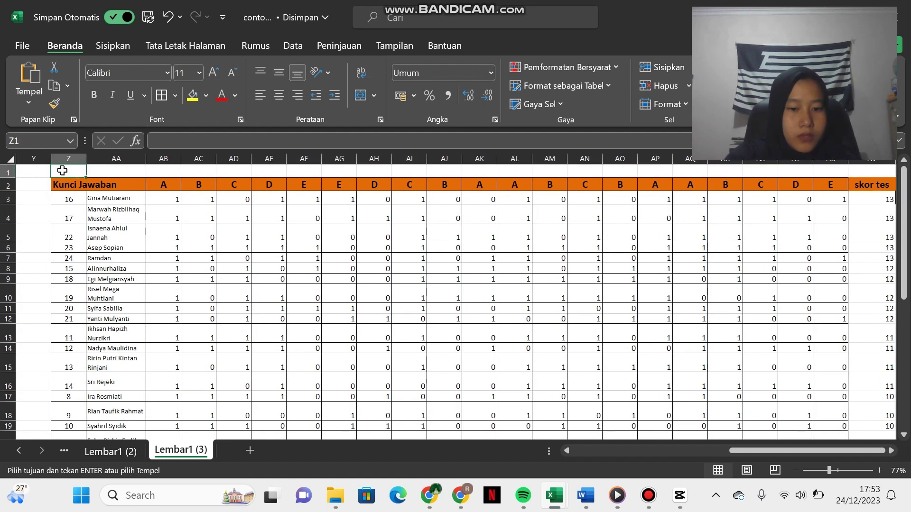
{"action": "key", "text": "ctrl+v"}
{"action": "key", "text": "ctrl"}
Delete the old nomer soal heading cells Z27:AU27 below the student data, shifting the cells beneath upward
{"action": "scroll", "coordinate": [161, 270], "scroll_direction": "down", "scroll_amount": 7}
{"action": "left_click_drag", "start_coordinate": [71, 222], "coordinate": [823, 220]}
{"action": "right_click", "coordinate": [827, 230]}
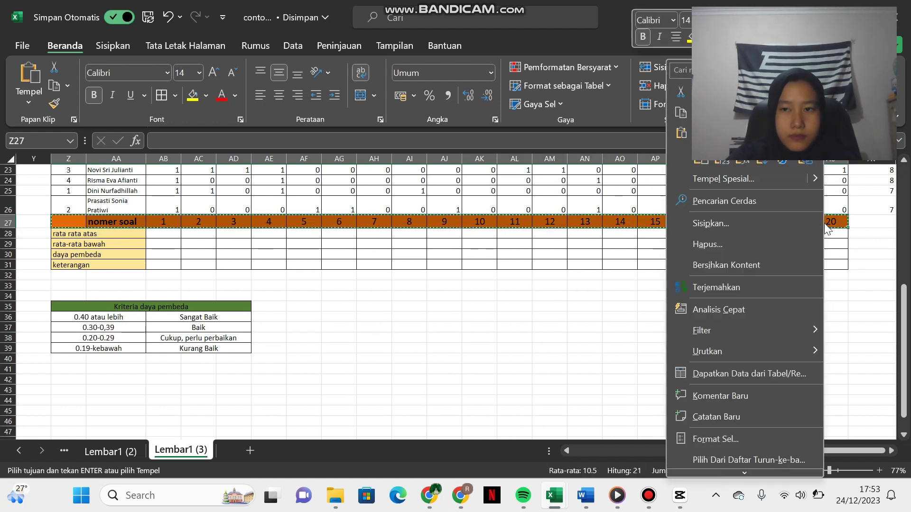
{"action": "left_click", "coordinate": [717, 248]}
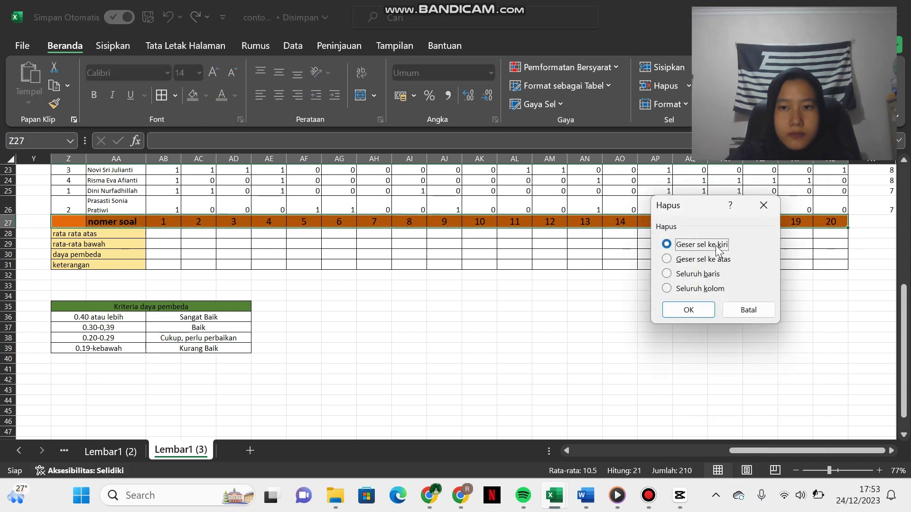
{"action": "left_click", "coordinate": [667, 259]}
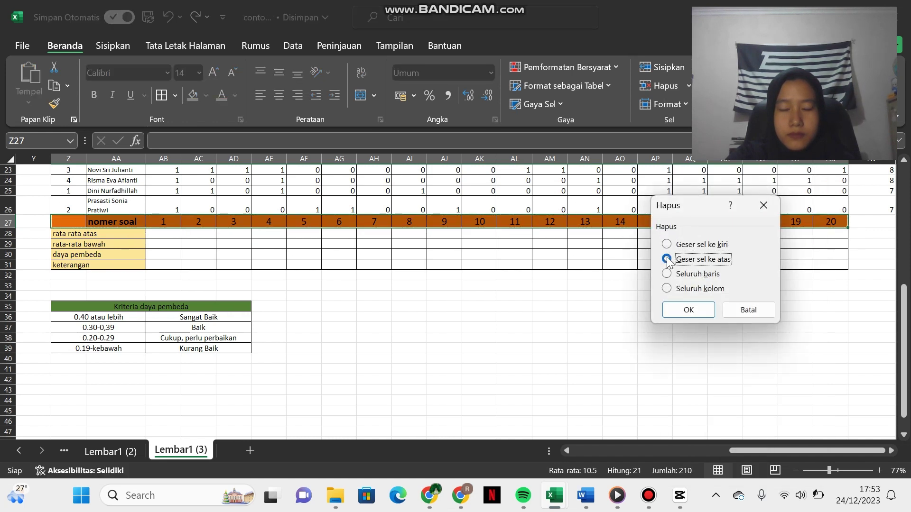
{"action": "left_click", "coordinate": [679, 309]}
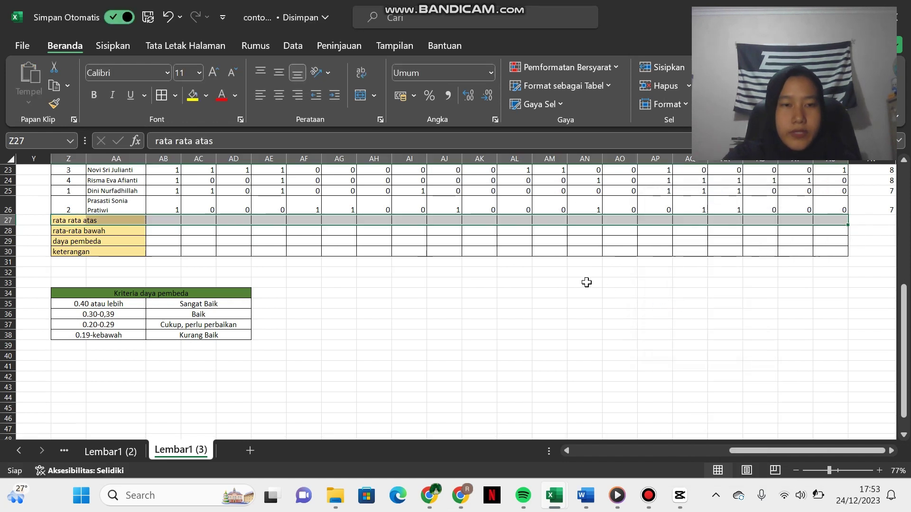
Merge and centre AW3:AW14 beside the skor tes column and enter the label "kelompok atas"
{"action": "scroll", "coordinate": [586, 282], "scroll_direction": "up", "scroll_amount": 6}
{"action": "scroll", "coordinate": [587, 282], "scroll_direction": "right", "scroll_amount": 2}
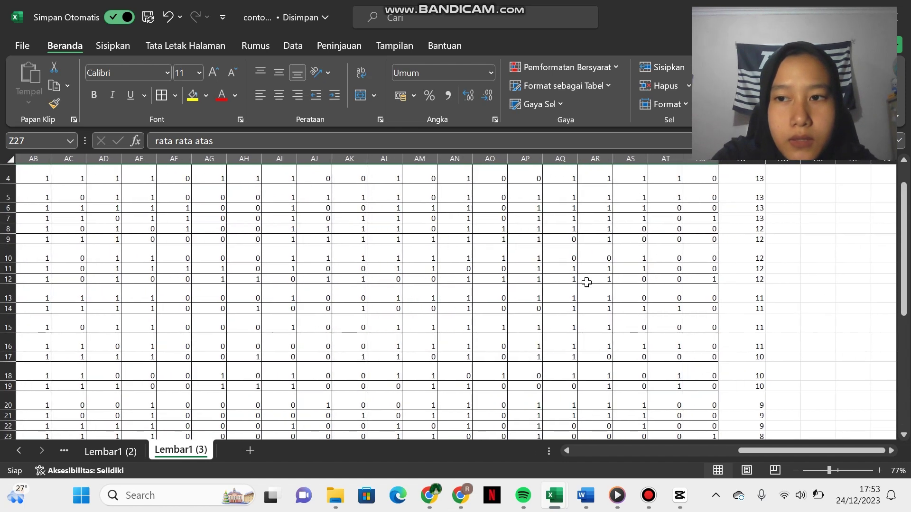
{"action": "scroll", "coordinate": [587, 282], "scroll_direction": "up", "scroll_amount": 1}
{"action": "scroll", "coordinate": [586, 282], "scroll_direction": "right", "scroll_amount": 1}
{"action": "left_click", "coordinate": [748, 184]}
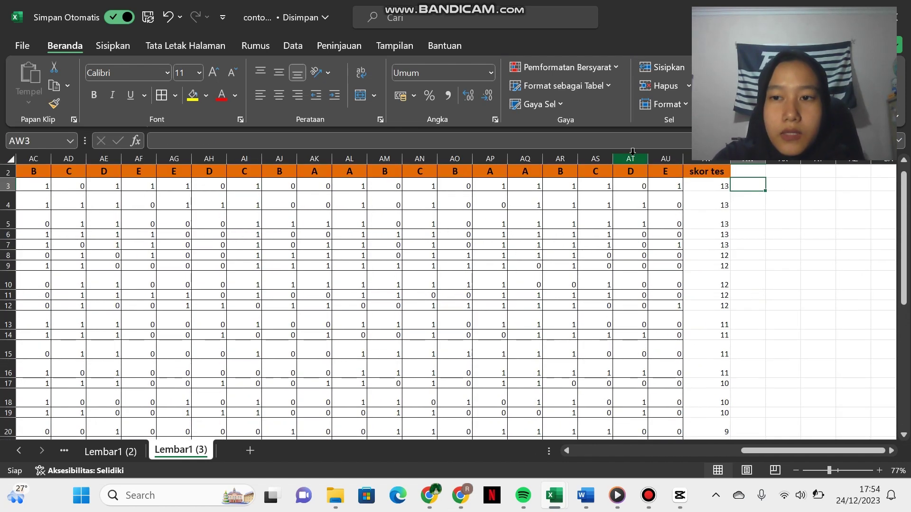
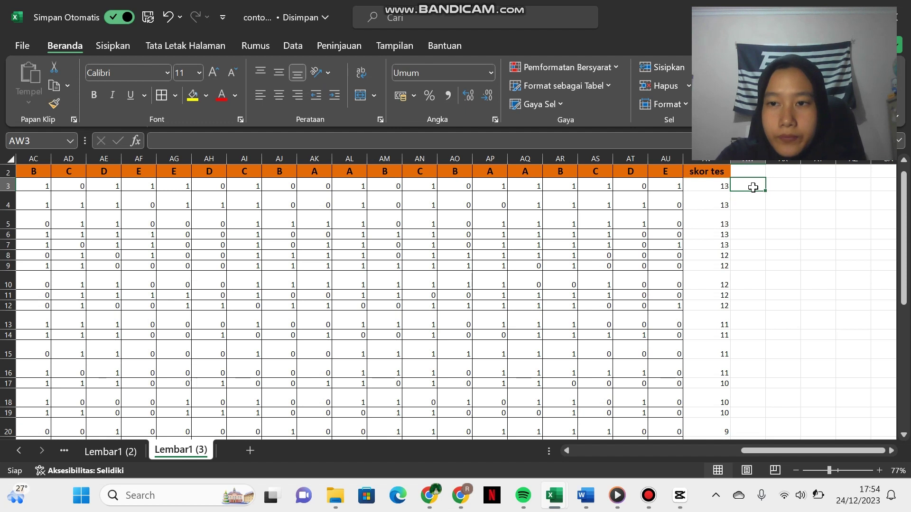
{"action": "left_click_drag", "start_coordinate": [753, 188], "coordinate": [736, 332]}
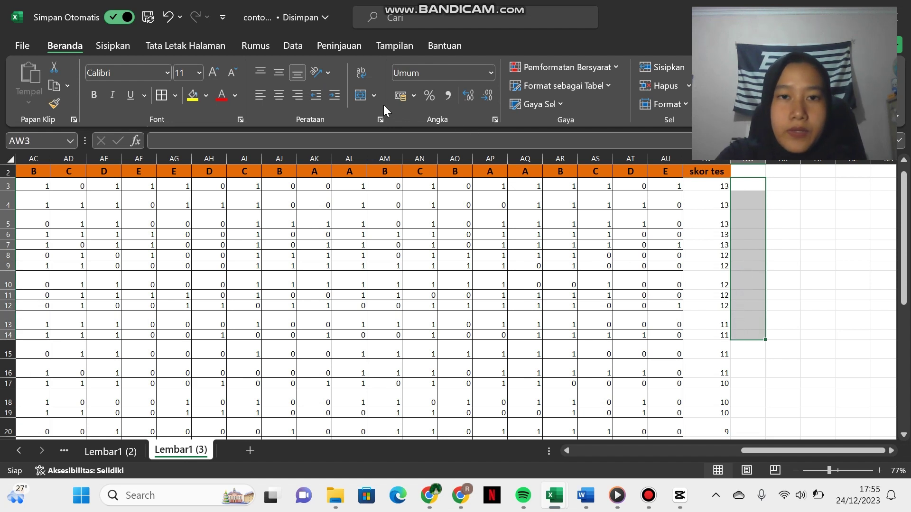
{"action": "left_click", "coordinate": [359, 96]}
{"action": "double_click", "coordinate": [754, 249]}
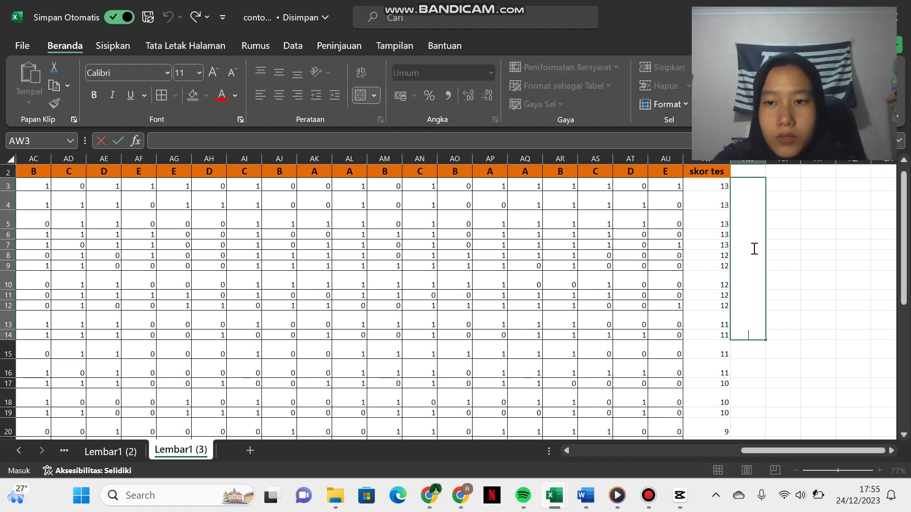
{"action": "type", "text": "kelom"}
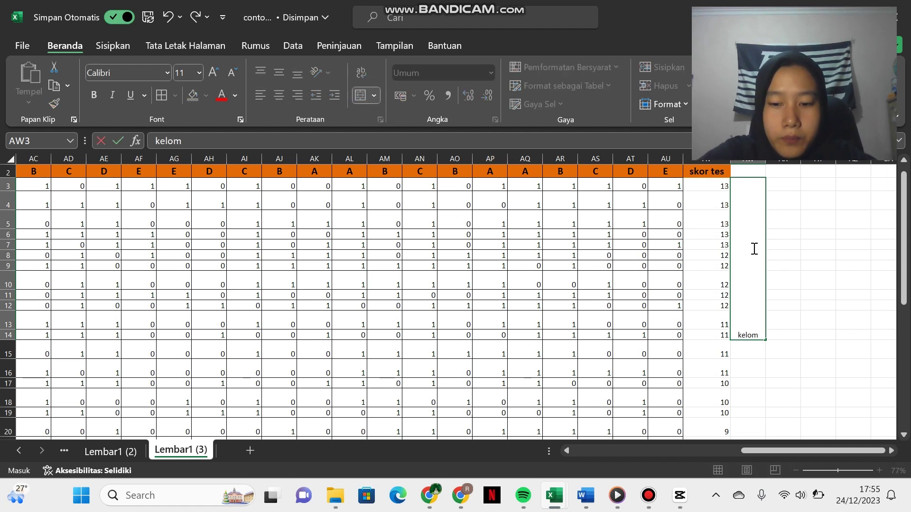
{"action": "type", "text": "pok atas"}
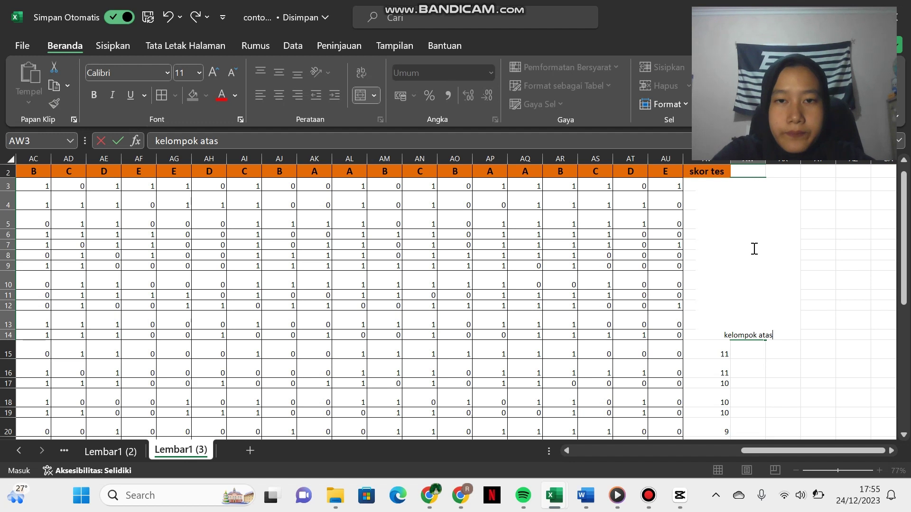
{"action": "left_click", "coordinate": [812, 345]}
{"action": "left_click", "coordinate": [745, 307]}
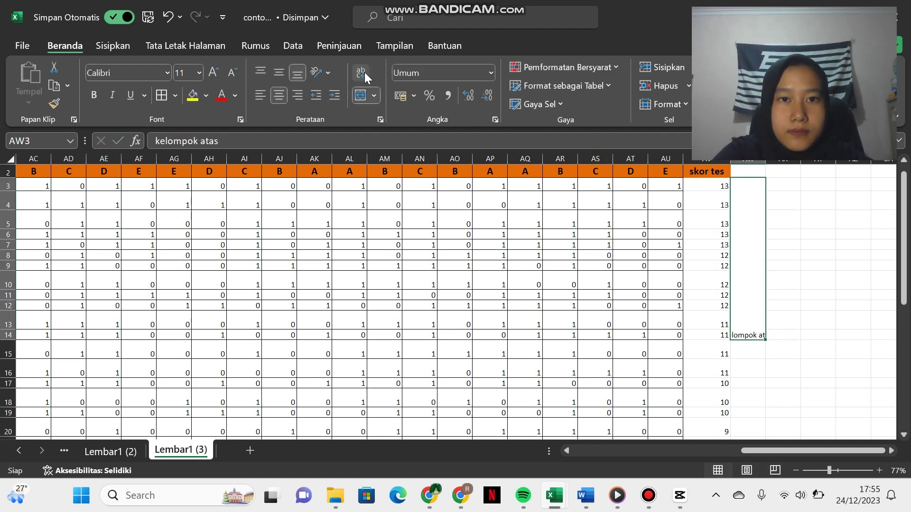
Rotate the kelompok atas label's text upward, align it to the middle vertically, and fill the merged cell yellow
{"action": "left_click", "coordinate": [329, 73]}
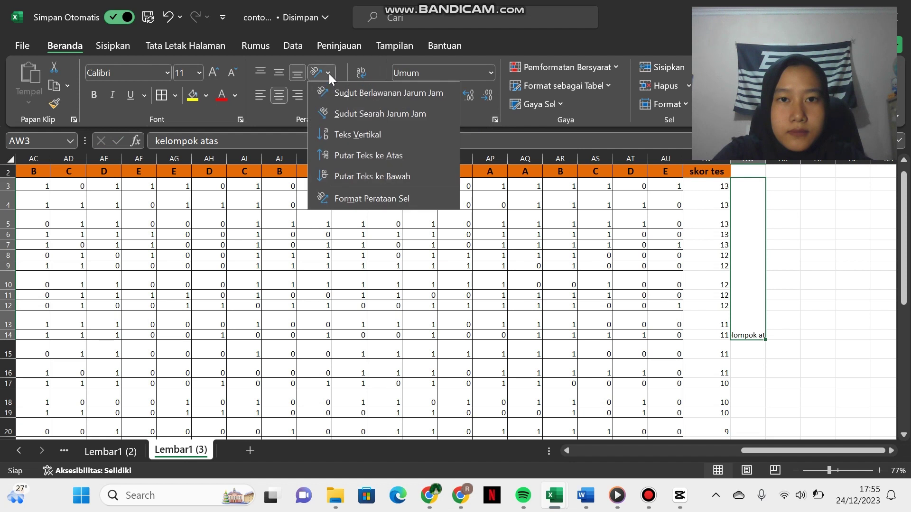
{"action": "left_click", "coordinate": [351, 151]}
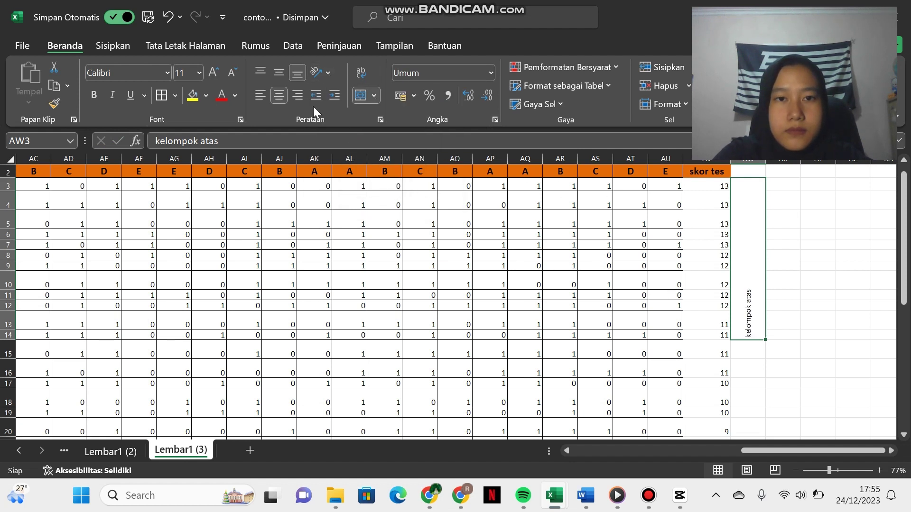
{"action": "left_click", "coordinate": [280, 75]}
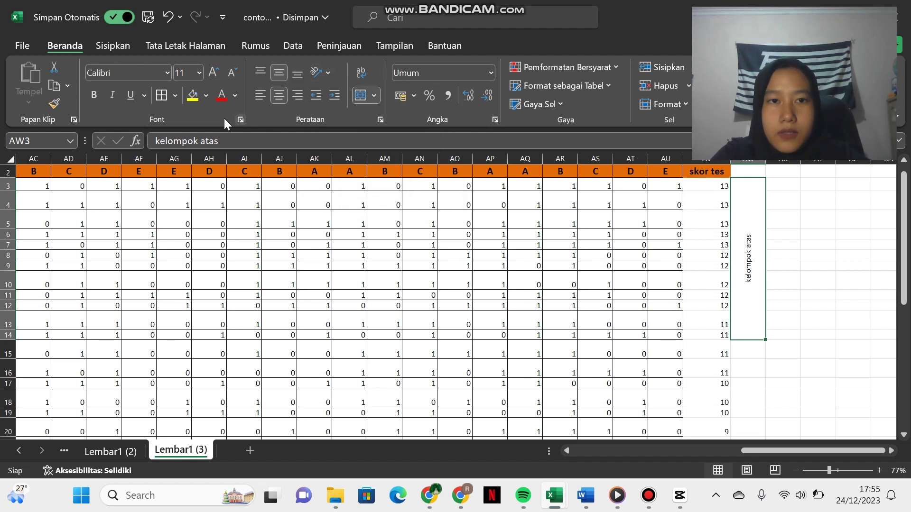
{"action": "left_click", "coordinate": [193, 95]}
{"action": "left_click", "coordinate": [654, 317]}
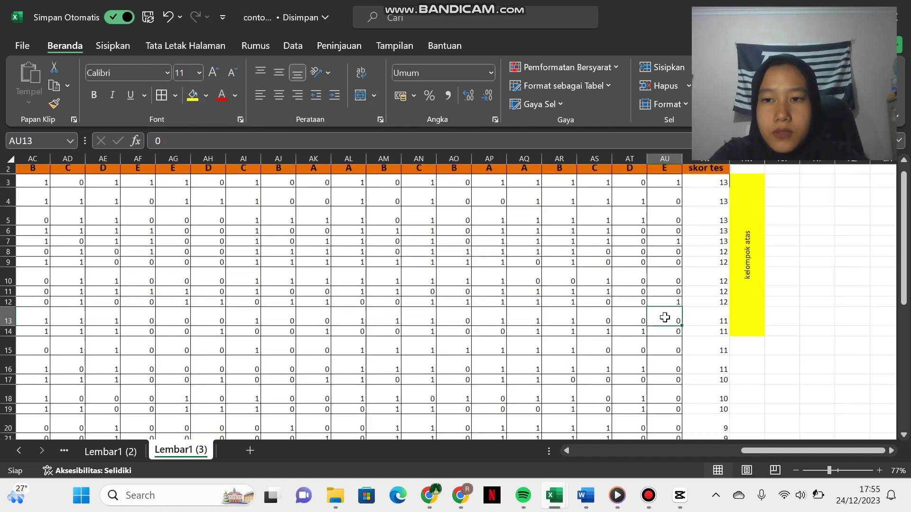
Merge and centre AW15:AW26 beside the lower-scoring students and enter the label "kelompok bawah"
{"action": "scroll", "coordinate": [664, 316], "scroll_direction": "down", "scroll_amount": 1}
{"action": "left_click_drag", "start_coordinate": [750, 338], "coordinate": [740, 412]}
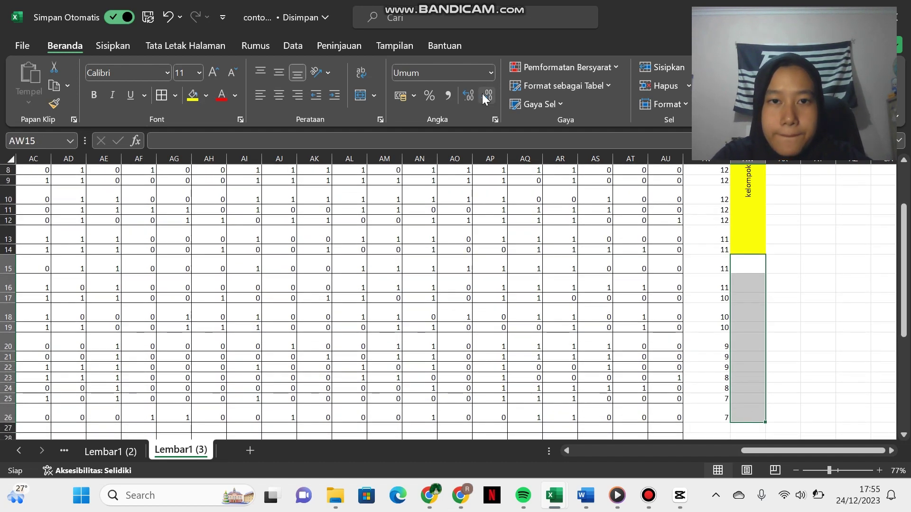
{"action": "left_click", "coordinate": [361, 95]}
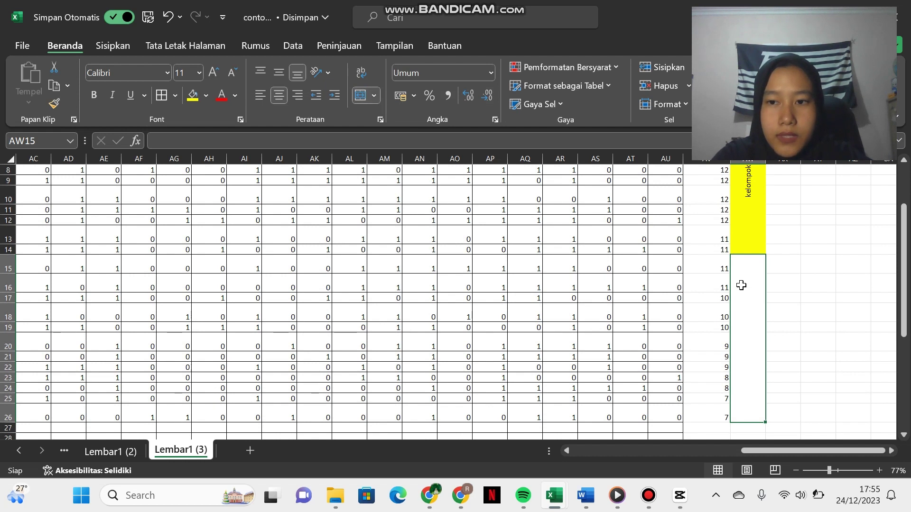
{"action": "type", "text": "ke"}
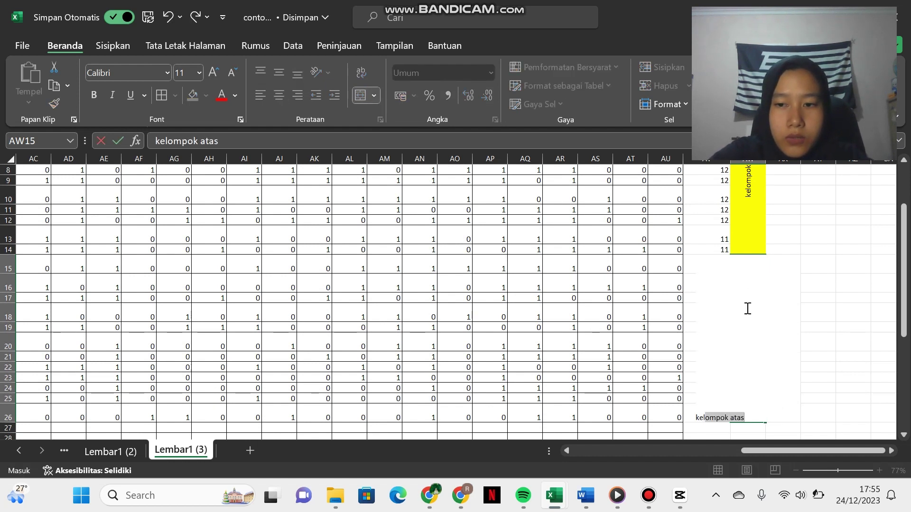
{"action": "type", "text": "lompok bawah"}
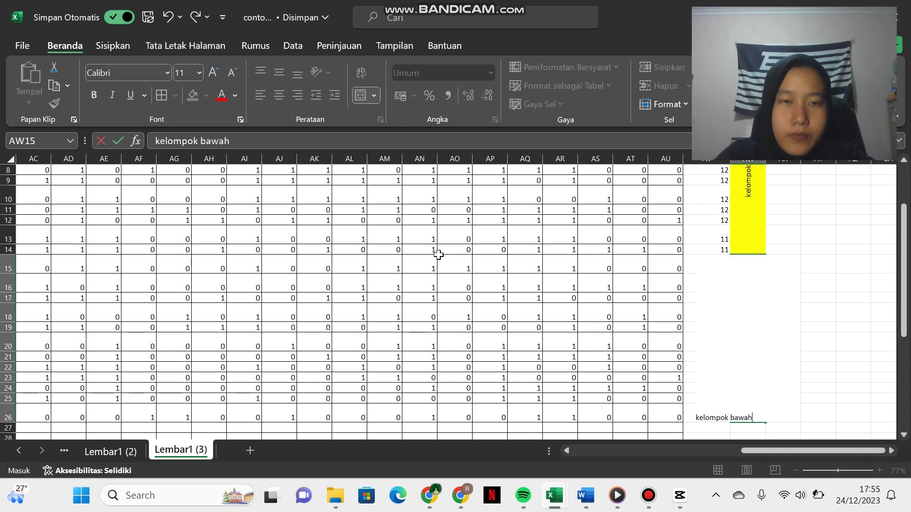
{"action": "left_click", "coordinate": [831, 401]}
{"action": "left_click", "coordinate": [746, 383]}
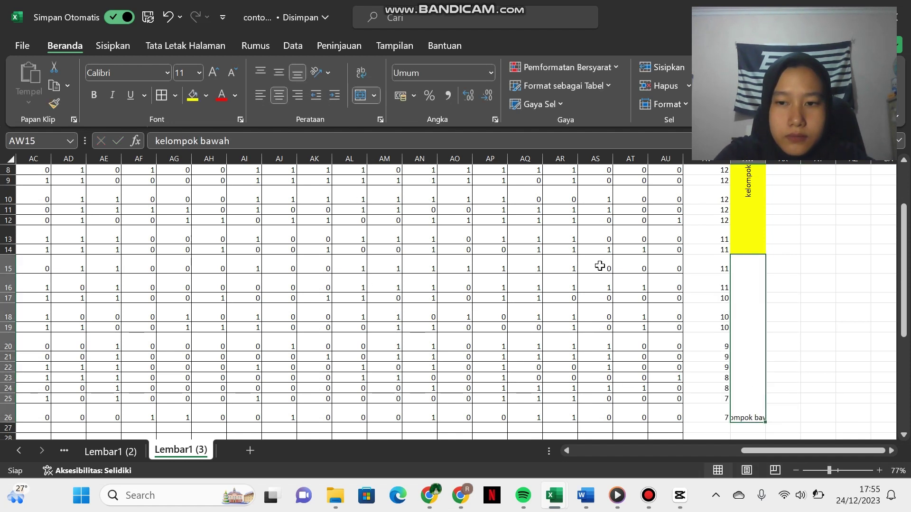
Rotate the kelompok bawah label's text upward, align it to the middle vertically, and fill the merged cell light gold
{"action": "left_click", "coordinate": [330, 74]}
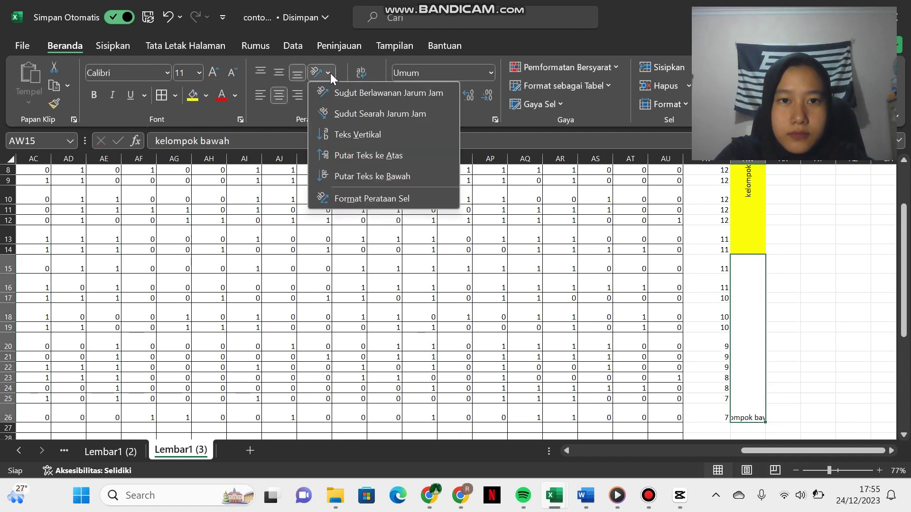
{"action": "left_click", "coordinate": [362, 148]}
{"action": "left_click", "coordinate": [281, 71]}
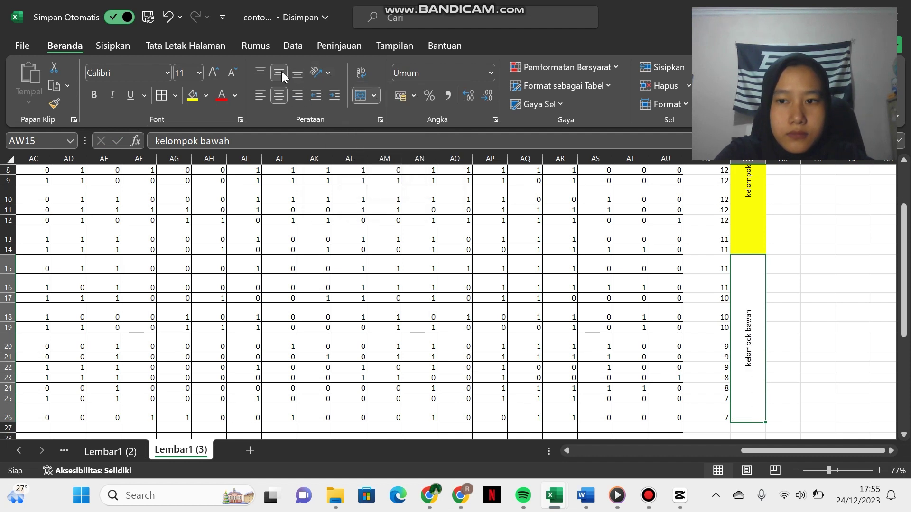
{"action": "left_click", "coordinate": [202, 96]}
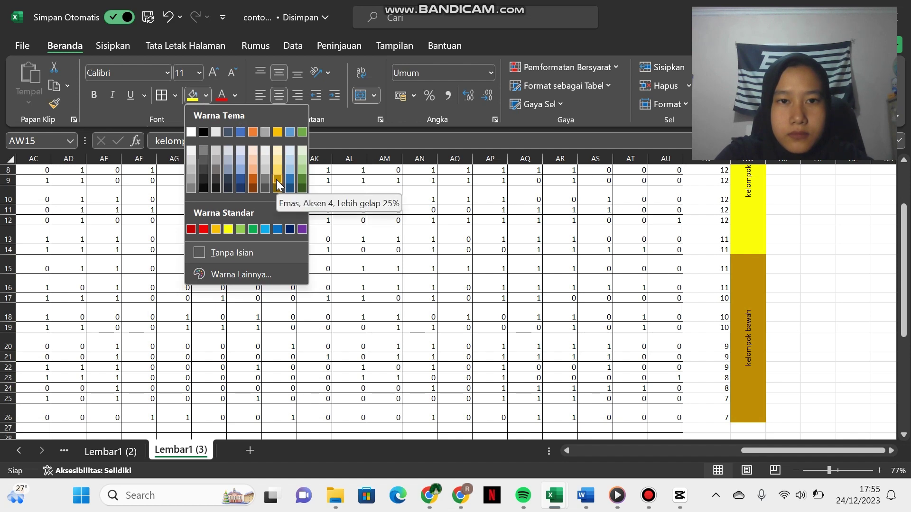
{"action": "left_click", "coordinate": [277, 163]}
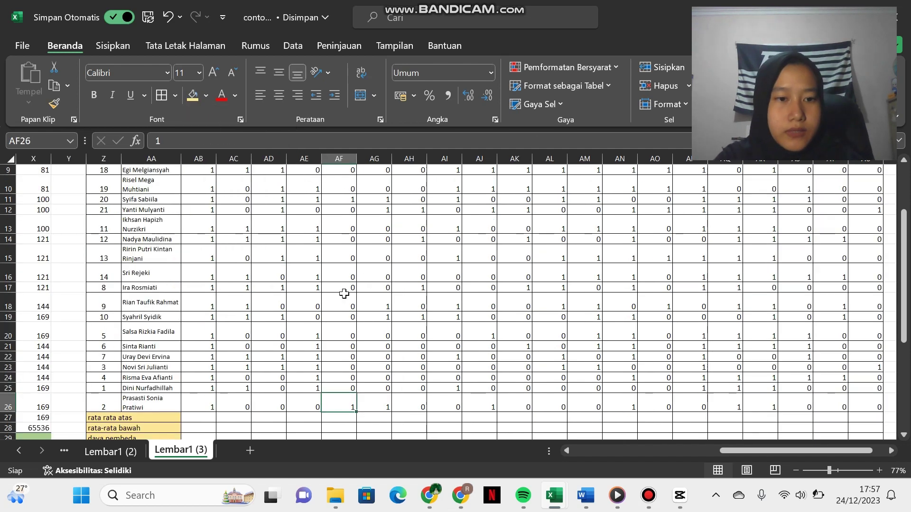
Calculate the rata rata atas of item 1 in AB27 with =AVERAGE(AB3:AB14)
{"action": "scroll", "coordinate": [344, 294], "scroll_direction": "down", "scroll_amount": 1}
{"action": "scroll", "coordinate": [344, 294], "scroll_direction": "down", "scroll_amount": 1}
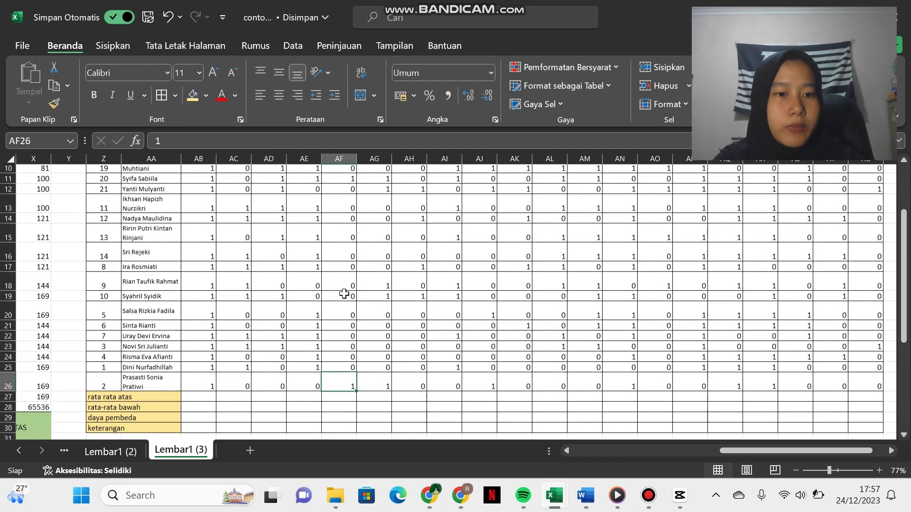
{"action": "left_click", "coordinate": [192, 389]}
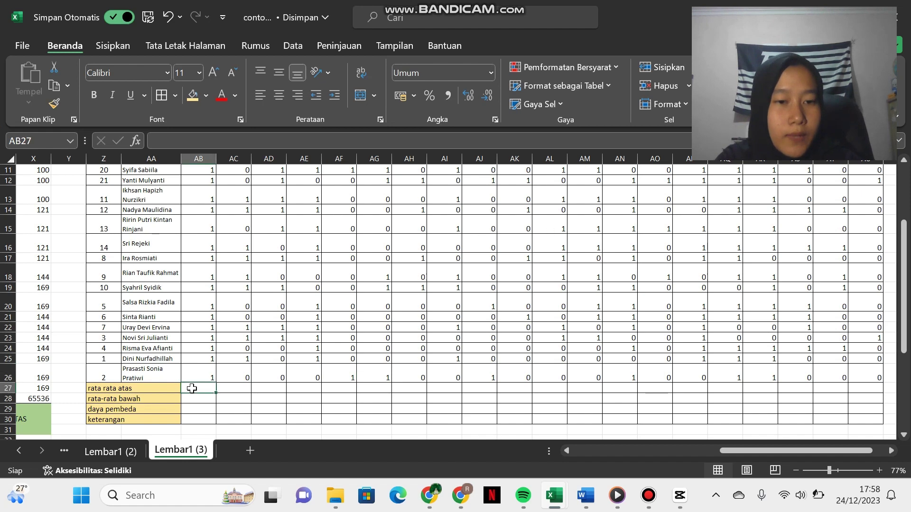
{"action": "type", "text": "=aver"}
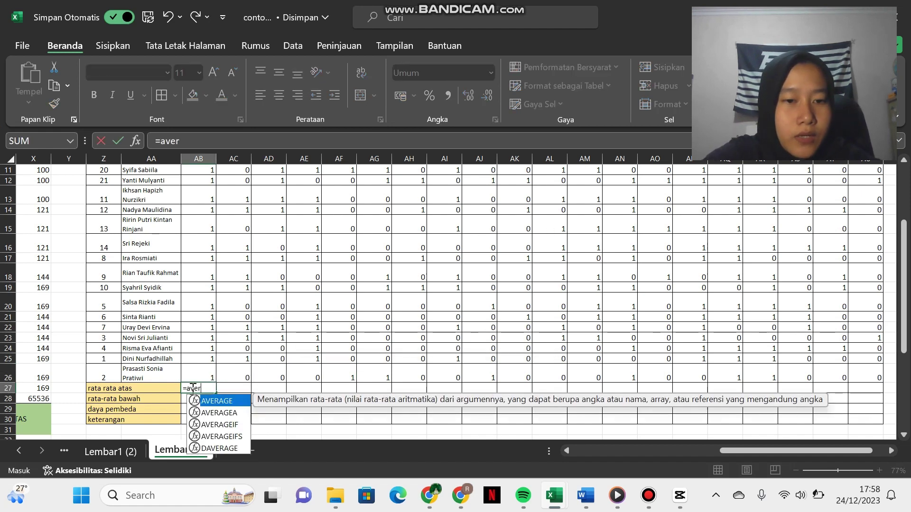
{"action": "key", "text": "Tab"}
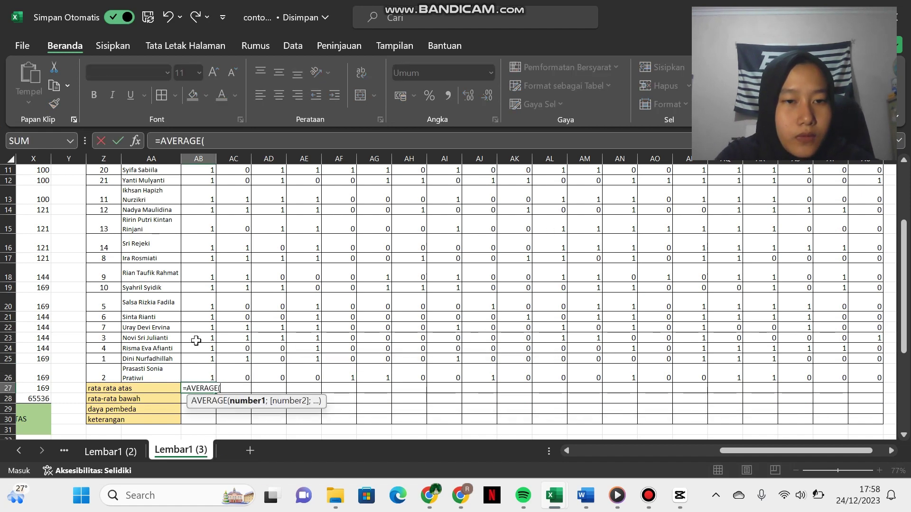
{"action": "scroll", "coordinate": [195, 341], "scroll_direction": "up", "scroll_amount": 3}
{"action": "scroll", "coordinate": [196, 341], "scroll_direction": "up", "scroll_amount": 2}
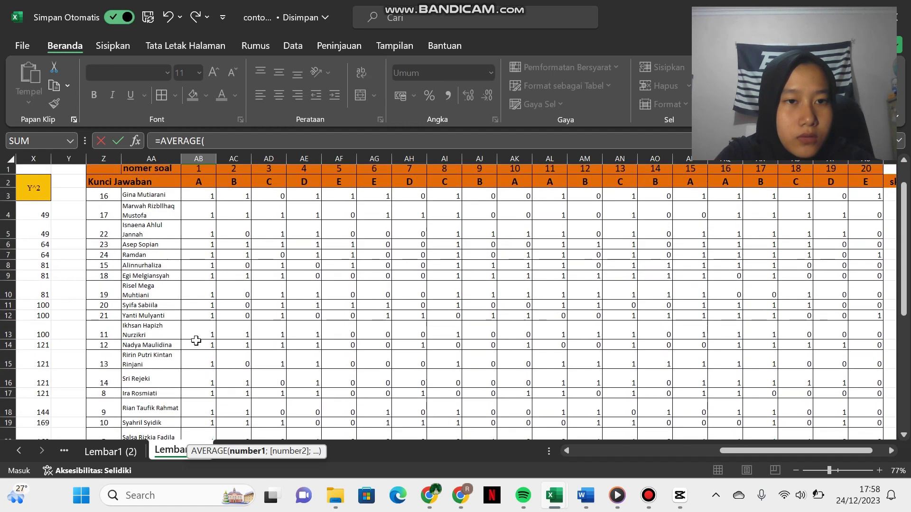
{"action": "left_click_drag", "start_coordinate": [192, 198], "coordinate": [196, 346]}
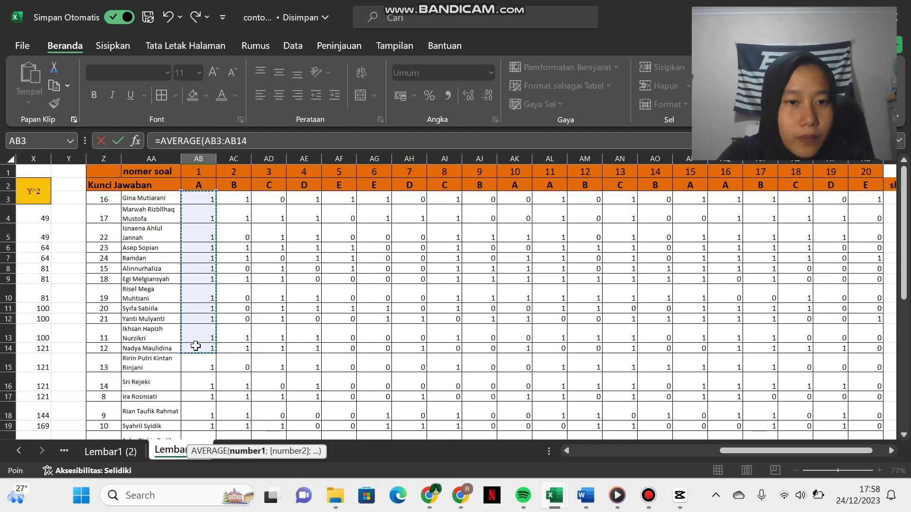
{"action": "type", "text": ")"}
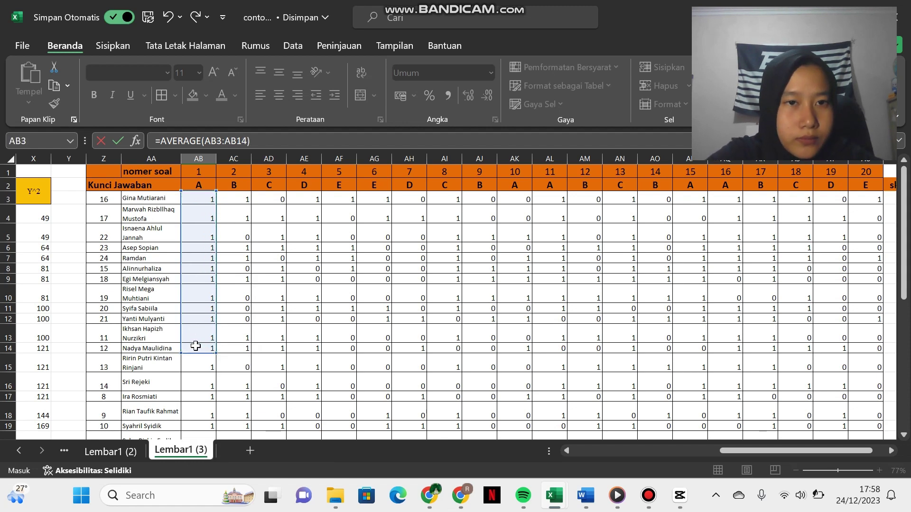
{"action": "key", "text": "Return"}
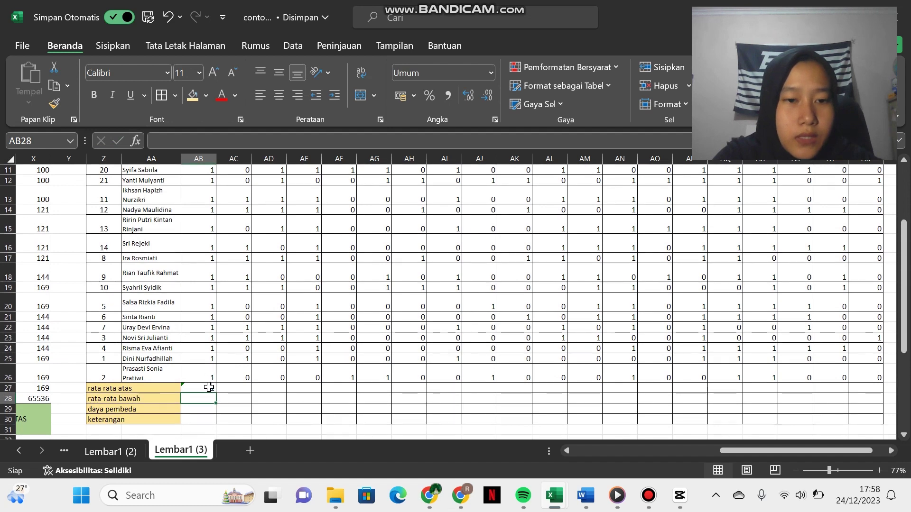
Fill the AB27 average formula across the rata rata atas row through AU27 and reduce the results to one decimal place
{"action": "left_click", "coordinate": [208, 387]}
{"action": "left_click_drag", "start_coordinate": [216, 392], "coordinate": [869, 391]}
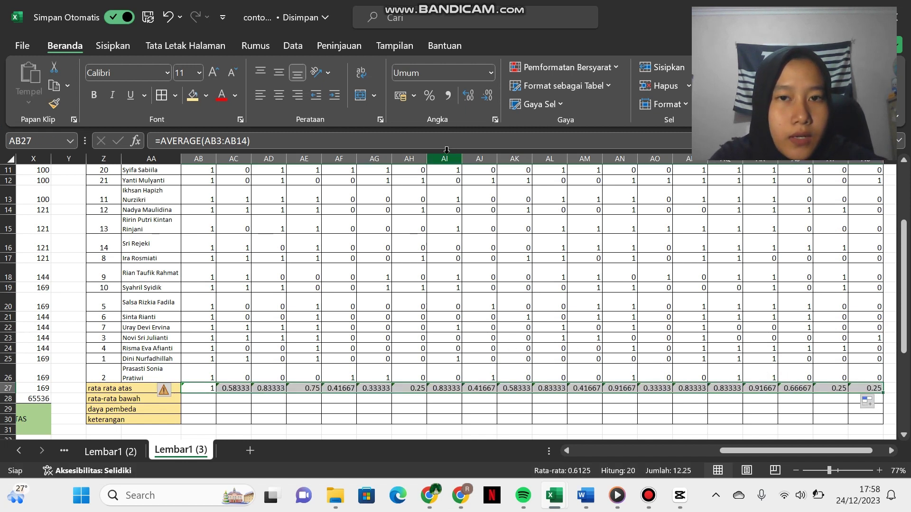
{"action": "left_click", "coordinate": [483, 99]}
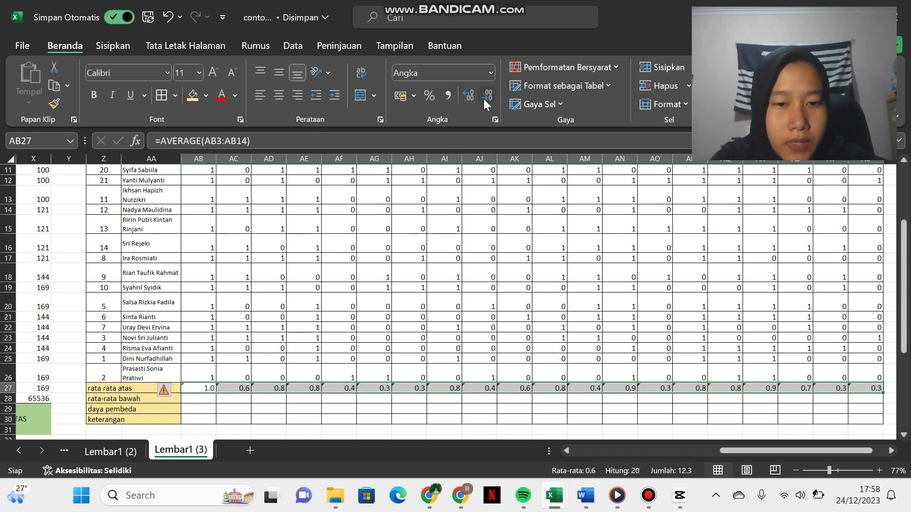
Display the rata rata atas results in AB27:AU27 with two decimal places
{"action": "left_click", "coordinate": [483, 98]}
{"action": "left_click", "coordinate": [470, 96]}
{"action": "left_click", "coordinate": [469, 96]}
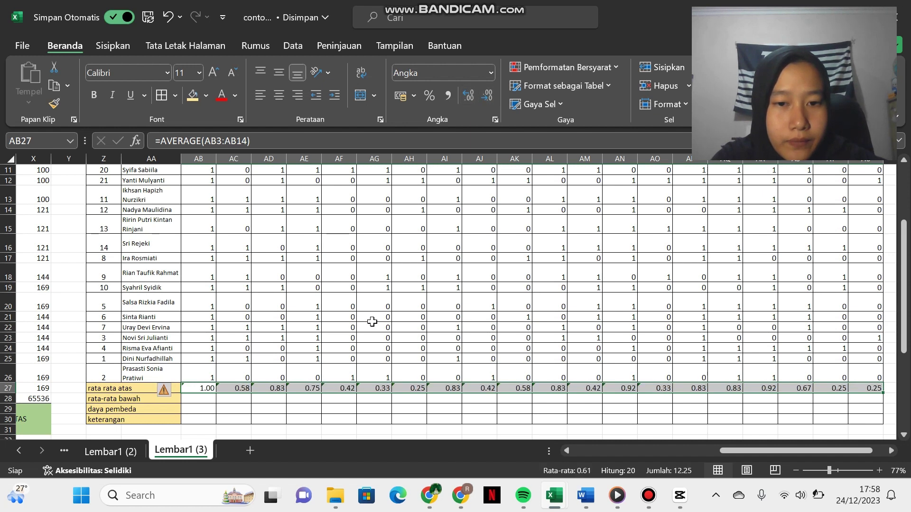
{"action": "left_click", "coordinate": [368, 327]}
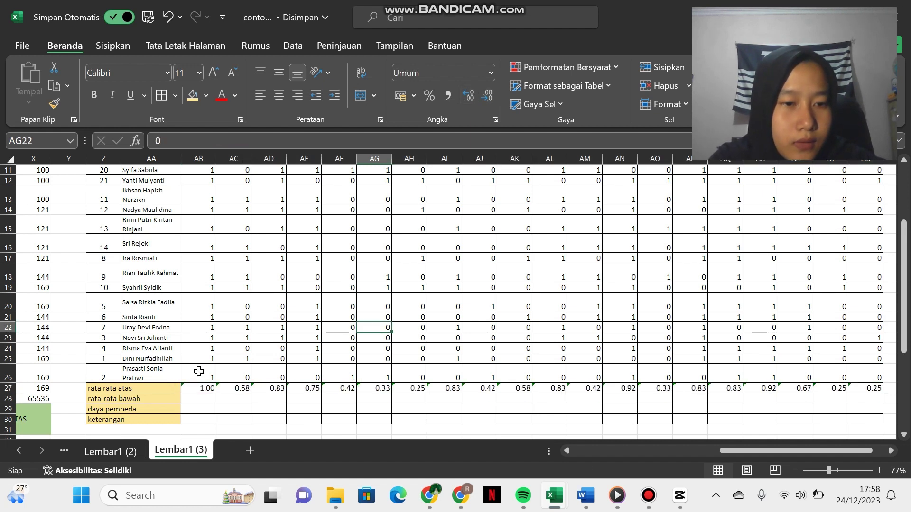
Calculate the rata-rata bawah of item 1 in AB28 with =AVERAGE(AB15:AB26)
{"action": "left_click", "coordinate": [208, 398]}
{"action": "type", "text": "=aver"}
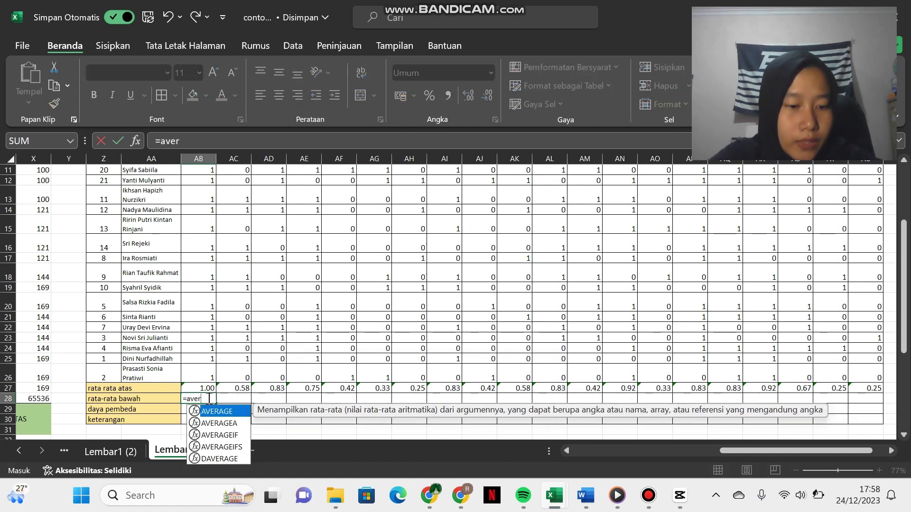
{"action": "key", "text": "Tab"}
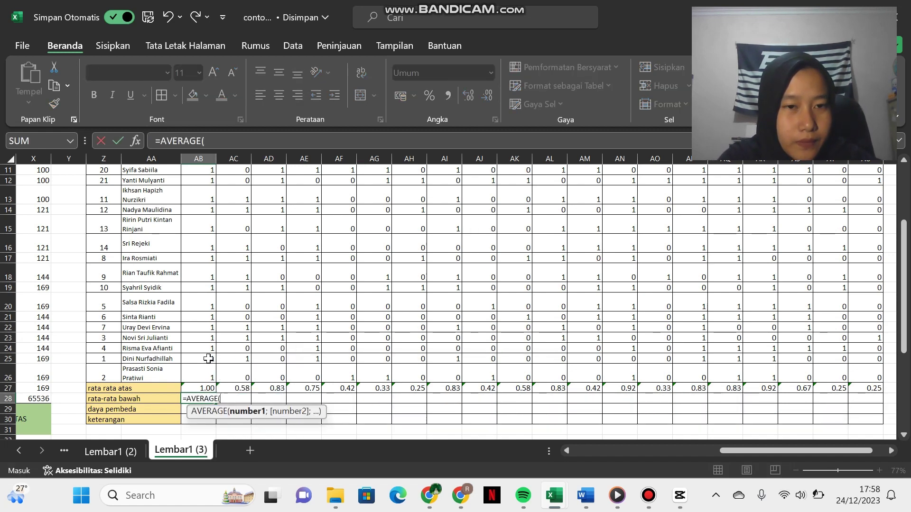
{"action": "left_click_drag", "start_coordinate": [195, 227], "coordinate": [203, 372]}
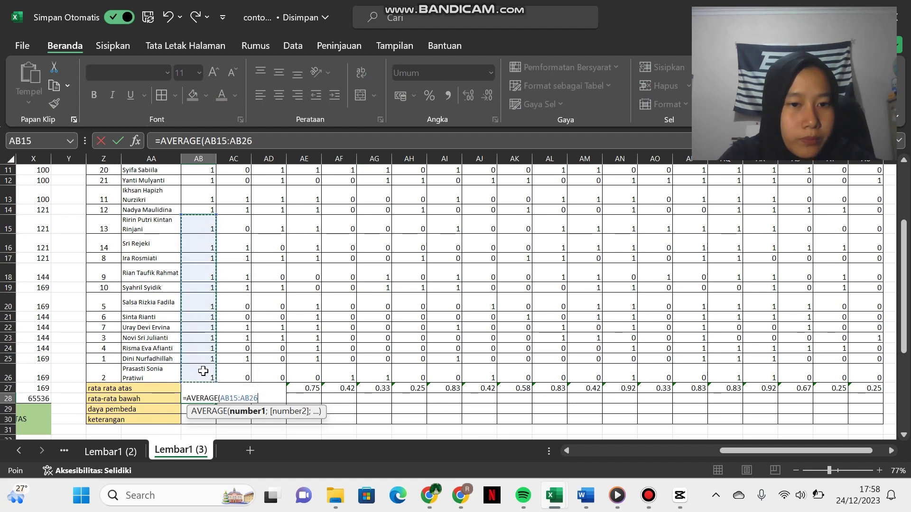
{"action": "type", "text": ")"}
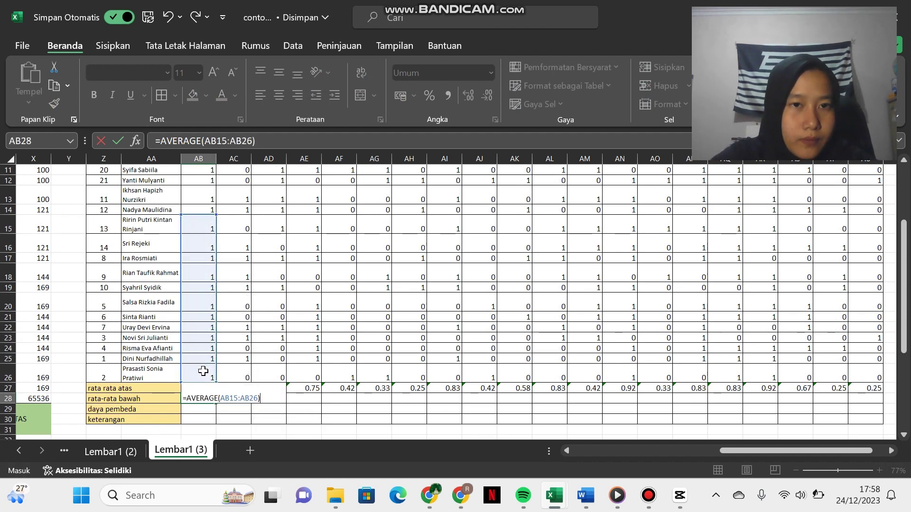
{"action": "key", "text": "Return"}
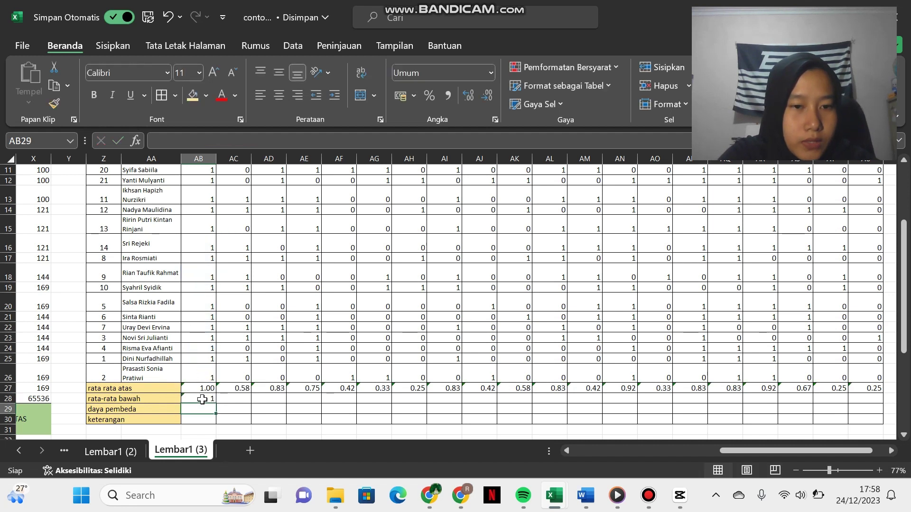
Fill the AB28 average formula across the rata-rata bawah row through AU28 and reduce the results to two decimal places
{"action": "left_click", "coordinate": [205, 400]}
{"action": "left_click_drag", "start_coordinate": [215, 403], "coordinate": [867, 419]}
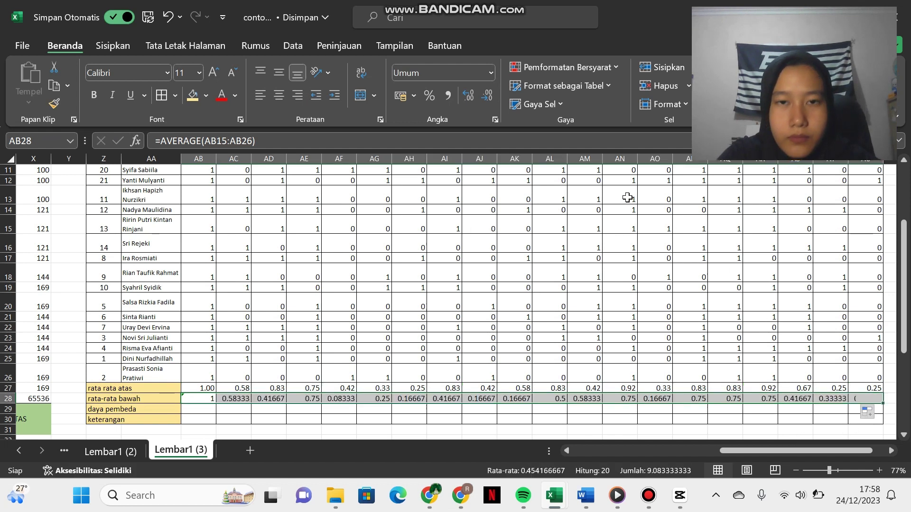
{"action": "left_click", "coordinate": [484, 92]}
{"action": "left_click", "coordinate": [483, 92]}
{"action": "left_click", "coordinate": [483, 92]}
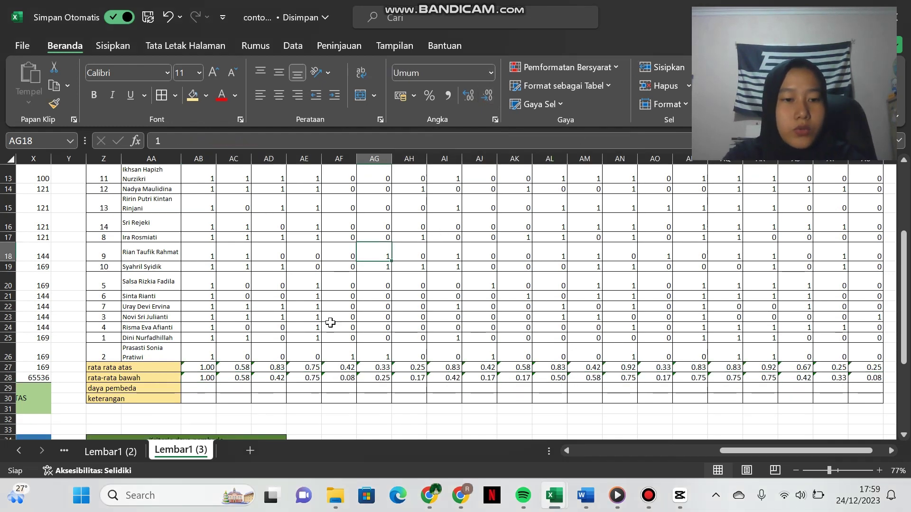
Calculate the daya pembeda of item 1 in AB29 with =(AB27-AB28)/1
{"action": "left_click", "coordinate": [205, 384]}
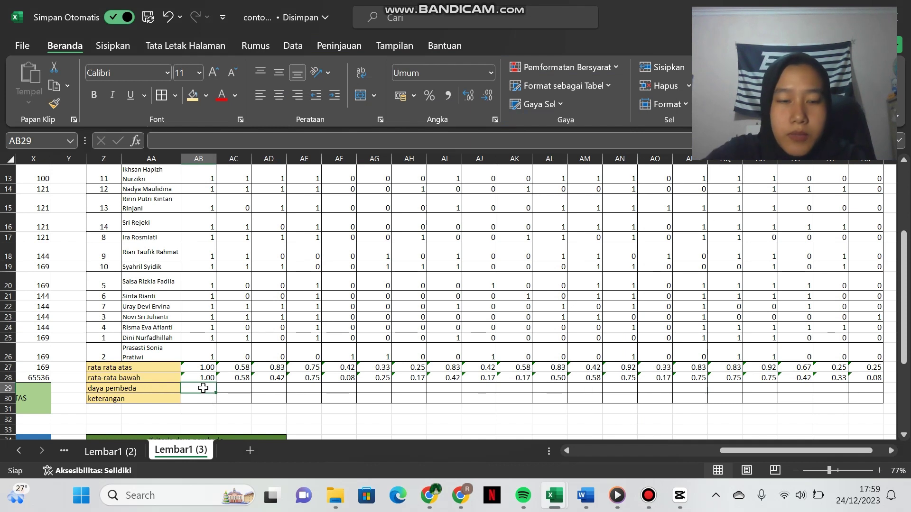
{"action": "type", "text": "=("}
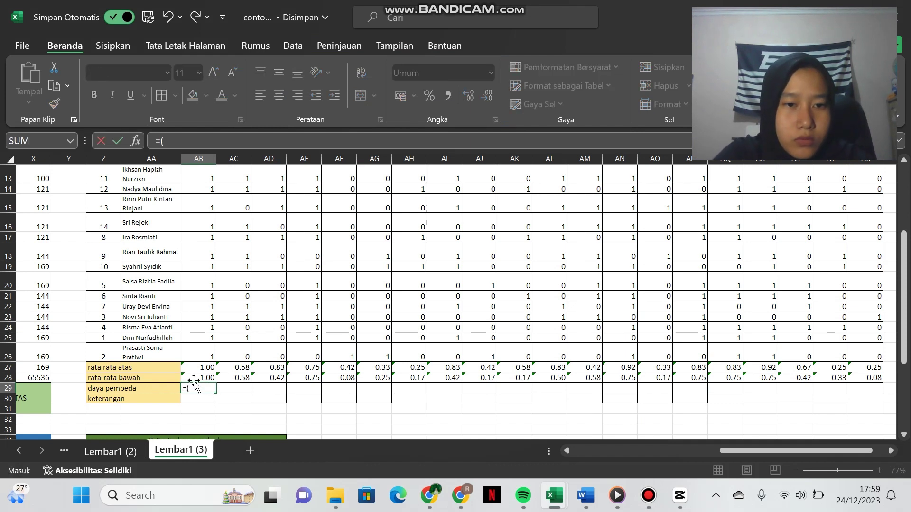
{"action": "left_click", "coordinate": [199, 368]}
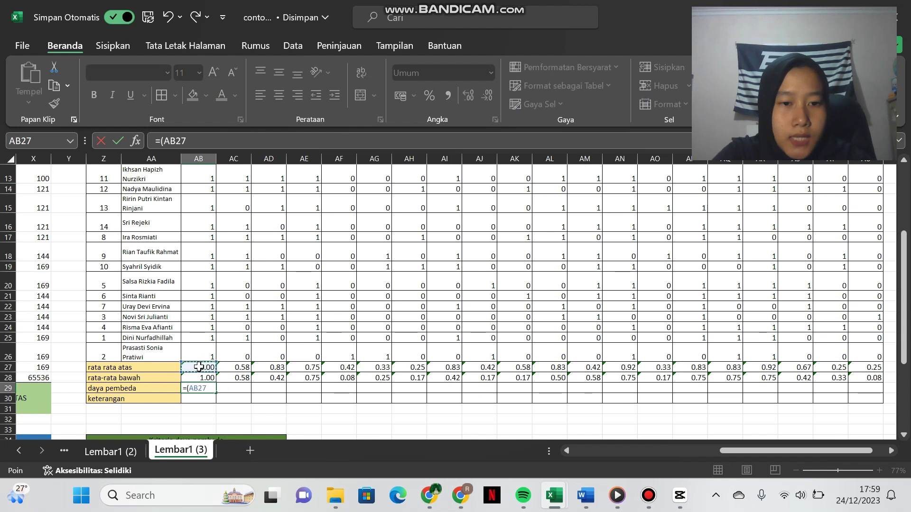
{"action": "type", "text": "-"}
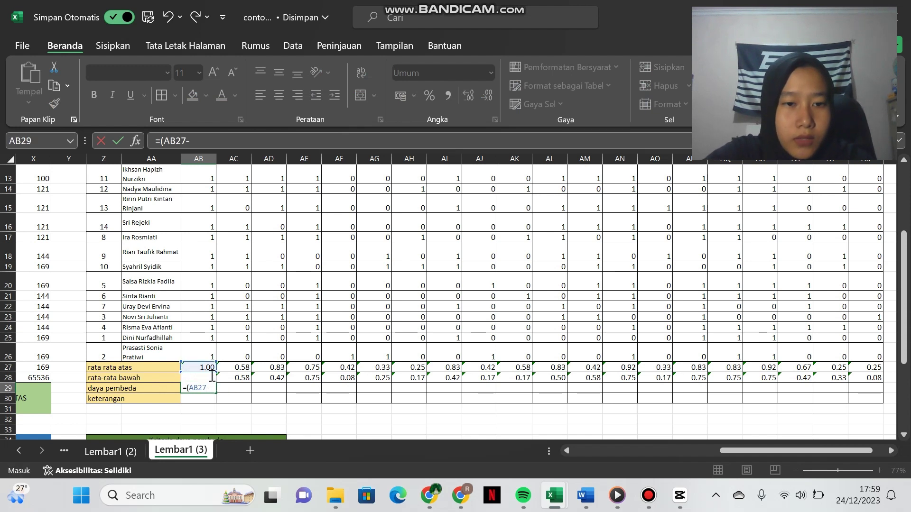
{"action": "key", "text": "Return"}
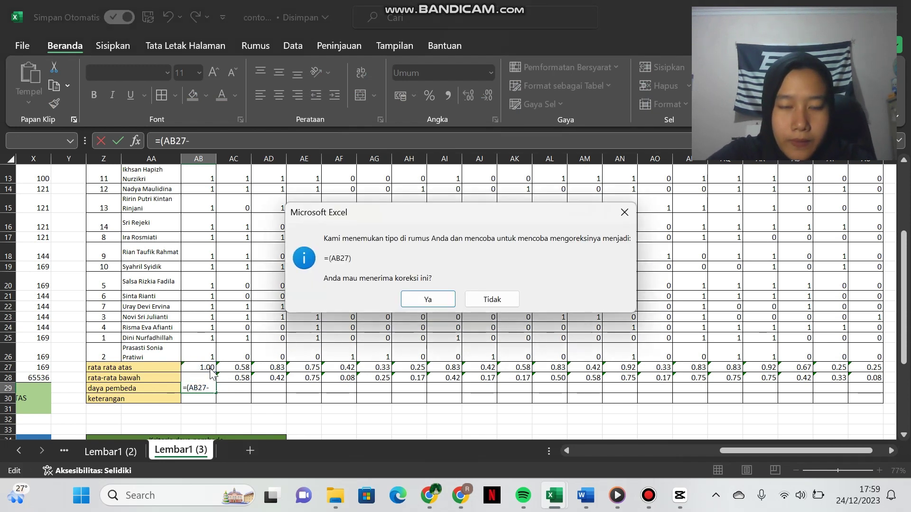
{"action": "left_click", "coordinate": [474, 306]}
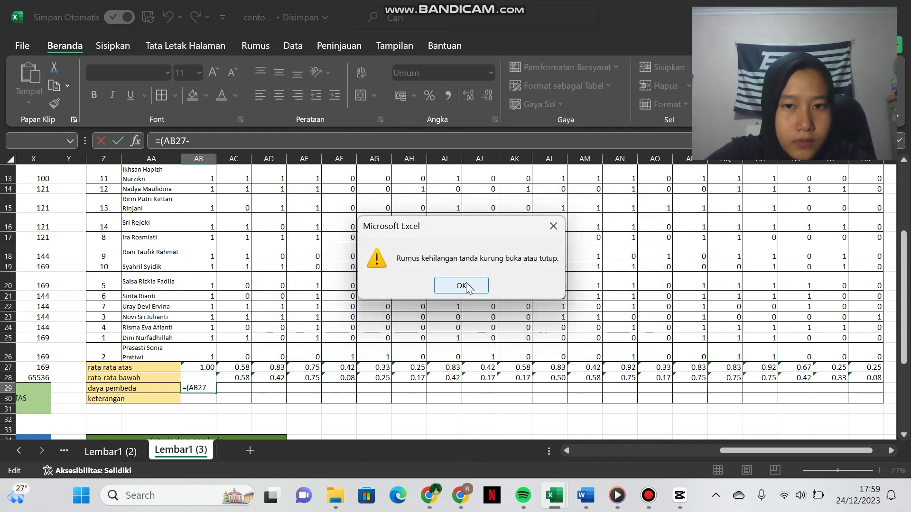
{"action": "left_click", "coordinate": [463, 289]}
{"action": "left_click", "coordinate": [213, 388]}
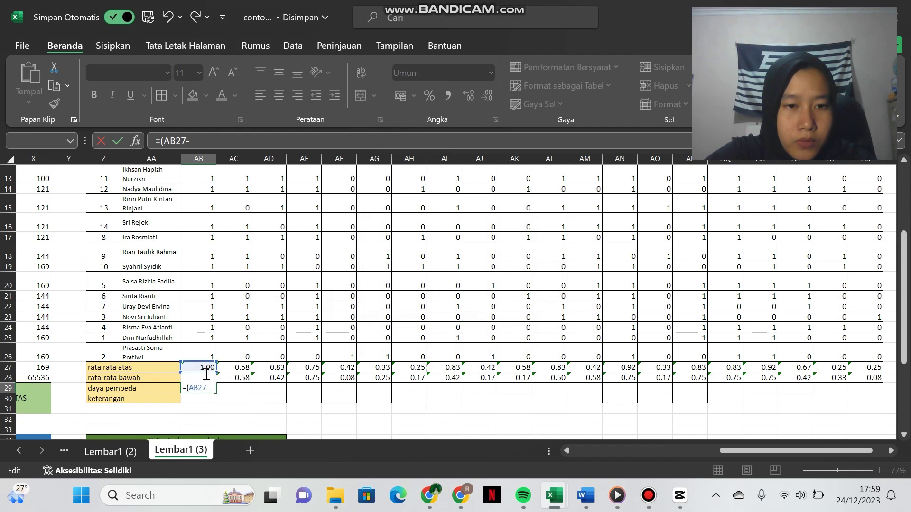
{"action": "left_click", "coordinate": [208, 398]}
{"action": "key", "text": "Up"}
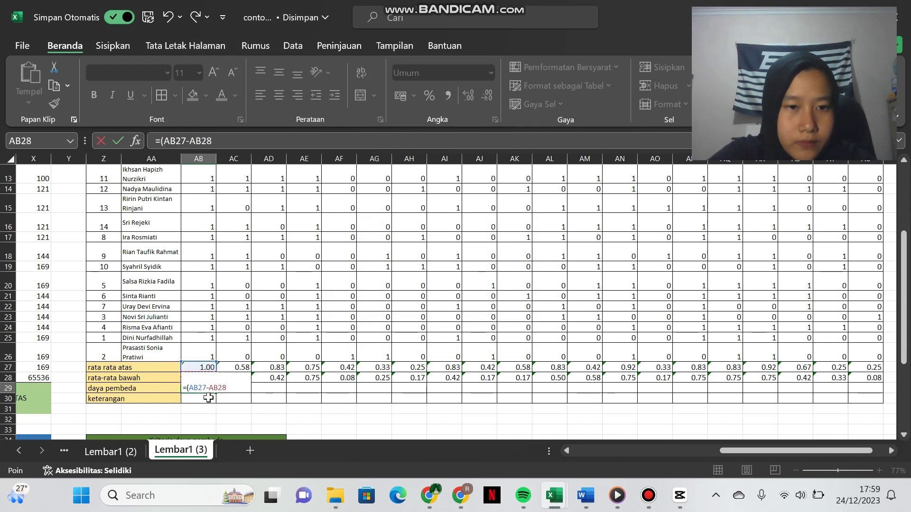
{"action": "type", "text": ")"}
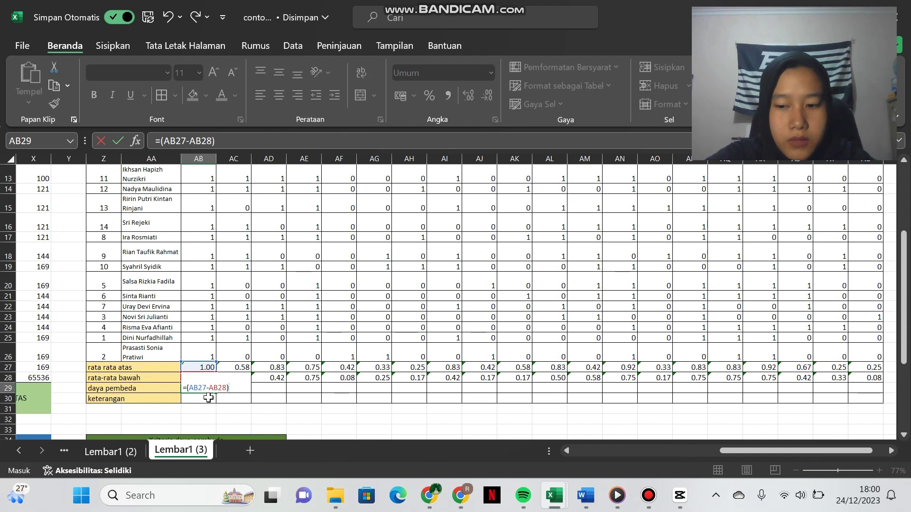
{"action": "type", "text": "/1"}
{"action": "key", "text": "Return"}
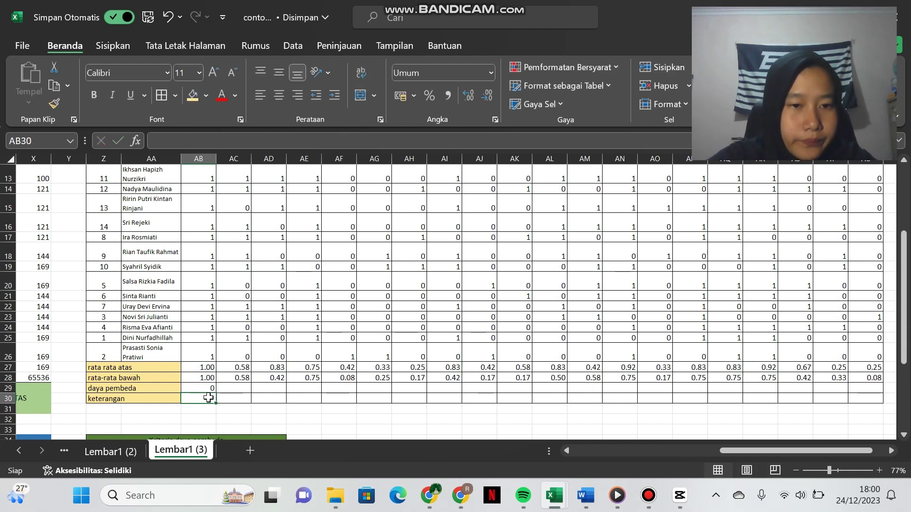
Fill the AB29 formula across the daya pembeda row through AU29 and reduce the results to two decimal places
{"action": "left_click", "coordinate": [209, 388]}
{"action": "left_click_drag", "start_coordinate": [218, 394], "coordinate": [870, 402]}
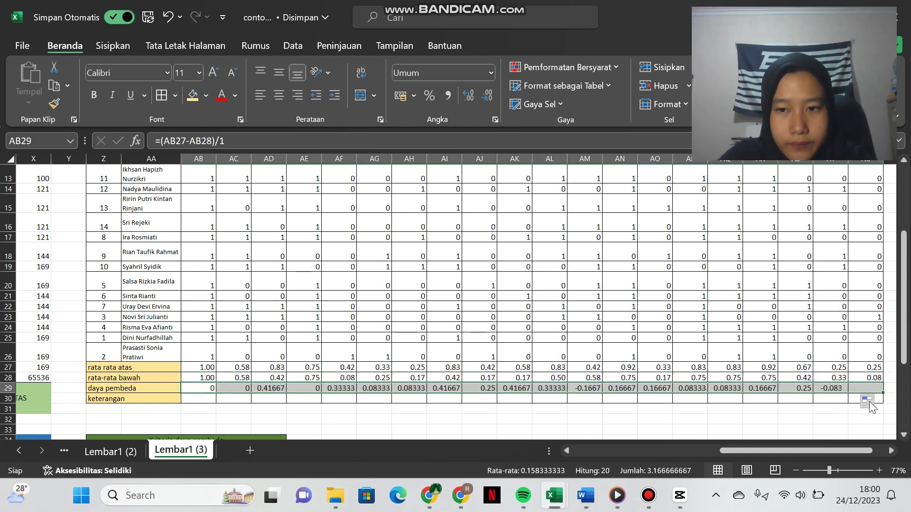
{"action": "left_click", "coordinate": [491, 97]}
{"action": "left_click", "coordinate": [490, 96]}
{"action": "left_click", "coordinate": [489, 96]}
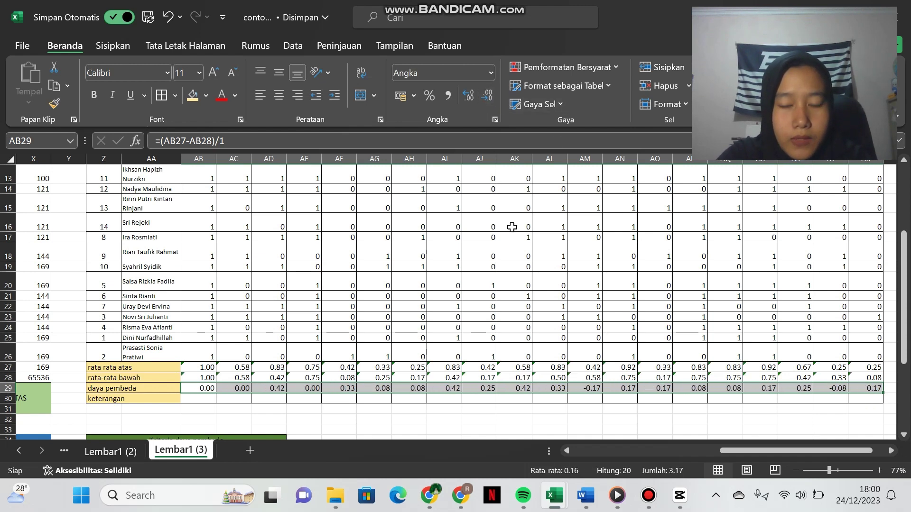
Compare the first items' daya pembeda values with the ranges in the Kriteria daya pembeda table
{"action": "scroll", "coordinate": [509, 222], "scroll_direction": "down", "scroll_amount": 1}
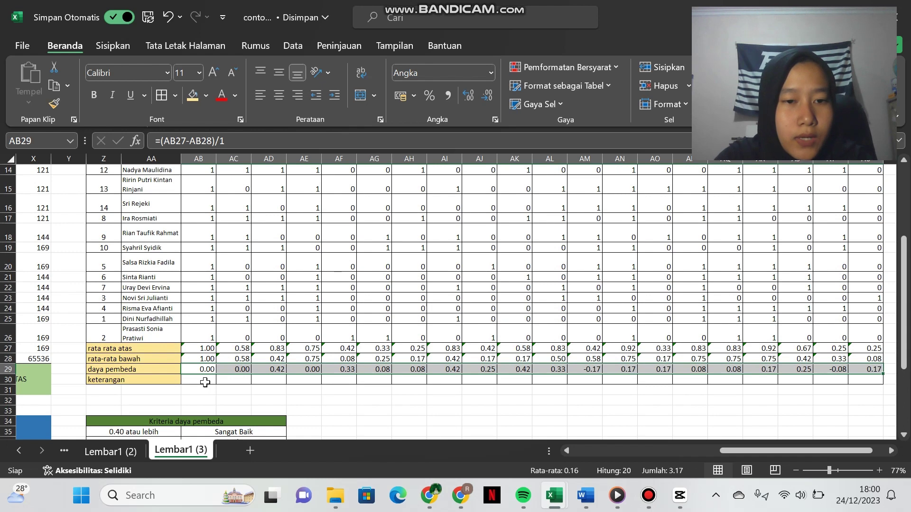
{"action": "left_click", "coordinate": [205, 383]}
{"action": "right_click", "coordinate": [205, 383]}
{"action": "left_click", "coordinate": [401, 380]}
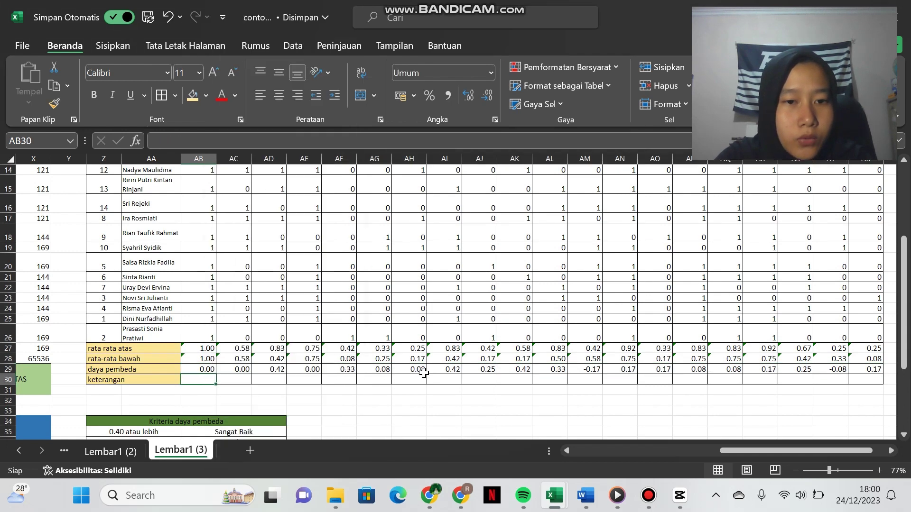
{"action": "left_click", "coordinate": [244, 369]}
{"action": "left_click", "coordinate": [278, 370]}
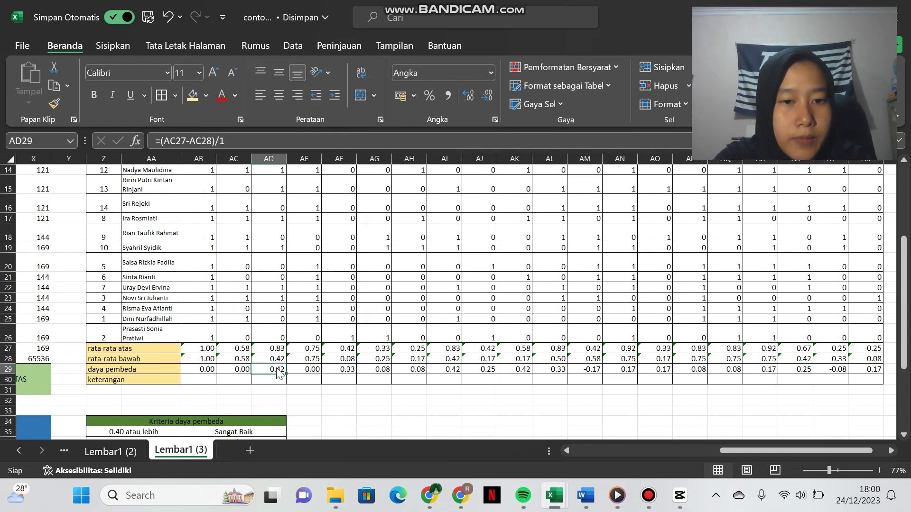
{"action": "right_click", "coordinate": [279, 374]}
{"action": "left_click", "coordinate": [212, 362]}
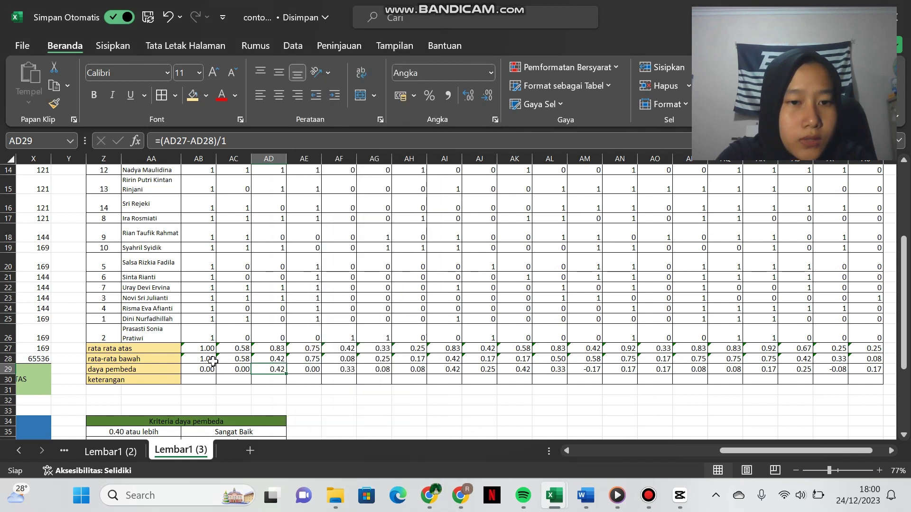
{"action": "scroll", "coordinate": [212, 362], "scroll_direction": "down", "scroll_amount": 1}
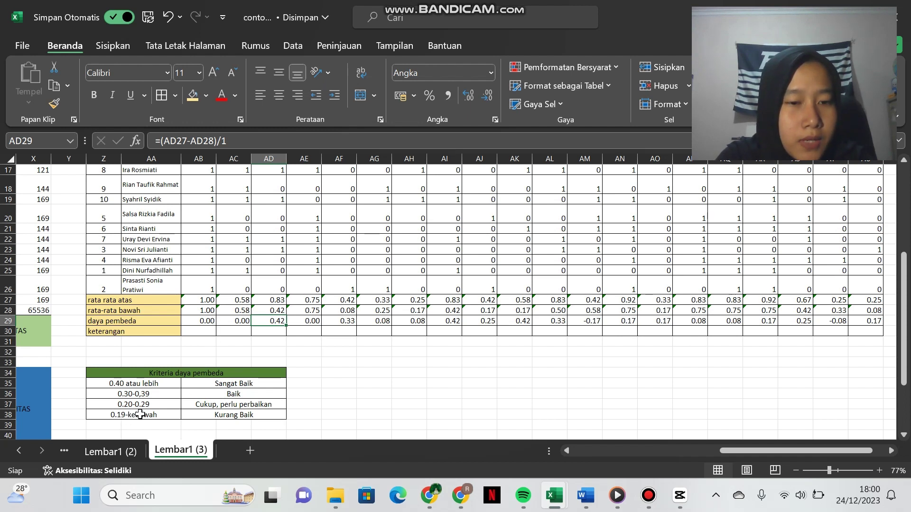
Enter "kurang baik" as the keterangan of the first two items in AB30 and AC30
{"action": "left_click", "coordinate": [199, 331]}
{"action": "type", "text": "ku"}
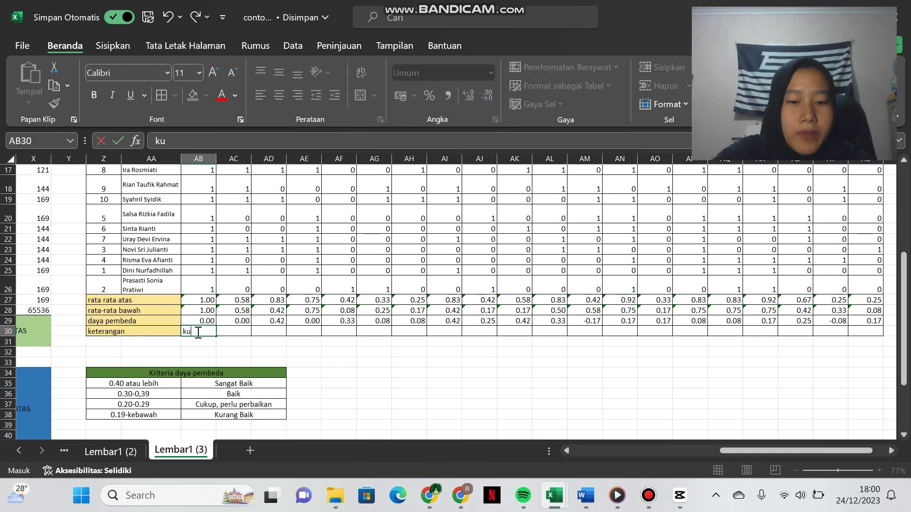
{"action": "type", "text": "rang baik"}
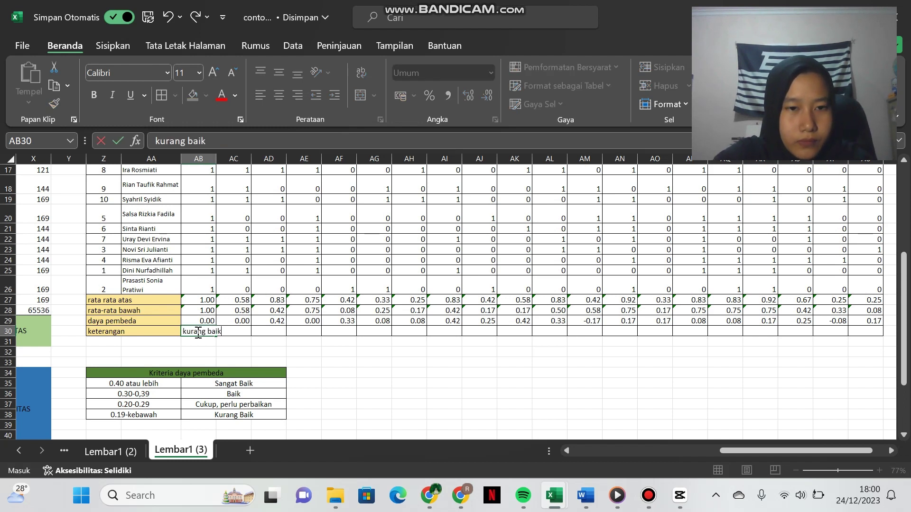
{"action": "key", "text": "Tab"}
{"action": "type", "text": "kurang ba"}
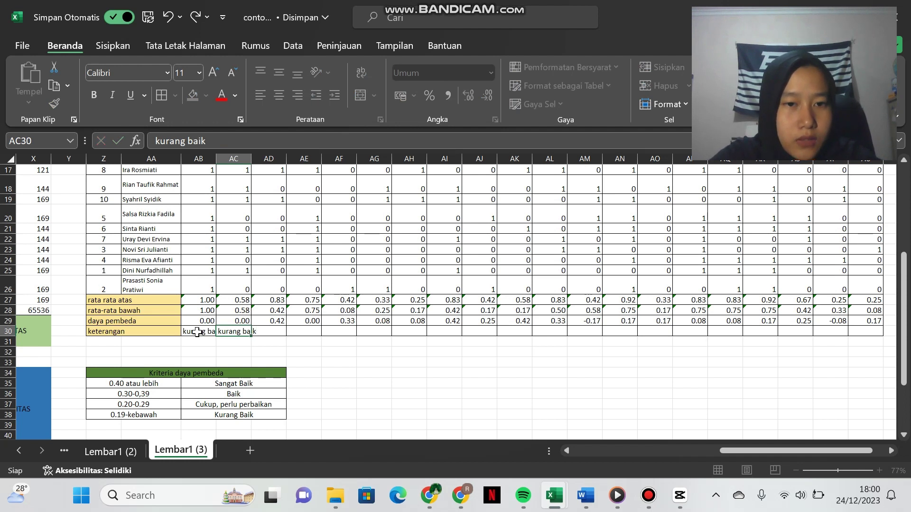
{"action": "key", "text": "Tab"}
Enter "sangat baik" as the keterangan of the third item in AD30
{"action": "type", "text": "k"}
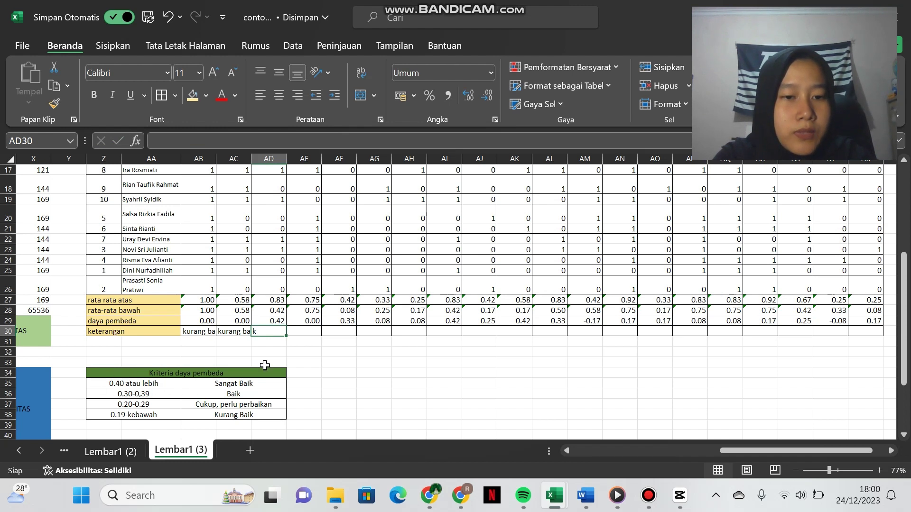
{"action": "type", "text": "sangat"}
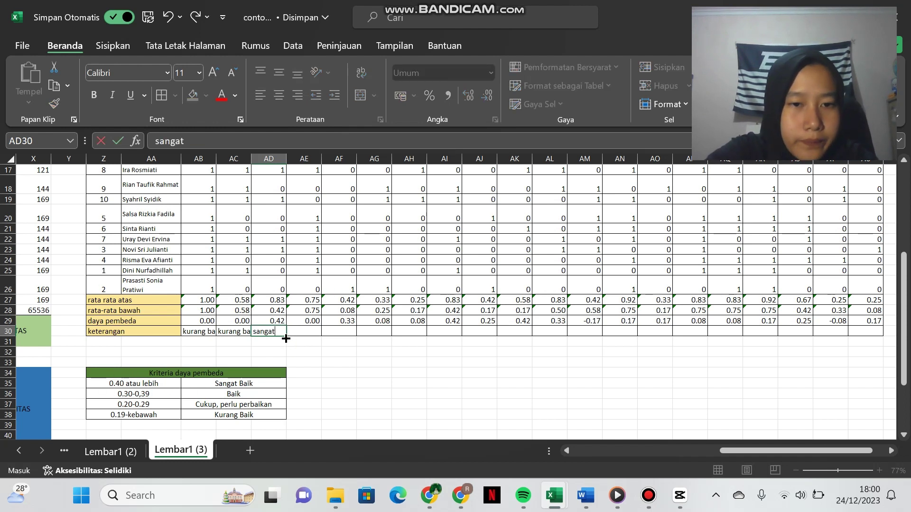
{"action": "type", "text": " baik"}
{"action": "key", "text": "Tab"}
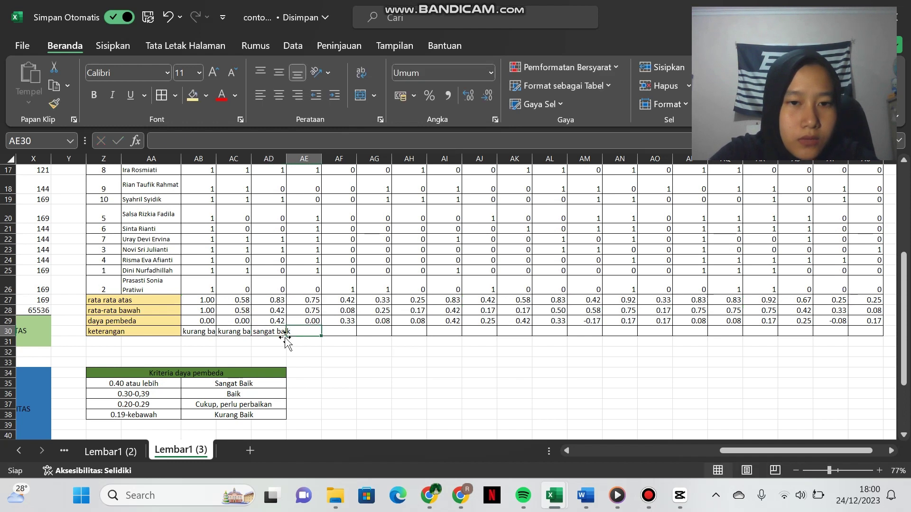
Enter the keterangan "kurang baik" in AE30 and "baik" in AF30
{"action": "type", "text": "kurang ba"}
{"action": "key", "text": "Tab"}
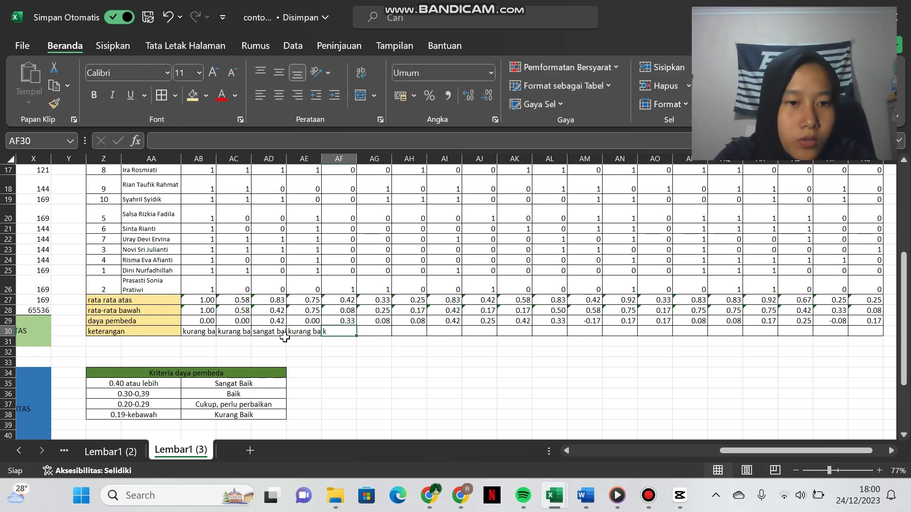
{"action": "type", "text": "k"}
{"action": "key", "text": "BackSpace"}
{"action": "type", "text": "baik"}
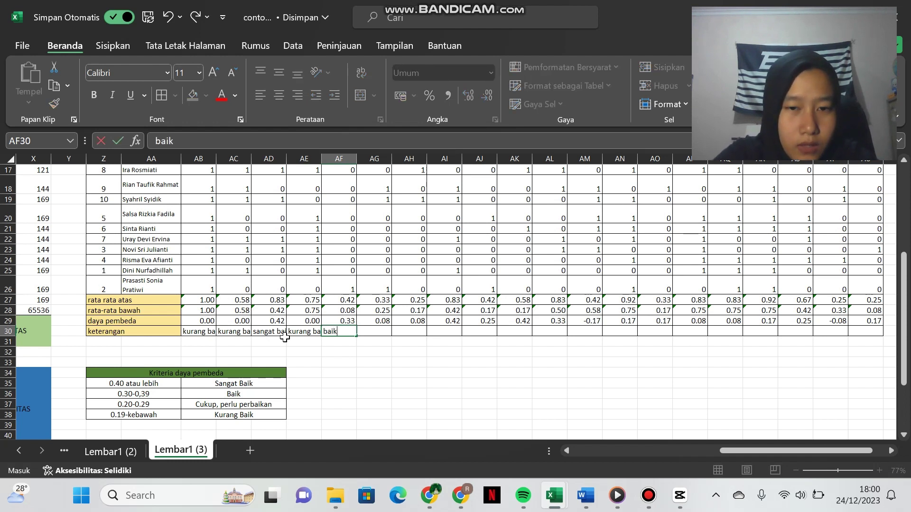
{"action": "key", "text": "Tab"}
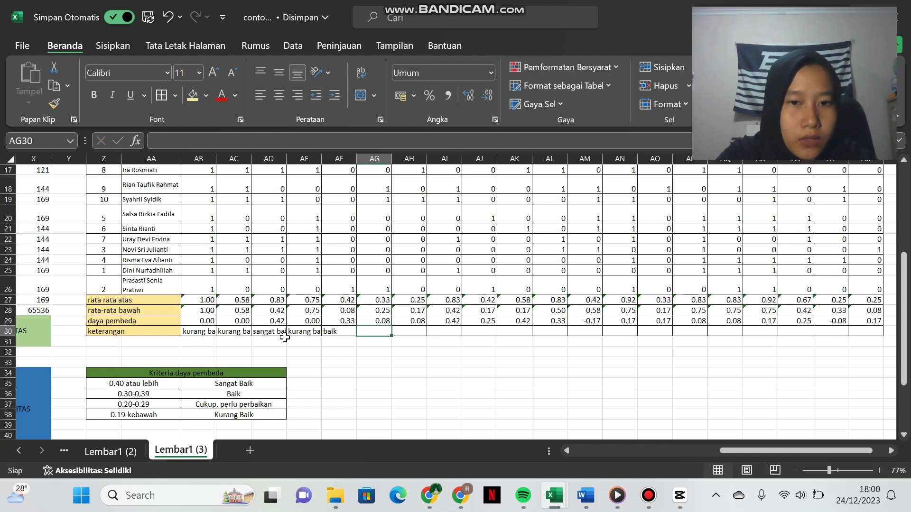
Enter "kurang baik" as the keterangan in AG30 and AH30
{"action": "type", "text": "kurang baik"}
{"action": "key", "text": "Tab"}
{"action": "type", "text": "kurang "}
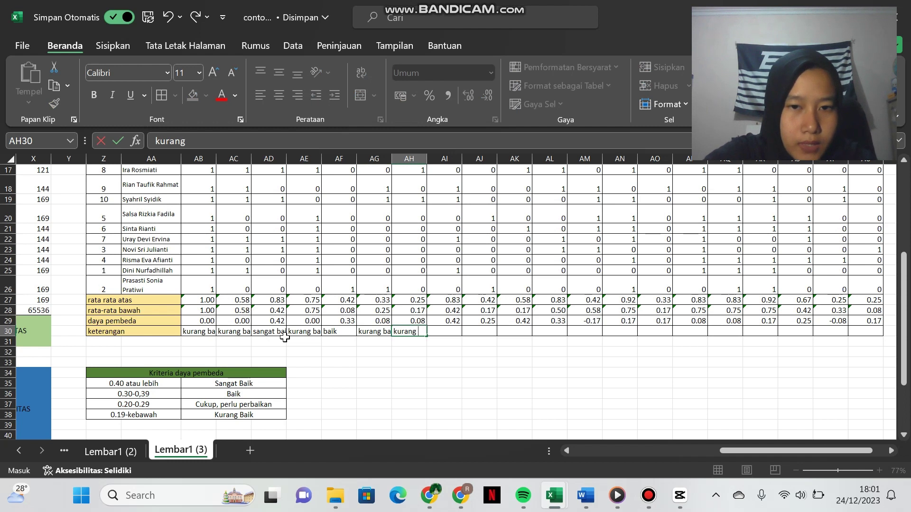
{"action": "type", "text": "baik"}
{"action": "key", "text": "Tab"}
Enter the keterangan "sangat baik" in AI30 and "cukup" in AJ30
{"action": "type", "text": "k"}
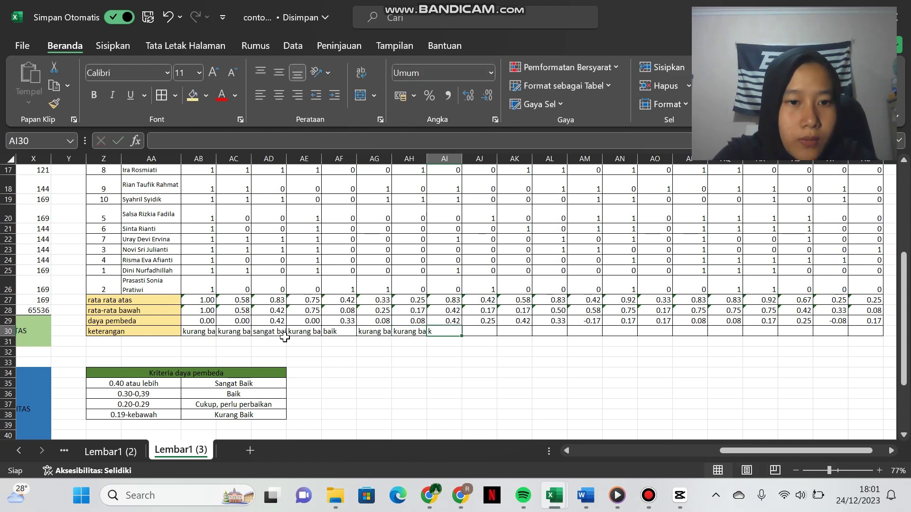
{"action": "key", "text": "BackSpace"}
{"action": "type", "text": "san"}
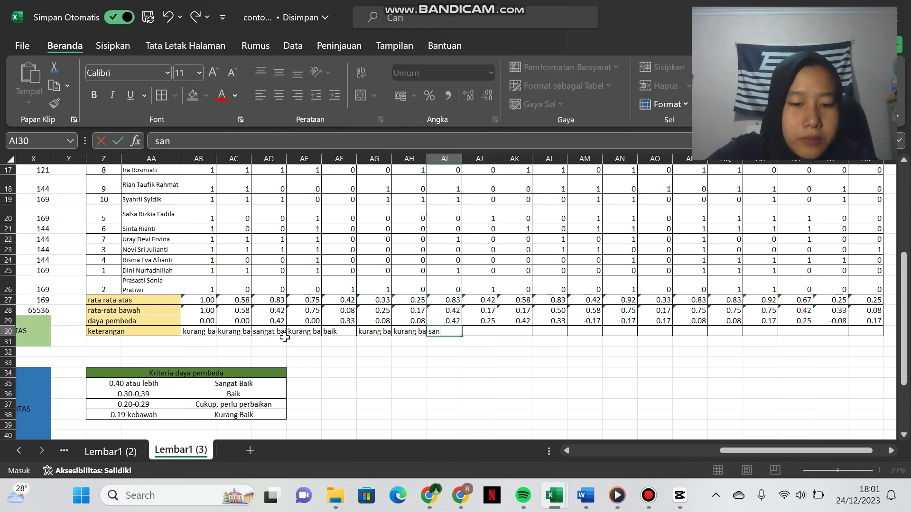
{"action": "type", "text": "gat baik"}
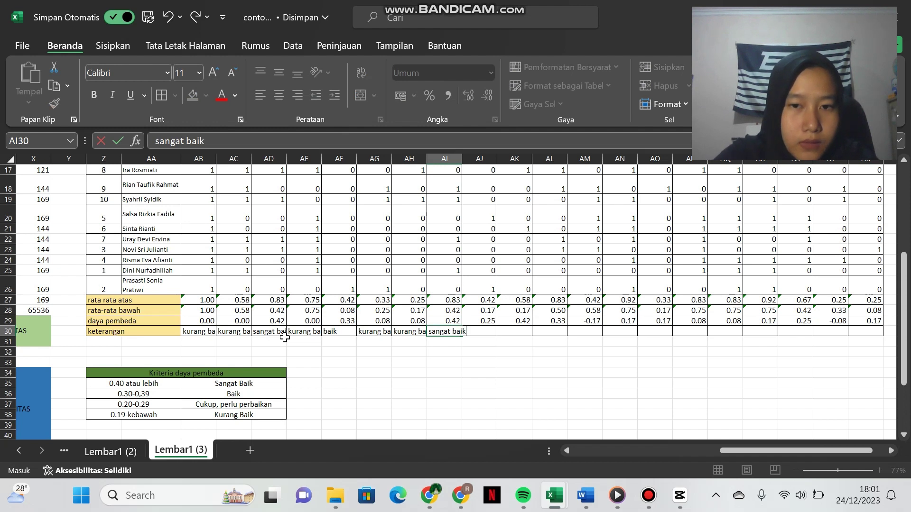
{"action": "key", "text": "Tab"}
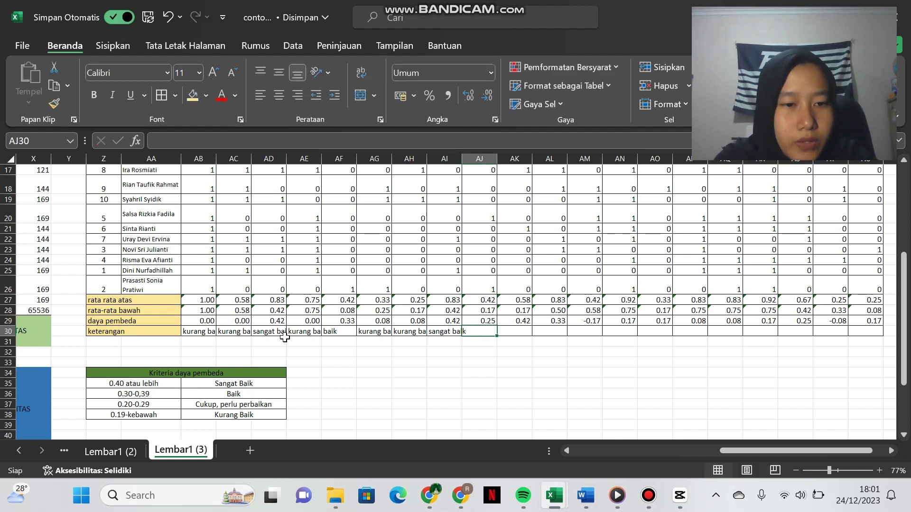
{"action": "type", "text": "cukup"}
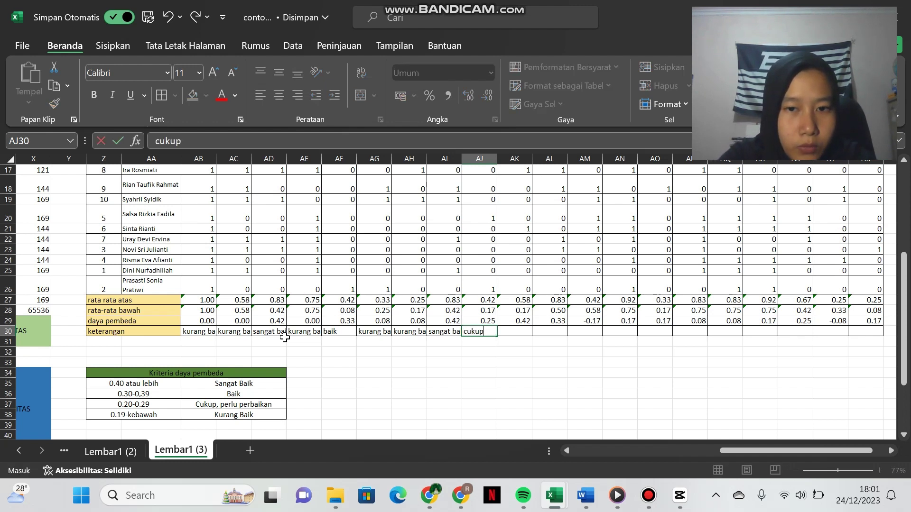
{"action": "key", "text": "Tab"}
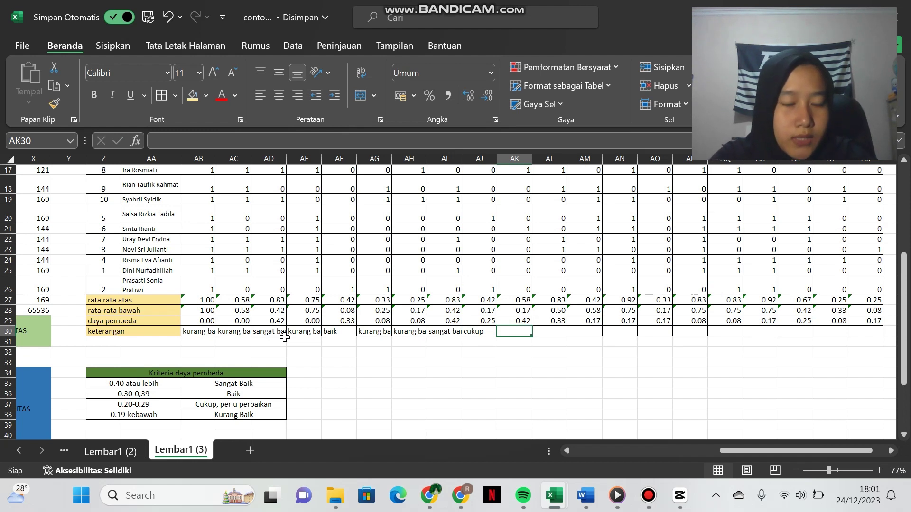
Enter the keterangan "sangat baik" in AK30 and "baik" in AL30
{"action": "type", "text": "sangat baik"}
{"action": "key", "text": "Tab"}
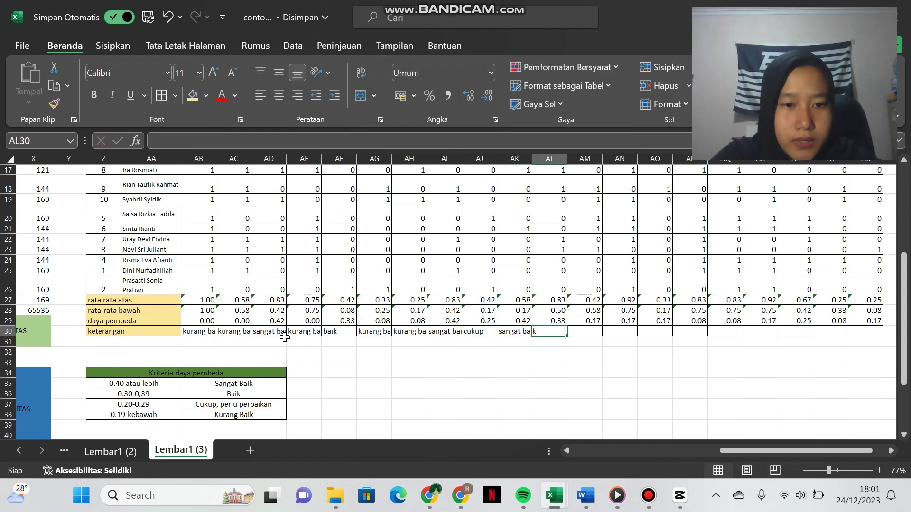
{"action": "type", "text": "baik"}
{"action": "key", "text": "Tab"}
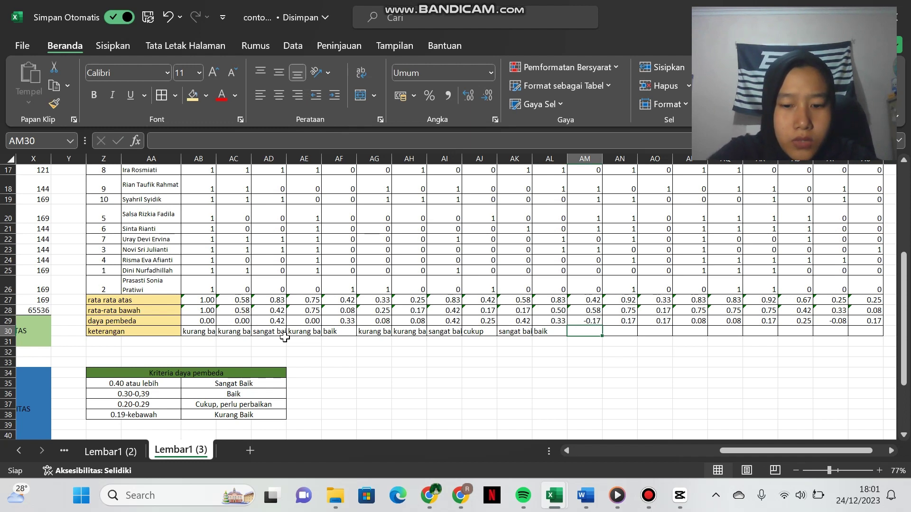
Enter "kurang baik" as the keterangan in AM30, AN30 and AO30
{"action": "type", "text": "kurang baik"}
{"action": "key", "text": "Tab"}
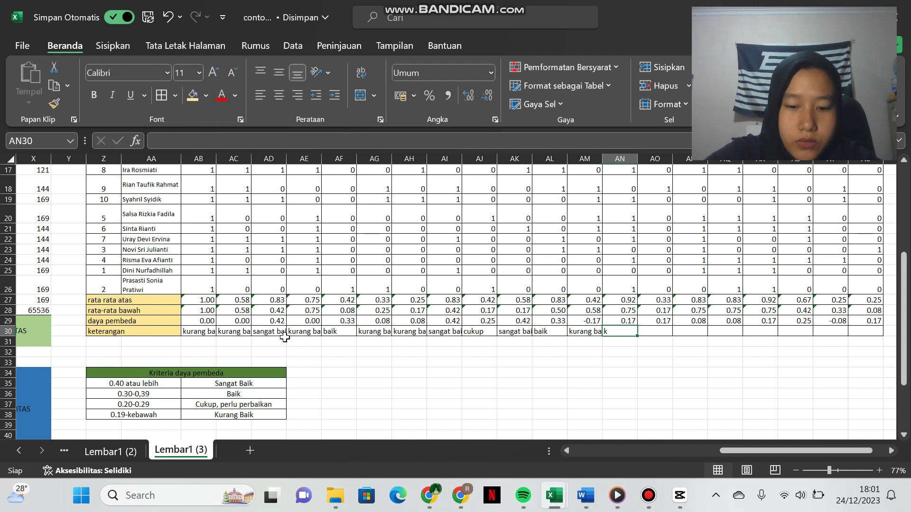
{"action": "type", "text": "kurang baik"}
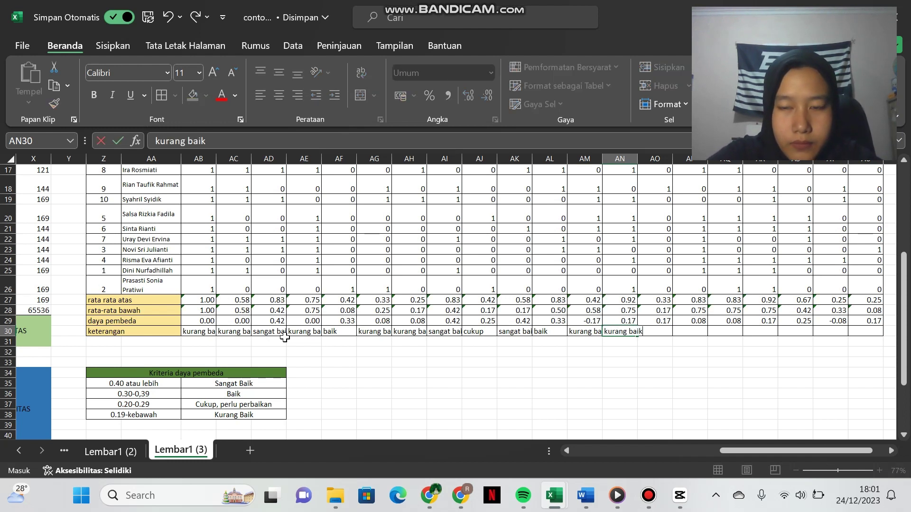
{"action": "key", "text": "Tab"}
{"action": "type", "text": "k"}
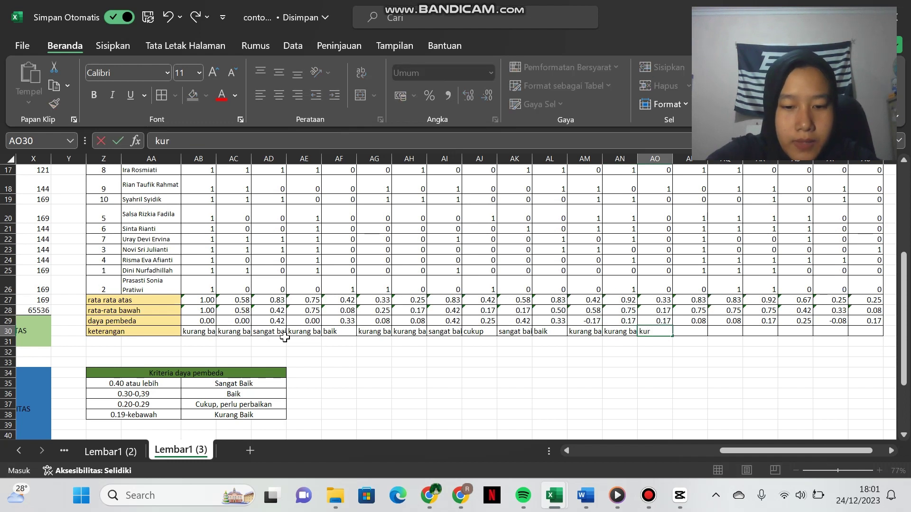
{"action": "type", "text": "urang baik"}
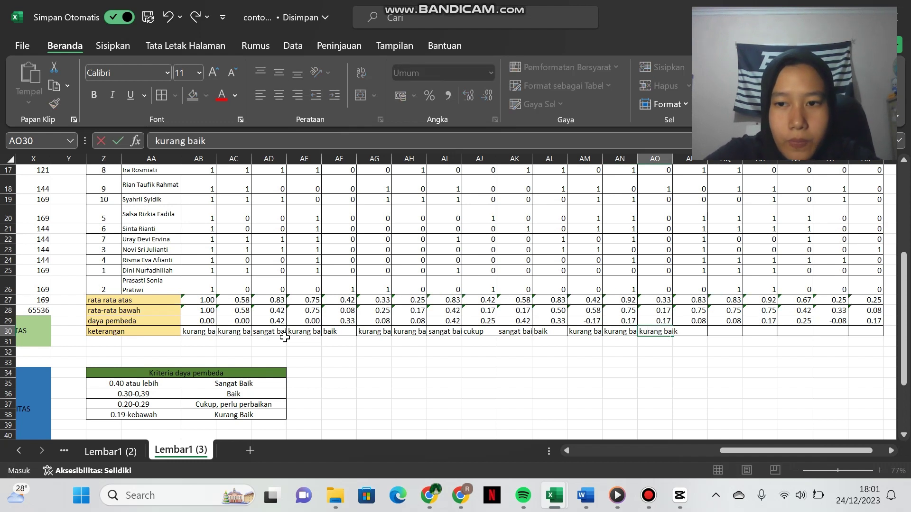
{"action": "key", "text": "Tab"}
Enter "kurang baik" as the keterangan in AP30, AQ30 and AR30
{"action": "type", "text": "kur"}
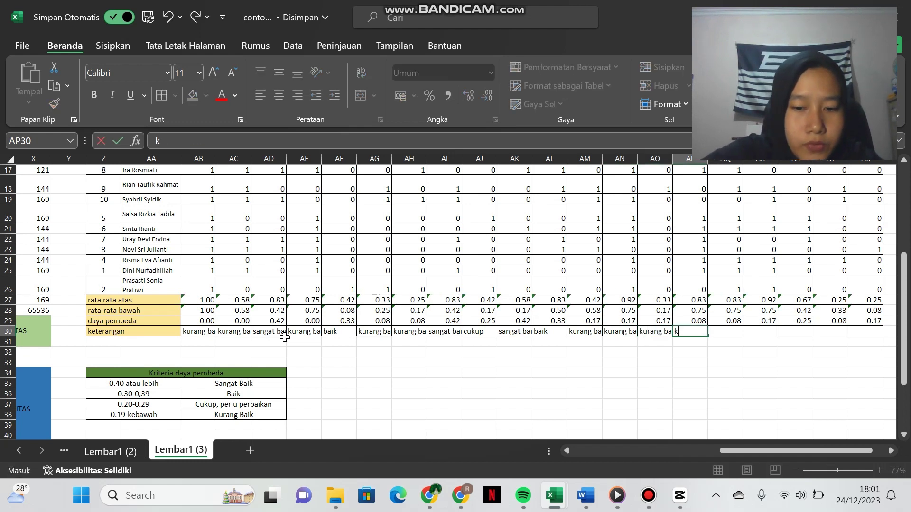
{"action": "type", "text": "ang baik"}
{"action": "key", "text": "Tab"}
{"action": "type", "text": "k"}
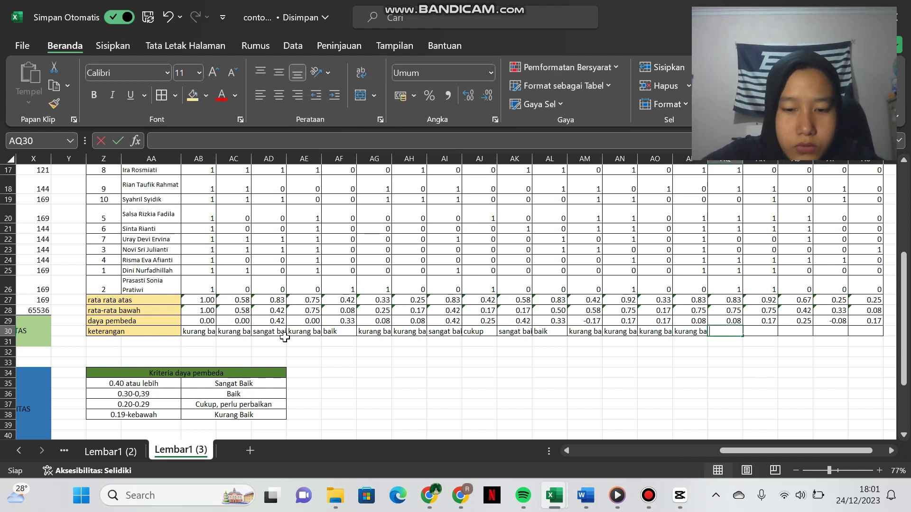
{"action": "type", "text": "urang baik"}
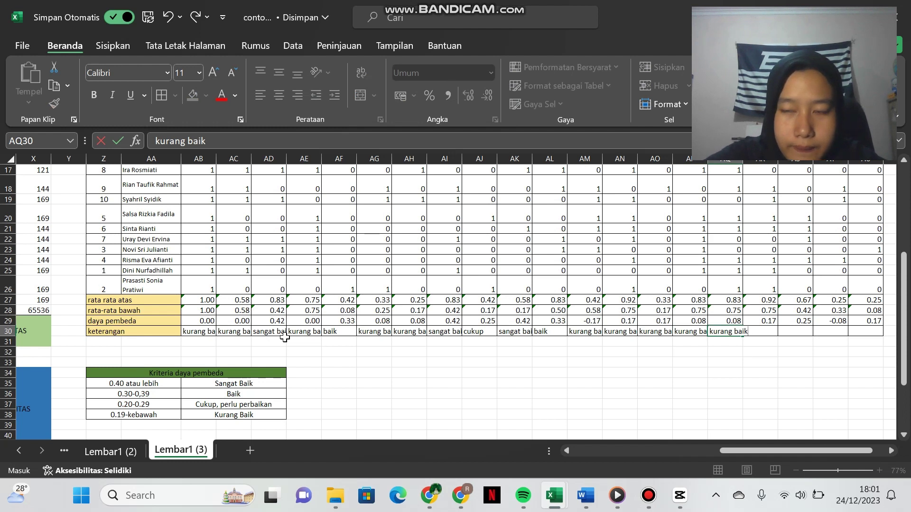
{"action": "key", "text": "Tab"}
{"action": "type", "text": "kur"}
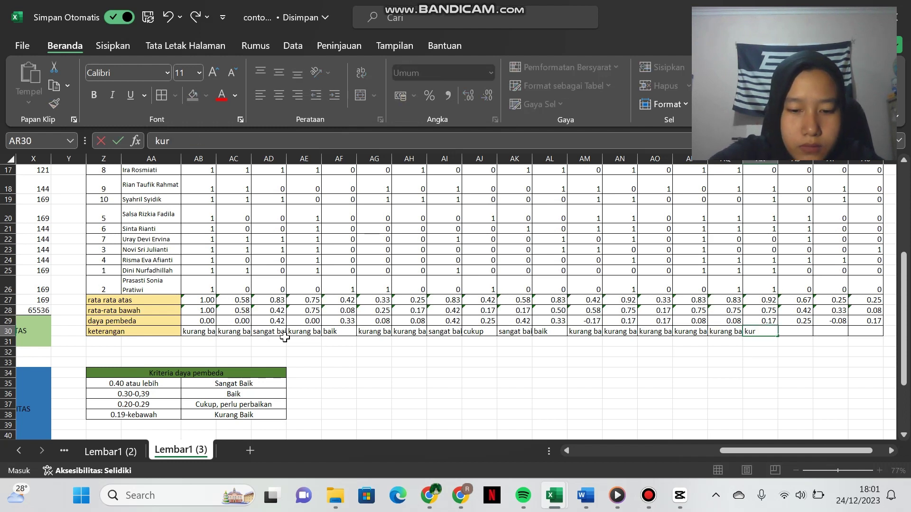
{"action": "type", "text": "ang baik"}
{"action": "key", "text": "Tab"}
Complete the keterangan row with "cukup" in AS30 and "kurang baik" in AT30 and AU30
{"action": "type", "text": "k"}
{"action": "type", "text": "cu"}
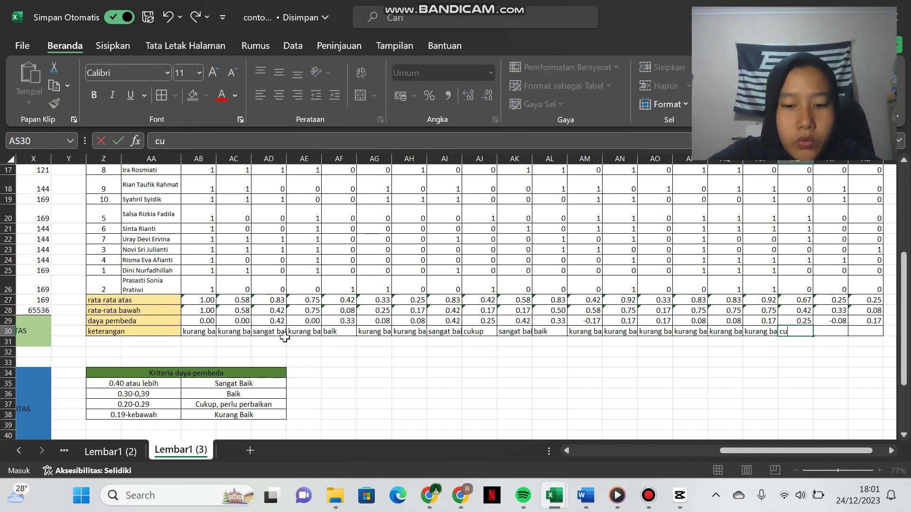
{"action": "key", "text": "Tab"}
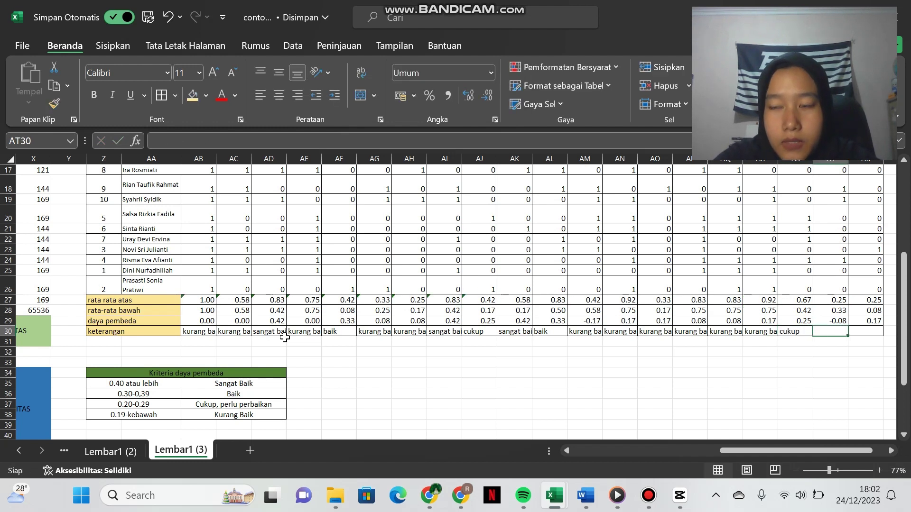
{"action": "type", "text": "kurang baik"}
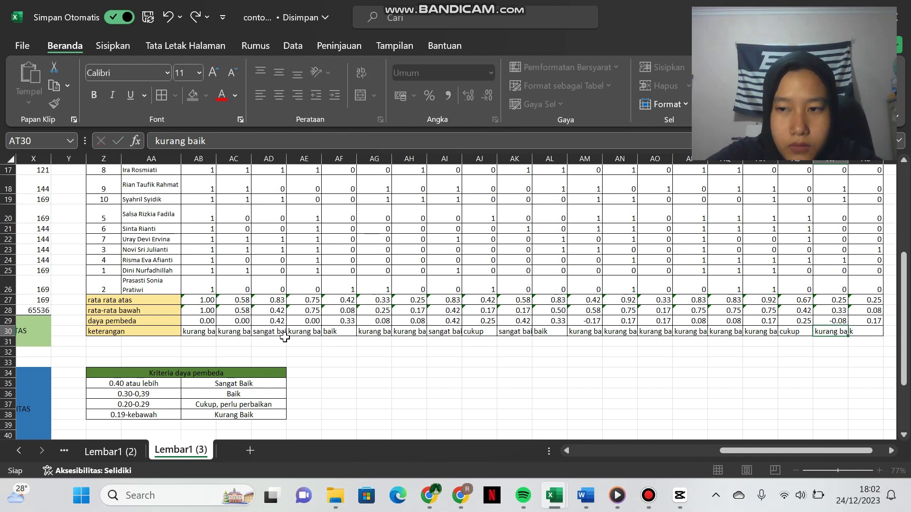
{"action": "key", "text": "Tab"}
{"action": "type", "text": "ku"}
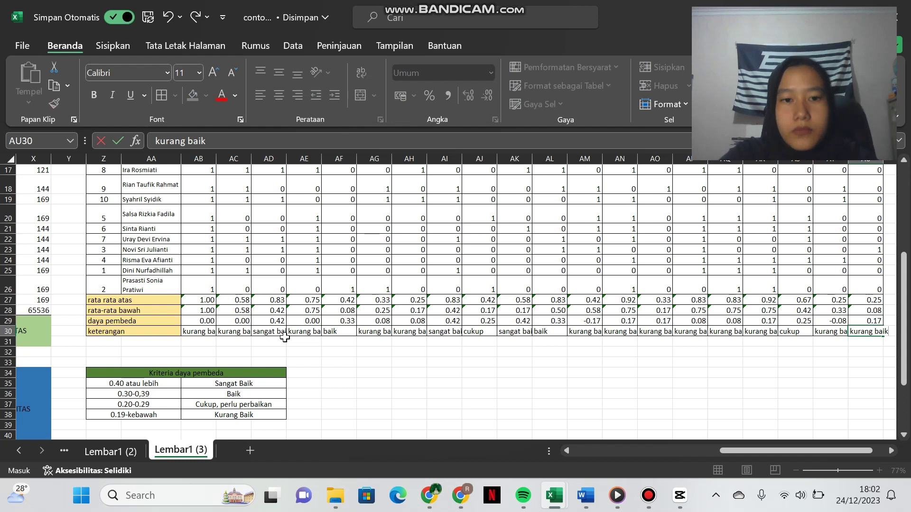
{"action": "left_click", "coordinate": [348, 363]}
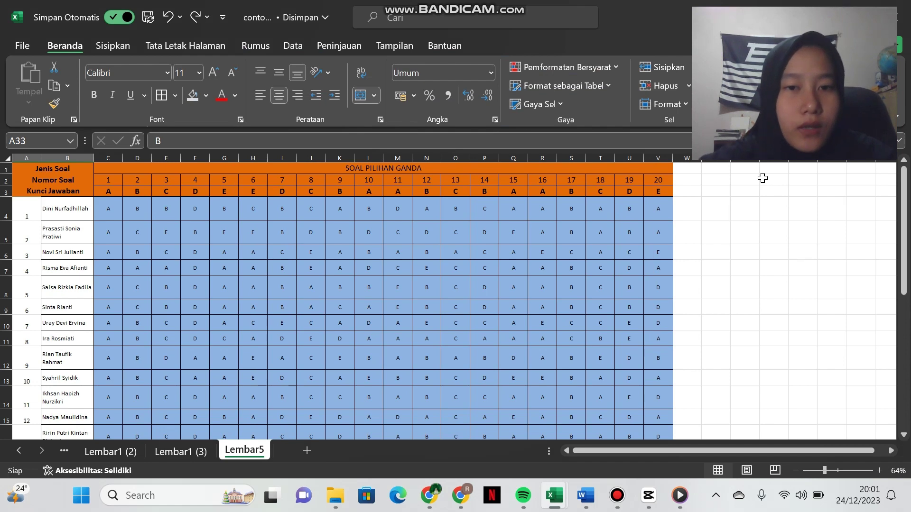
Count the students who chose A for Q1 in C32 of Lembar5 with =COUNTIF(C4:C27;"A")
{"action": "scroll", "coordinate": [763, 178], "scroll_direction": "down", "scroll_amount": 6}
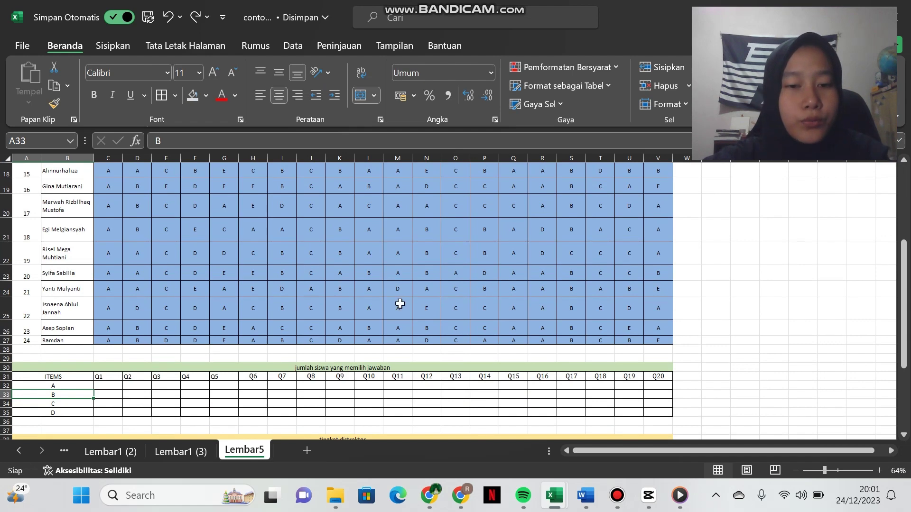
{"action": "scroll", "coordinate": [400, 304], "scroll_direction": "down", "scroll_amount": 1}
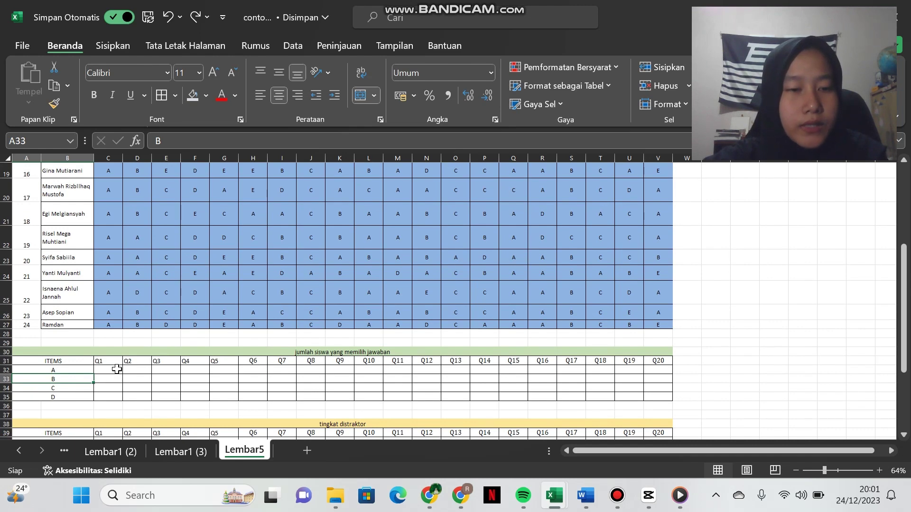
{"action": "left_click", "coordinate": [117, 370]}
{"action": "type", "text": "=c"}
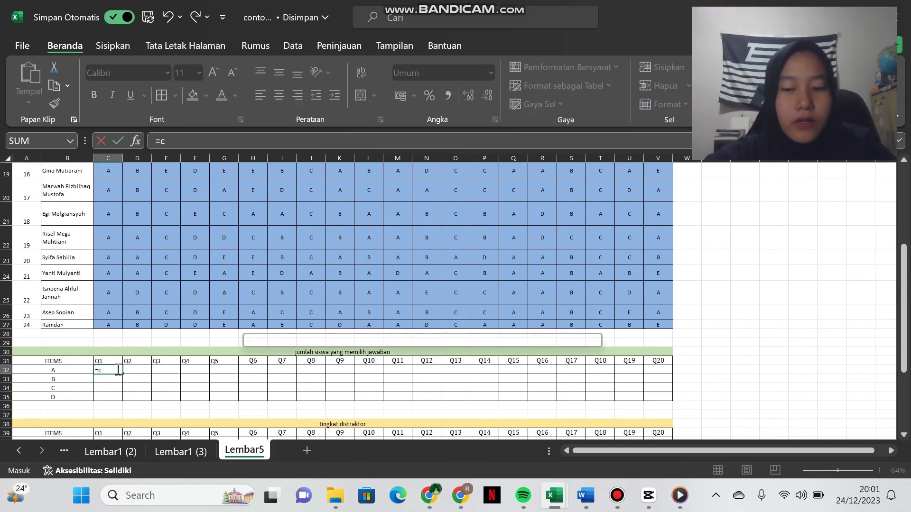
{"action": "type", "text": "ountif"}
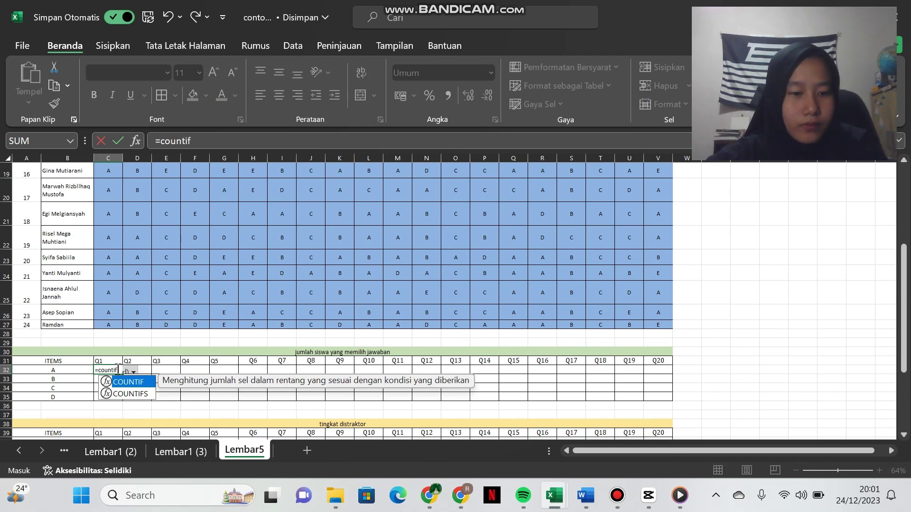
{"action": "key", "text": "Tab"}
{"action": "scroll", "coordinate": [131, 242], "scroll_direction": "up", "scroll_amount": 5}
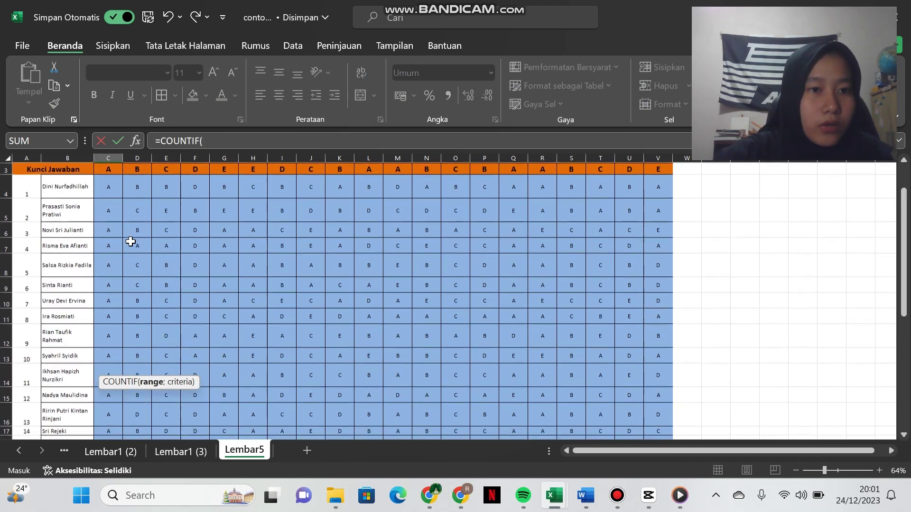
{"action": "left_click_drag", "start_coordinate": [107, 190], "coordinate": [103, 429]}
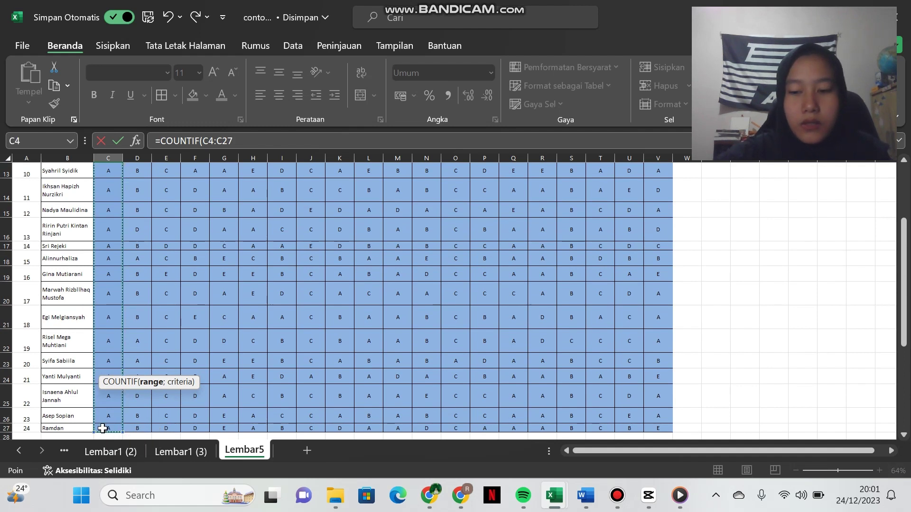
{"action": "type", "text": ";\"A"}
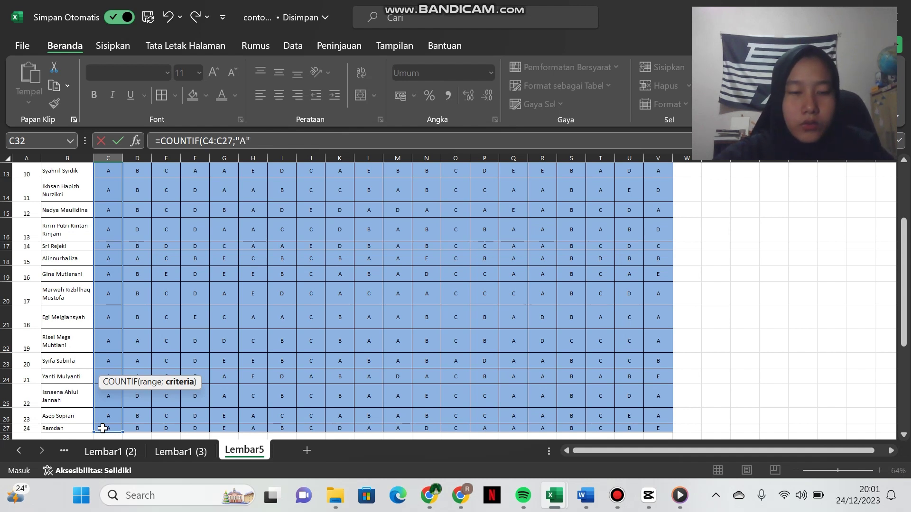
{"action": "type", "text": ")"}
{"action": "scroll", "coordinate": [105, 343], "scroll_direction": "down", "scroll_amount": 2}
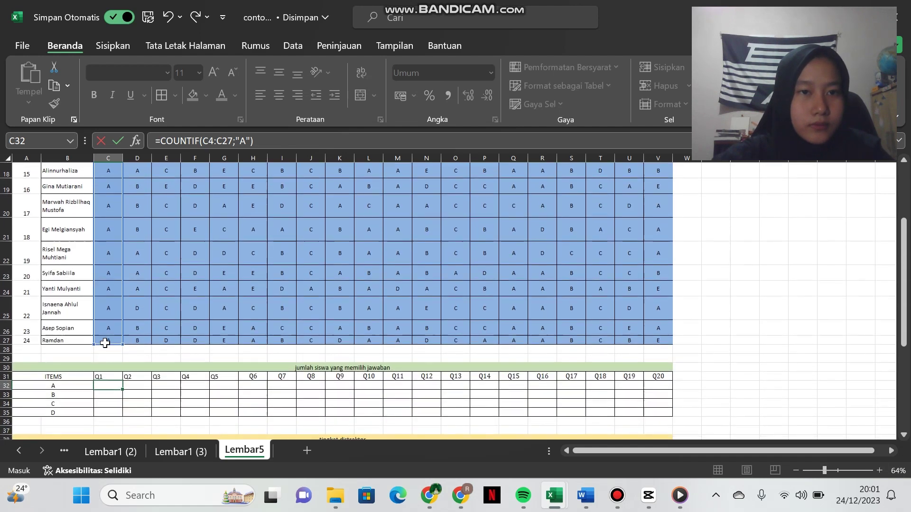
{"action": "key", "text": "Return"}
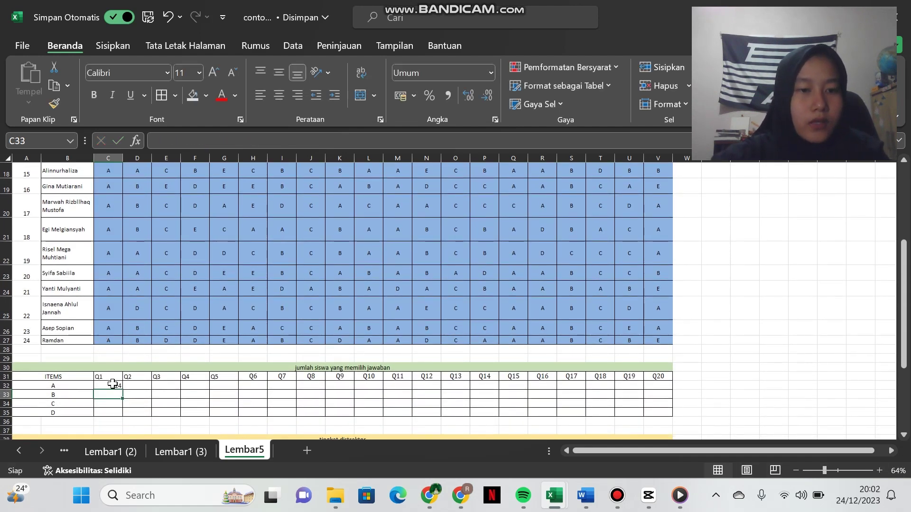
Fill the COUNTIF formula from C32 across the A row through Q20 in V32
{"action": "left_click", "coordinate": [114, 386]}
{"action": "left_click_drag", "start_coordinate": [123, 390], "coordinate": [664, 385]}
{"action": "scroll", "coordinate": [175, 383], "scroll_direction": "down", "scroll_amount": 1}
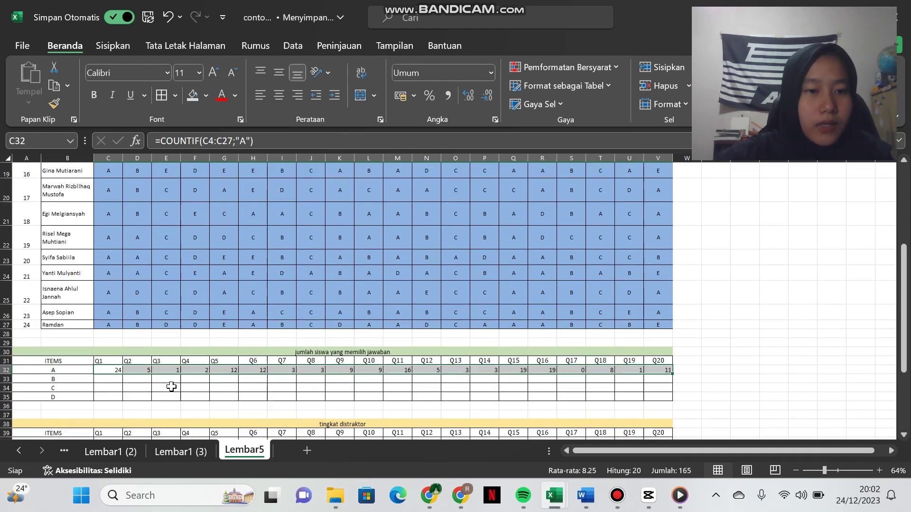
Count the students who chose B for Q1 in C33 with =COUNTIF(C4:C27;"B")
{"action": "left_click", "coordinate": [107, 383]}
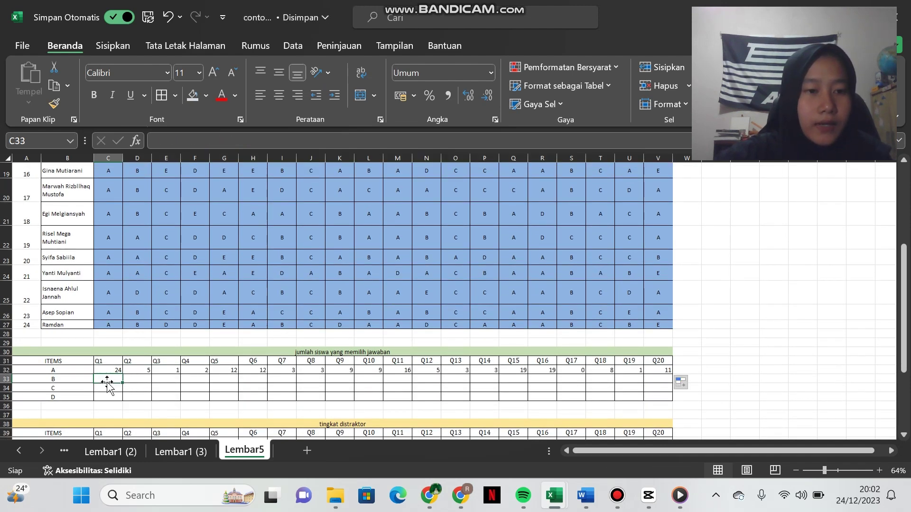
{"action": "scroll", "coordinate": [107, 383], "scroll_direction": "down", "scroll_amount": 1}
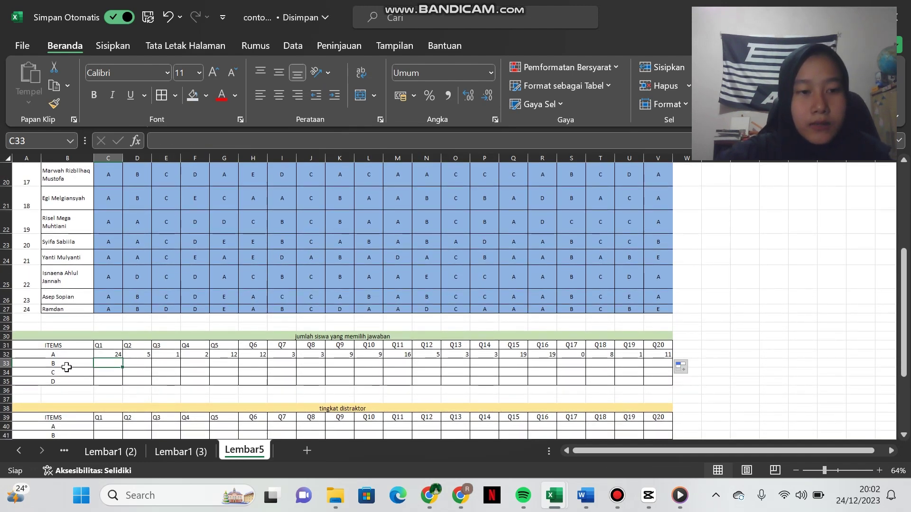
{"action": "type", "text": "="}
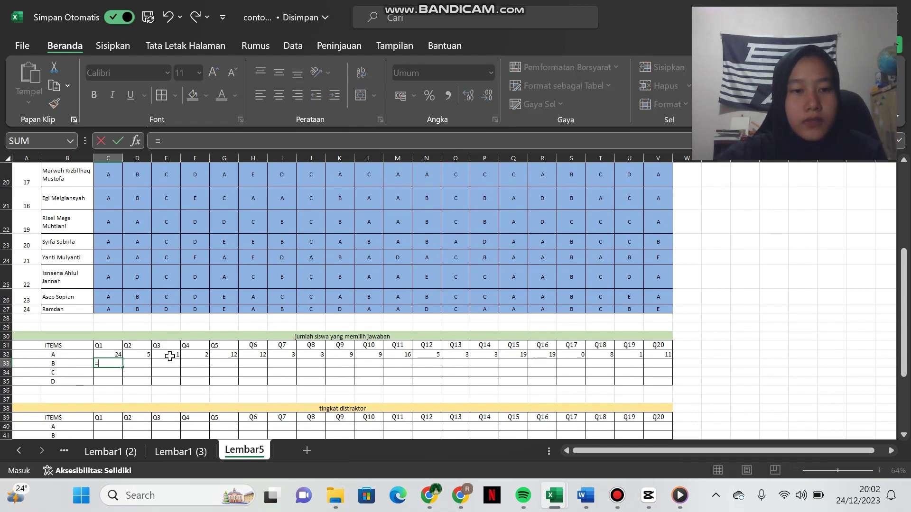
{"action": "type", "text": "count"}
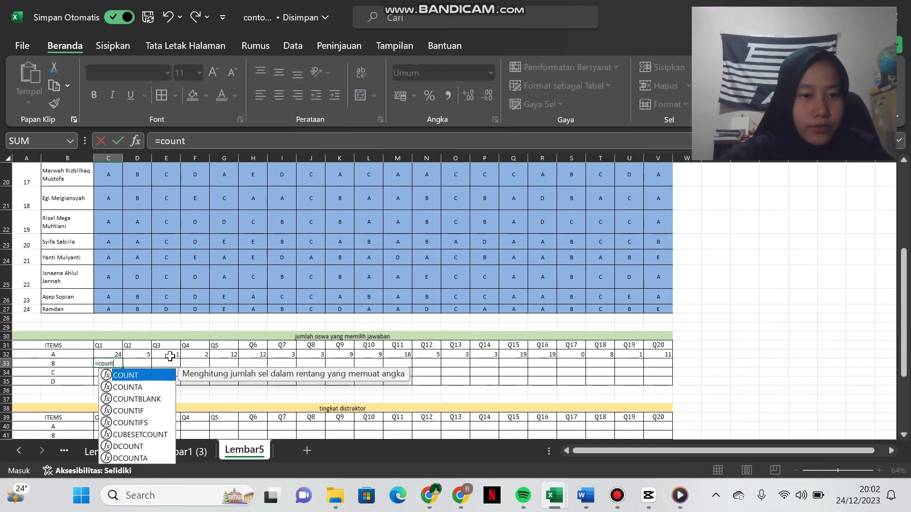
{"action": "type", "text": "if"}
{"action": "key", "text": "Tab"}
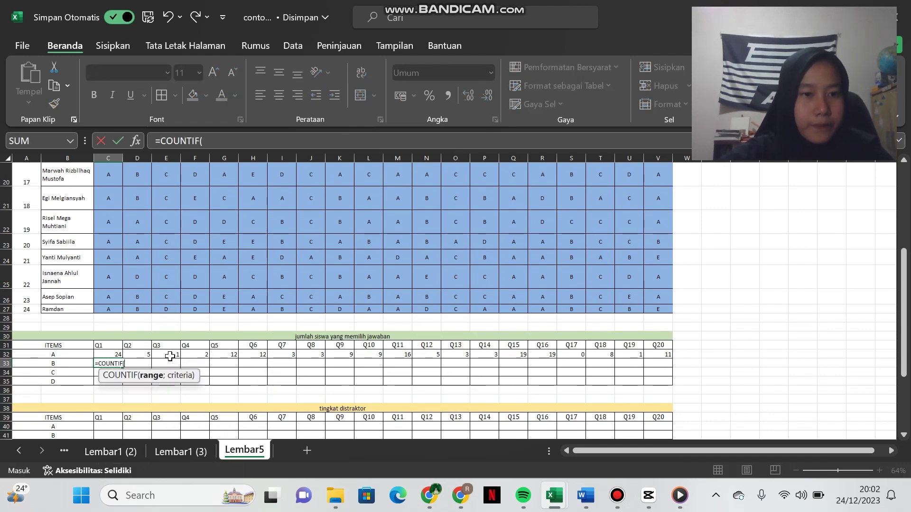
{"action": "scroll", "coordinate": [136, 318], "scroll_direction": "up", "scroll_amount": 5}
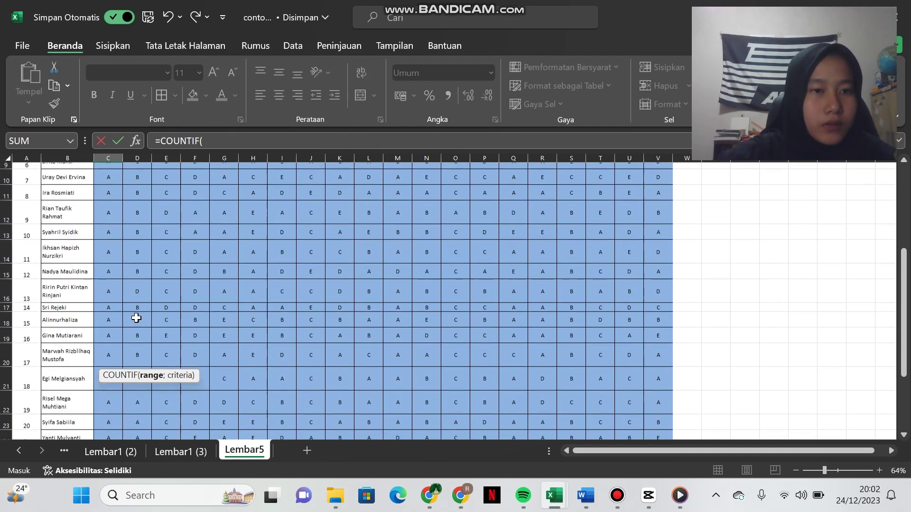
{"action": "scroll", "coordinate": [135, 318], "scroll_direction": "up", "scroll_amount": 3}
{"action": "left_click_drag", "start_coordinate": [109, 199], "coordinate": [104, 414]}
{"action": "type", "text": ";\"B"}
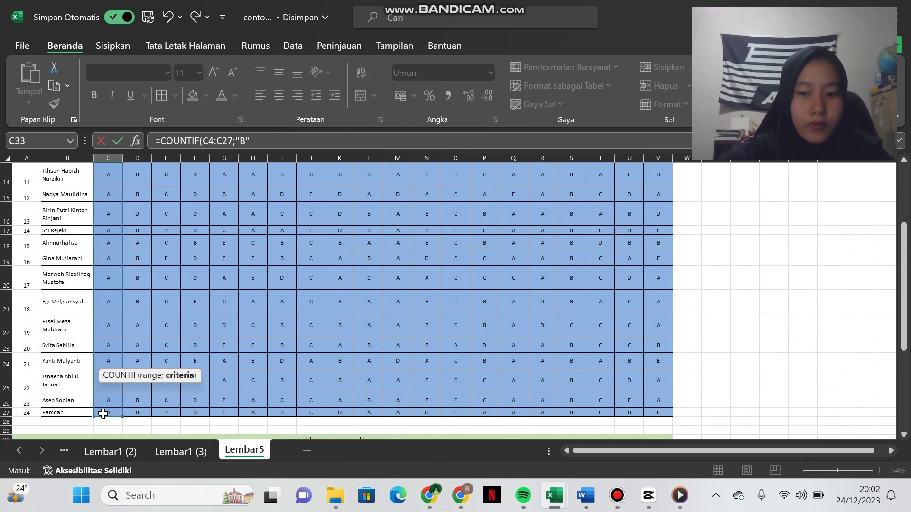
{"action": "type", "text": ")"}
{"action": "key", "text": "Return"}
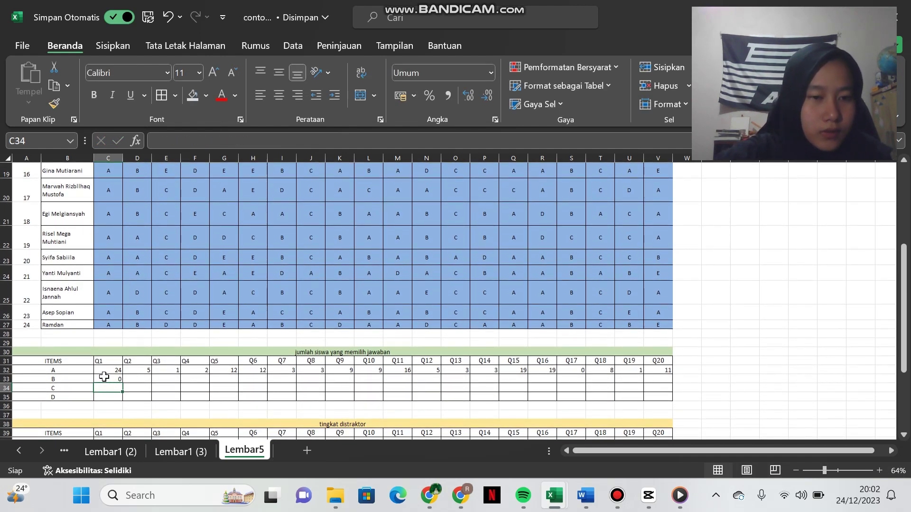
Fill the COUNTIF formula from C33 across the B row through Q20 in V33
{"action": "left_click", "coordinate": [104, 378]}
{"action": "left_click_drag", "start_coordinate": [123, 383], "coordinate": [661, 377]}
{"action": "scroll", "coordinate": [403, 357], "scroll_direction": "down", "scroll_amount": 2}
{"action": "scroll", "coordinate": [266, 353], "scroll_direction": "down", "scroll_amount": 1}
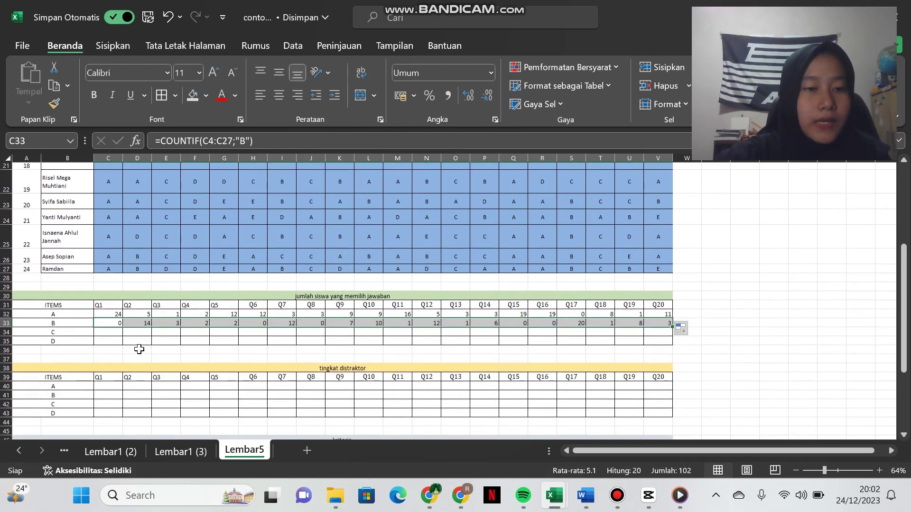
Count the students who chose C in C34 with =COUNTIF(C4:C27;"C") and fill the formula across through V34
{"action": "left_click", "coordinate": [106, 325]}
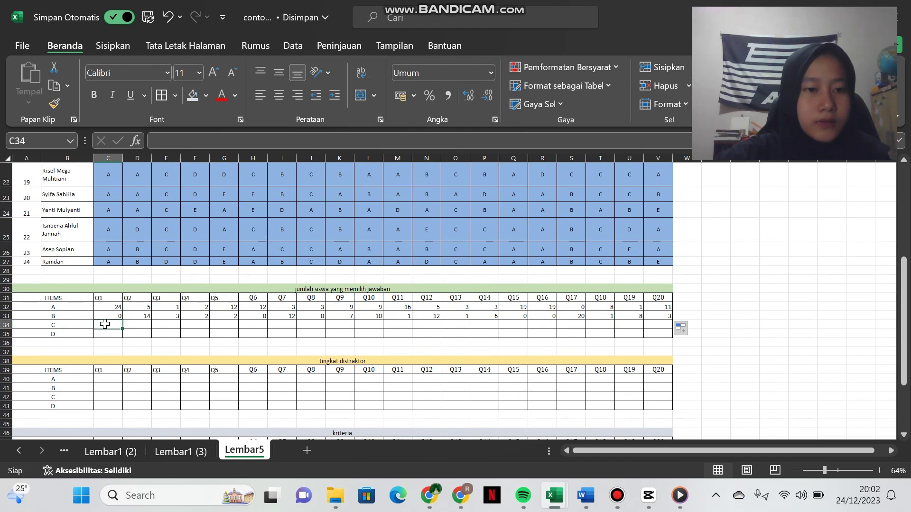
{"action": "type", "text": "=countif"}
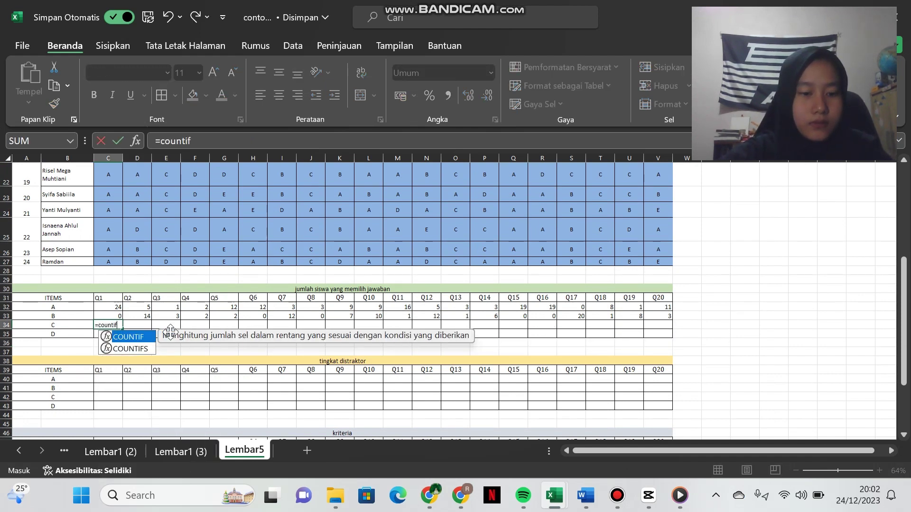
{"action": "key", "text": "Tab"}
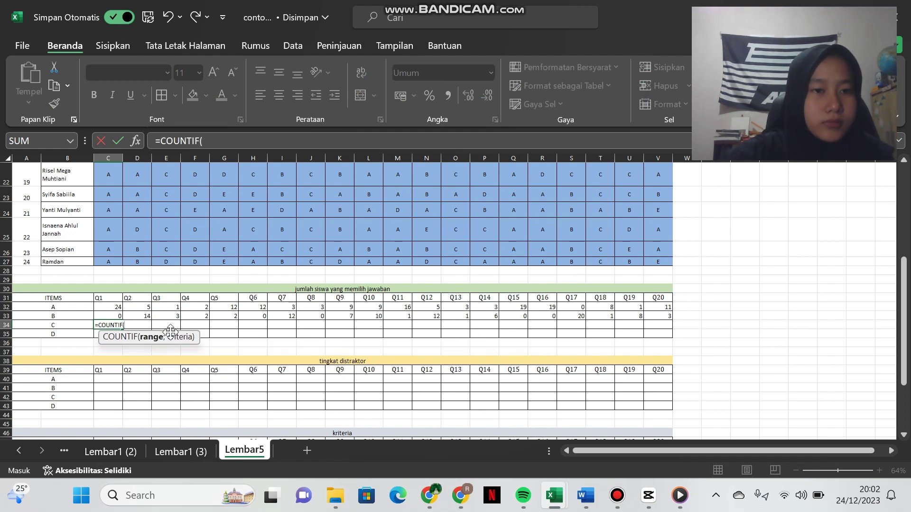
{"action": "scroll", "coordinate": [132, 250], "scroll_direction": "up", "scroll_amount": 6}
{"action": "left_click_drag", "start_coordinate": [104, 183], "coordinate": [102, 429]}
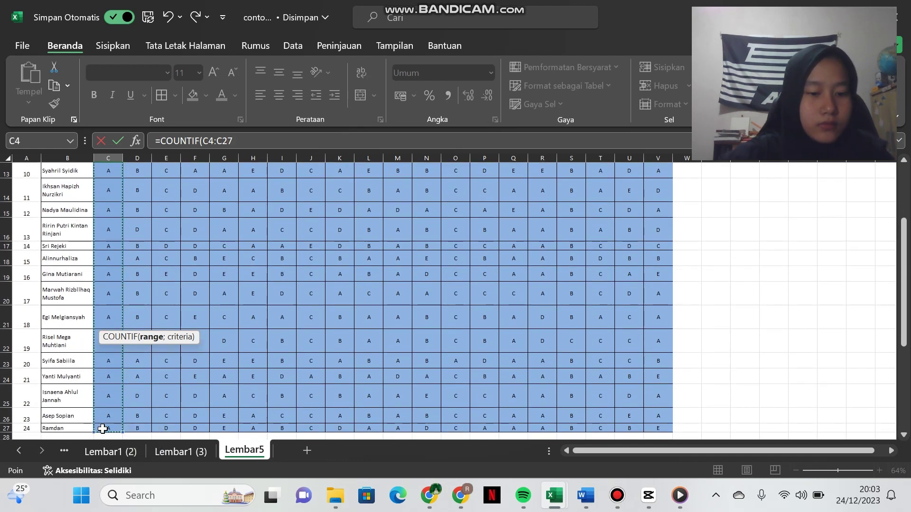
{"action": "type", "text": ";"}
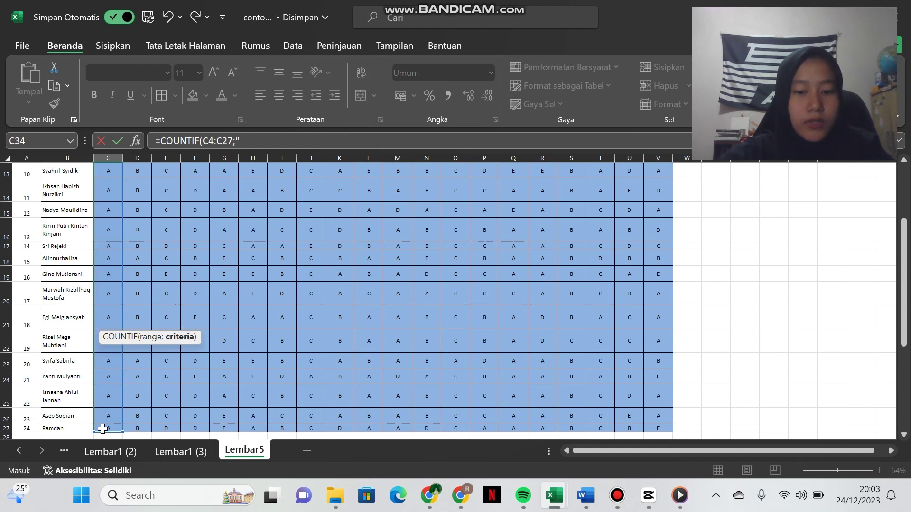
{"action": "type", "text": "\"C\")"}
{"action": "key", "text": "Return"}
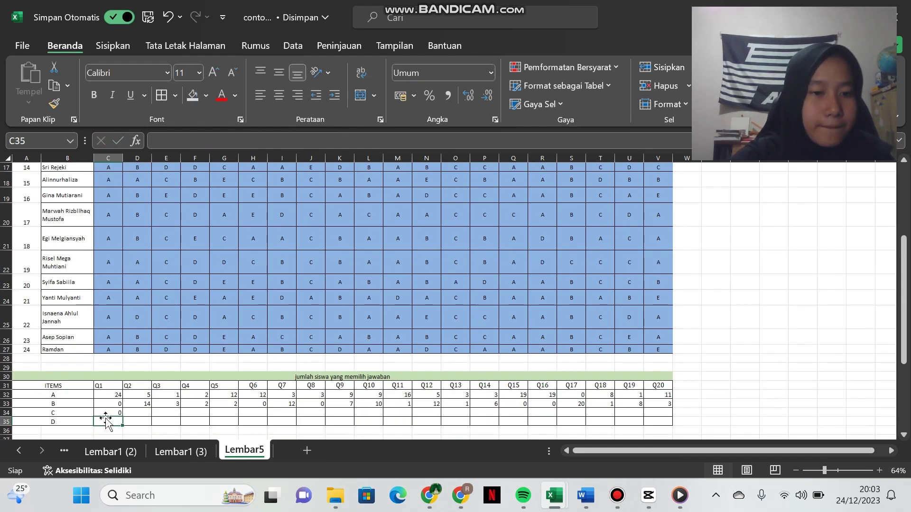
{"action": "left_click", "coordinate": [113, 413]}
{"action": "left_click_drag", "start_coordinate": [123, 416], "coordinate": [659, 408]}
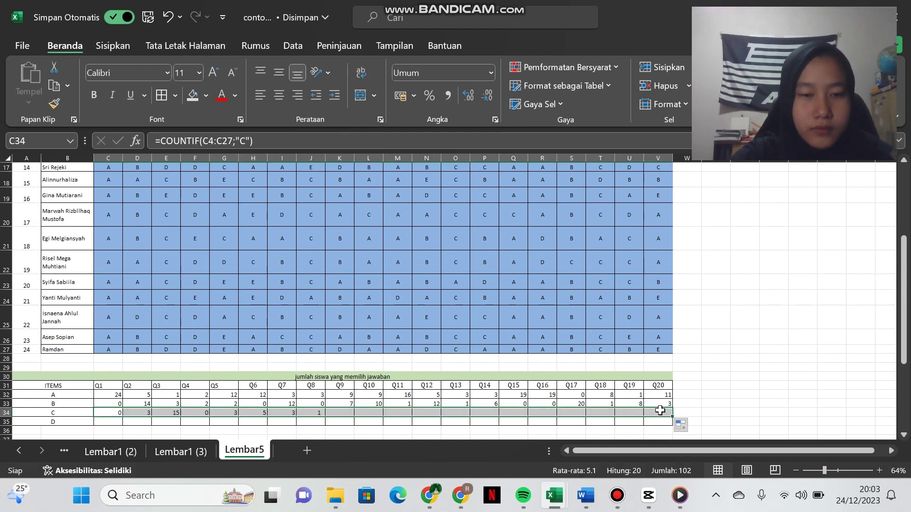
Count the students who chose D for Q1 in C35 with =COUNTIF(C4:C27;"D")
{"action": "left_click", "coordinate": [111, 420]}
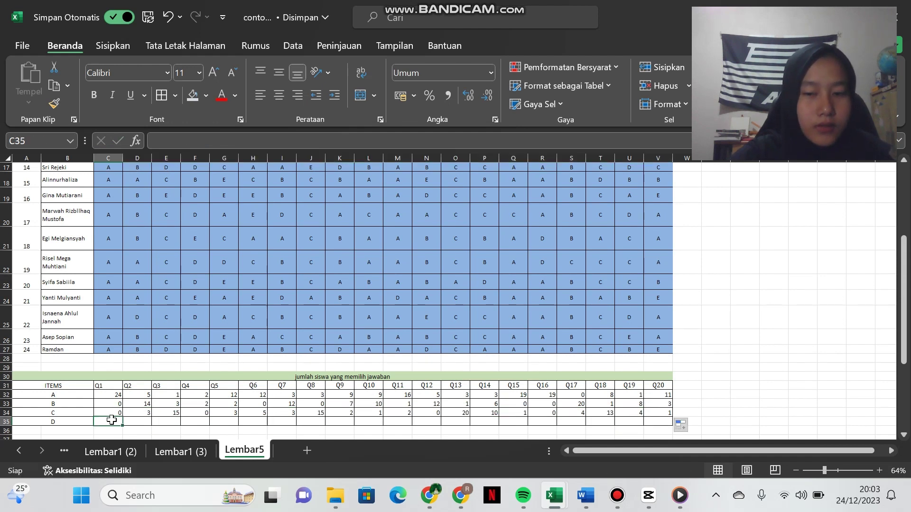
{"action": "type", "text": "=co"}
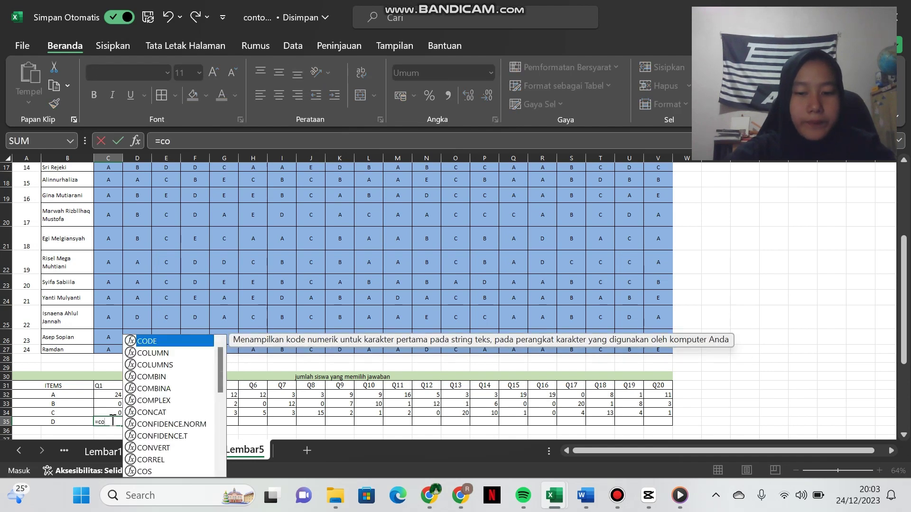
{"action": "type", "text": "unt"}
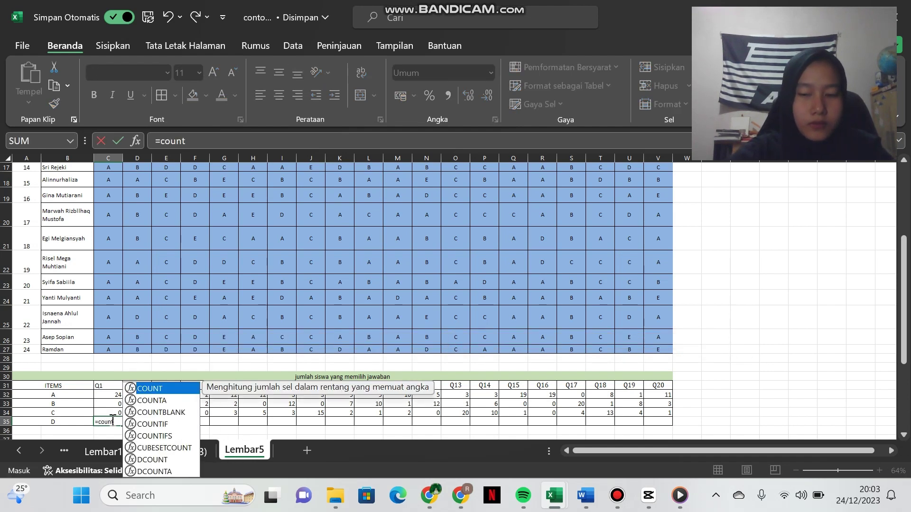
{"action": "key", "text": "Down"}
{"action": "key", "text": "Down"}
{"action": "key", "text": "Down"}
{"action": "key", "text": "Tab"}
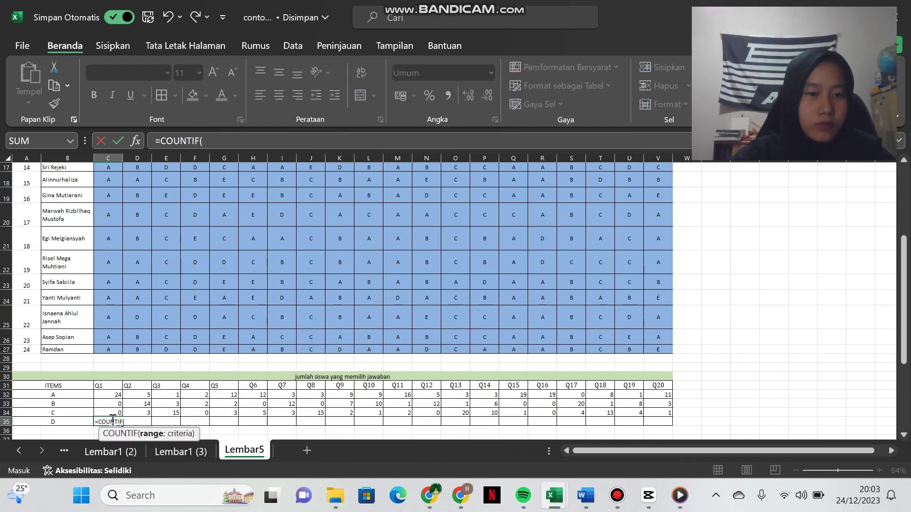
{"action": "scroll", "coordinate": [137, 309], "scroll_direction": "up", "scroll_amount": 5}
{"action": "left_click_drag", "start_coordinate": [109, 204], "coordinate": [105, 417]}
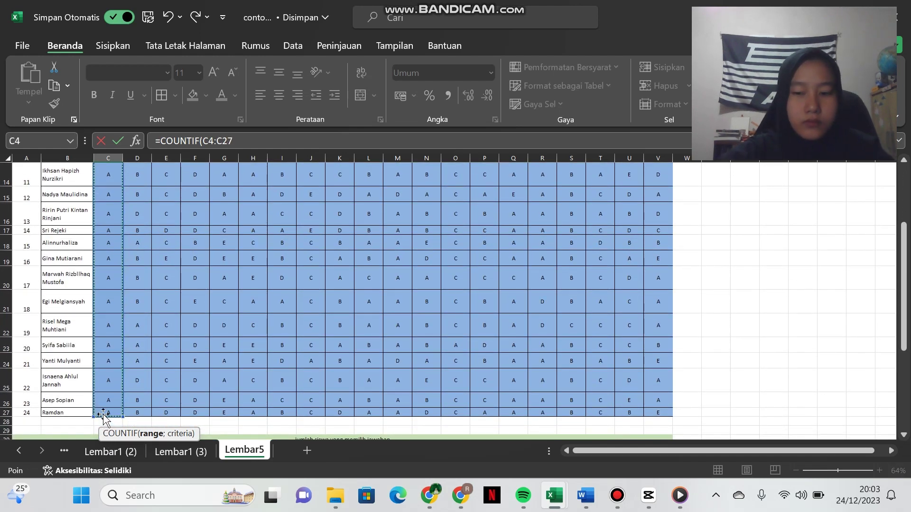
{"action": "type", "text": ";\"D"}
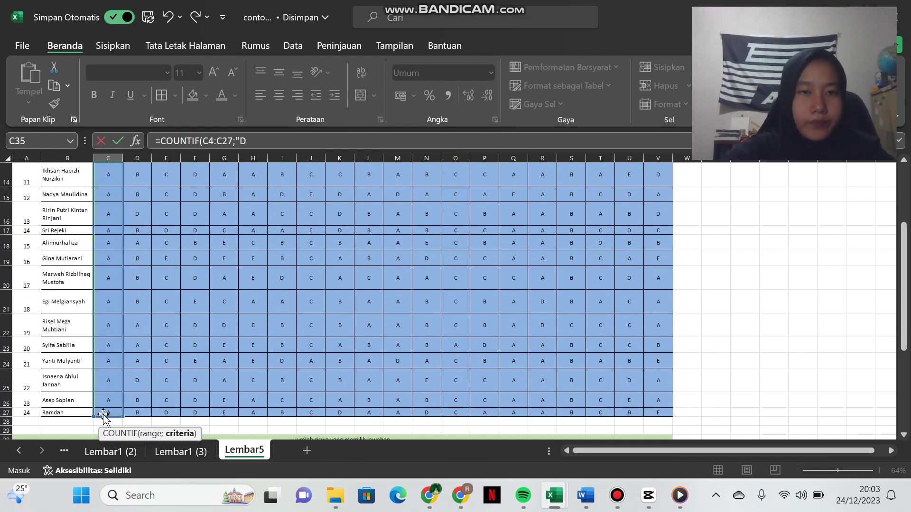
{"action": "type", "text": "\")"}
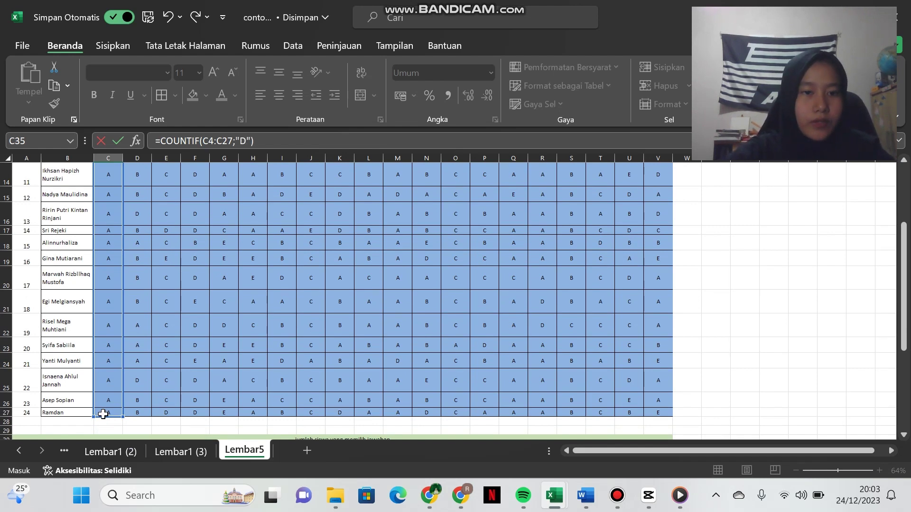
{"action": "key", "text": "Return"}
Fill the COUNTIF formula from C35 across the D row through Q20 in V35
{"action": "left_click", "coordinate": [108, 396]}
{"action": "left_click_drag", "start_coordinate": [123, 401], "coordinate": [664, 388]}
{"action": "scroll", "coordinate": [604, 310], "scroll_direction": "down", "scroll_amount": 2}
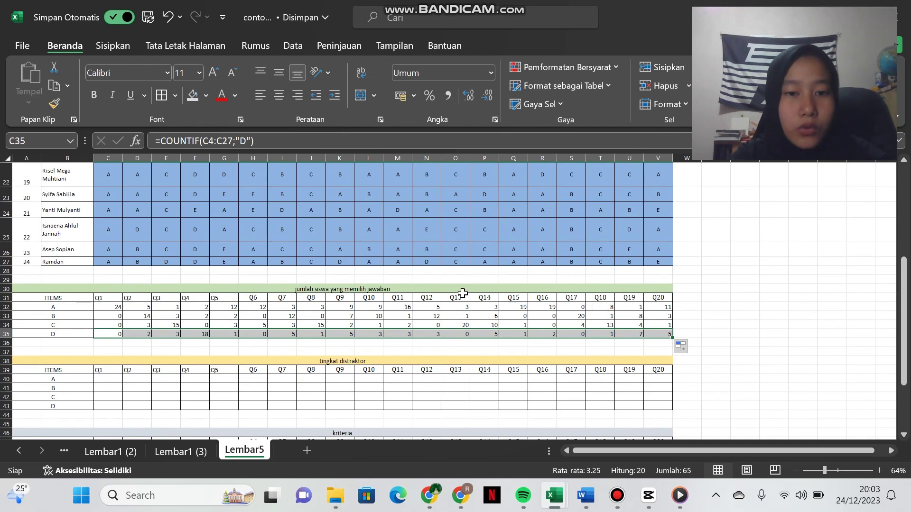
Calculate the tingkat distraktor of option A for Q1 in C40 with =C32/24
{"action": "scroll", "coordinate": [464, 295], "scroll_direction": "down", "scroll_amount": 1}
{"action": "scroll", "coordinate": [378, 318], "scroll_direction": "down", "scroll_amount": 3}
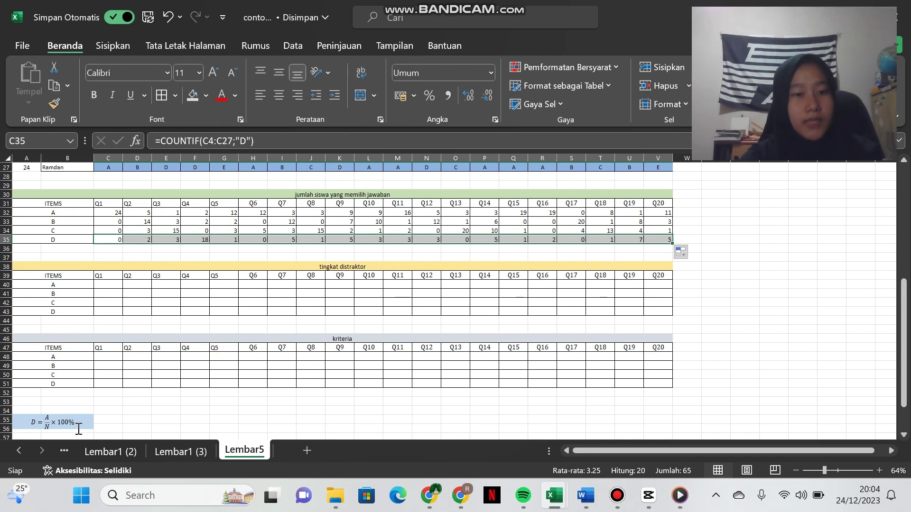
{"action": "left_click", "coordinate": [111, 286]}
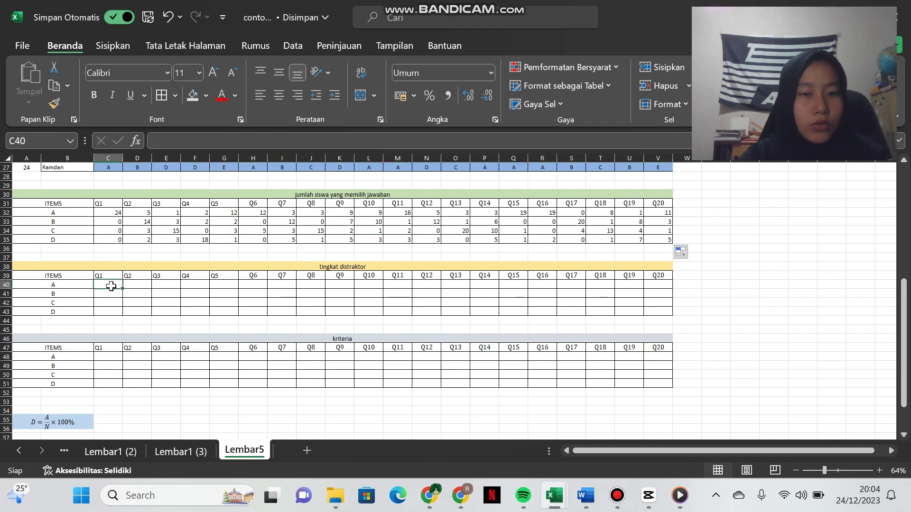
{"action": "type", "text": "="}
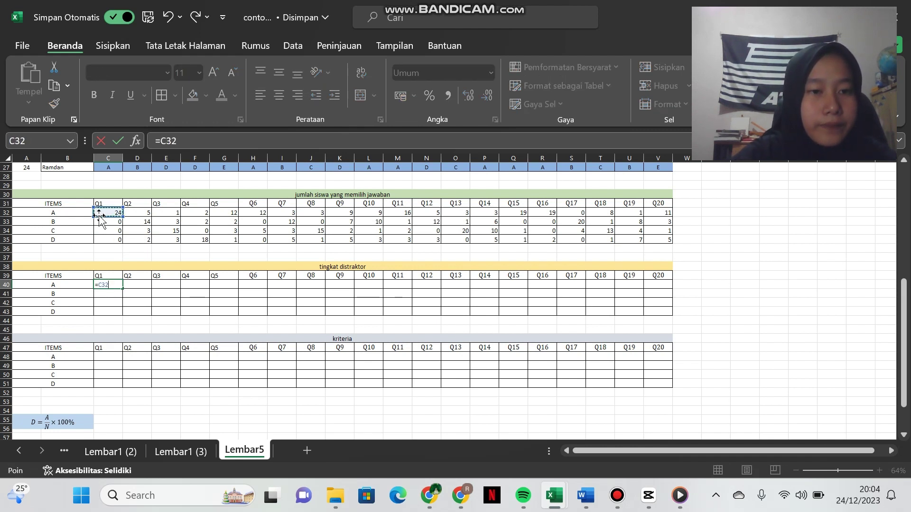
{"action": "type", "text": "/"}
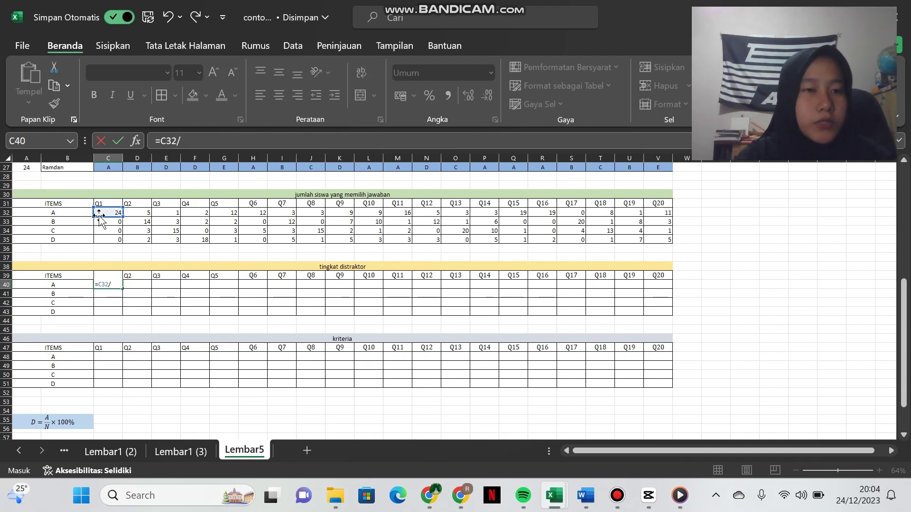
{"action": "type", "text": "2"}
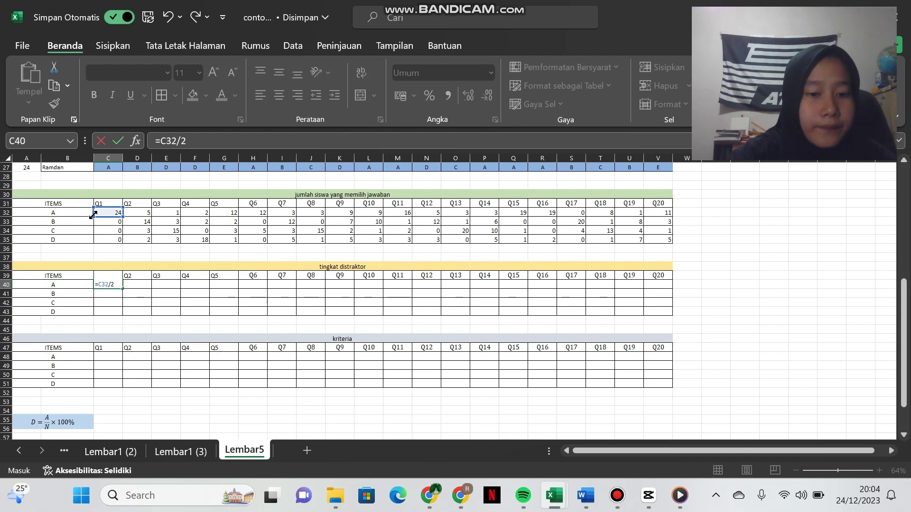
{"action": "type", "text": "4"}
{"action": "key", "text": "Return"}
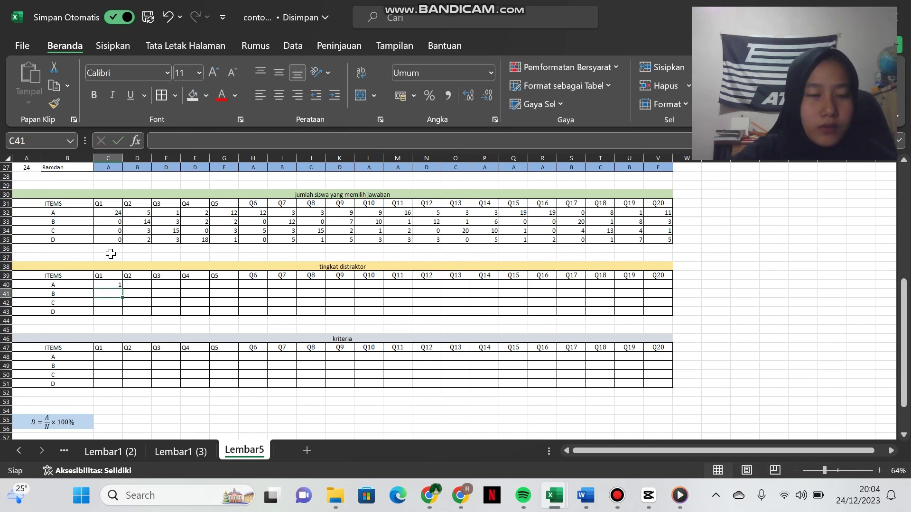
Fill the formula from C40 across the whole tingkat distraktor table, options A to D and Q1 to Q20 (C40:V43)
{"action": "left_click", "coordinate": [120, 285]}
{"action": "left_click_drag", "start_coordinate": [123, 289], "coordinate": [675, 318]}
{"action": "left_click", "coordinate": [279, 303]}
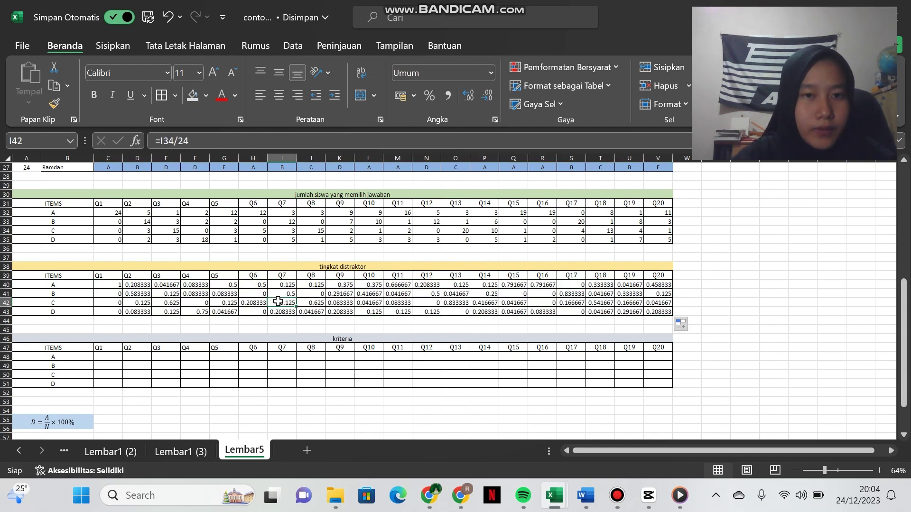
{"action": "left_click", "coordinate": [224, 295]}
Format the tingkat distraktor values in C40:V43 as percentages
{"action": "left_click_drag", "start_coordinate": [112, 284], "coordinate": [660, 314]}
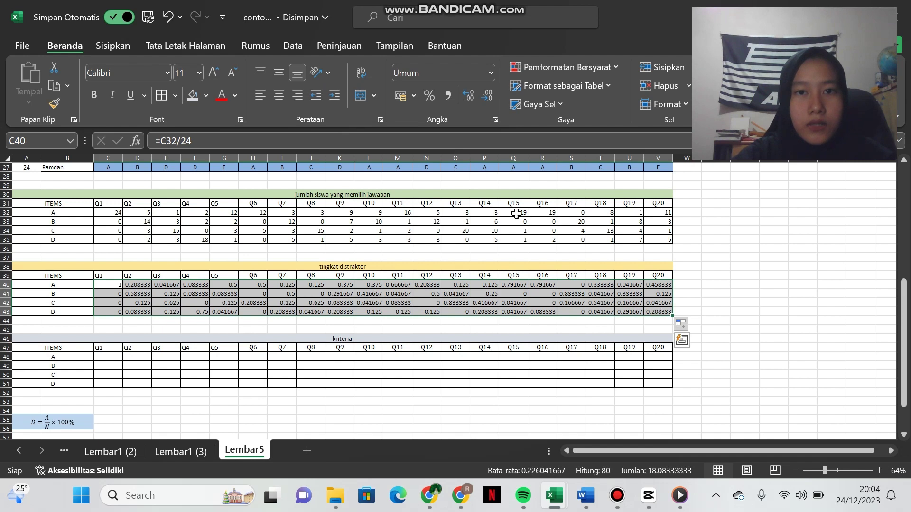
{"action": "left_click", "coordinate": [429, 97]}
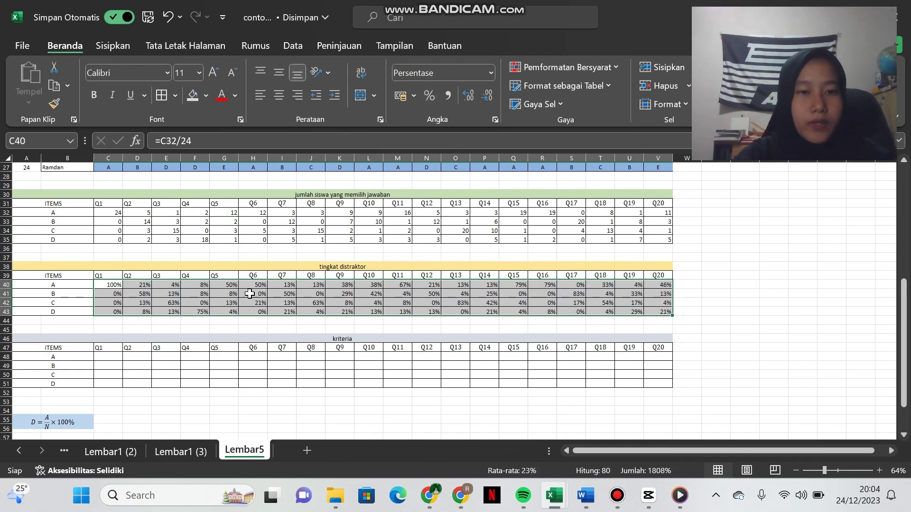
{"action": "left_click", "coordinate": [231, 303]}
{"action": "scroll", "coordinate": [368, 308], "scroll_direction": "down", "scroll_amount": 1}
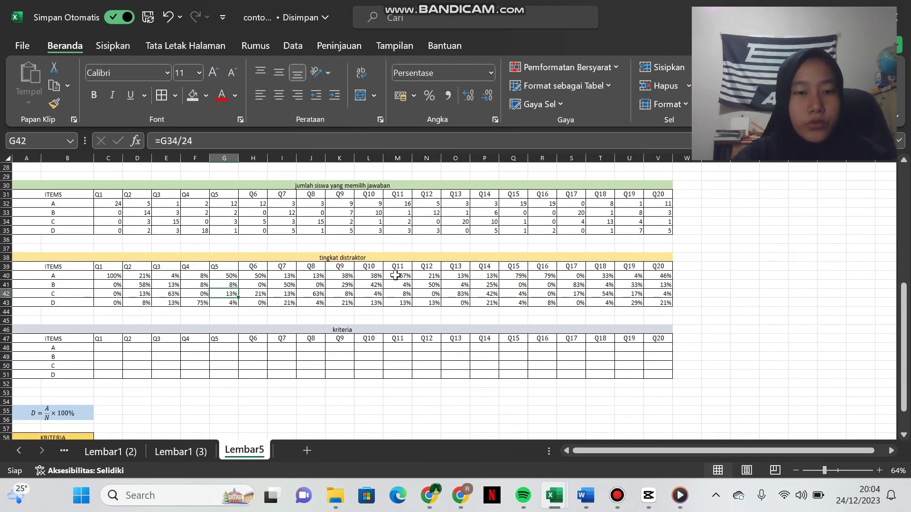
{"action": "scroll", "coordinate": [398, 277], "scroll_direction": "down", "scroll_amount": 1}
{"action": "scroll", "coordinate": [396, 275], "scroll_direction": "down", "scroll_amount": 2}
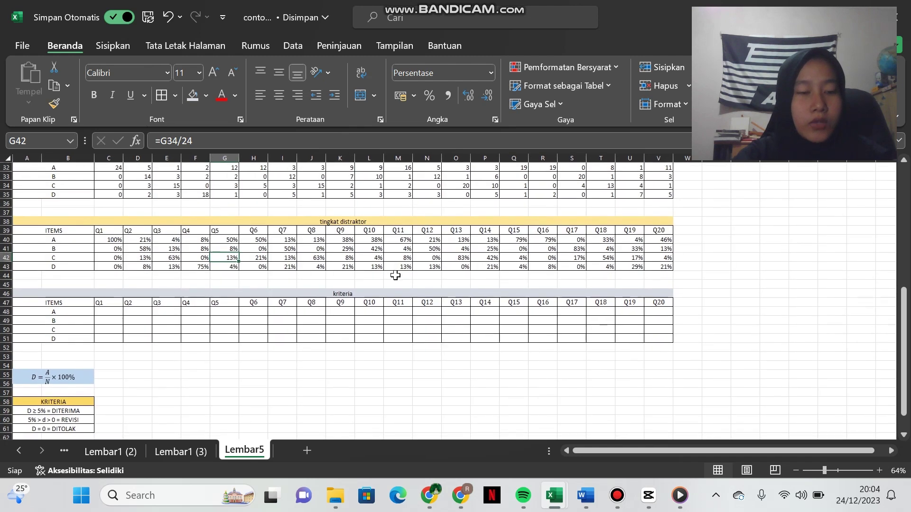
Start the kriteria formula for option A of Q1 in C48 with an IF returning "DITERIMA" when C40>=5%
{"action": "left_click", "coordinate": [37, 402]}
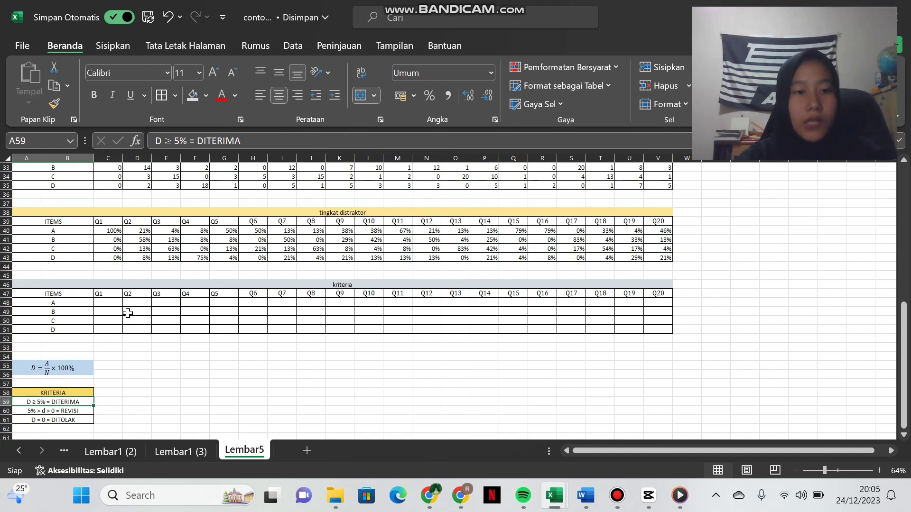
{"action": "left_click", "coordinate": [114, 306]}
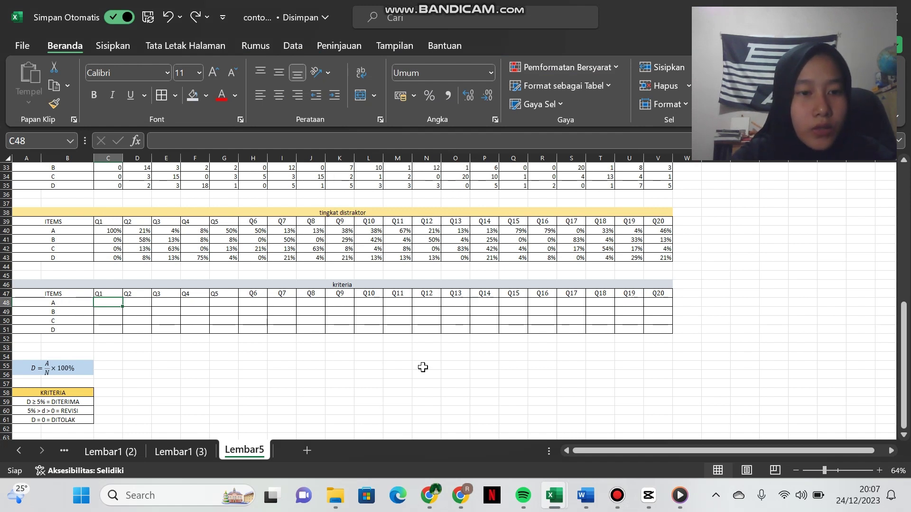
{"action": "type", "text": "="}
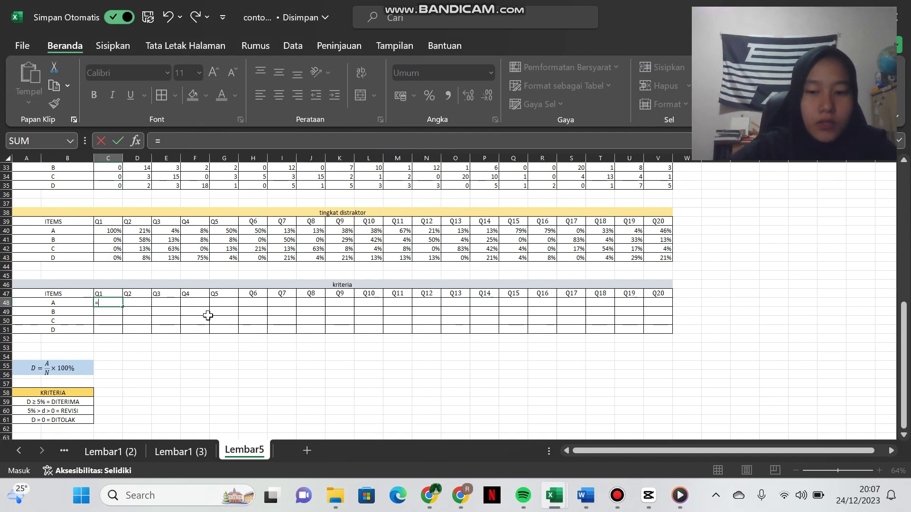
{"action": "type", "text": "IF("}
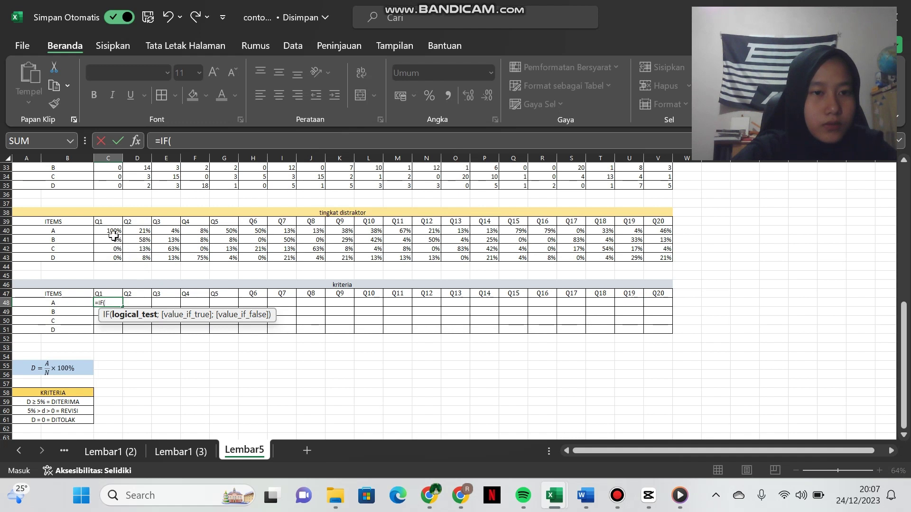
{"action": "left_click", "coordinate": [111, 233]}
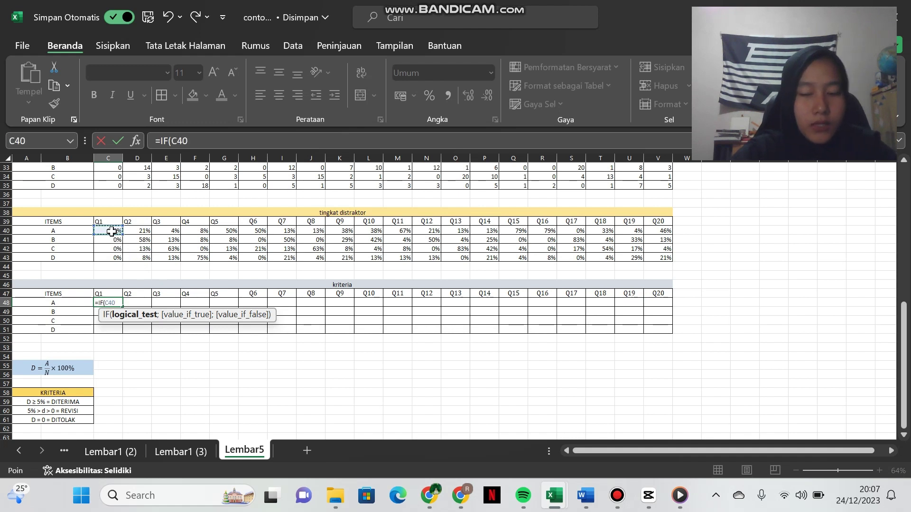
{"action": "type", "text": ">=5%"}
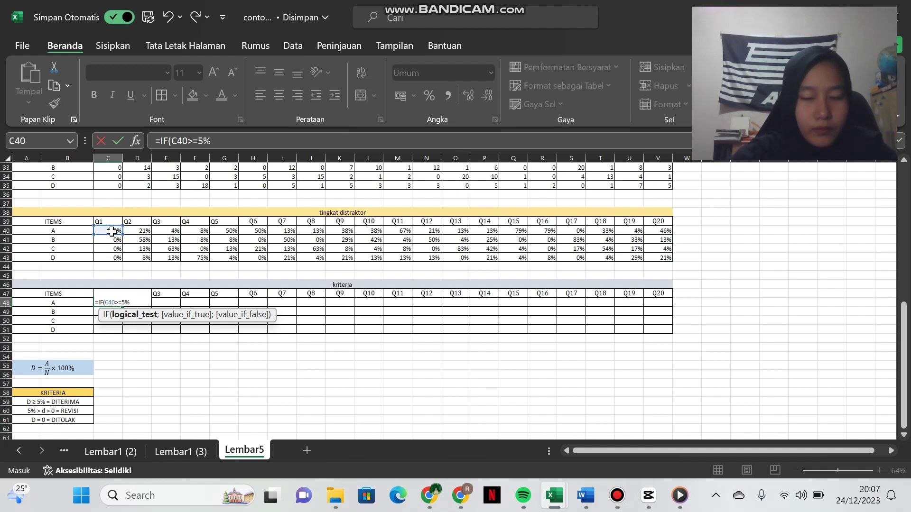
{"action": "type", "text": ";"}
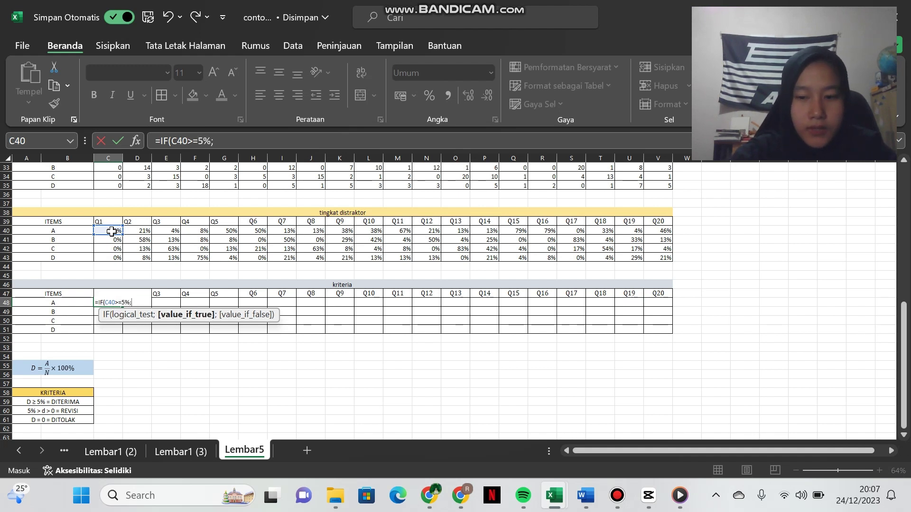
{"action": "type", "text": "\"DITERIMA"}
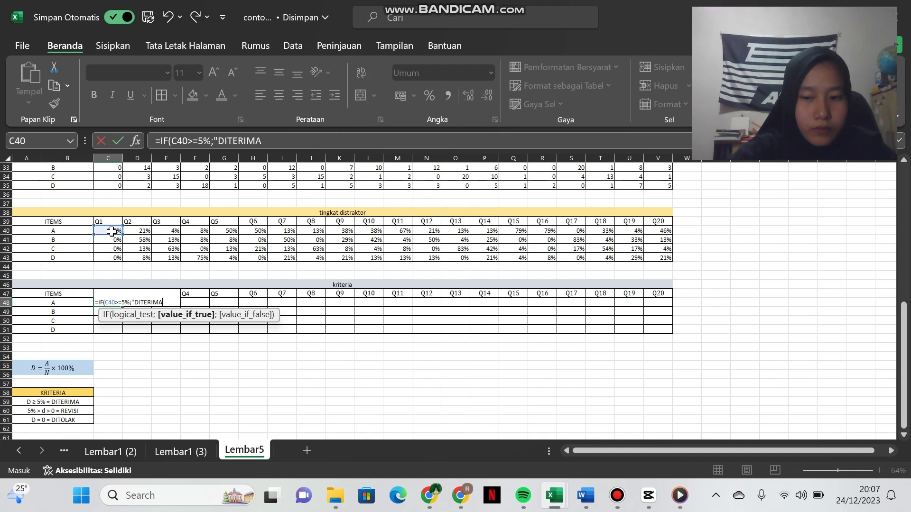
Nest a second IF in the C48 formula that returns "REVISI" when C40>5%
{"action": "type", "text": "\";IF"}
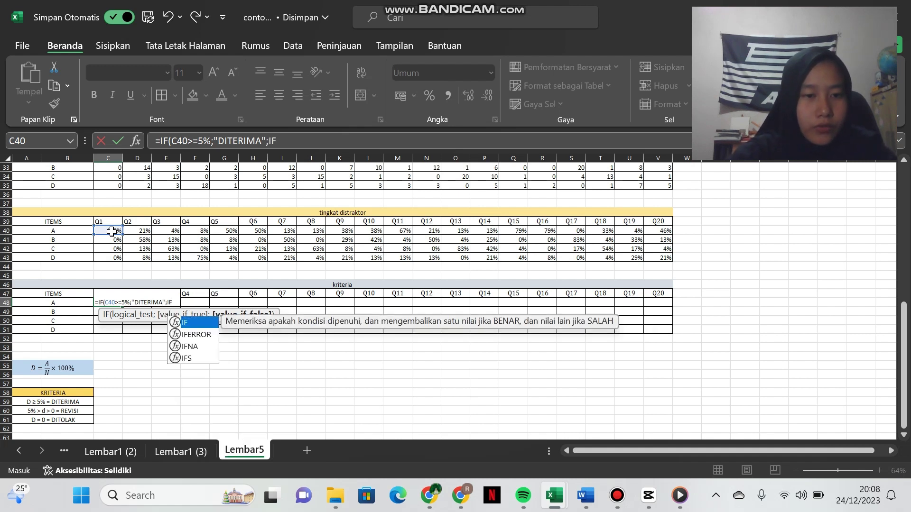
{"action": "type", "text": "("}
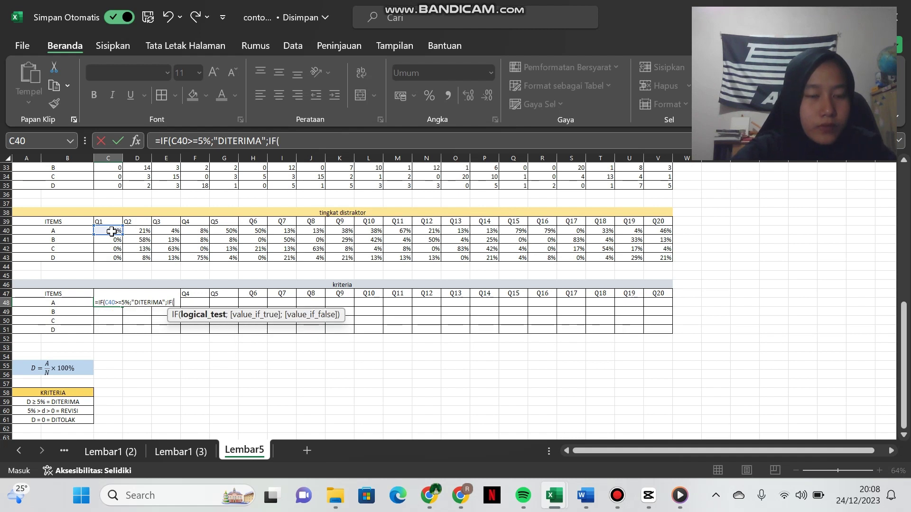
{"action": "left_click", "coordinate": [111, 232]}
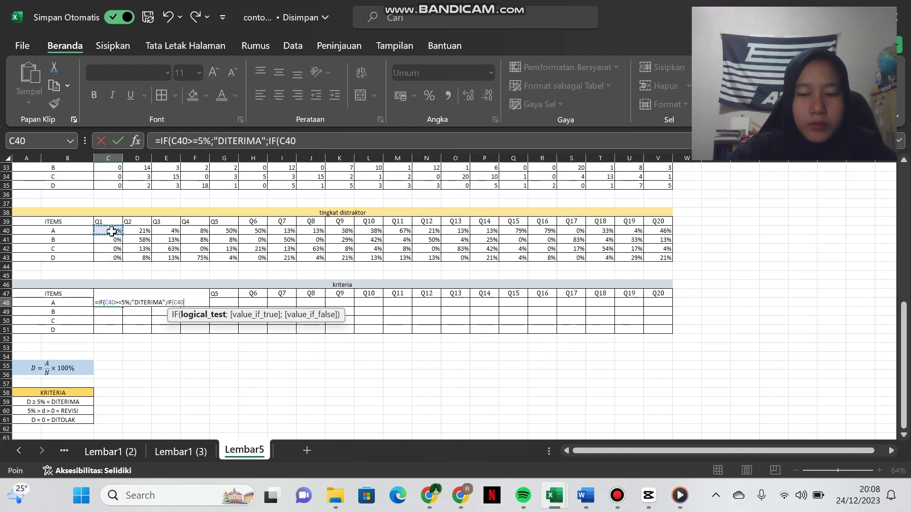
{"action": "type", "text": ">"}
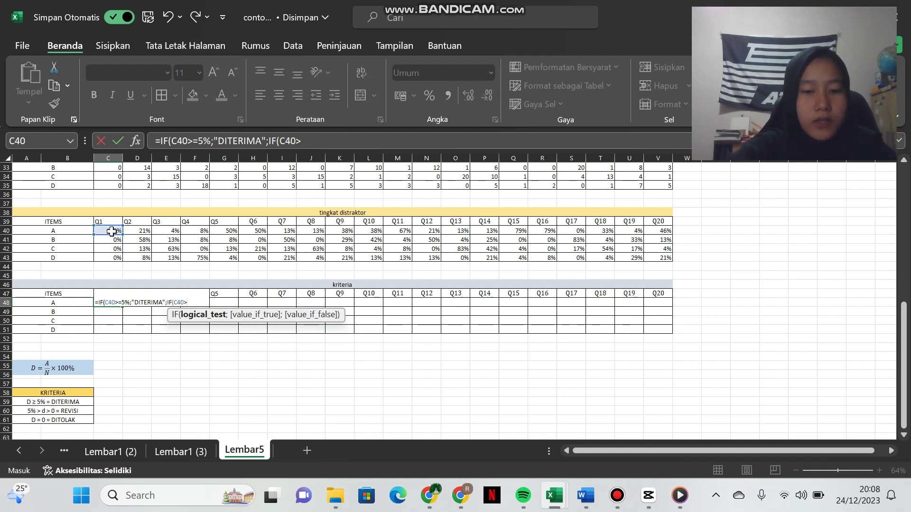
{"action": "type", "text": "5%"}
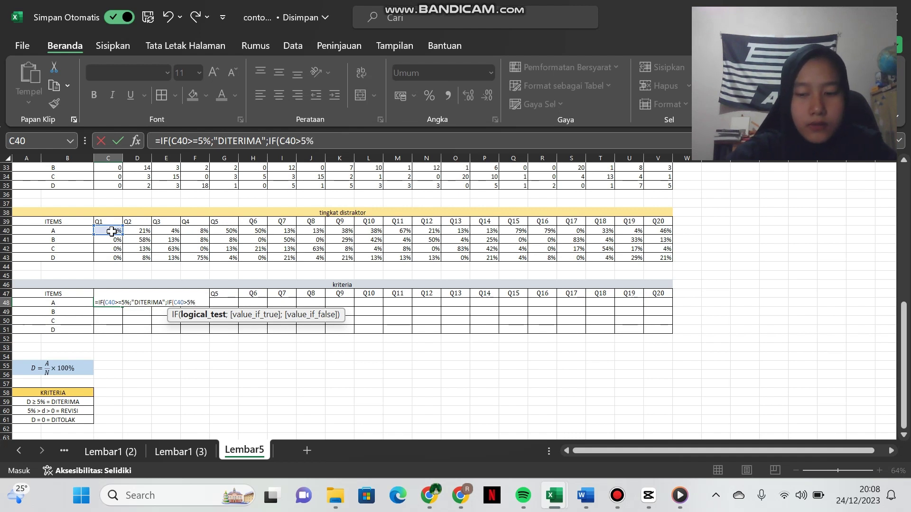
{"action": "type", "text": ";"}
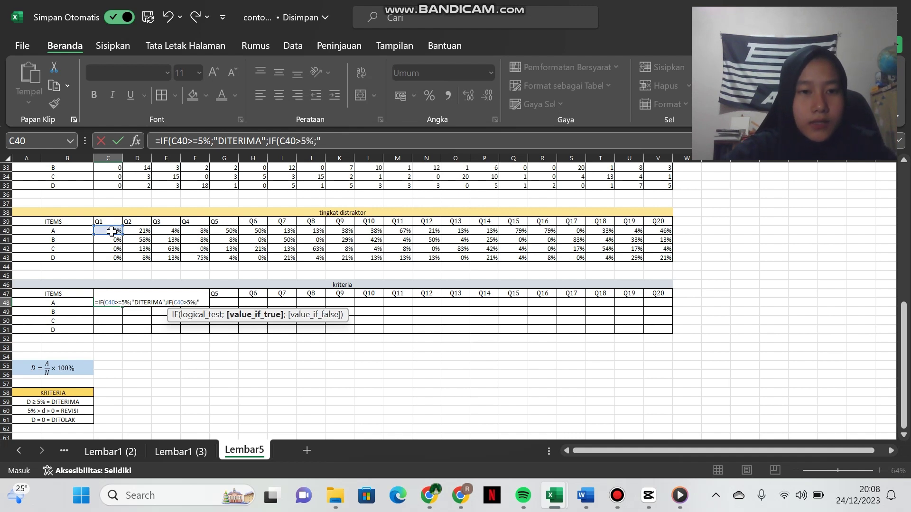
{"action": "type", "text": "\"REV"}
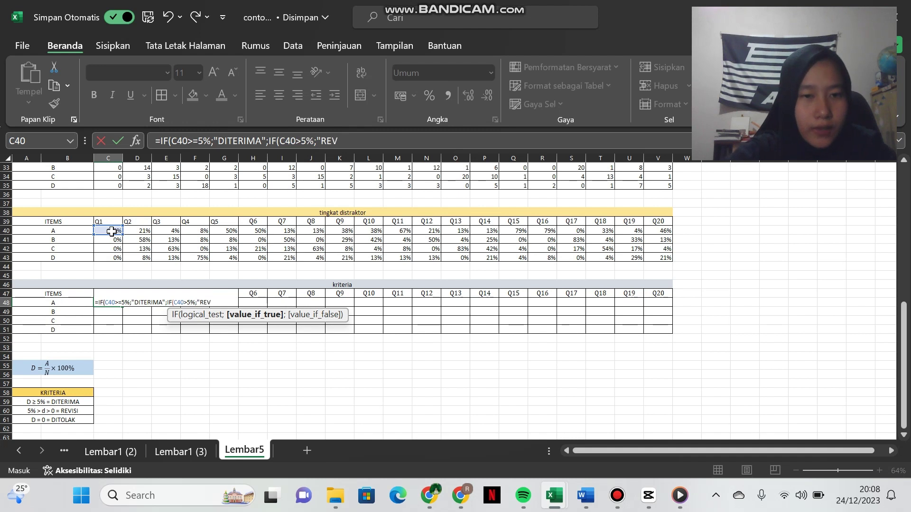
{"action": "type", "text": "ISI"}
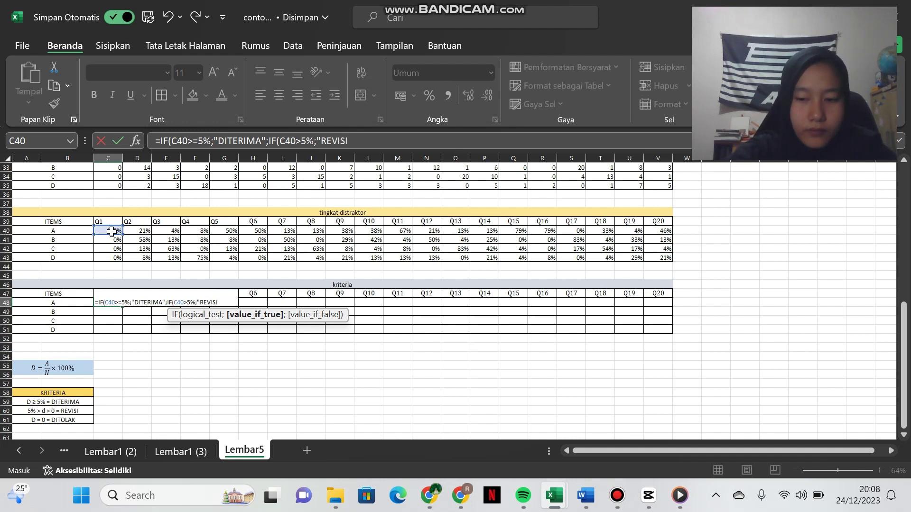
Nest a third IF in the C48 formula that returns "DITOLAK" when C40>=0%
{"action": "type", "text": "\";IF("}
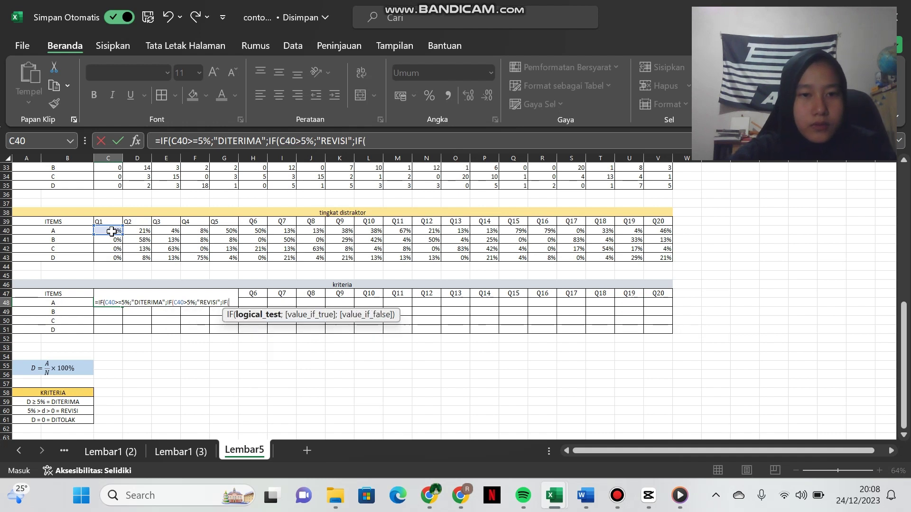
{"action": "left_click", "coordinate": [110, 231]}
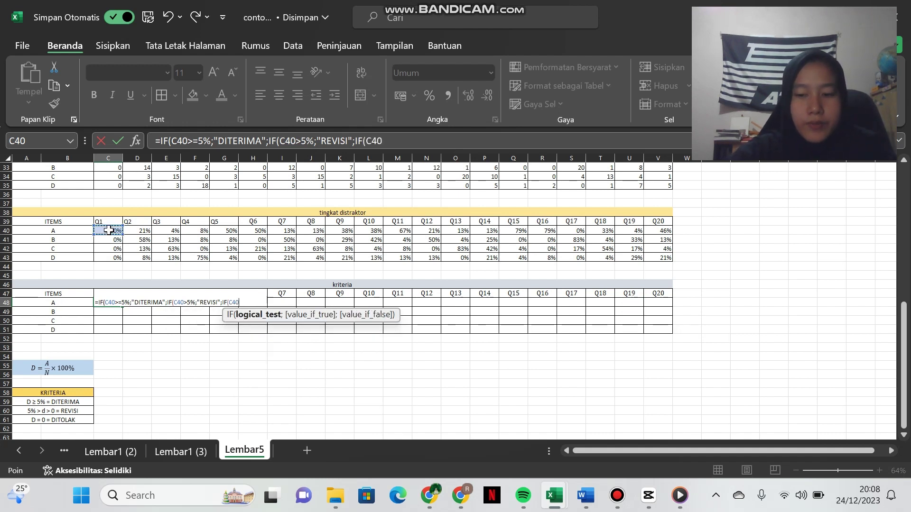
{"action": "type", "text": ">"}
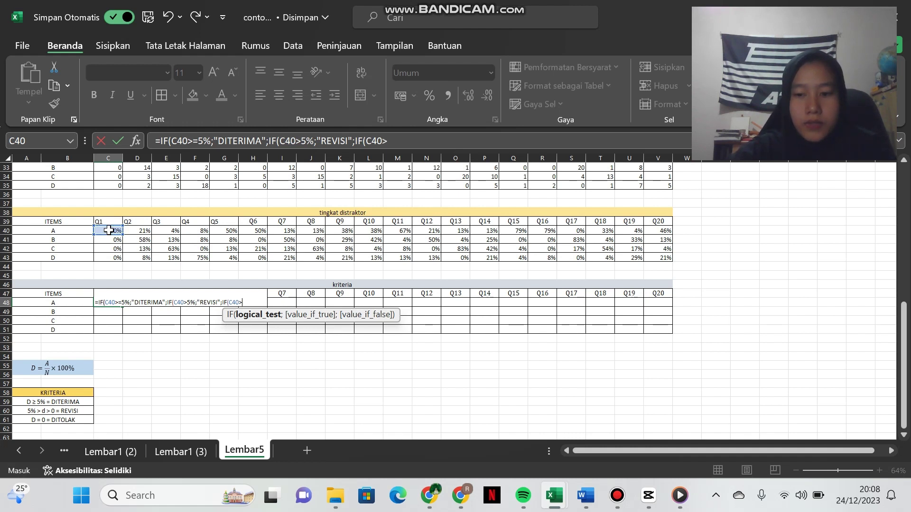
{"action": "type", "text": "="}
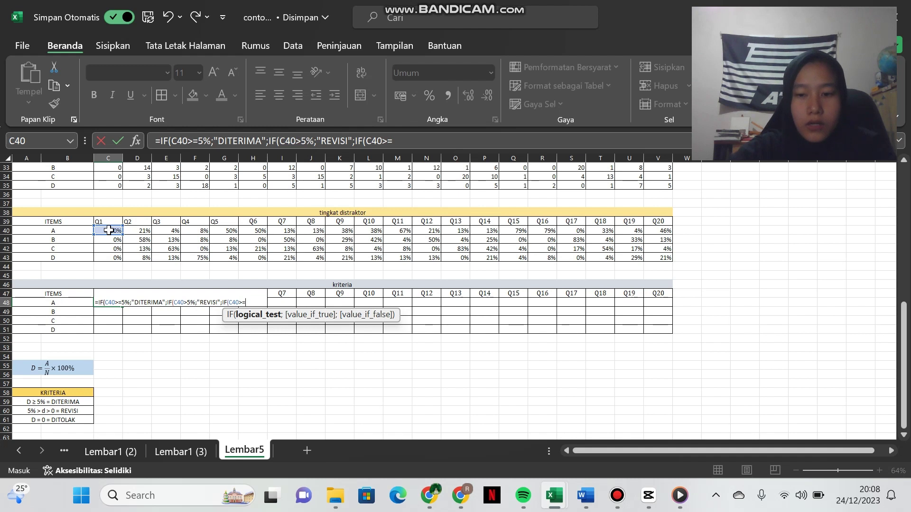
{"action": "type", "text": ")"}
{"action": "key", "text": "BackSpace"}
{"action": "type", "text": "0%"}
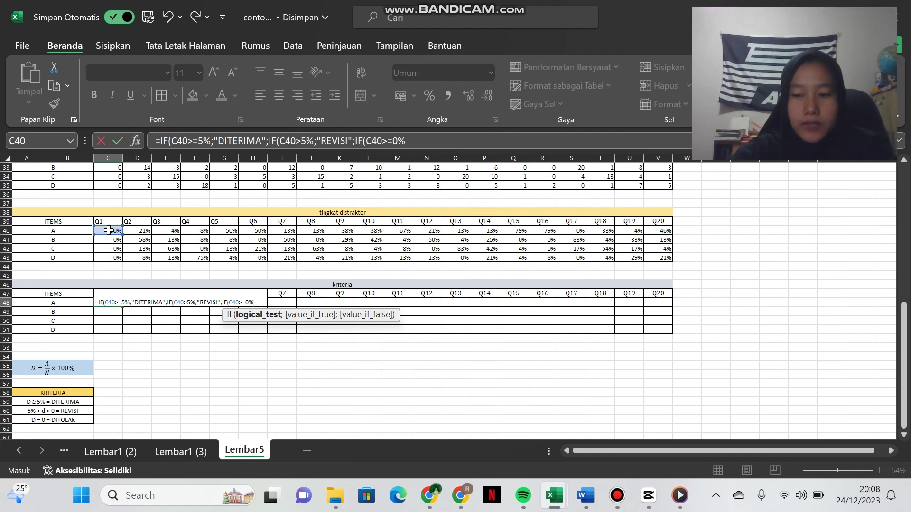
{"action": "type", "text": ";\"DITOLAK"}
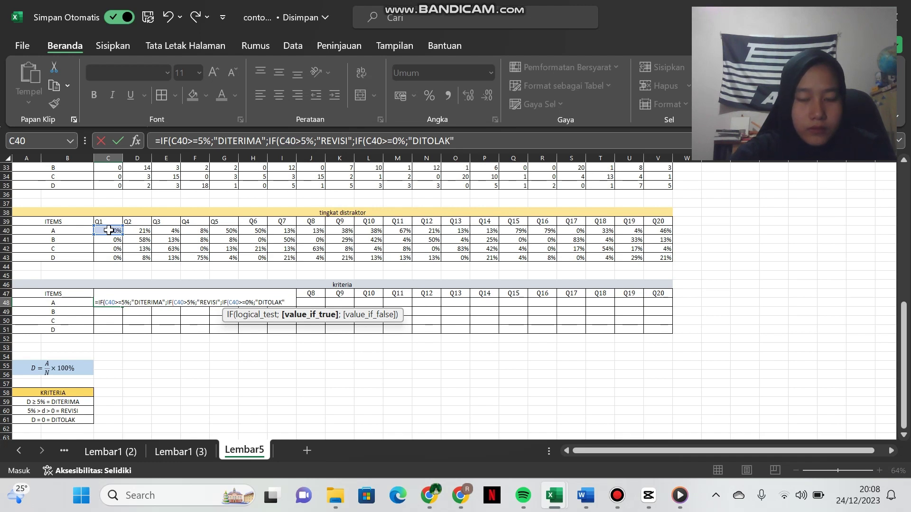
Complete the nested IF formula in C48 with three closing parentheses, declining the suggested correction, and enter it
{"action": "key", "text": "Return"}
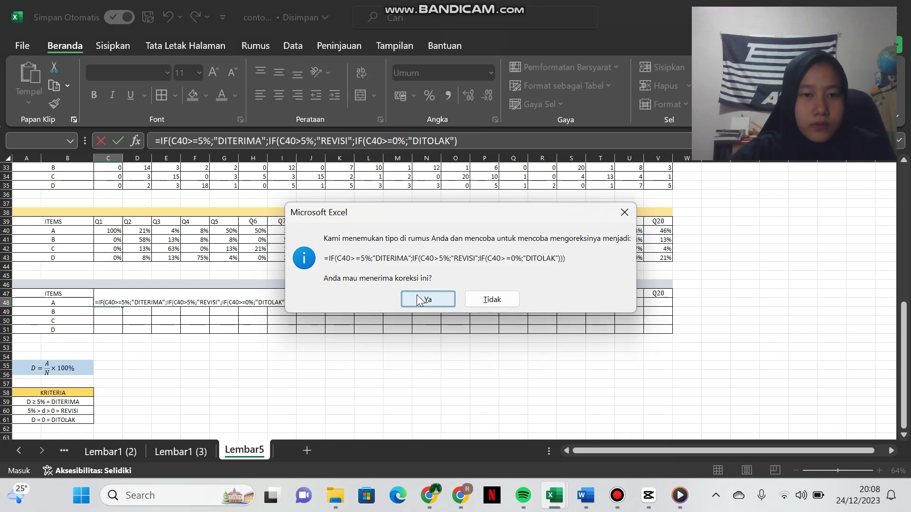
{"action": "left_click", "coordinate": [624, 212]}
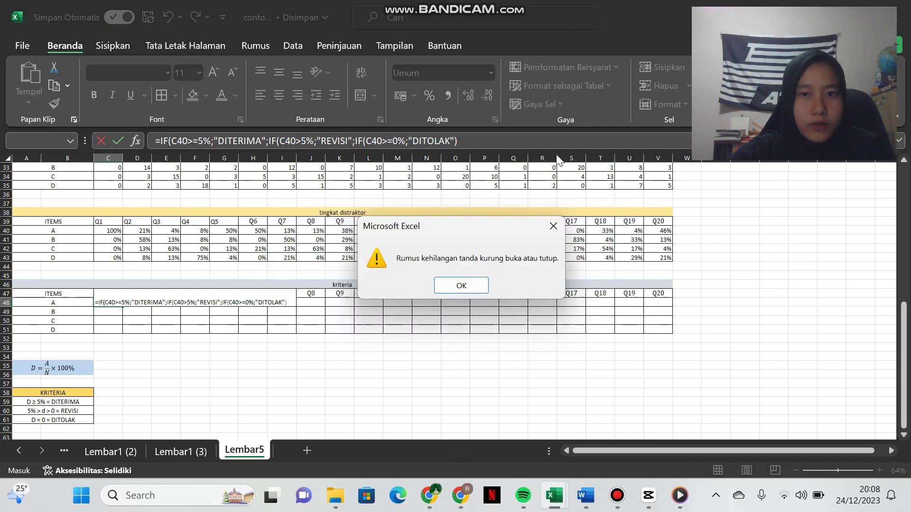
{"action": "left_click", "coordinate": [469, 287]}
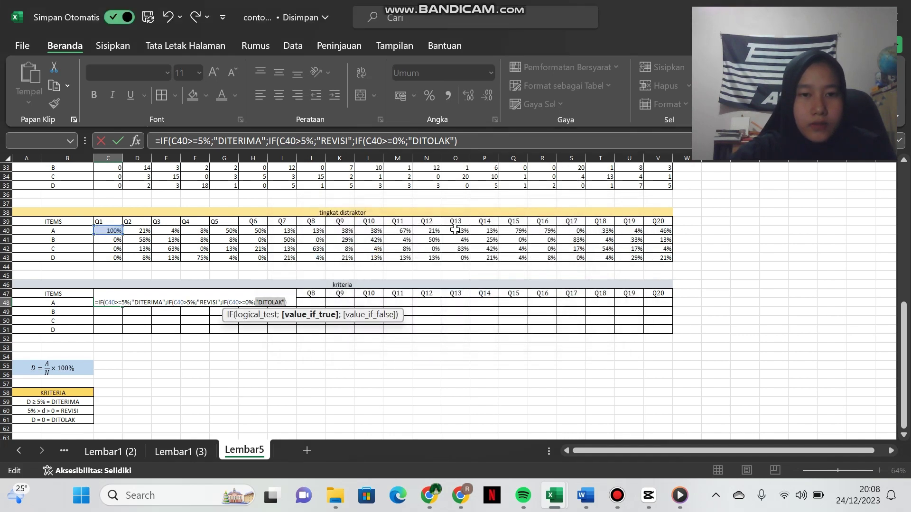
{"action": "left_click", "coordinate": [459, 141]}
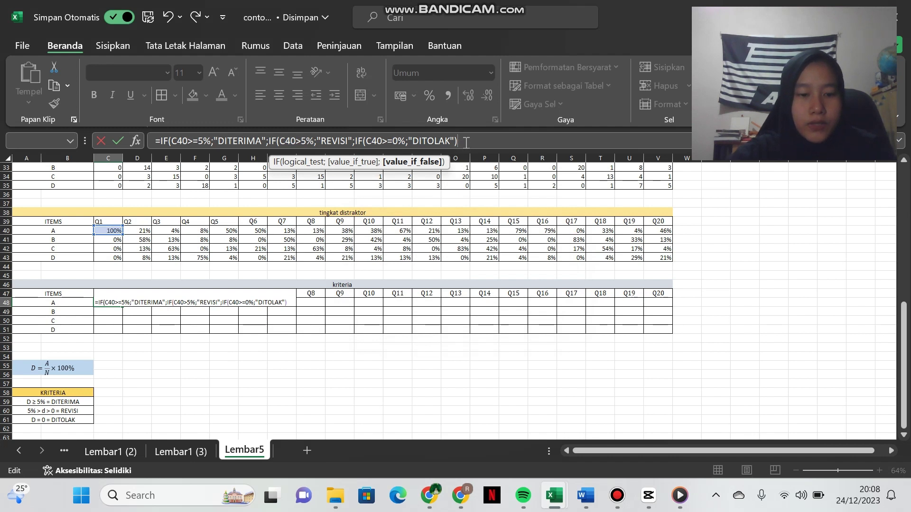
{"action": "type", "text": ")"}
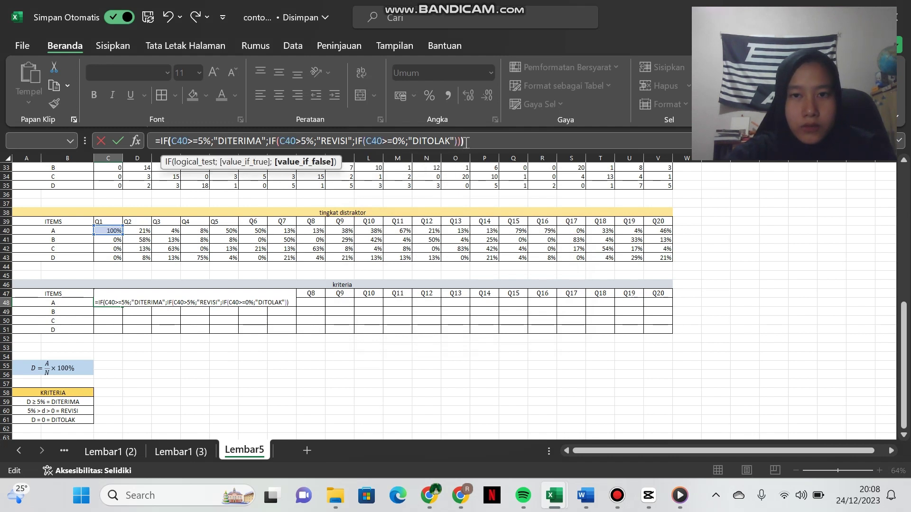
{"action": "key", "text": "Return"}
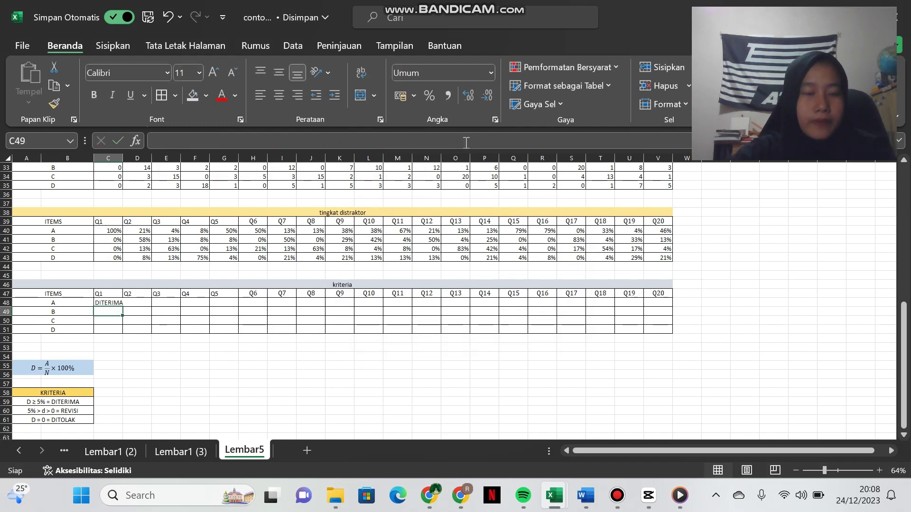
Fill the kriteria formula from C48 across the whole table, options A to D and Q1 to Q20 (C48:V51), and check copied cells
{"action": "left_click", "coordinate": [121, 303]}
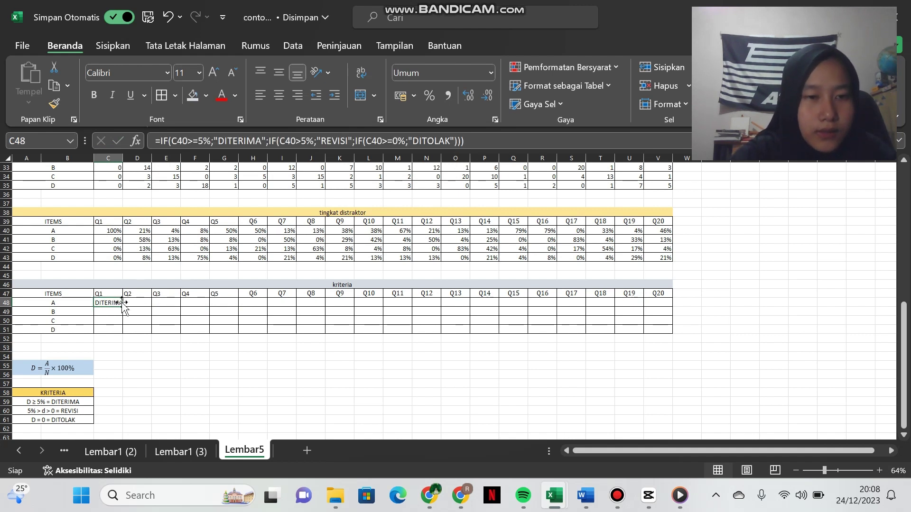
{"action": "left_click_drag", "start_coordinate": [123, 306], "coordinate": [677, 330]}
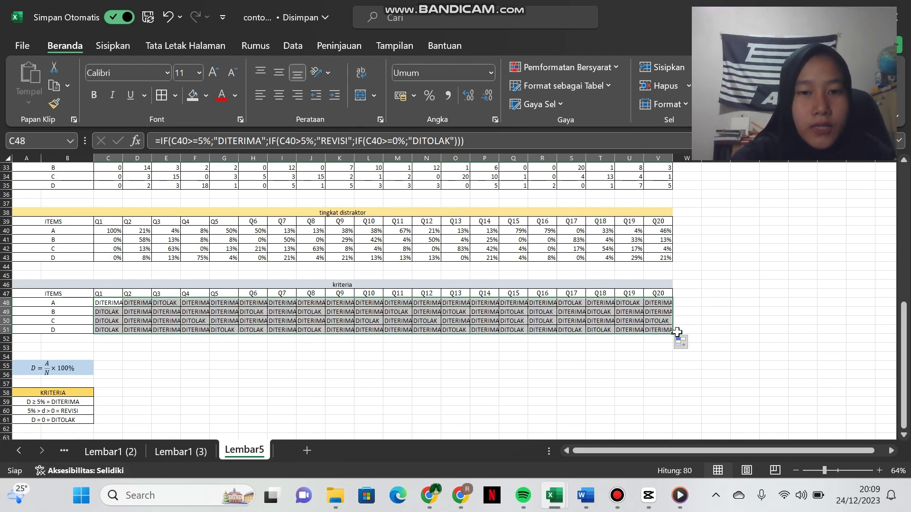
{"action": "left_click", "coordinate": [113, 313]}
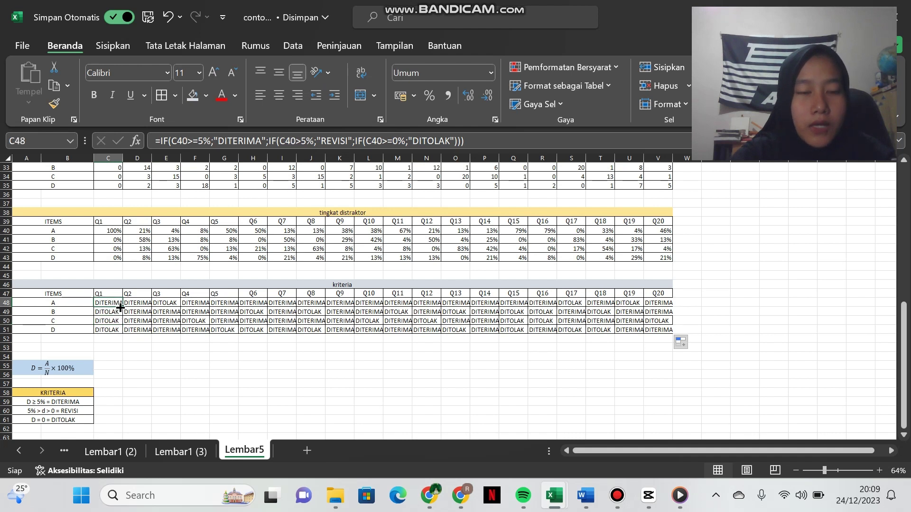
{"action": "left_click", "coordinate": [146, 318]}
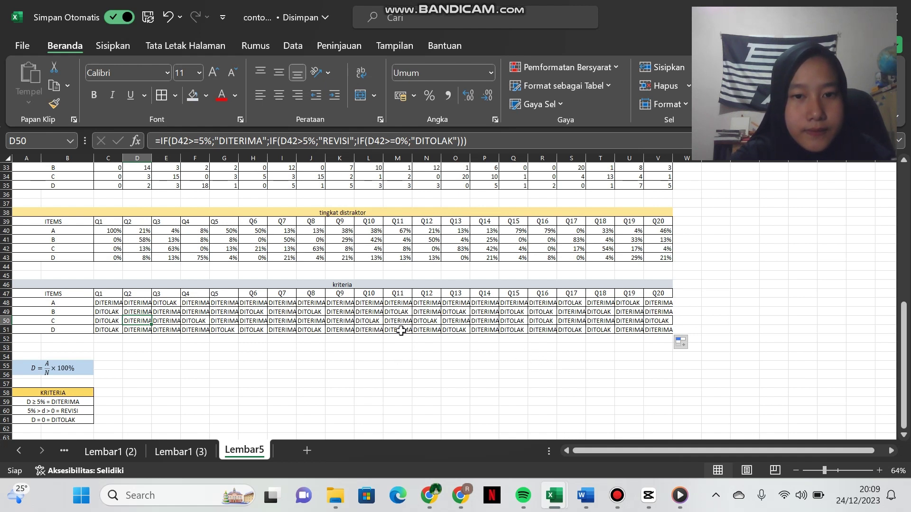
{"action": "left_click", "coordinate": [375, 322]}
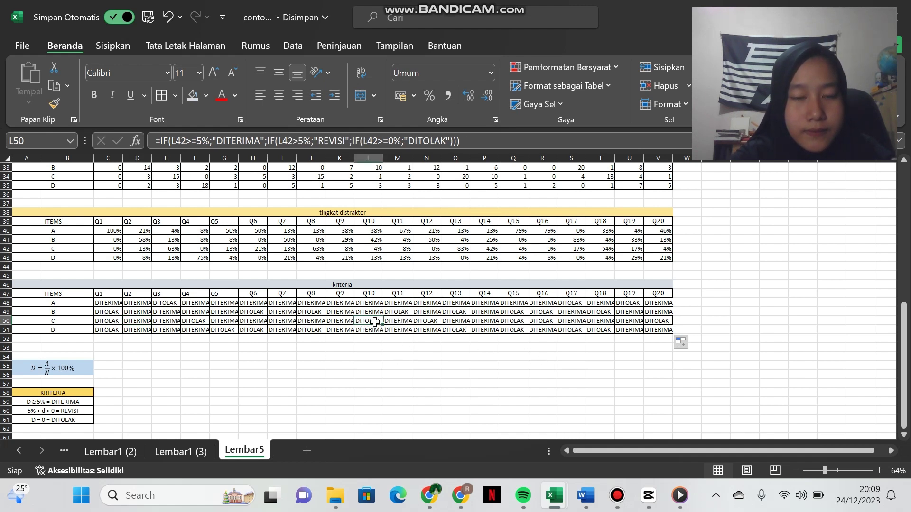
{"action": "left_click", "coordinate": [391, 340]}
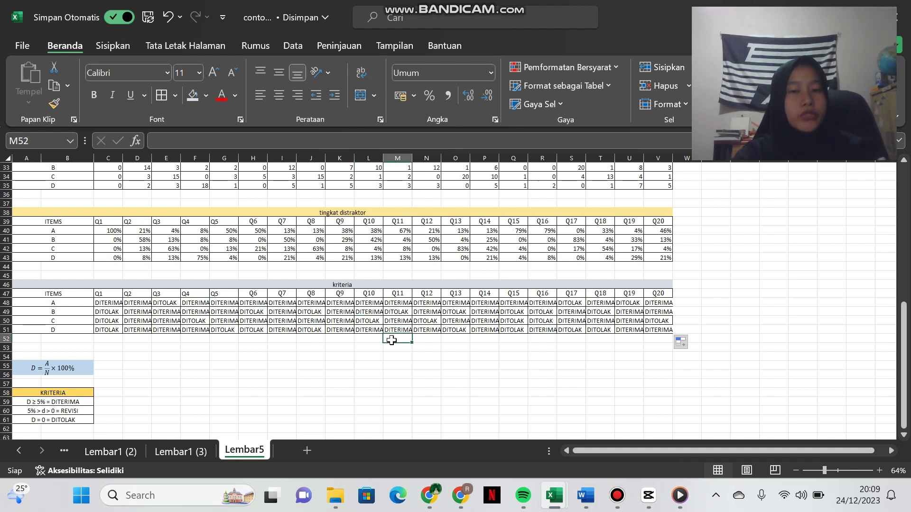